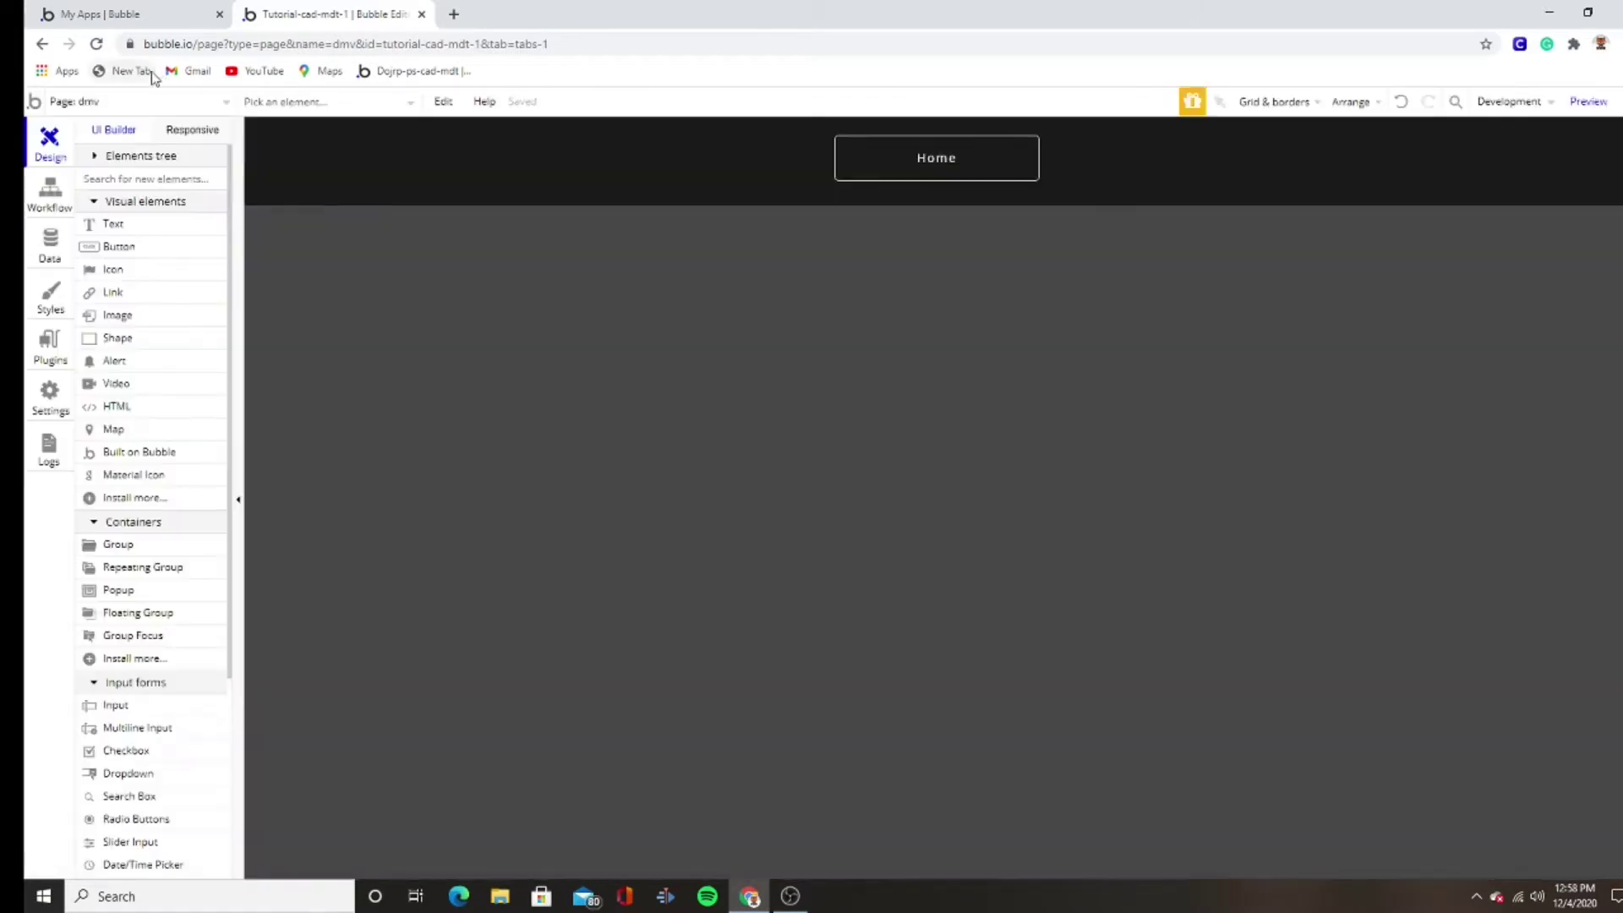
# - Review the Home button's workflow on the admin_panel page
pyautogui.click(122, 102)
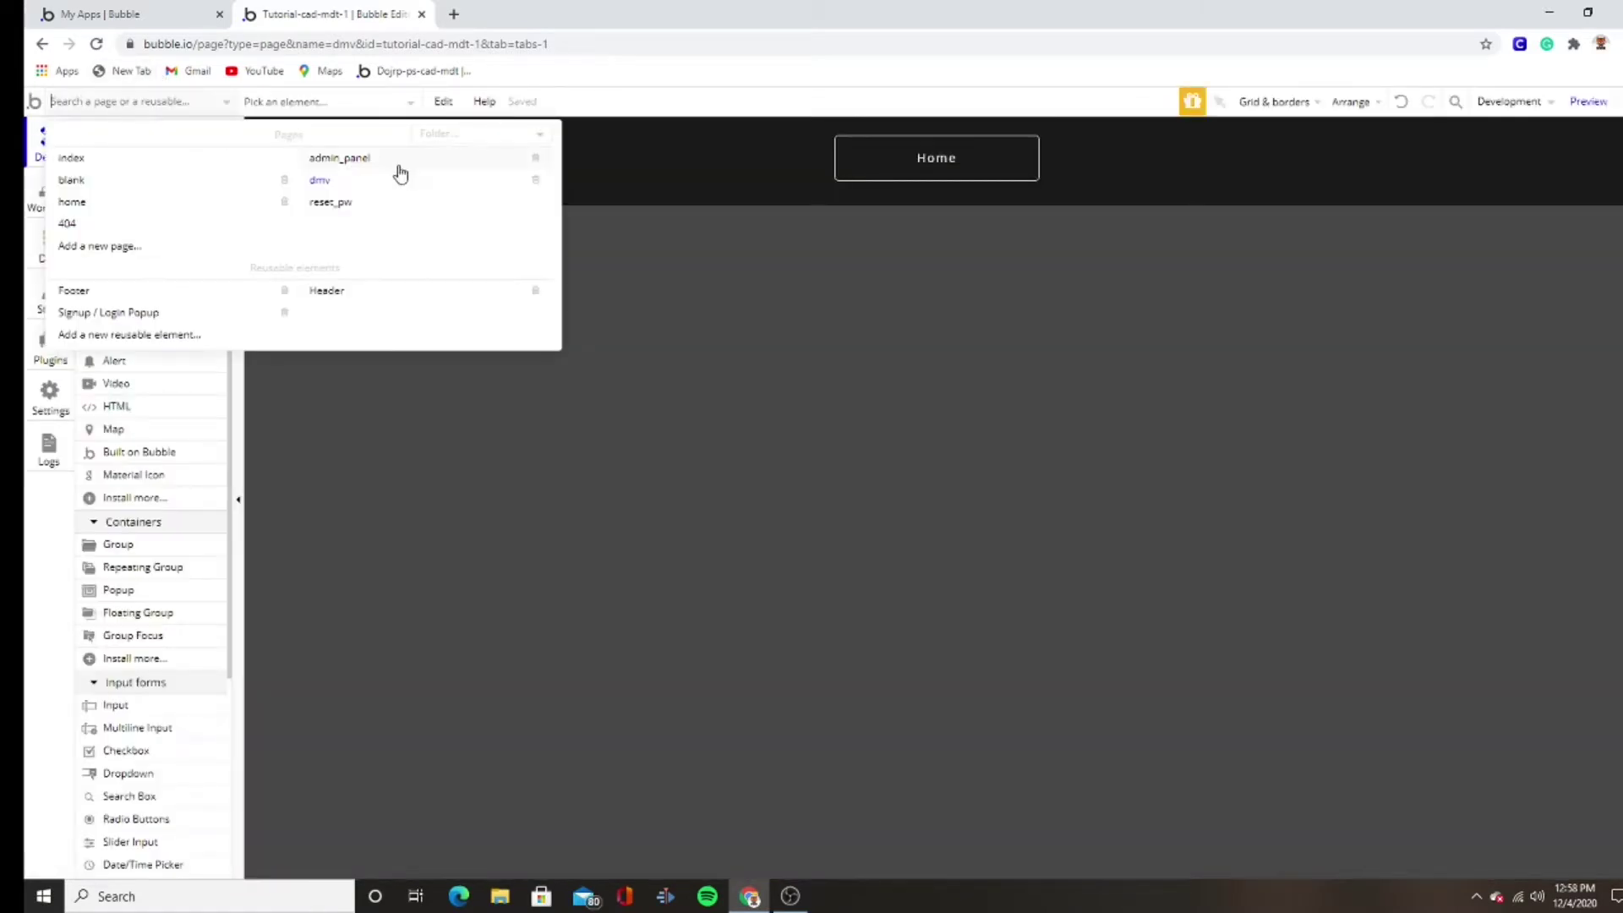
pyautogui.click(317, 158)
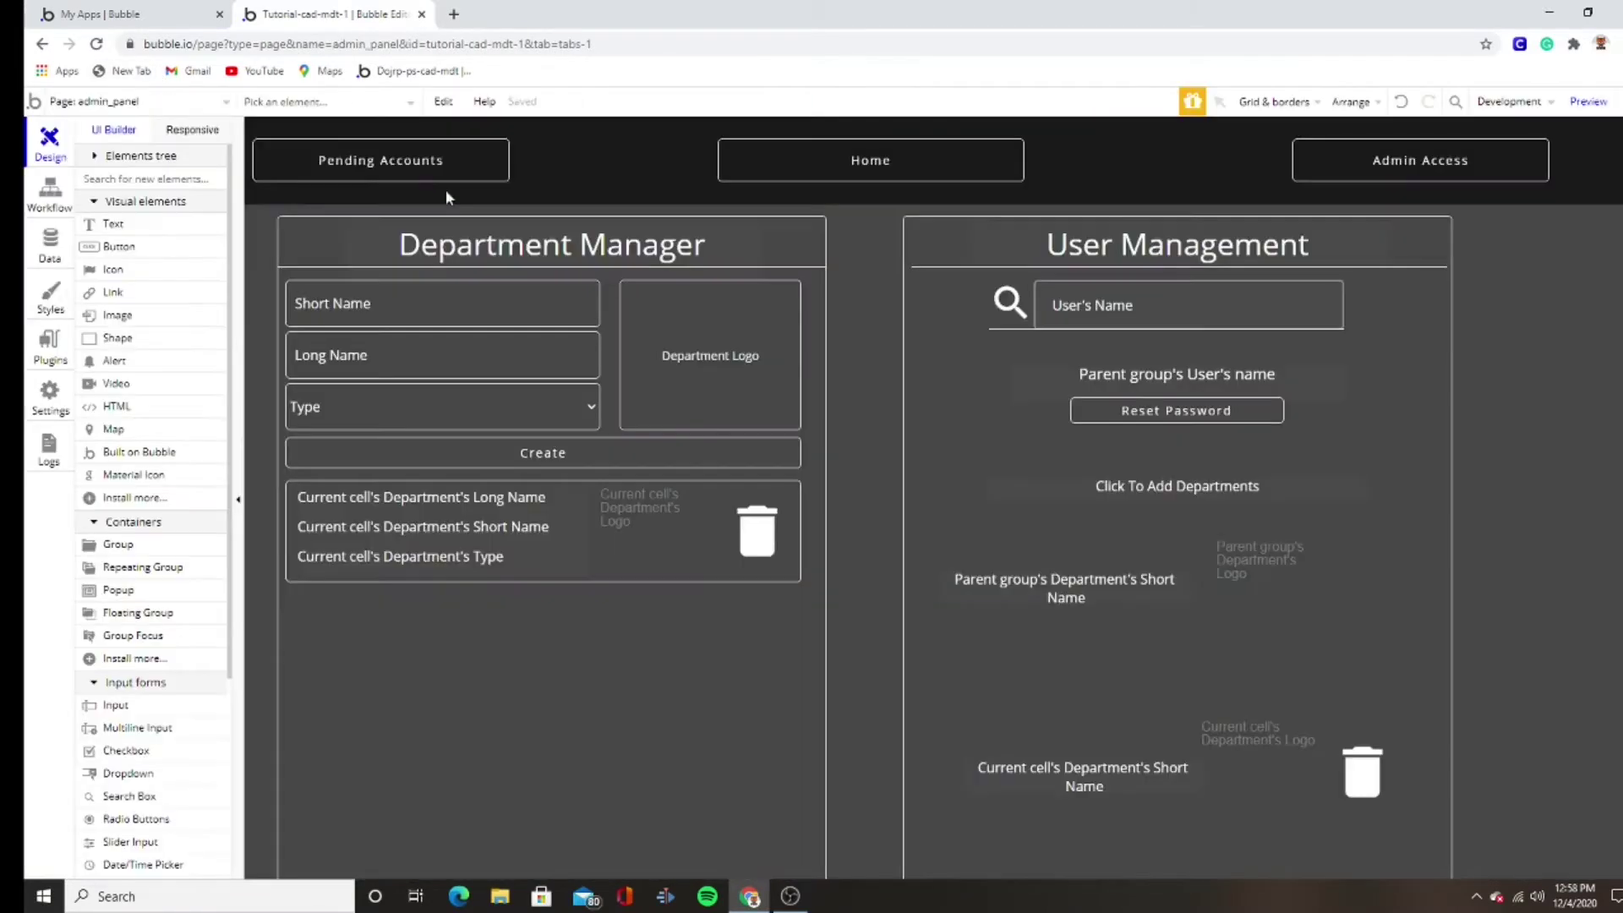
pyautogui.rightClick(815, 153)
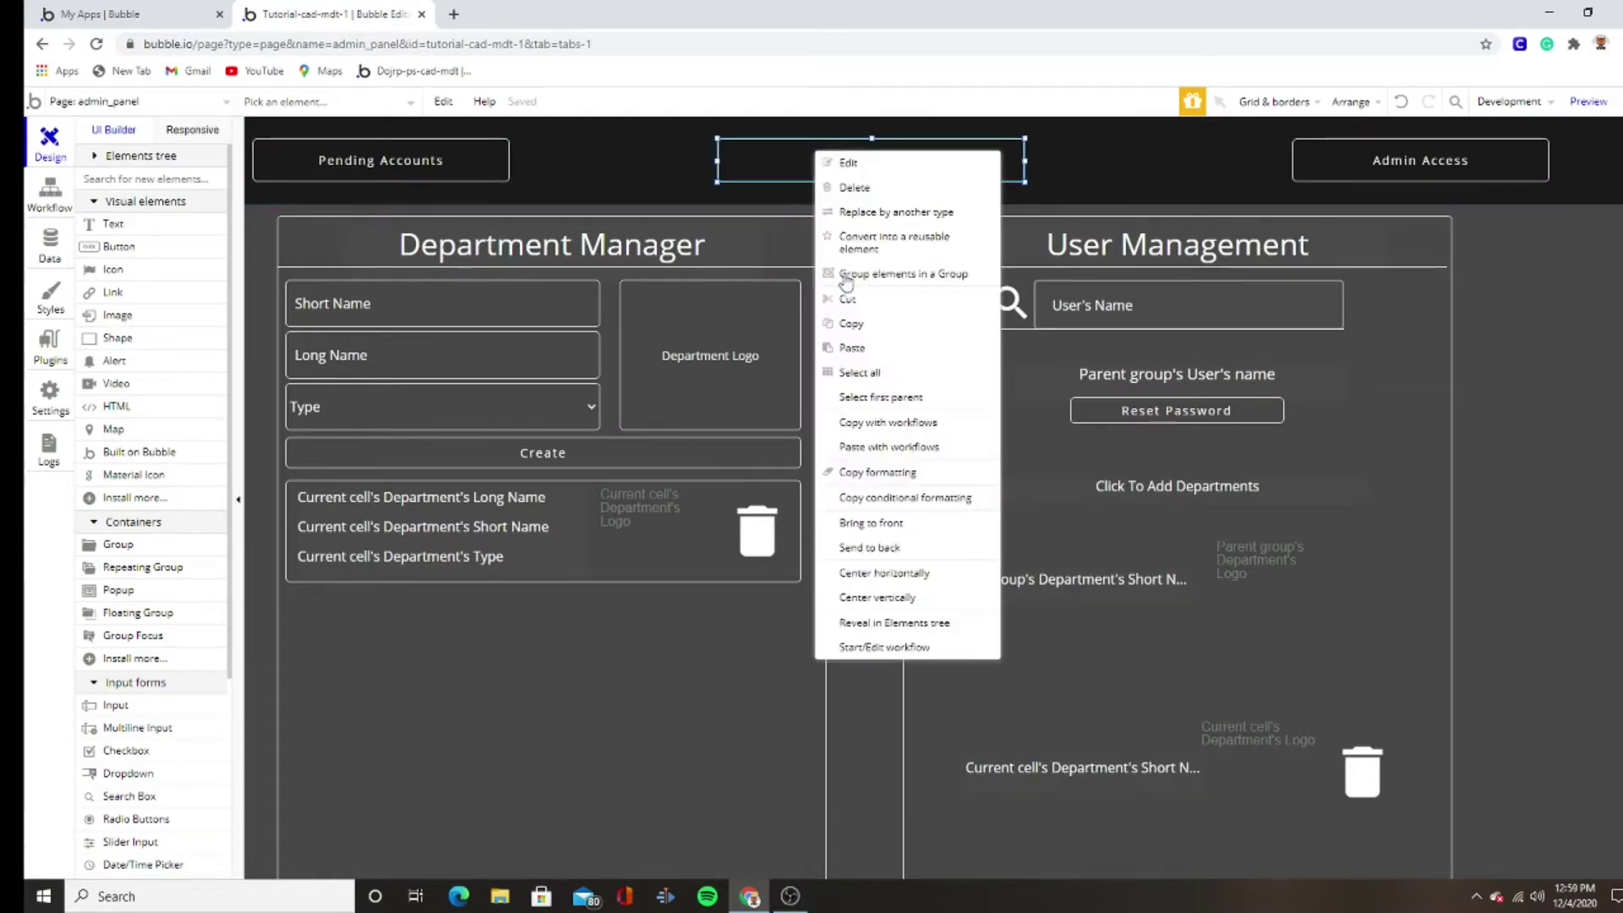
pyautogui.click(879, 647)
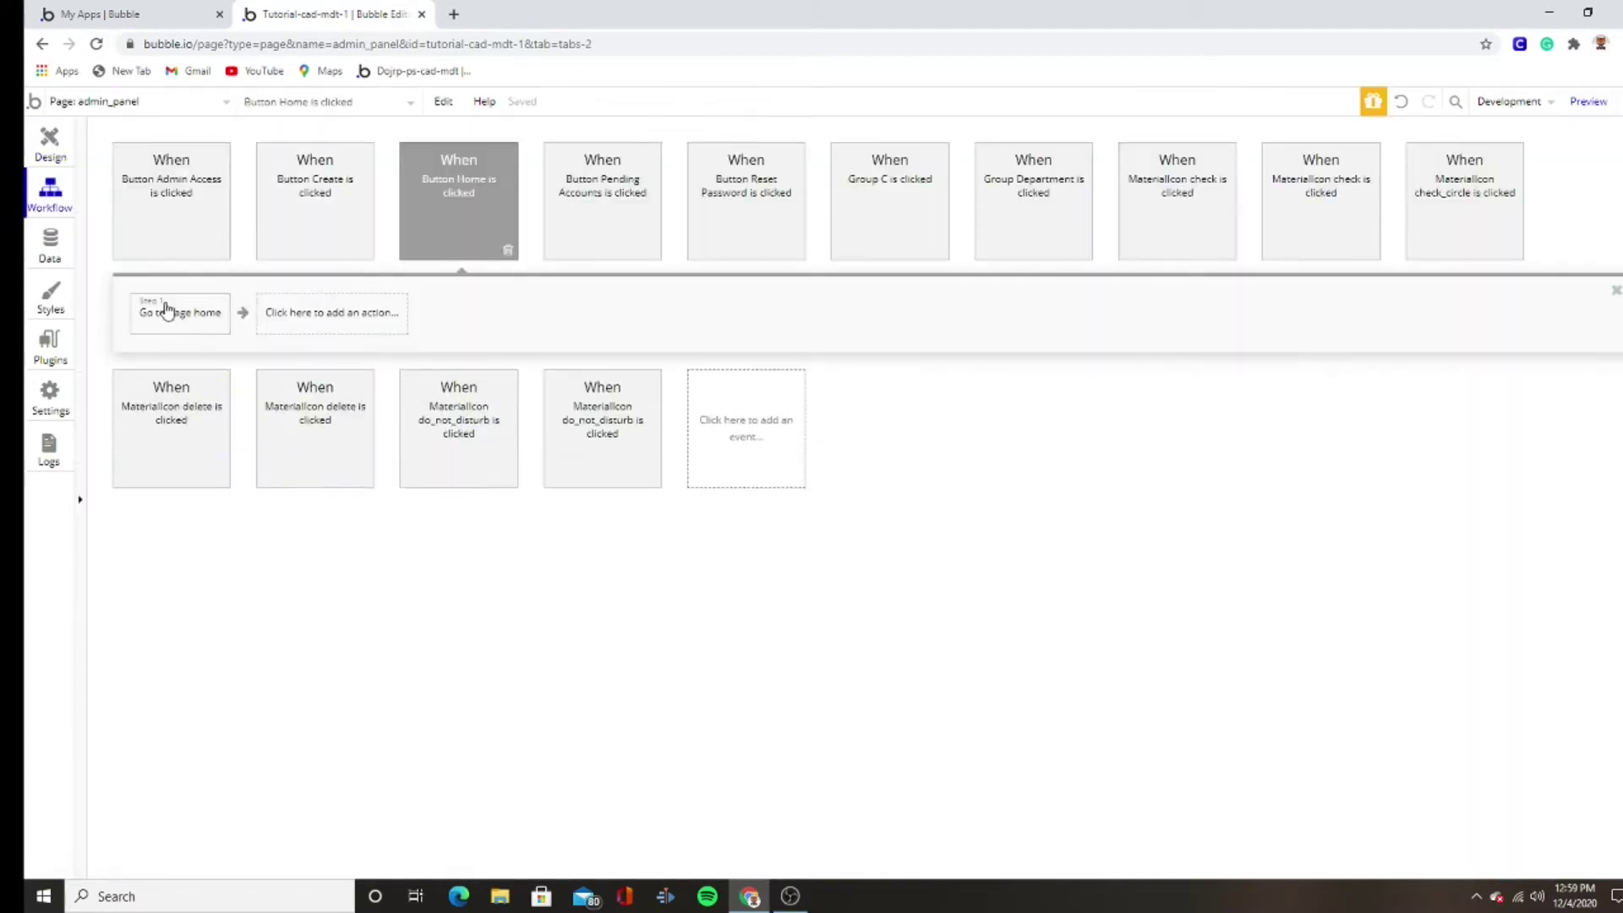
pyautogui.click(27, 144)
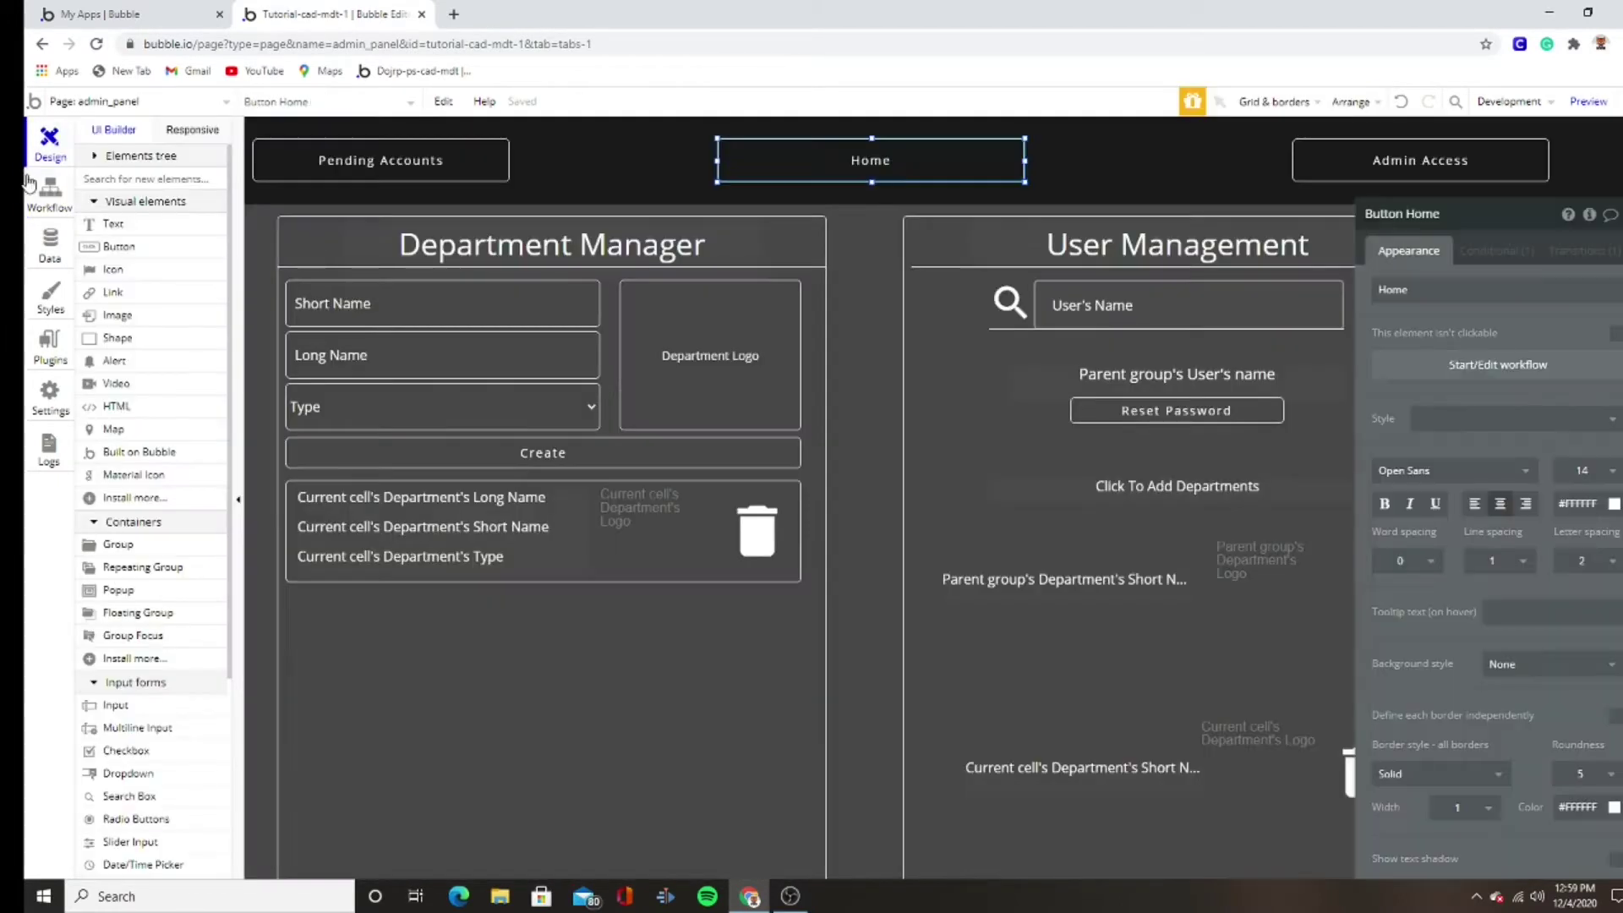
# - Switch to the home page and review the Patrol button's click workflow
pyautogui.click(118, 105)
pyautogui.click(137, 202)
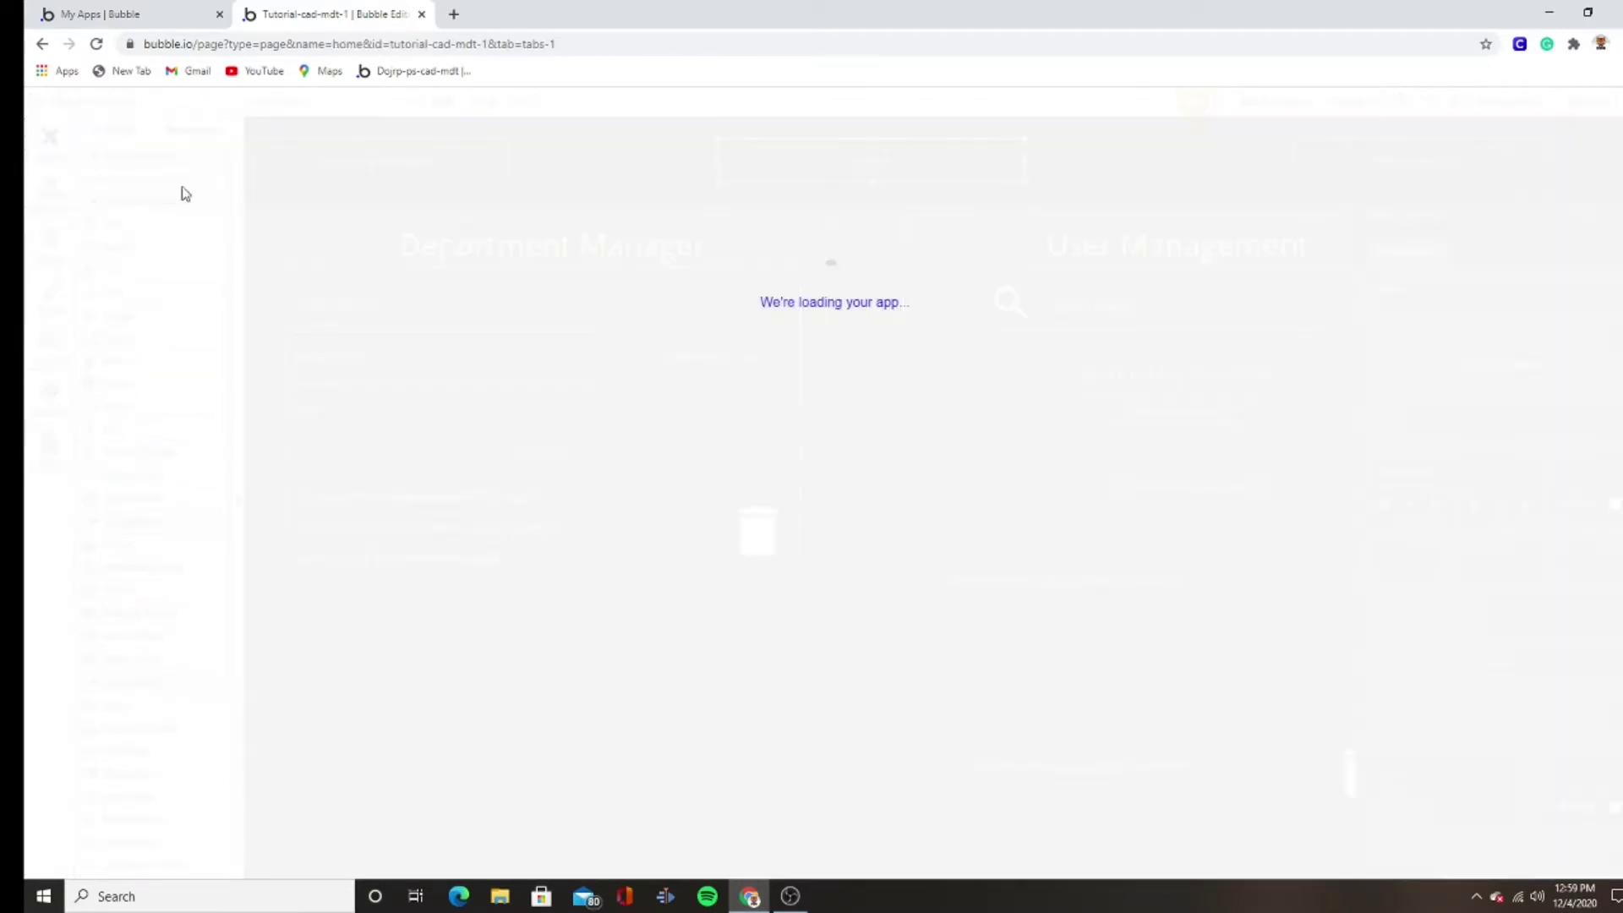
pyautogui.rightClick(1484, 166)
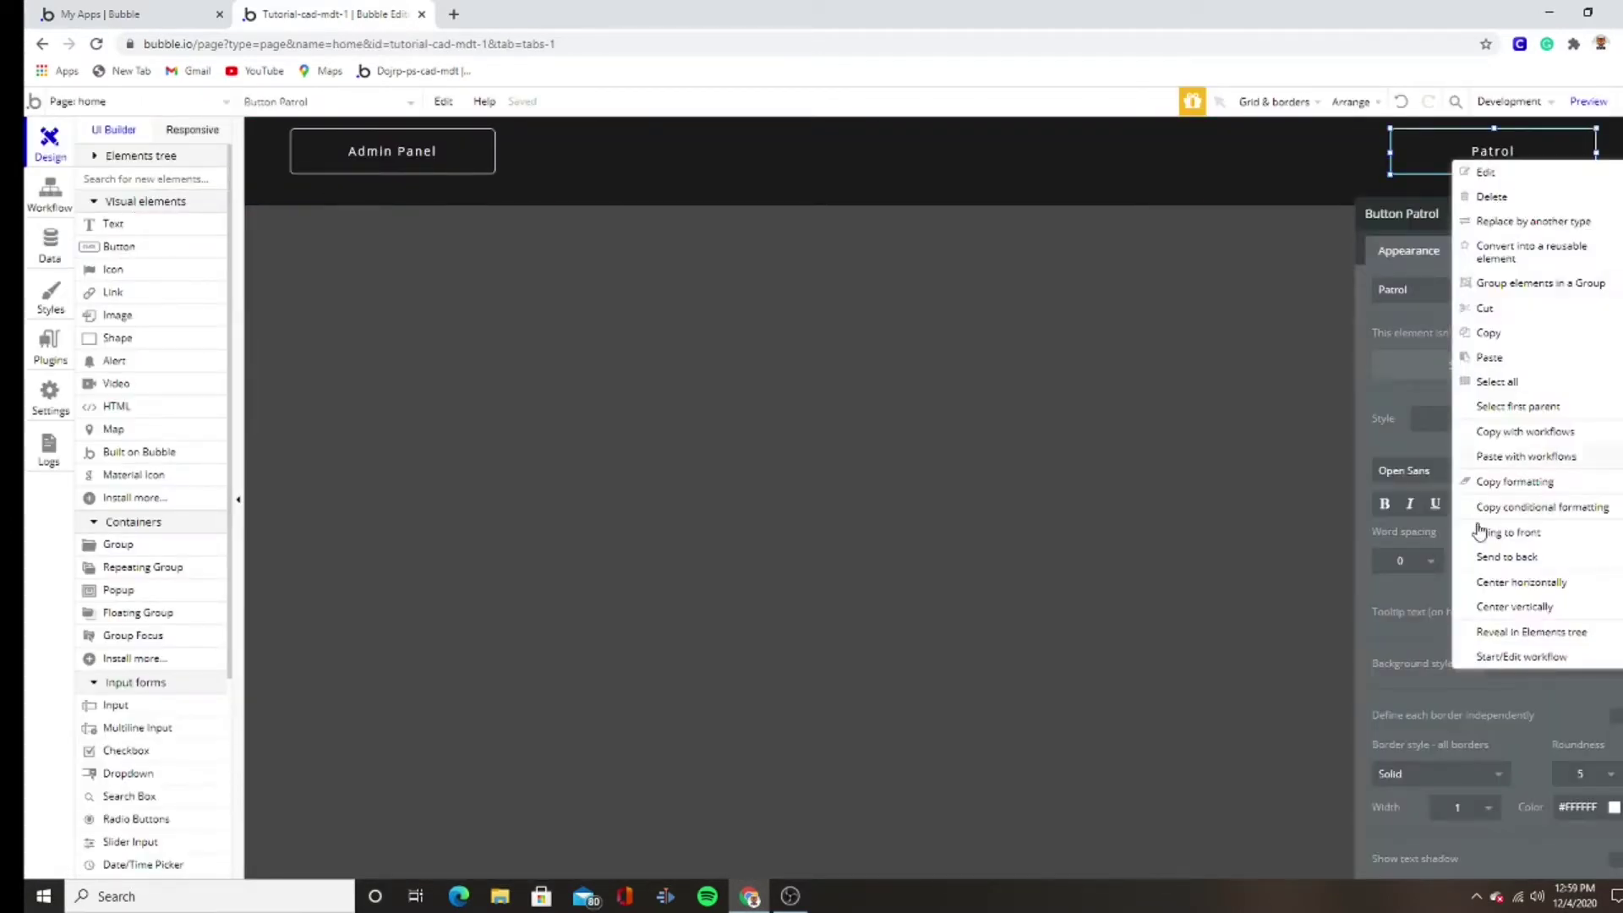
pyautogui.click(1518, 657)
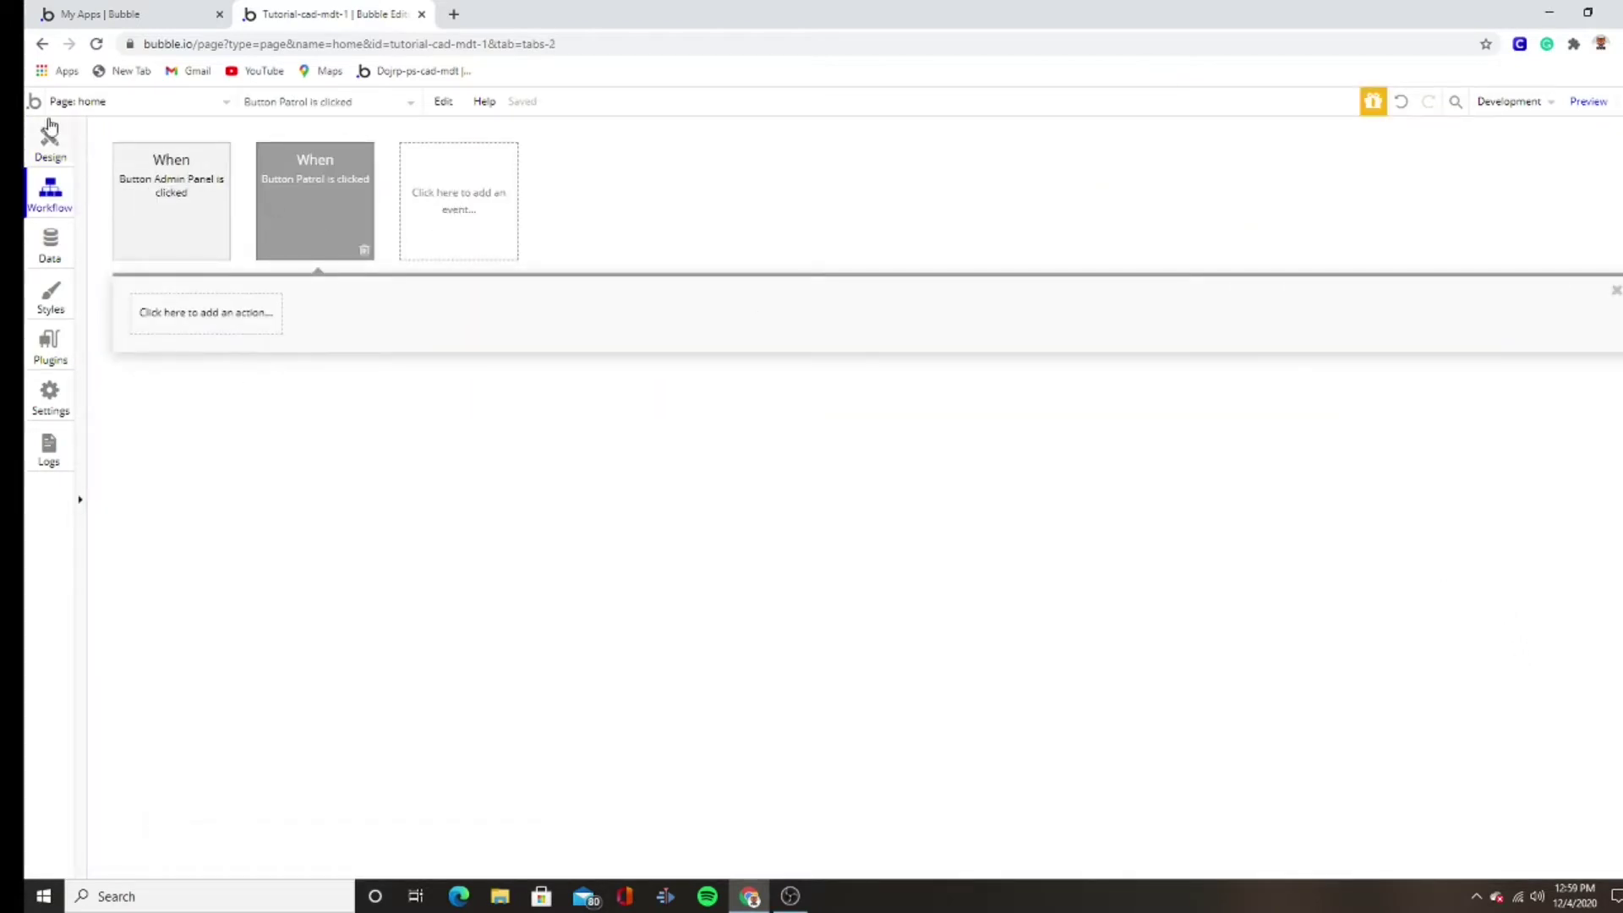
pyautogui.click(51, 131)
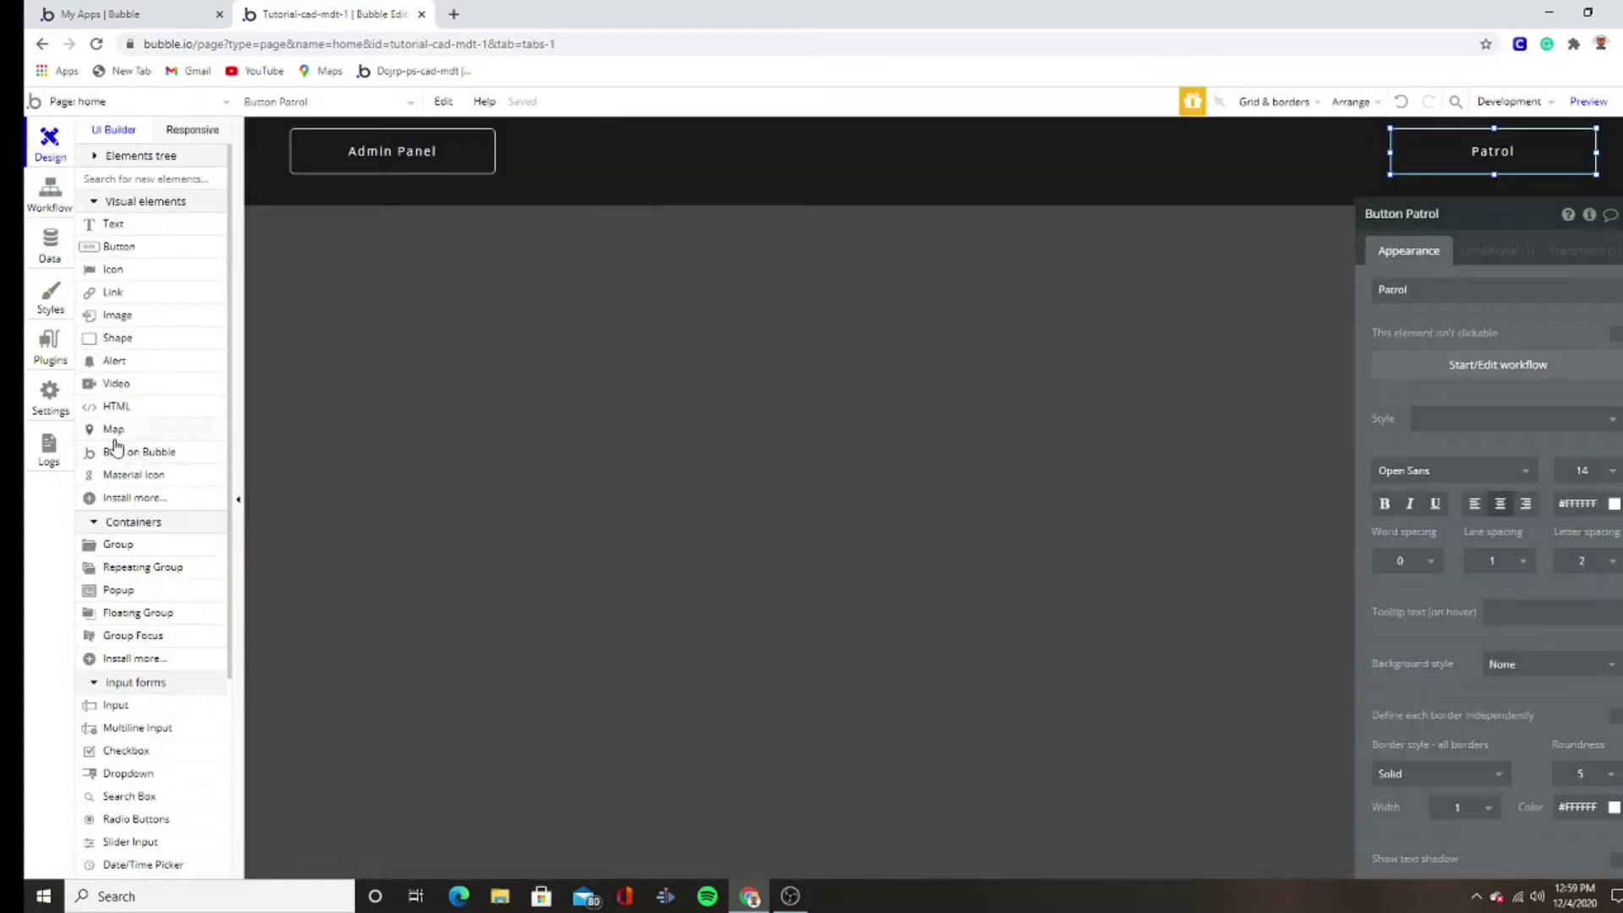
pyautogui.click(118, 589)
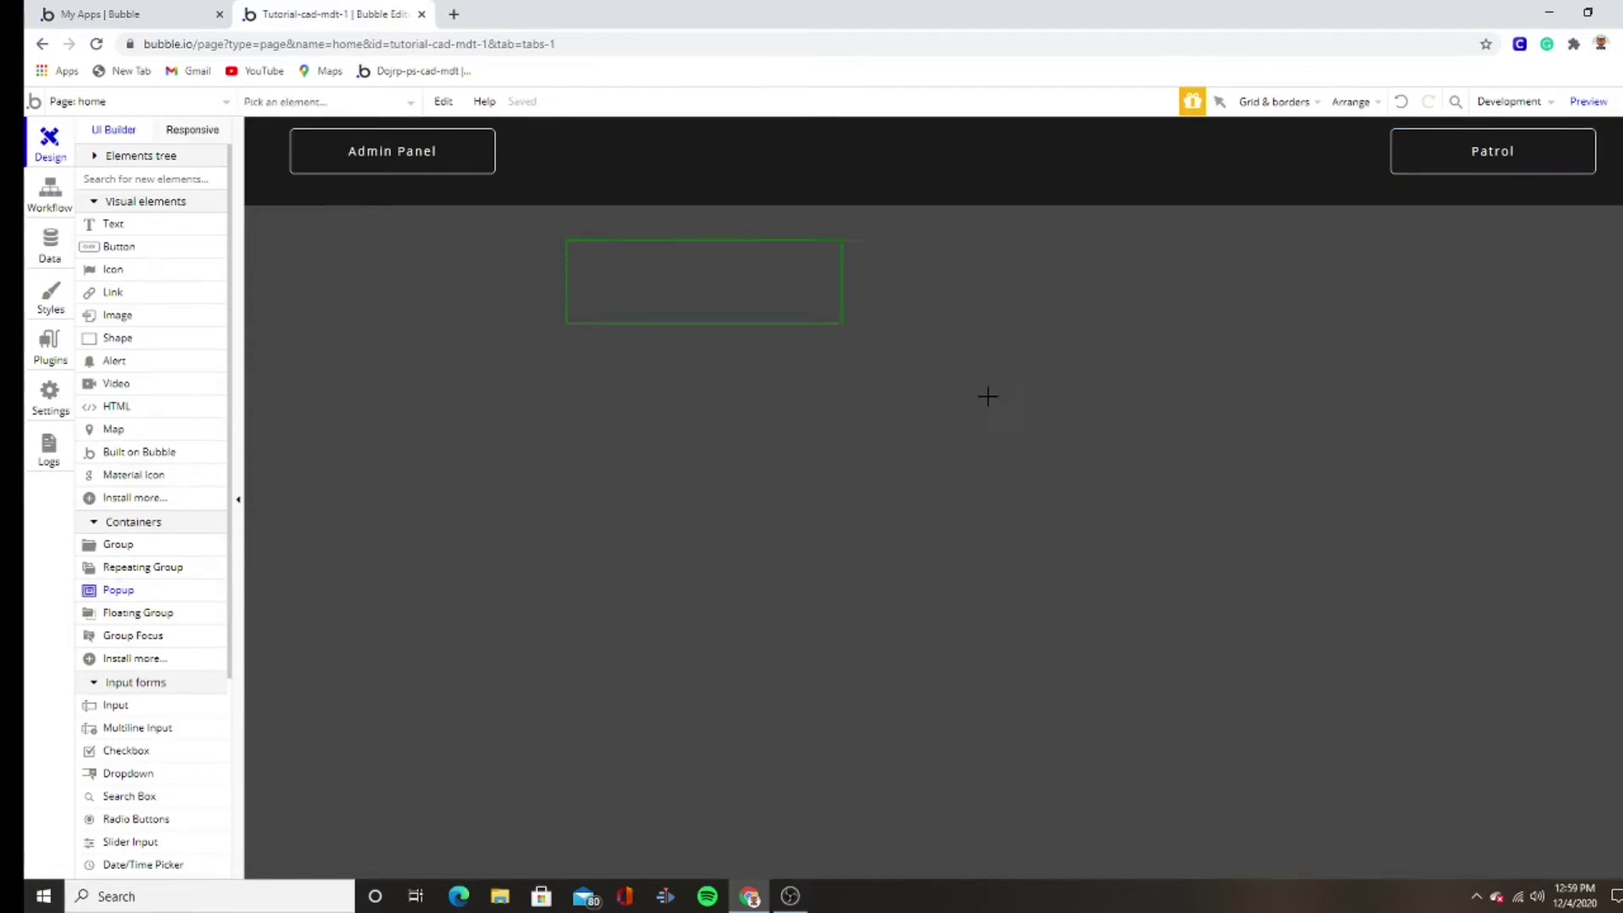
# - Draw a new popup near the top centre and rename it Identifier
pyautogui.moveTo(987, 396); pyautogui.dragTo(1249, 441)
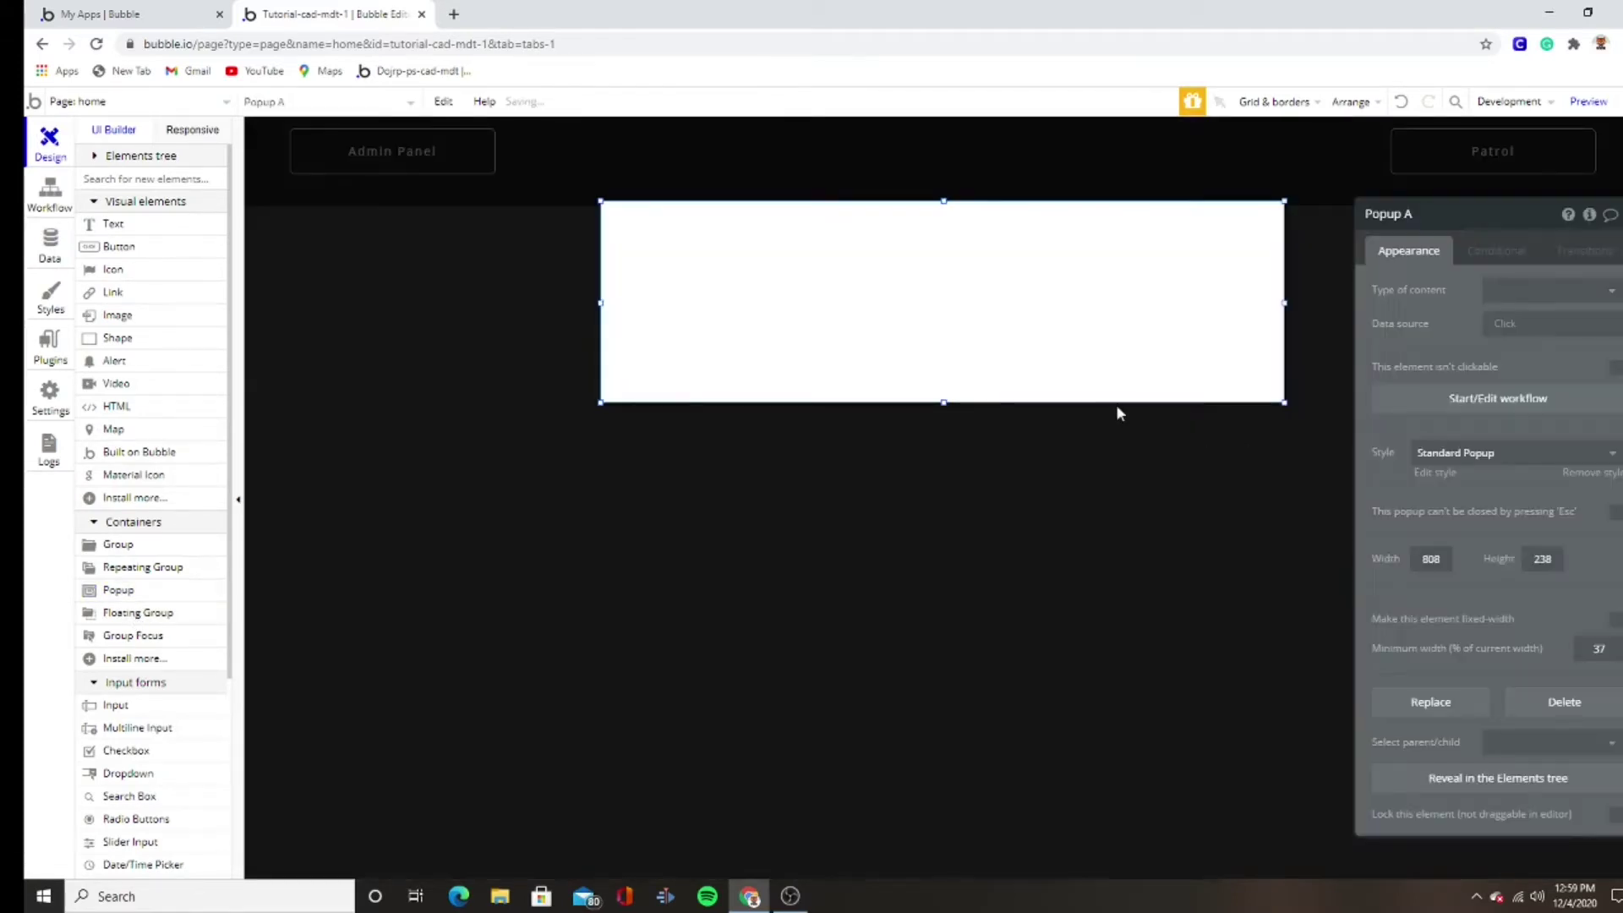
pyautogui.click(1115, 583)
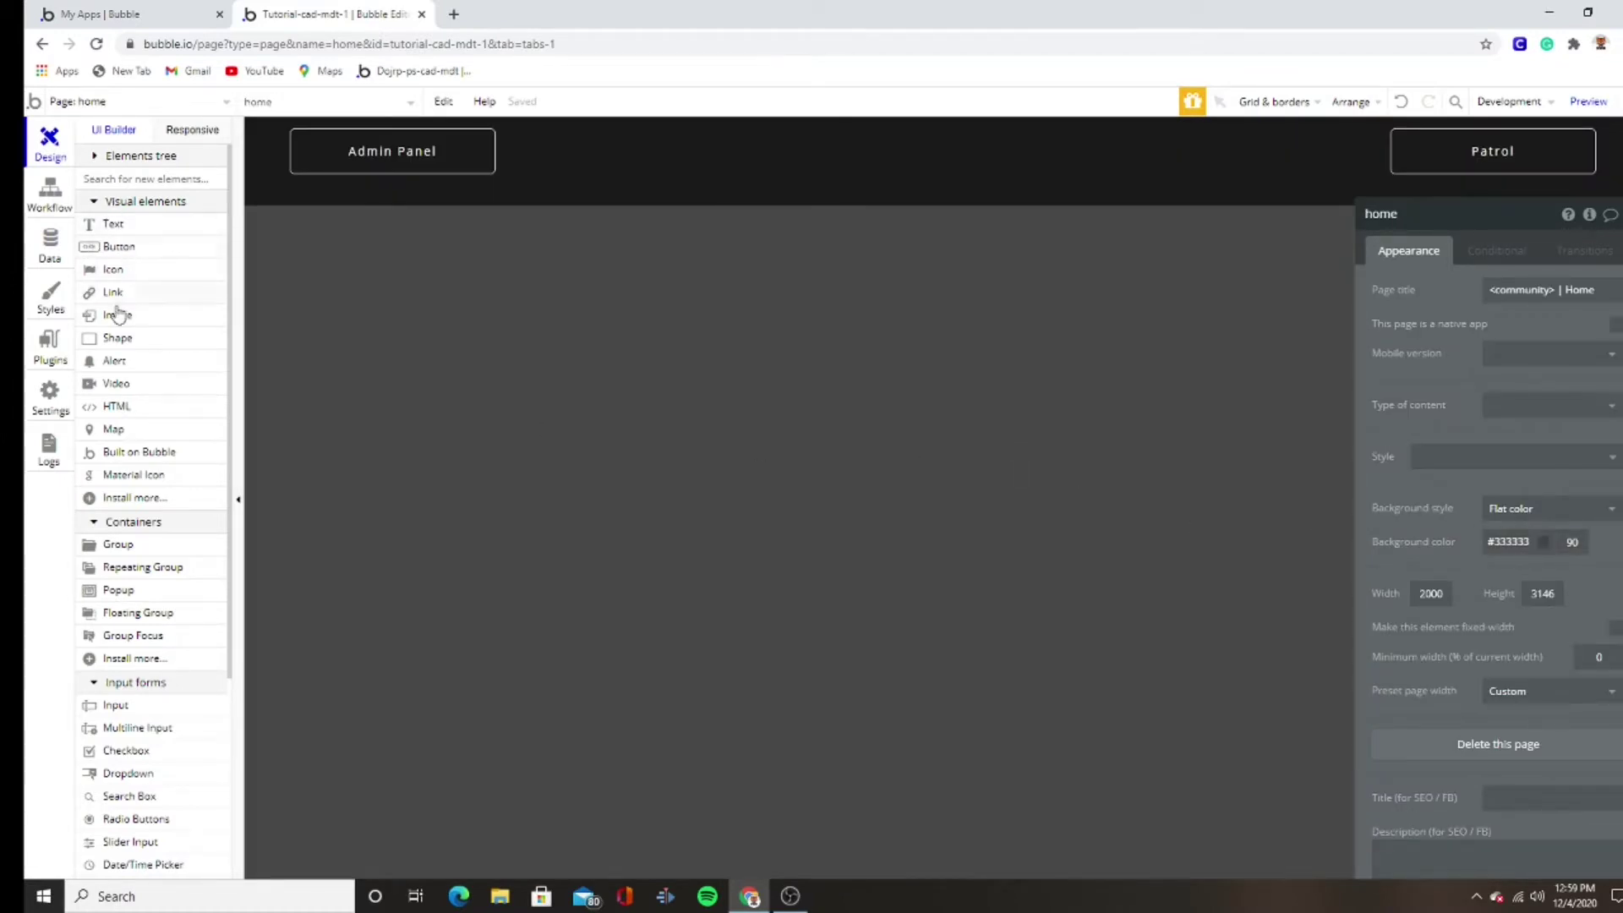
pyautogui.click(101, 158)
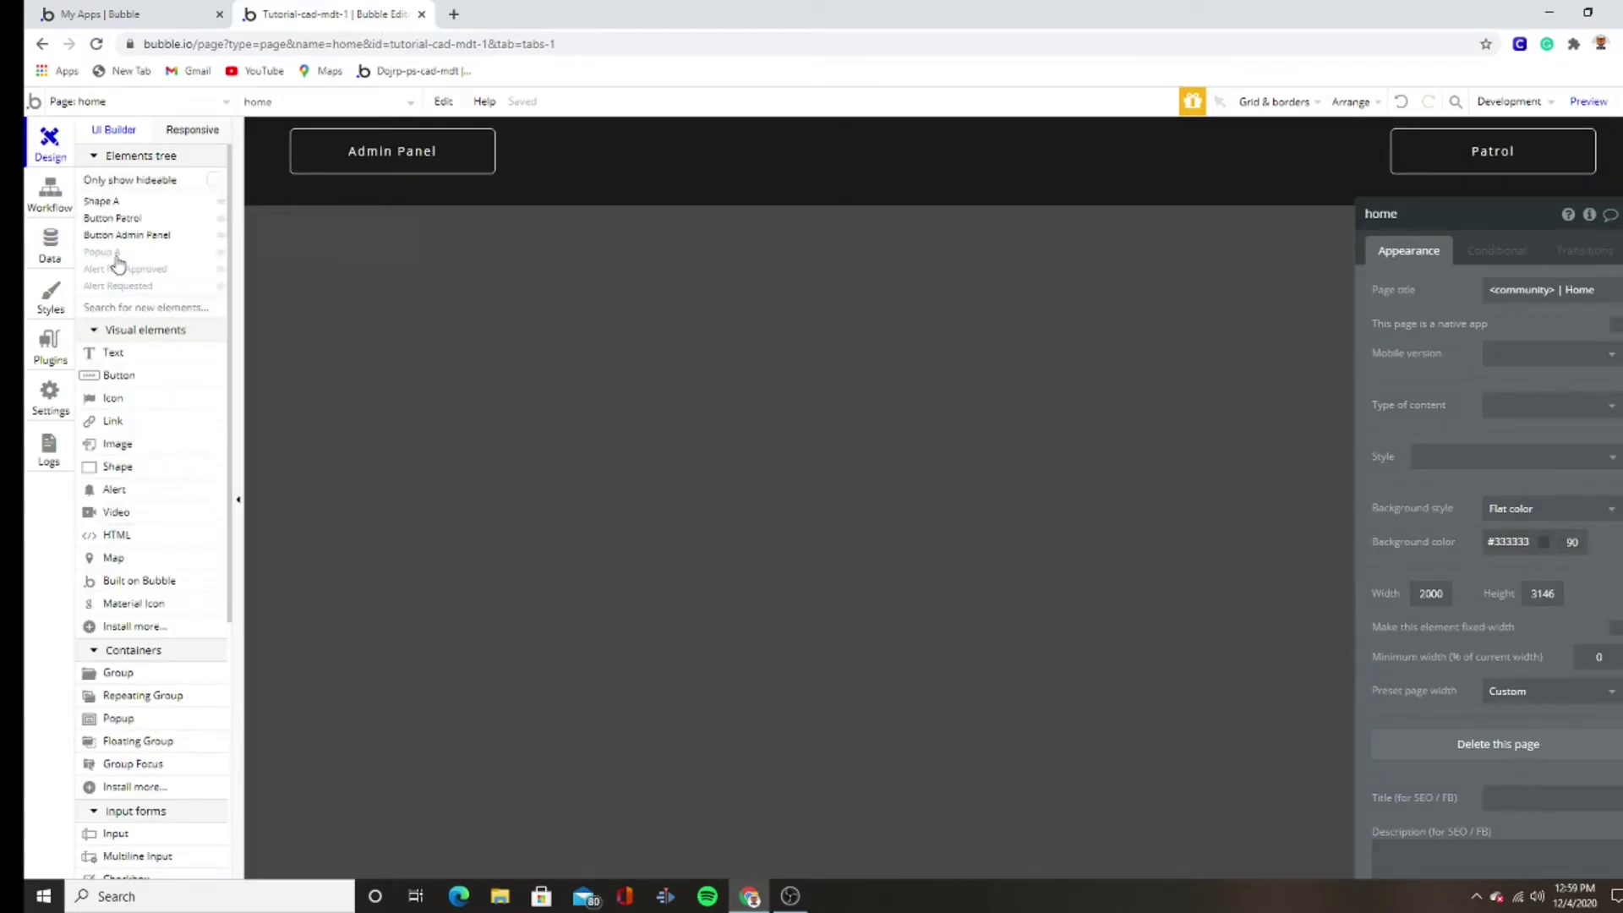
pyautogui.click(114, 253)
pyautogui.moveTo(1435, 216); pyautogui.dragTo(1299, 215)
pyautogui.write('Identifier')
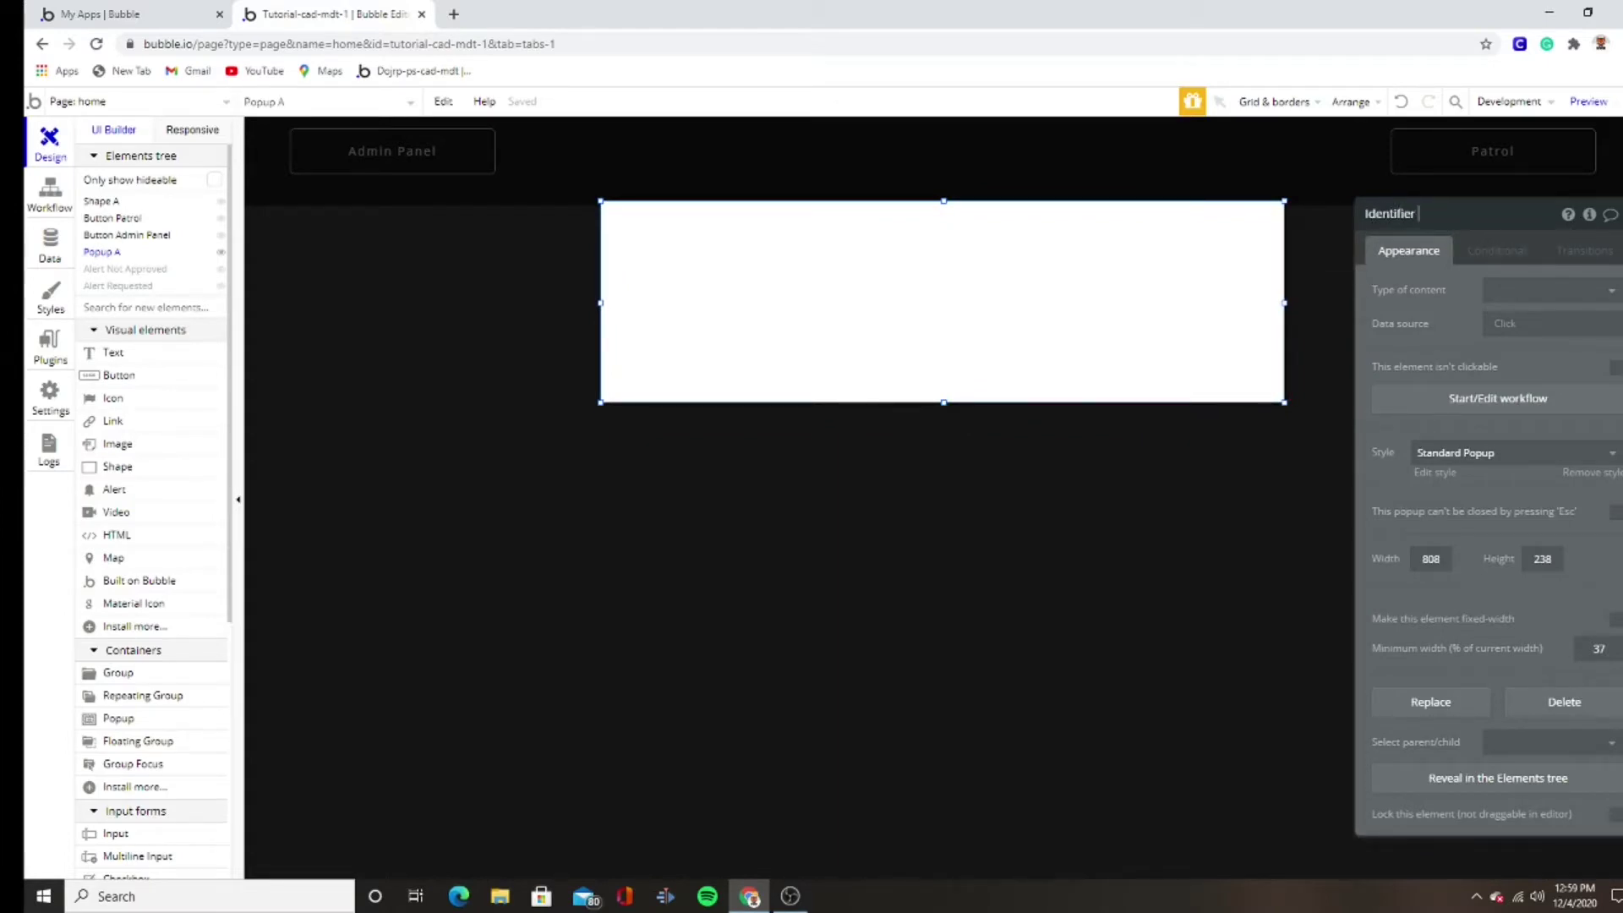
pyautogui.press('Return')
# - Remove the popup's preset style, colour it #333333, and make it narrower
pyautogui.click(1589, 473)
pyautogui.click(1531, 536)
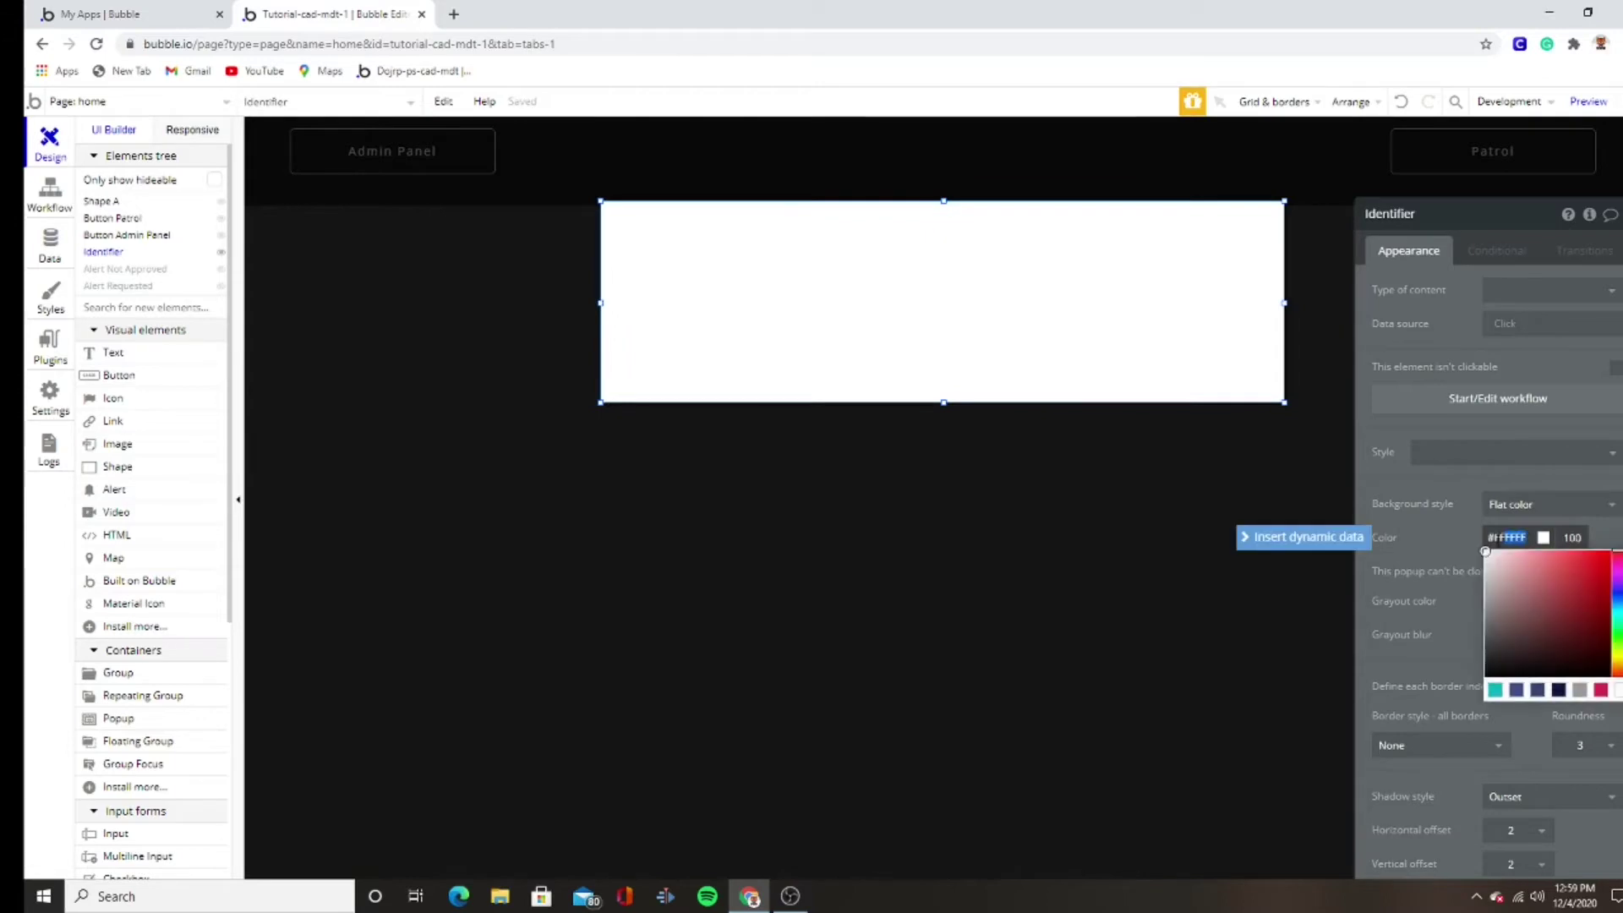
pyautogui.write('#3')
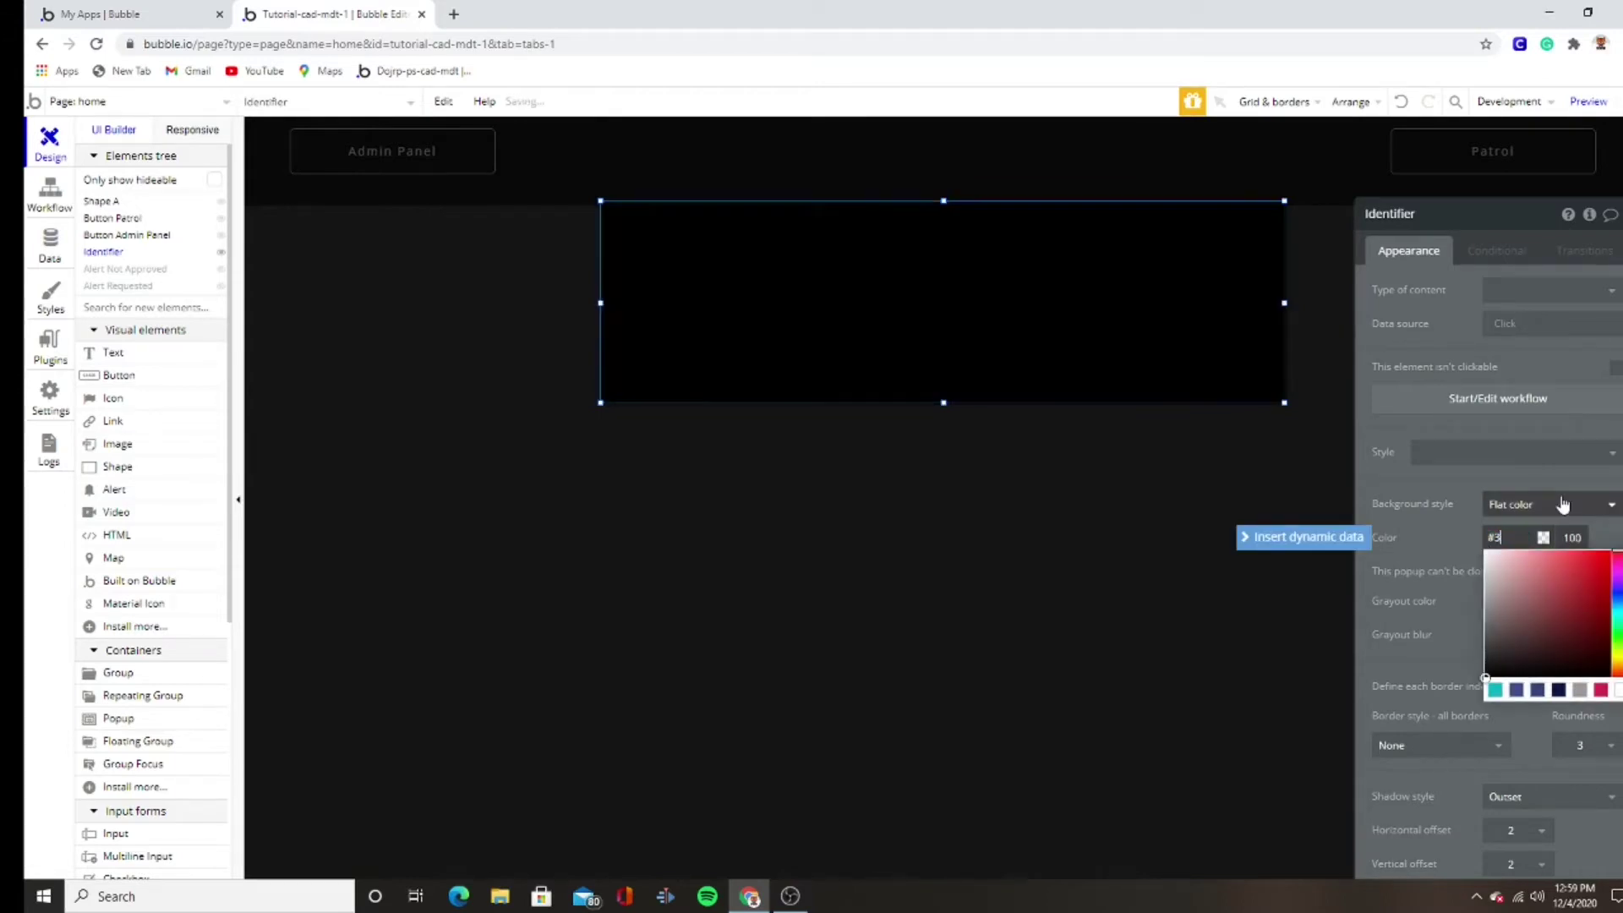
pyautogui.write('33')
pyautogui.write('3')
pyautogui.click(913, 594)
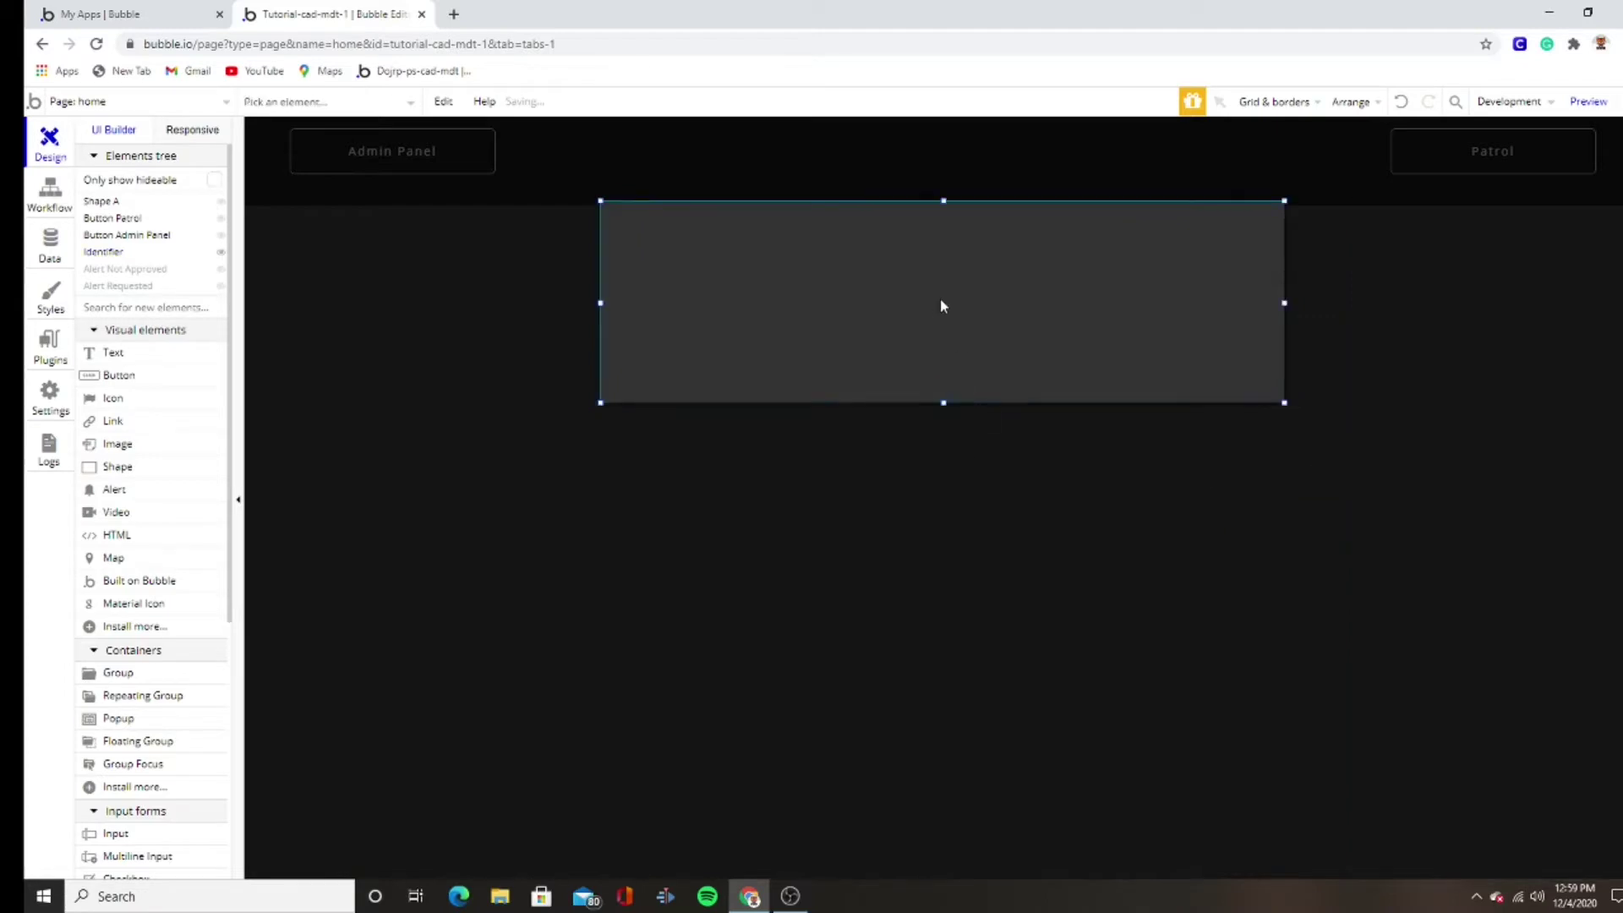
pyautogui.doubleClick(938, 297)
pyautogui.moveTo(1284, 303); pyautogui.dragTo(1103, 302)
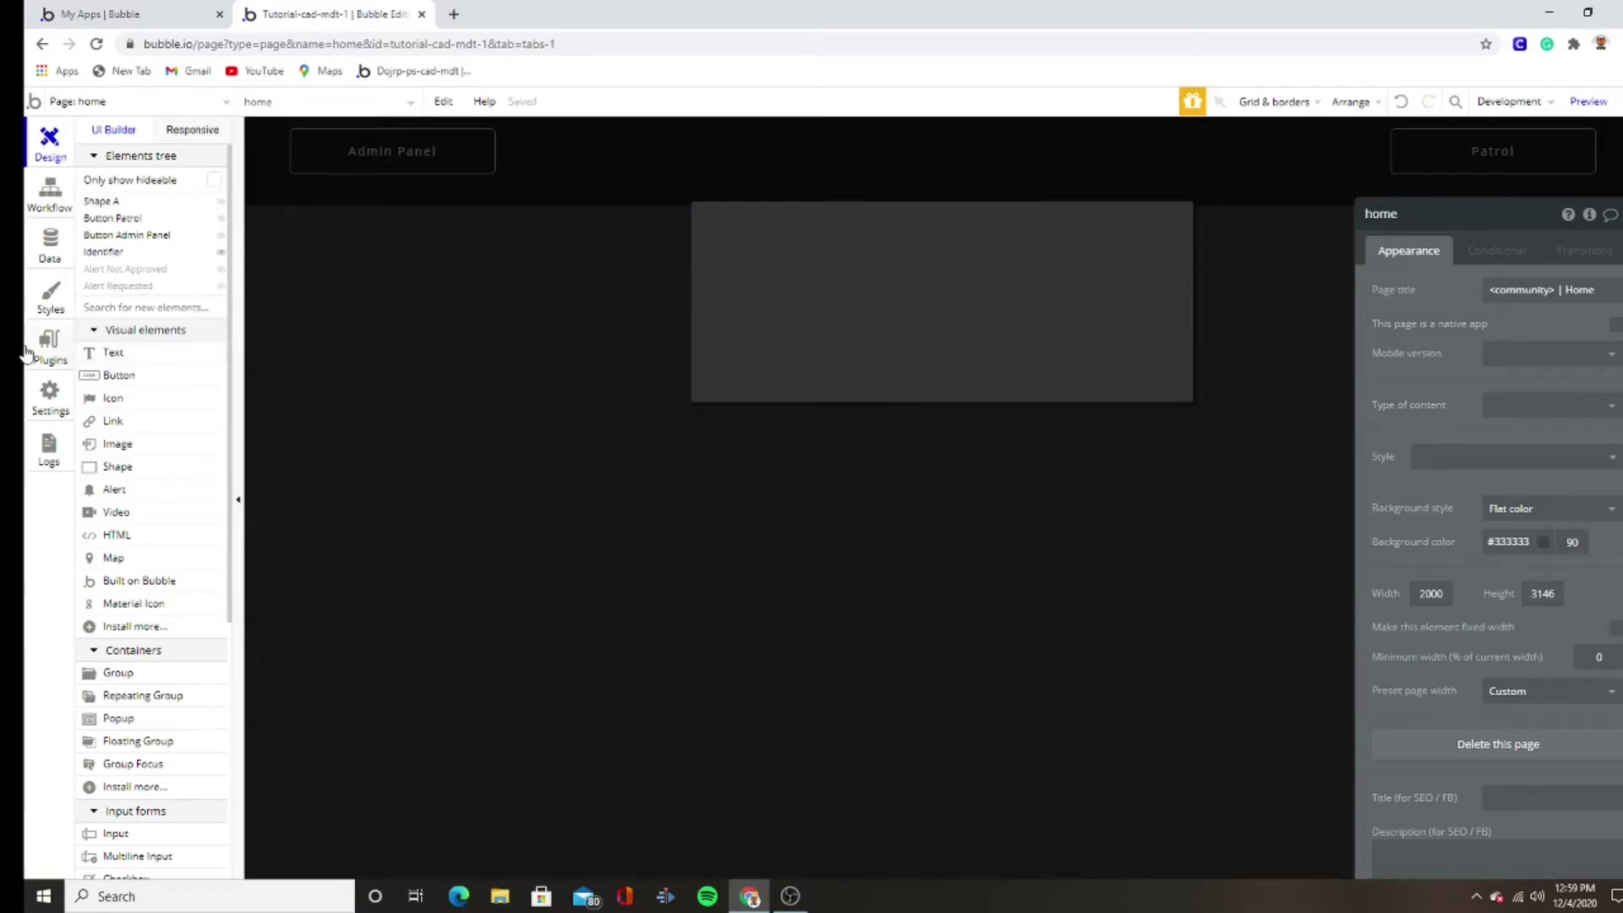
pyautogui.scroll(-1, 101, 583)
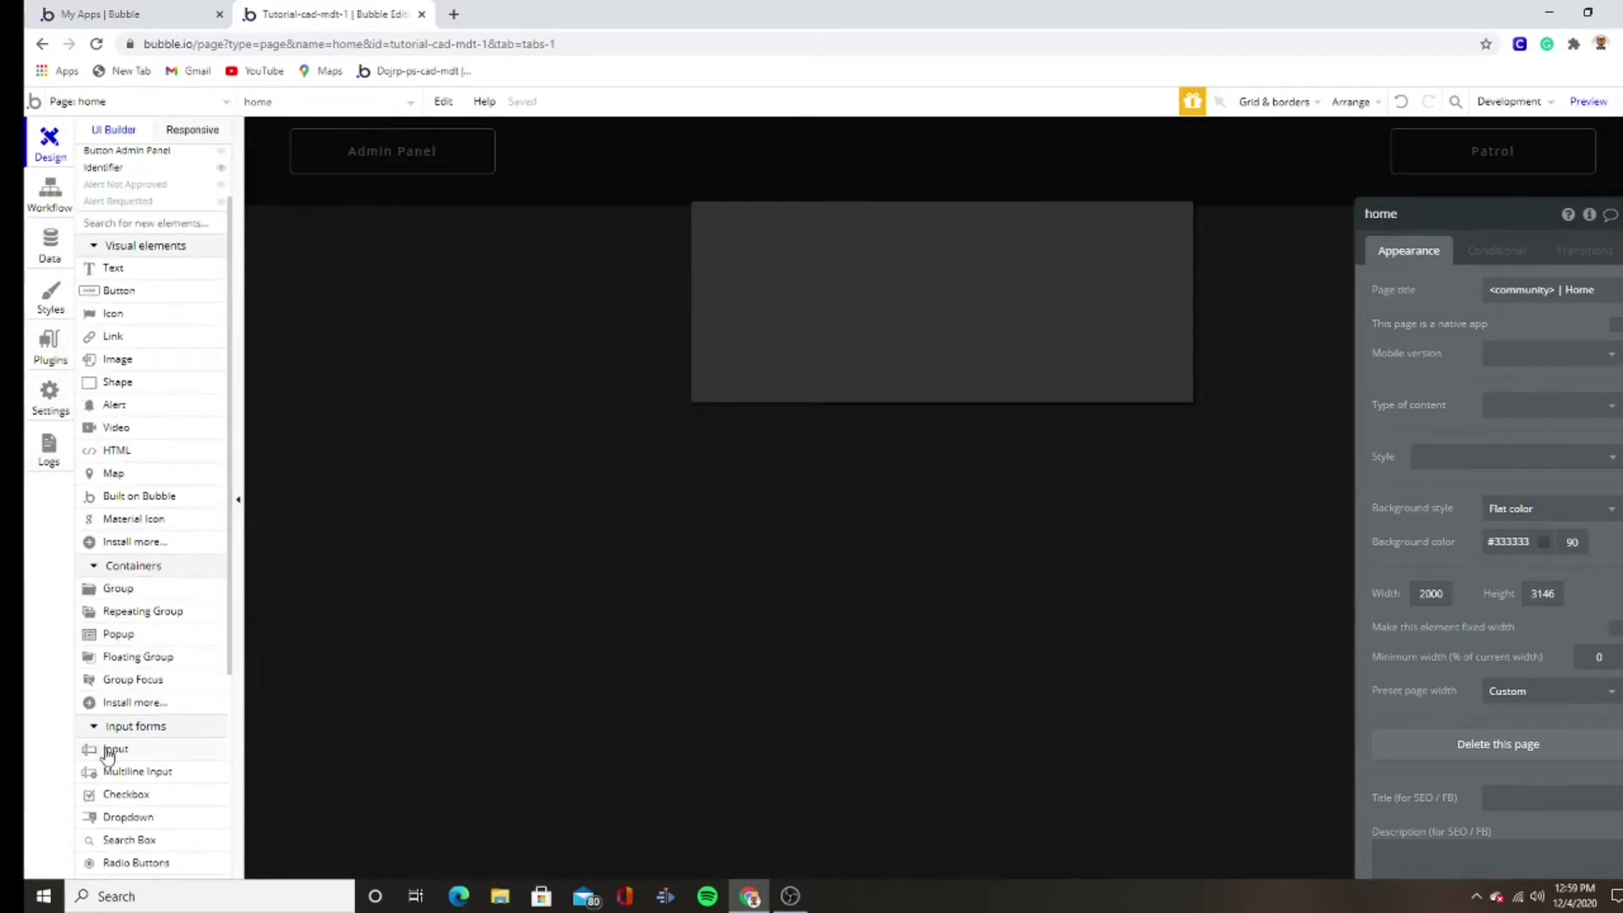
# - Draw a text input inside the Identifier popup and centre it horizontally
pyautogui.click(268, 680)
pyautogui.moveTo(726, 214); pyautogui.dragTo(1142, 266)
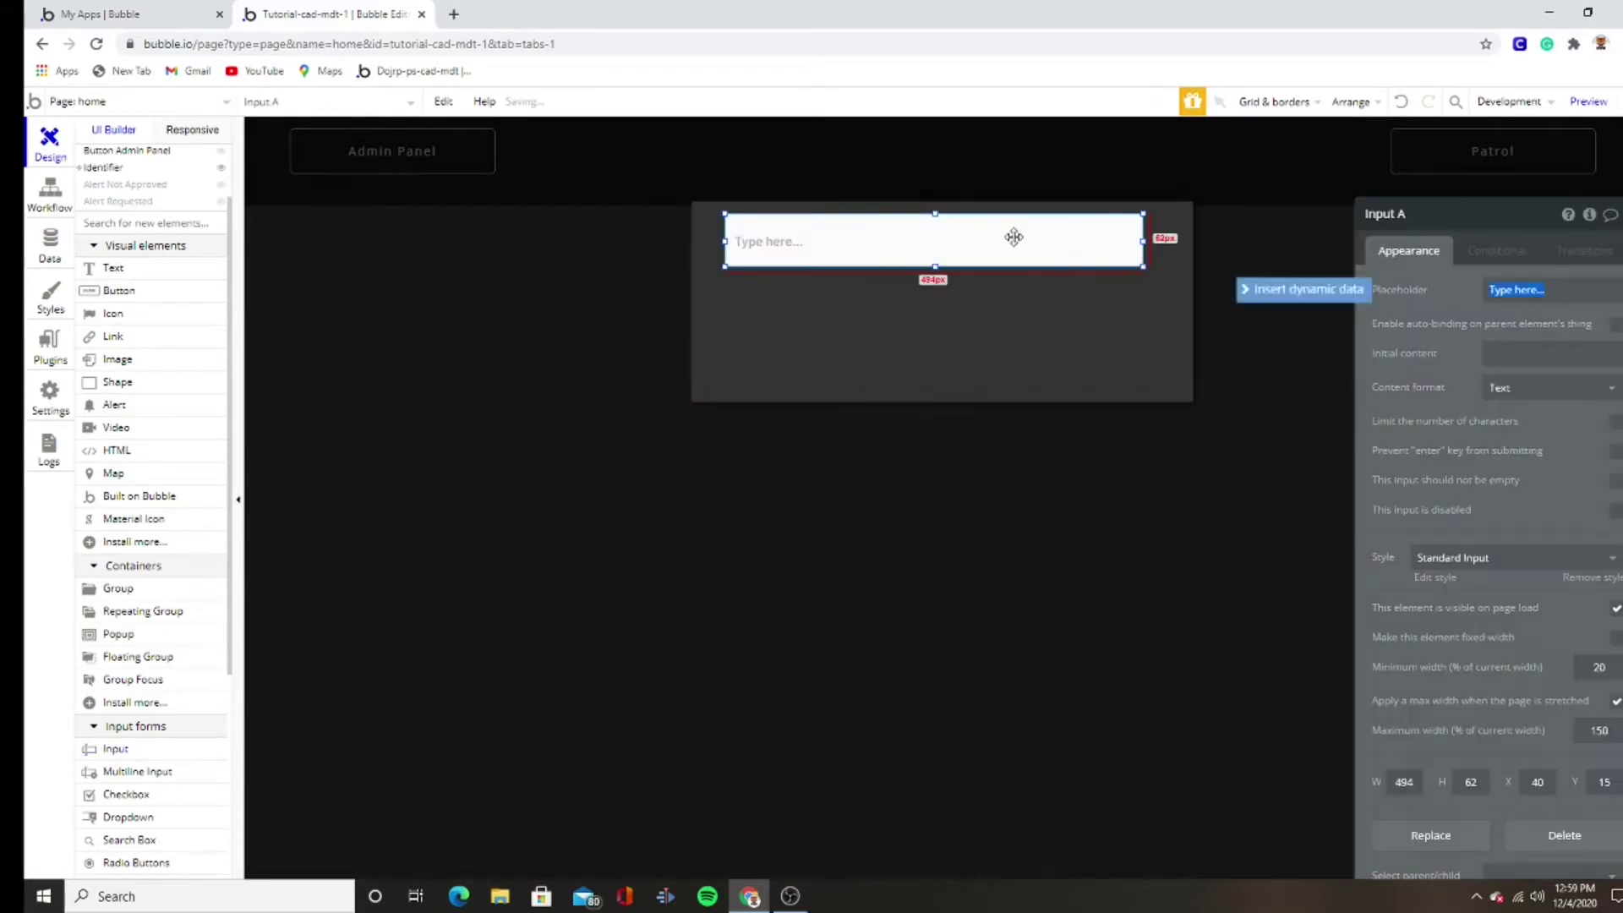
pyautogui.click(1351, 101)
pyautogui.click(1329, 177)
# - Change the input's placeholder to 'Identifier (ex: 1D-89)'
pyautogui.click(1098, 313)
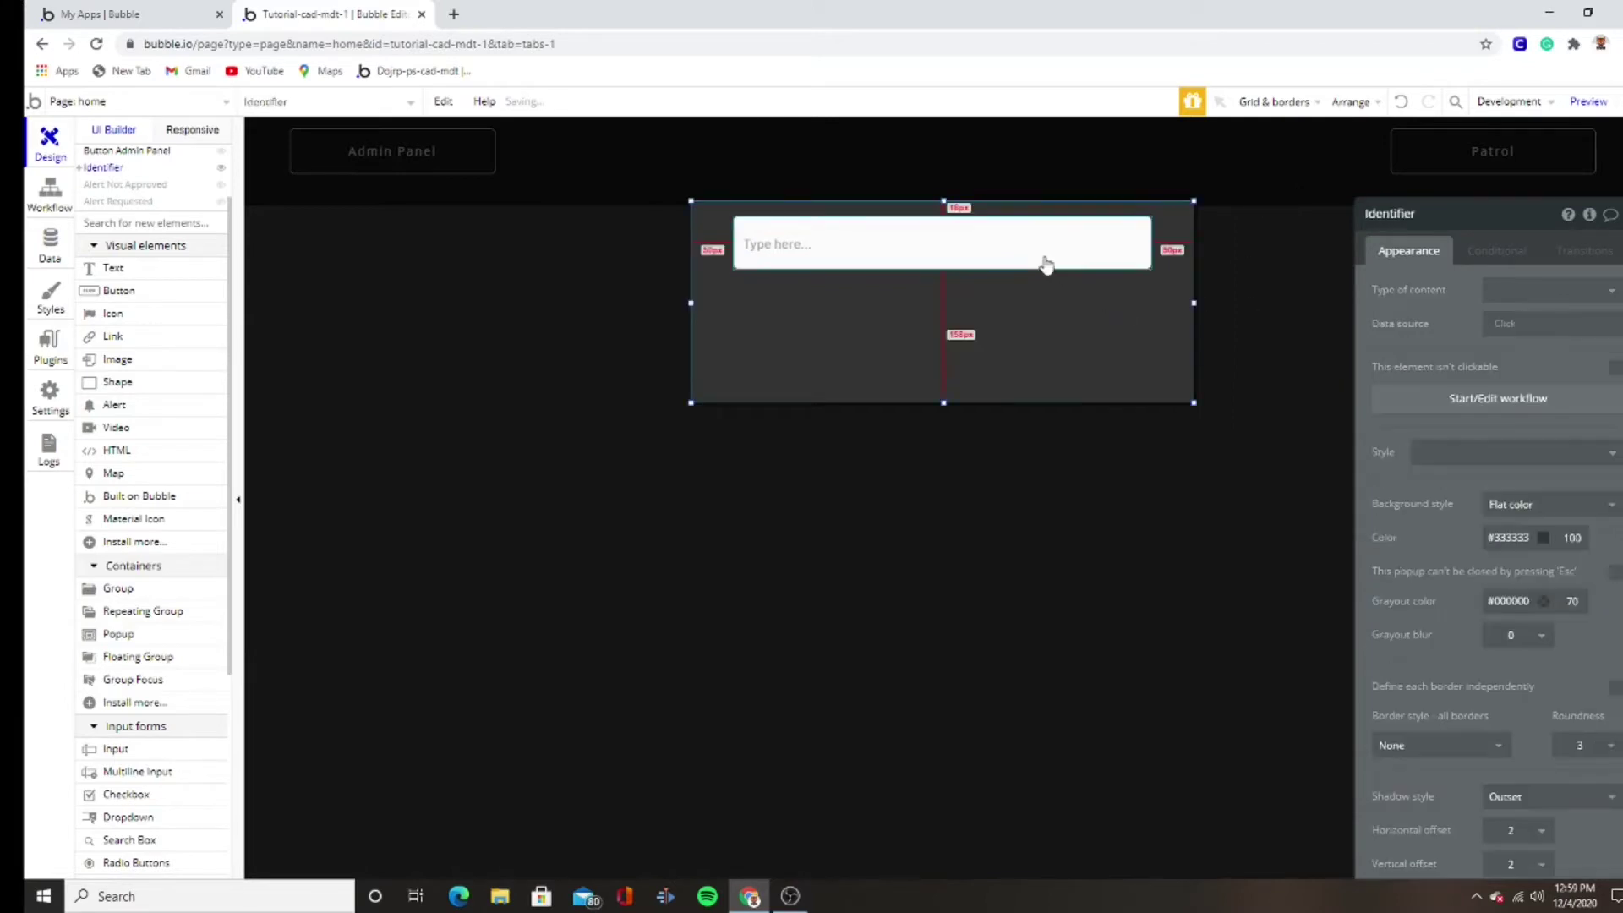
pyautogui.click(1045, 256)
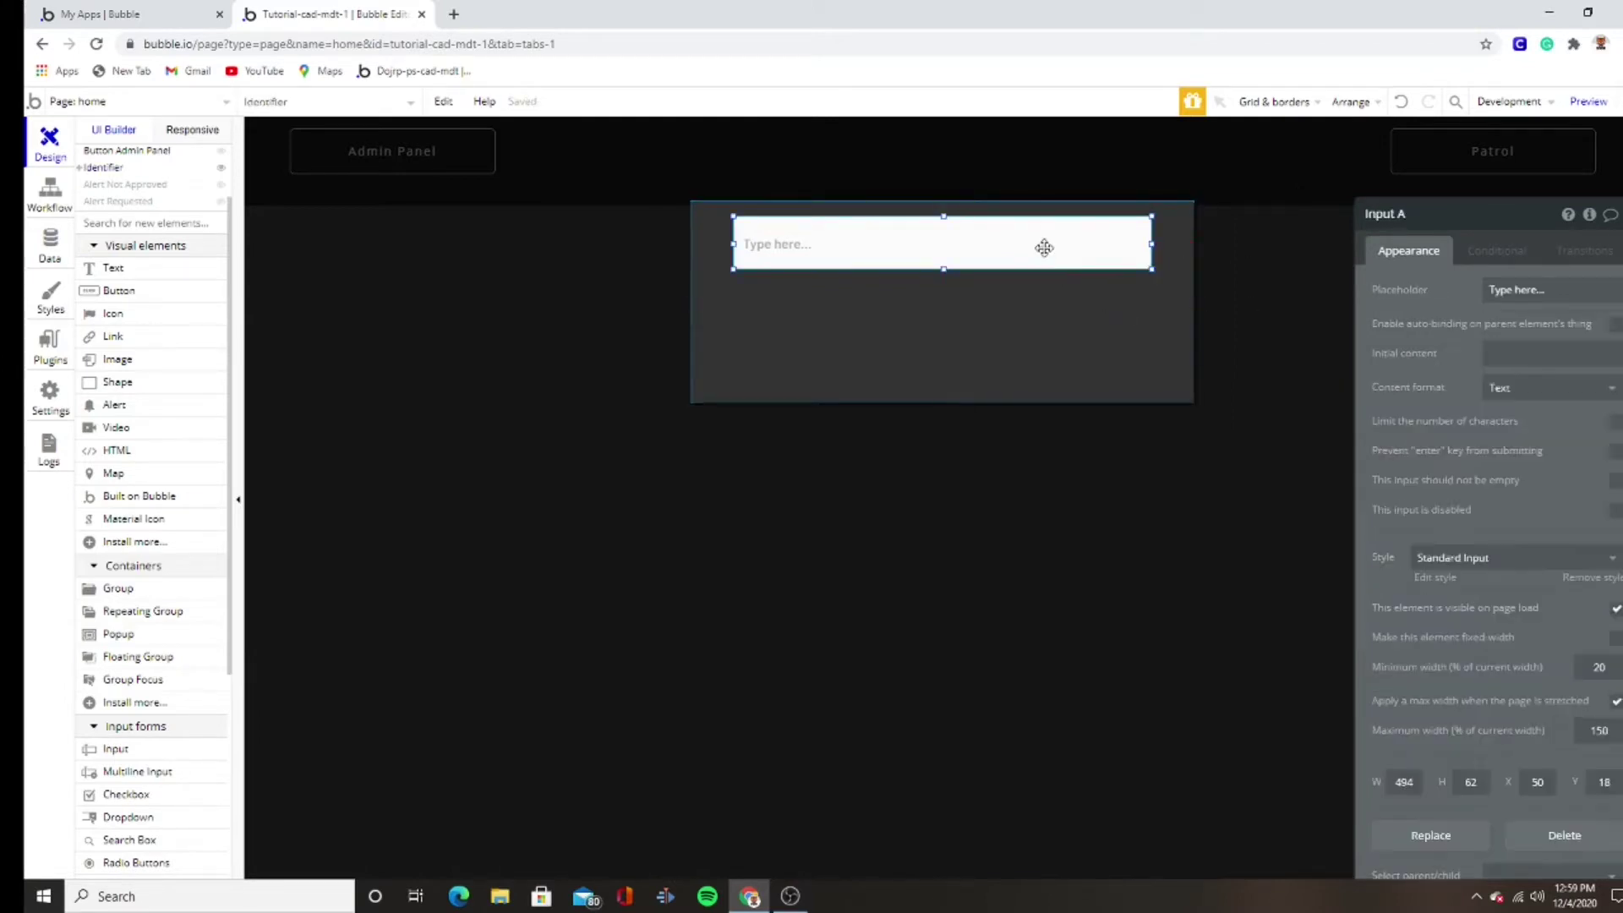
pyautogui.click(1511, 292)
pyautogui.press('BackSpace')
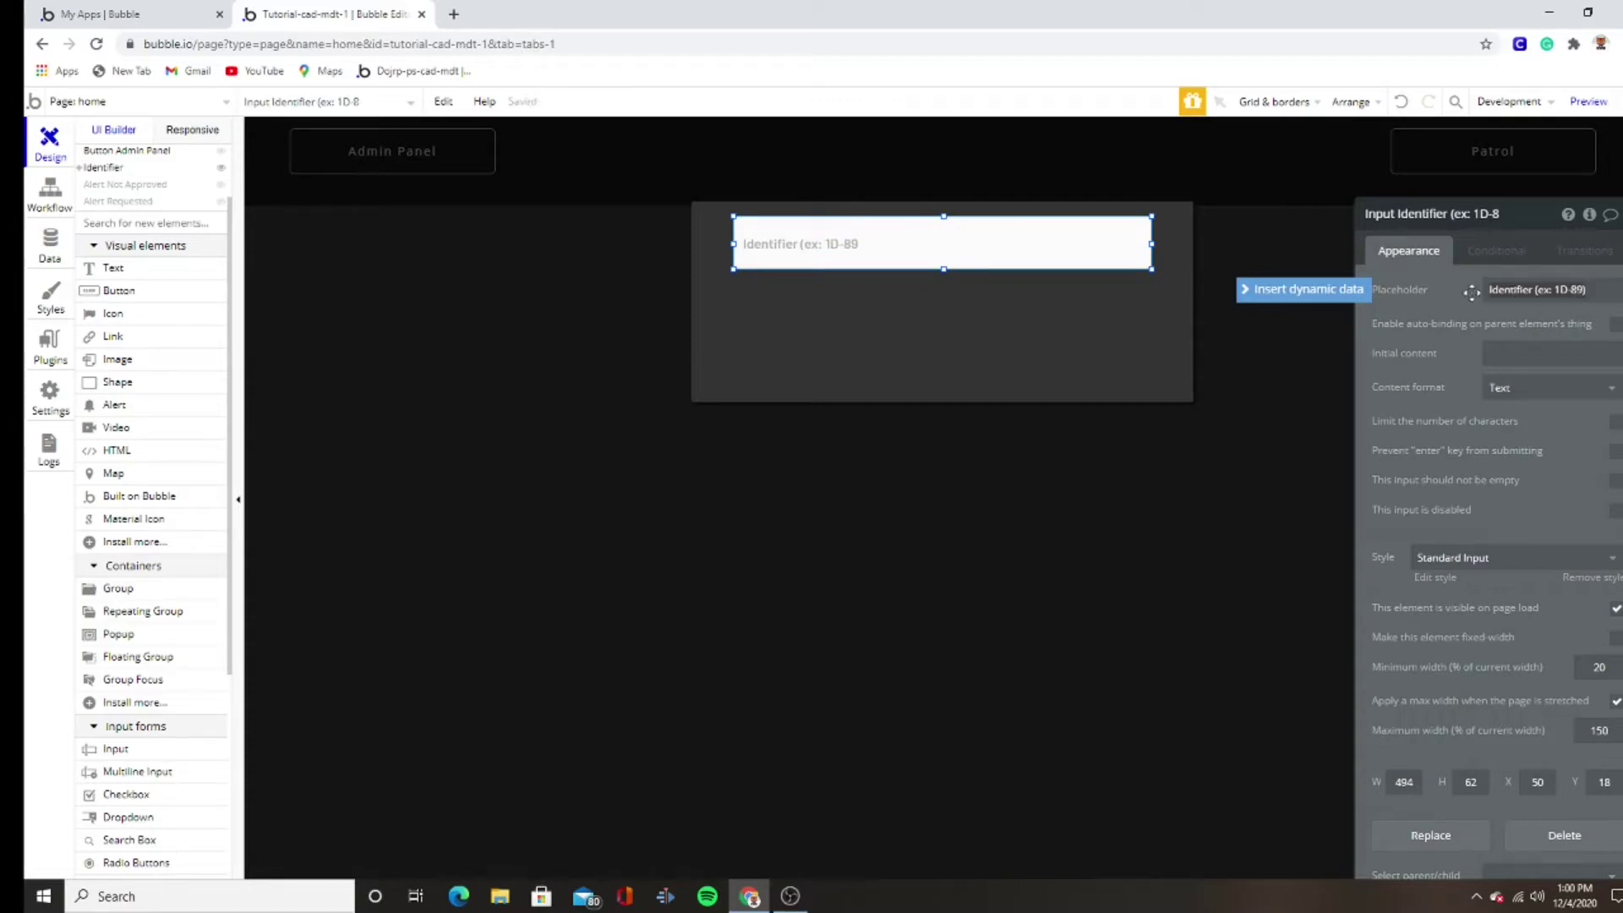
pyautogui.click(1006, 246)
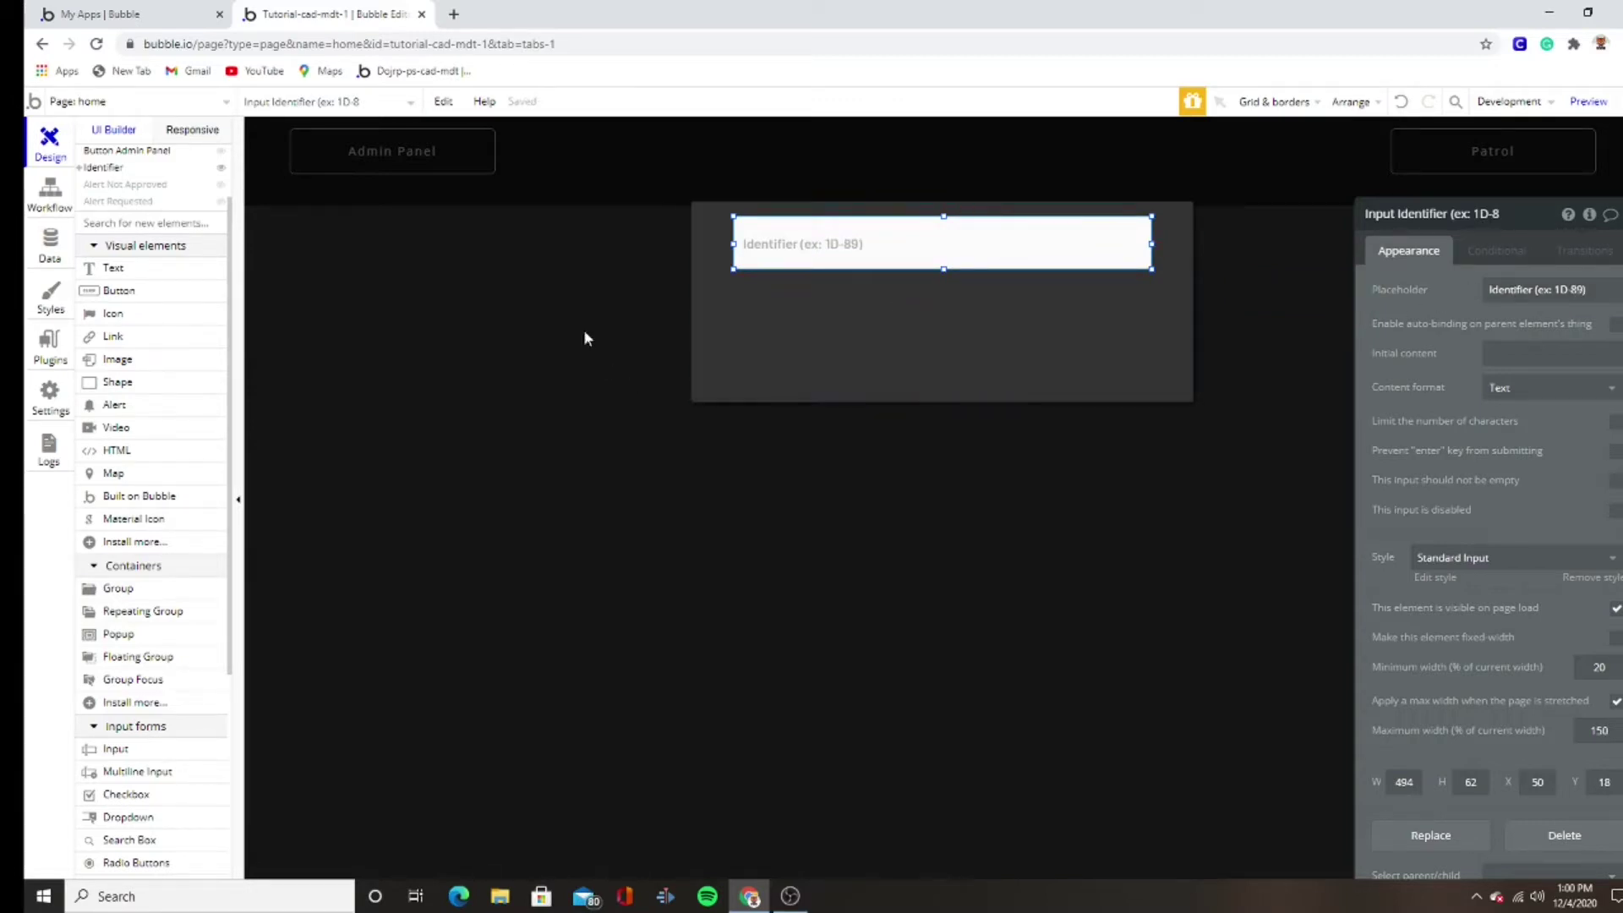
pyautogui.click(118, 290)
# - Draw a horizontally centred button below the input and shorten the popup to fit
pyautogui.moveTo(797, 282); pyautogui.dragTo(1087, 309)
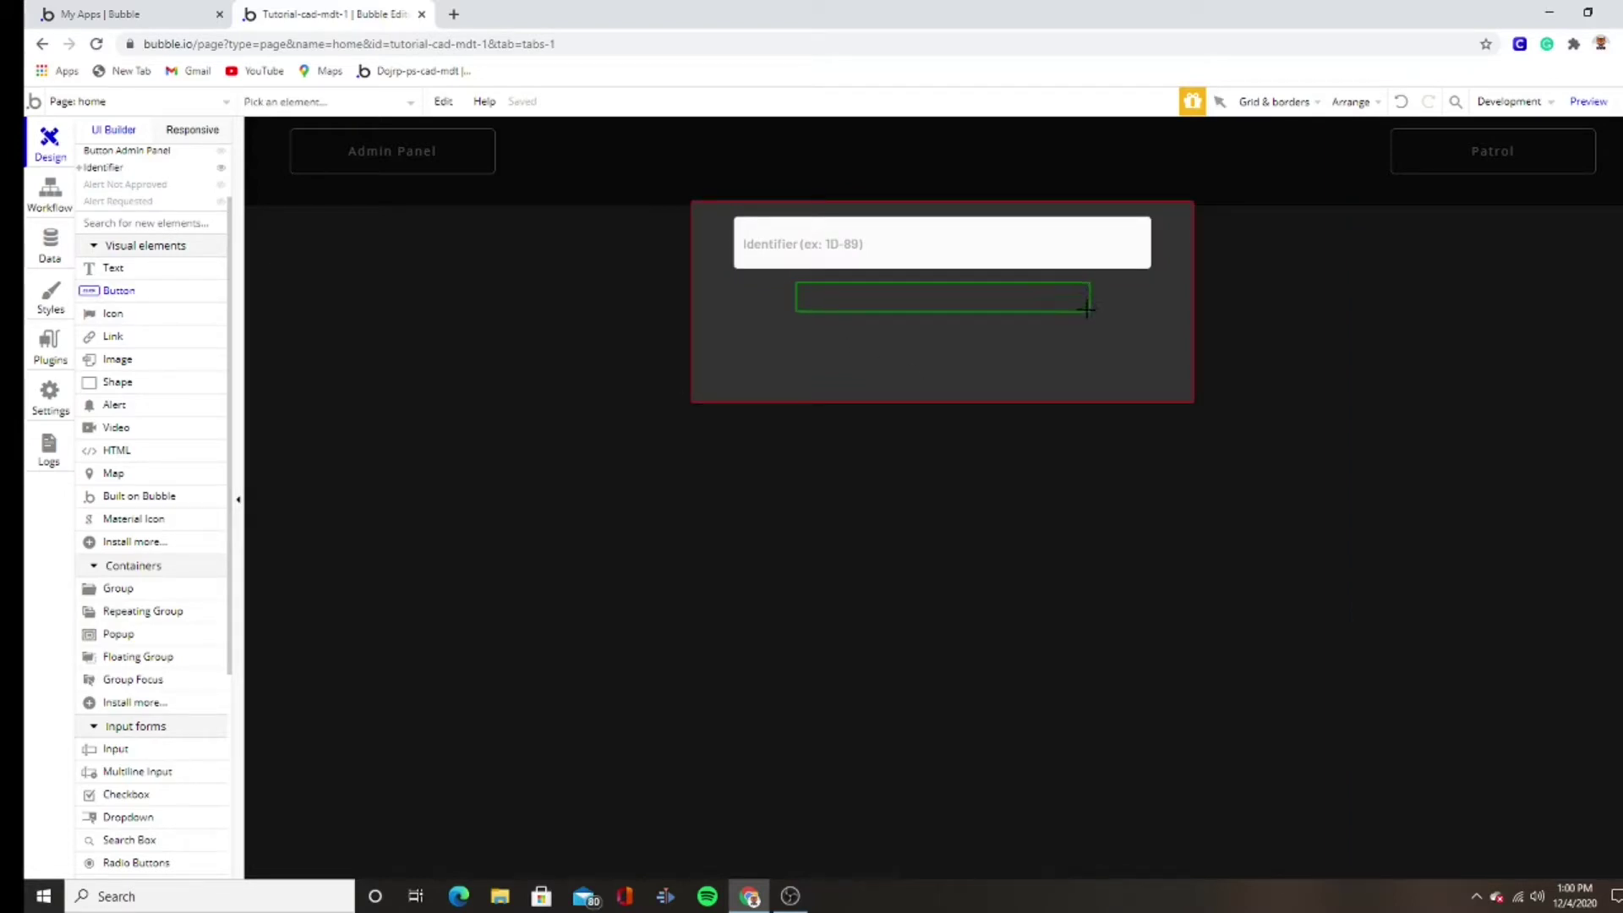
pyautogui.moveTo(1087, 310); pyautogui.dragTo(1088, 316)
pyautogui.click(1352, 102)
pyautogui.click(1333, 181)
pyautogui.click(1114, 355)
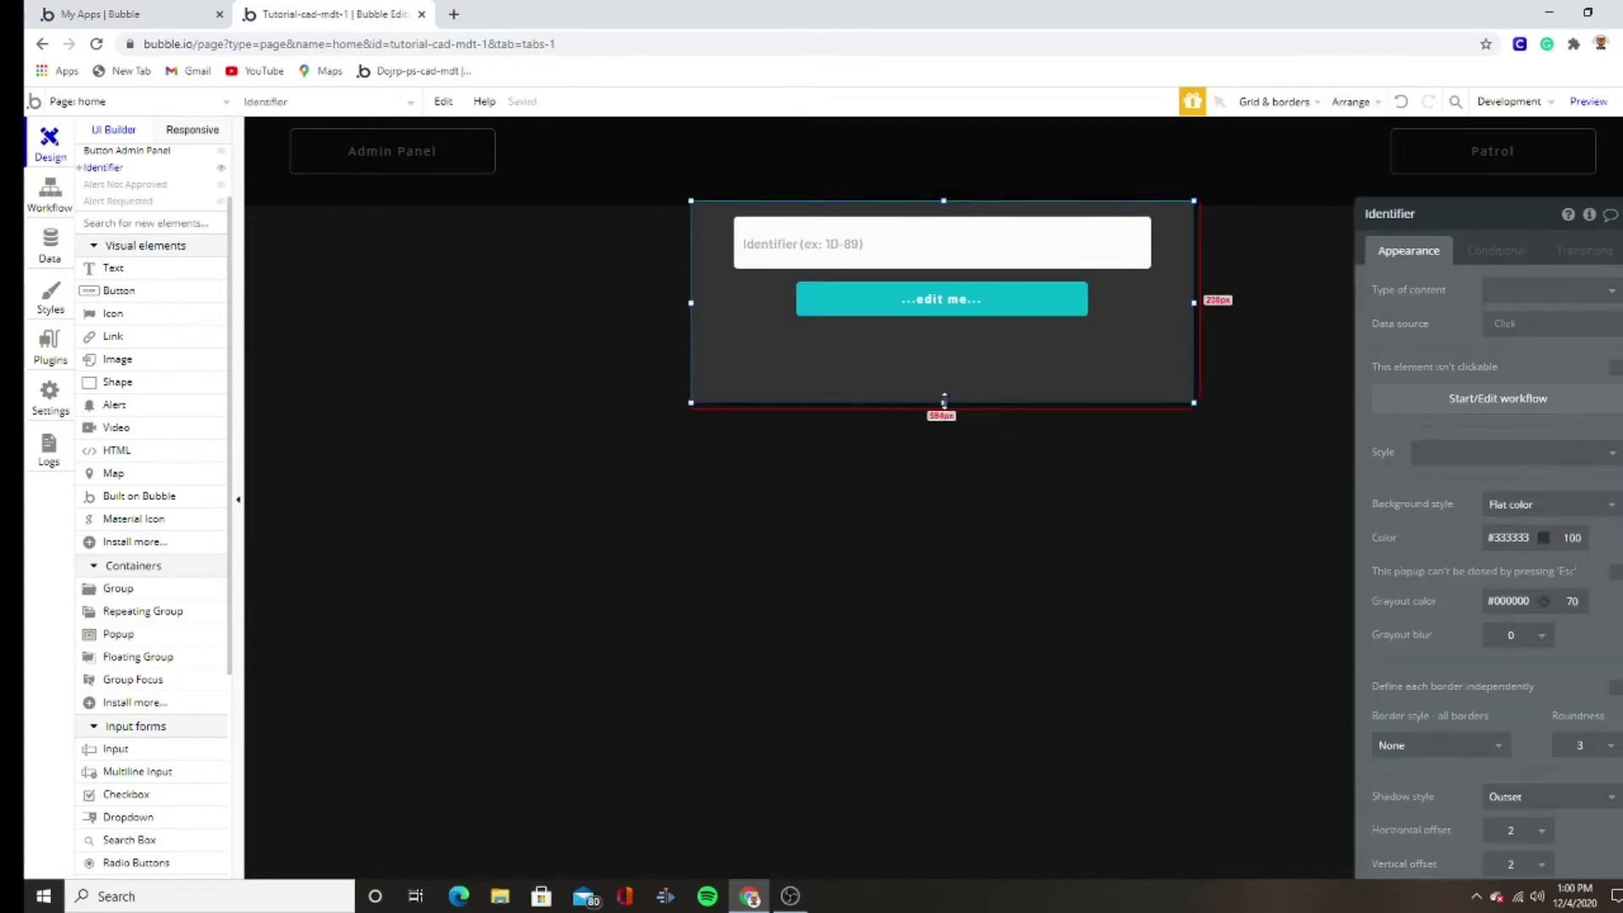
pyautogui.moveTo(944, 398); pyautogui.dragTo(944, 337)
# - Strip the button's preset style, use Open Sans font, and give it a flat white background
pyautogui.click(947, 299)
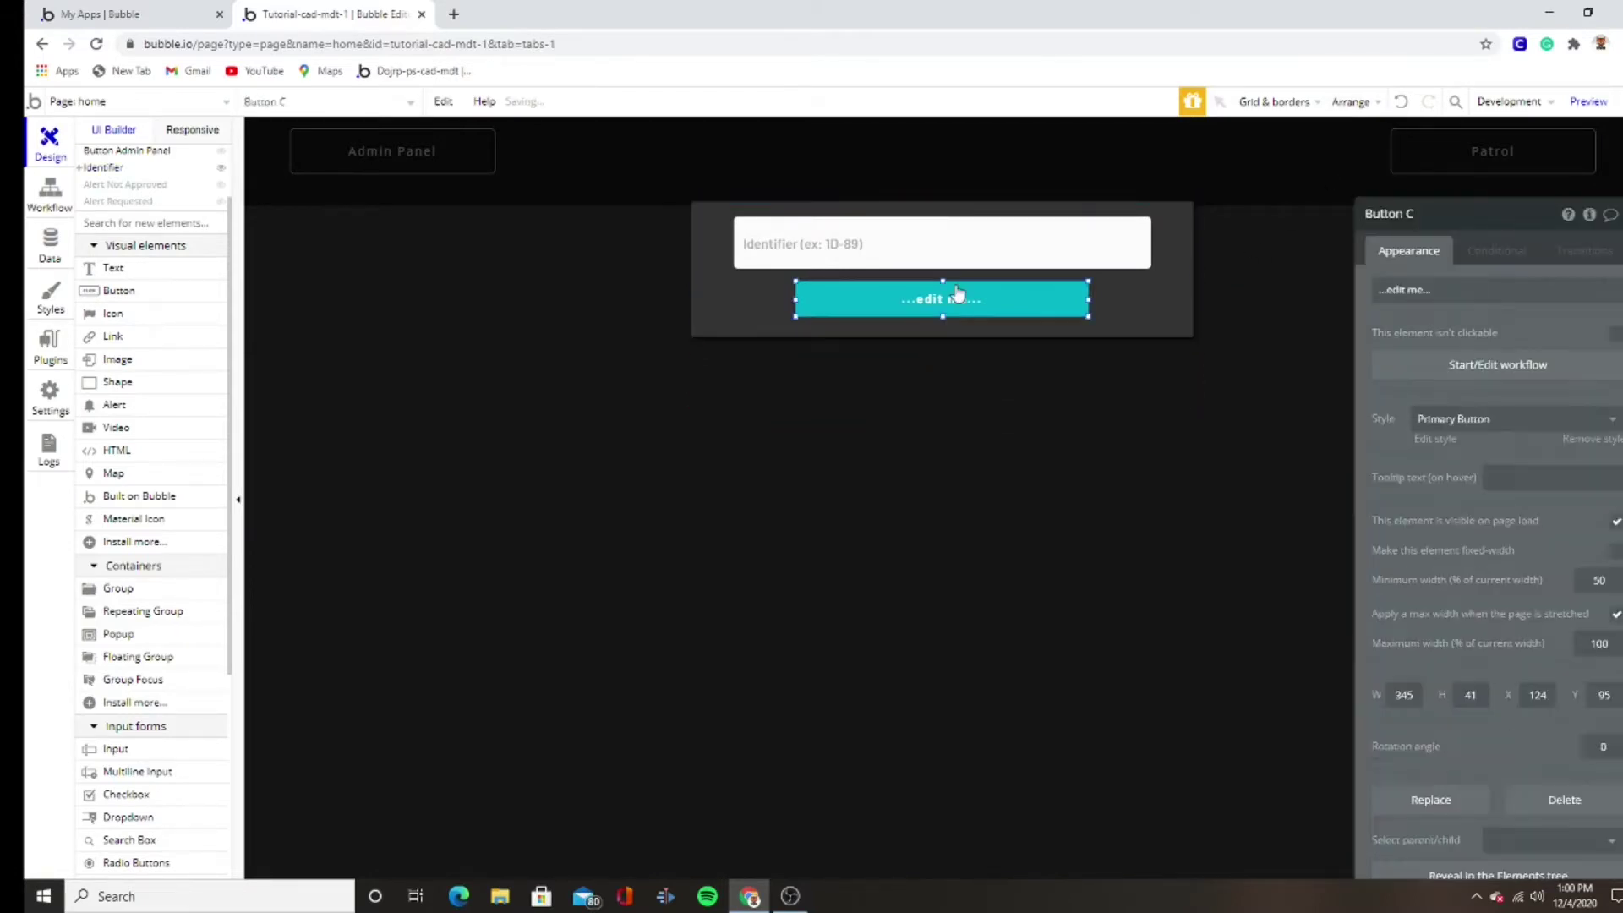
pyautogui.click(1584, 439)
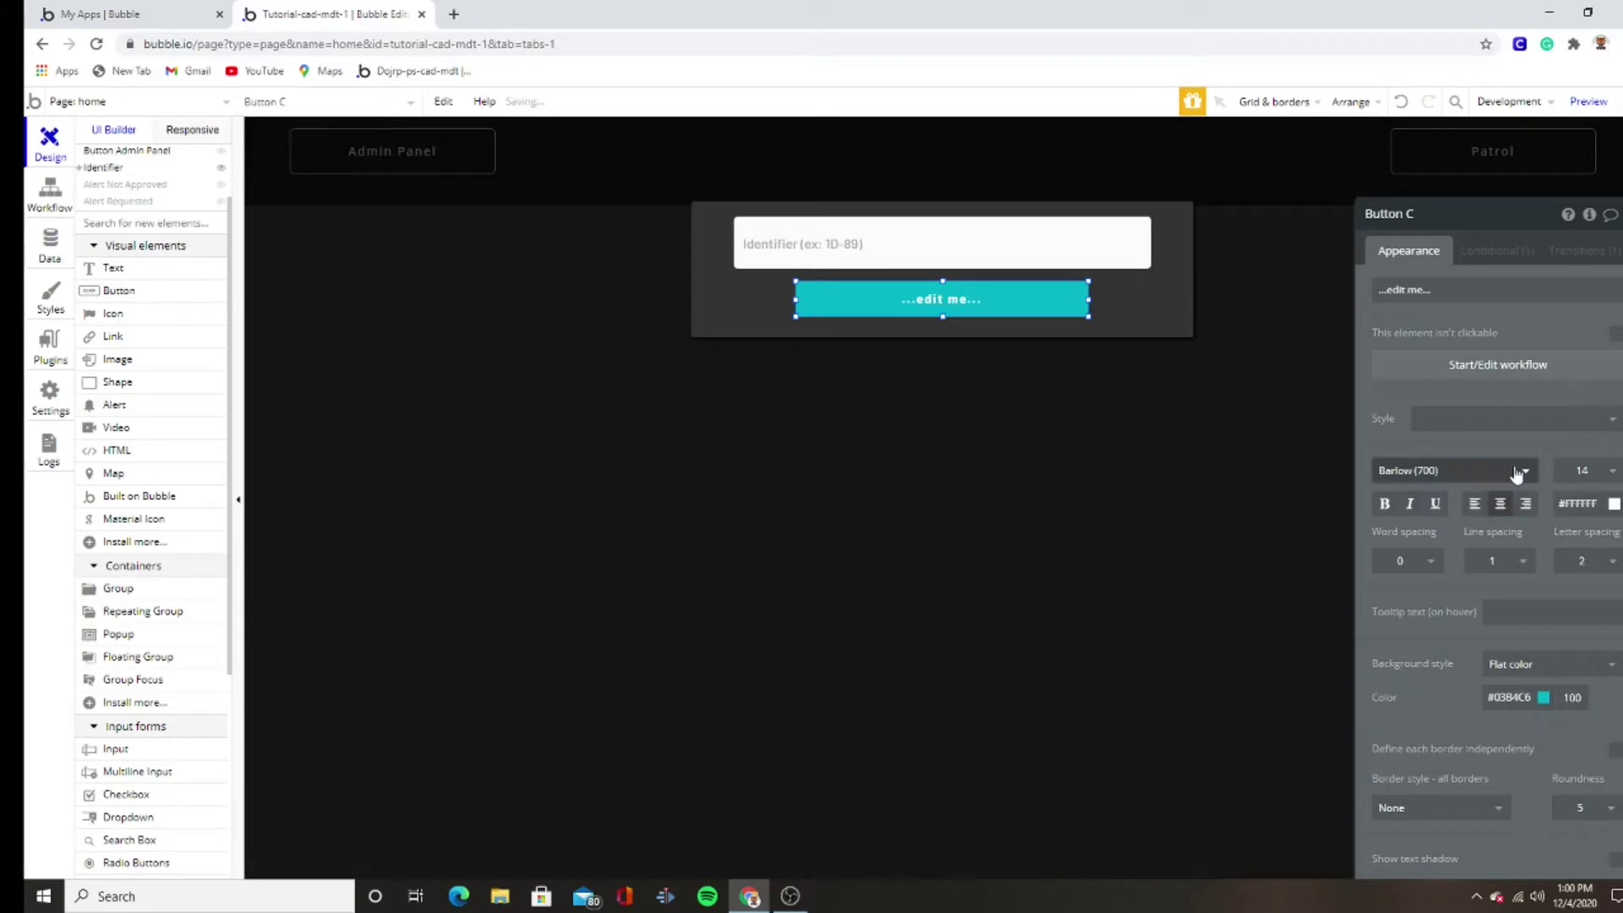
pyautogui.click(1518, 468)
pyautogui.write('open')
pyautogui.click(1436, 496)
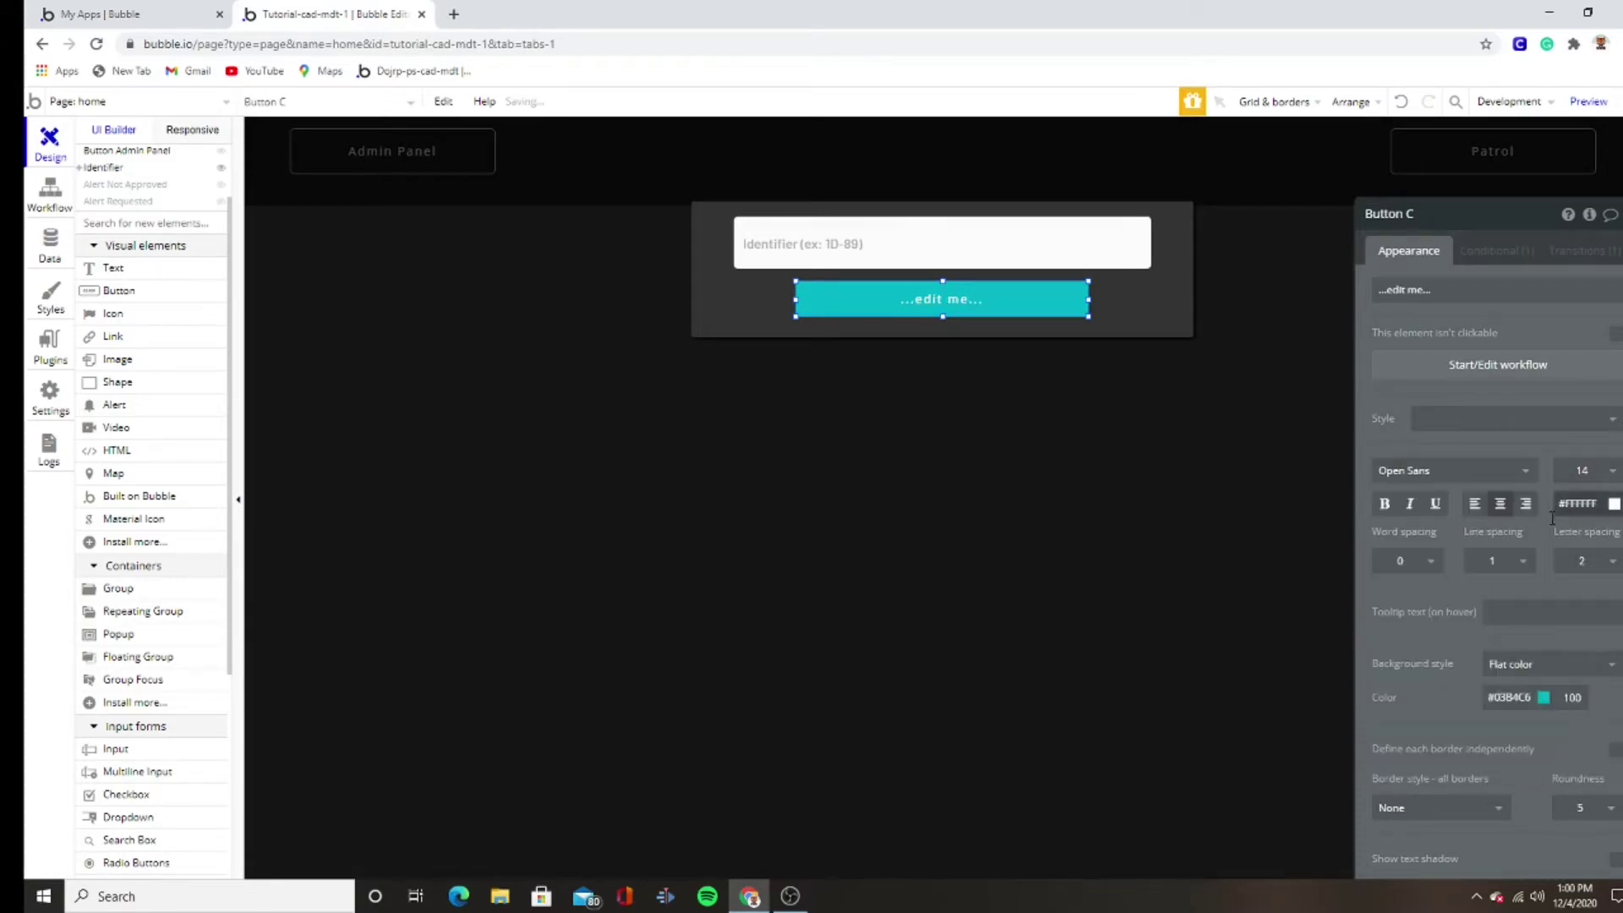
pyautogui.click(1522, 666)
pyautogui.click(1513, 694)
pyautogui.scroll(-2, 1519, 562)
pyautogui.click(1512, 515)
pyautogui.click(1511, 547)
pyautogui.moveTo(1540, 589); pyautogui.dragTo(1293, 448)
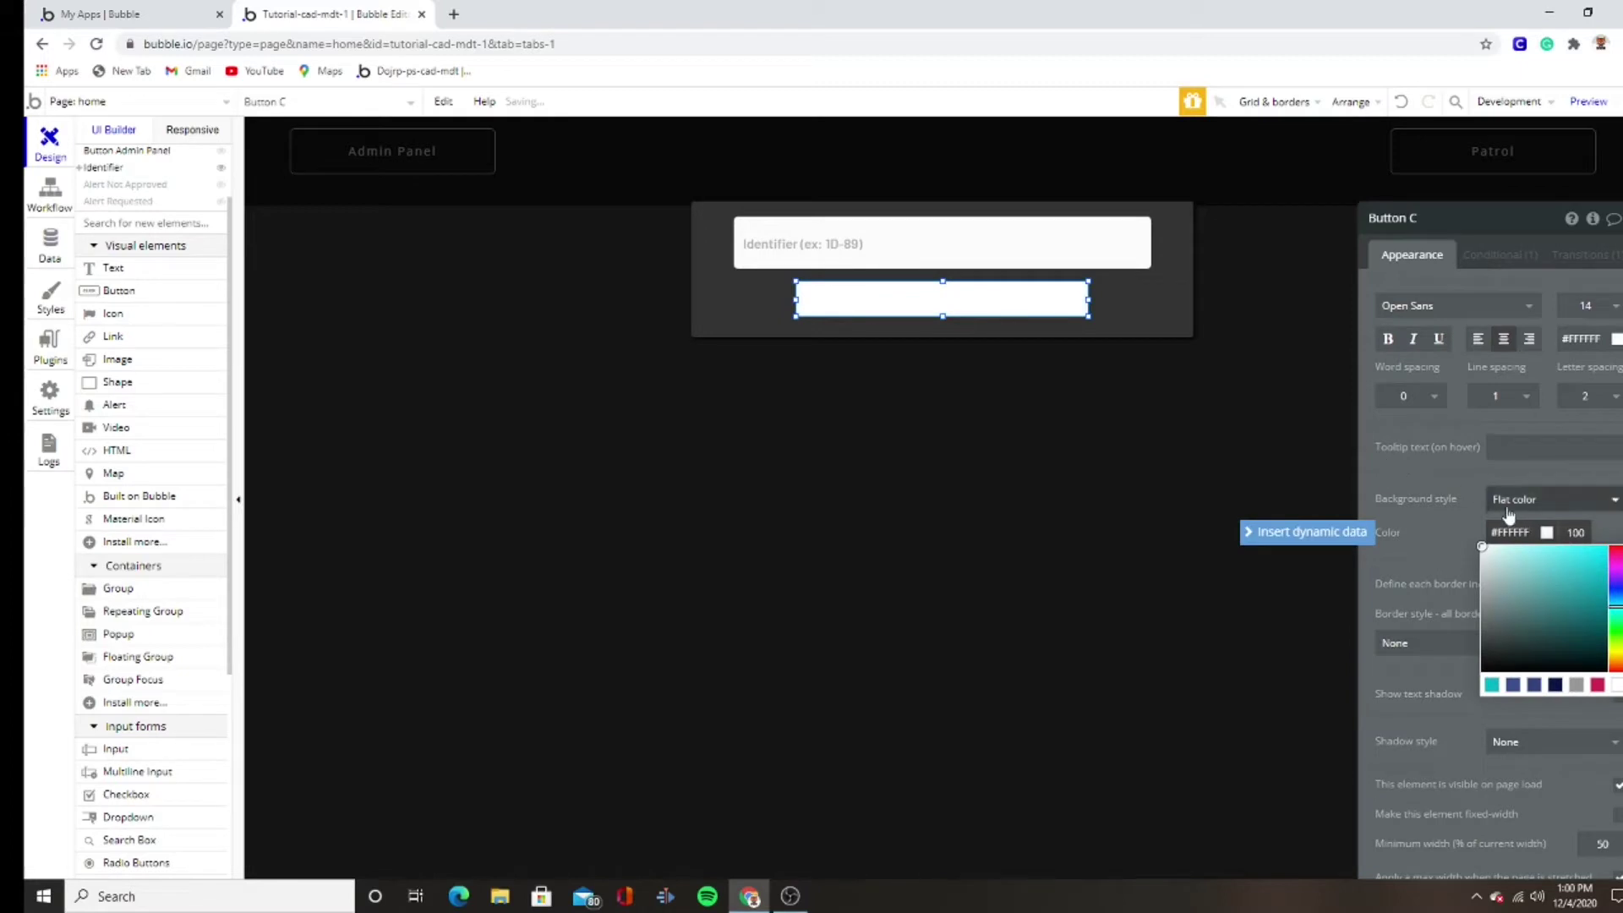
# - Clear the Identifier input's style, set its text to #FFFFFF, and remove its background
pyautogui.click(1131, 253)
pyautogui.click(1577, 500)
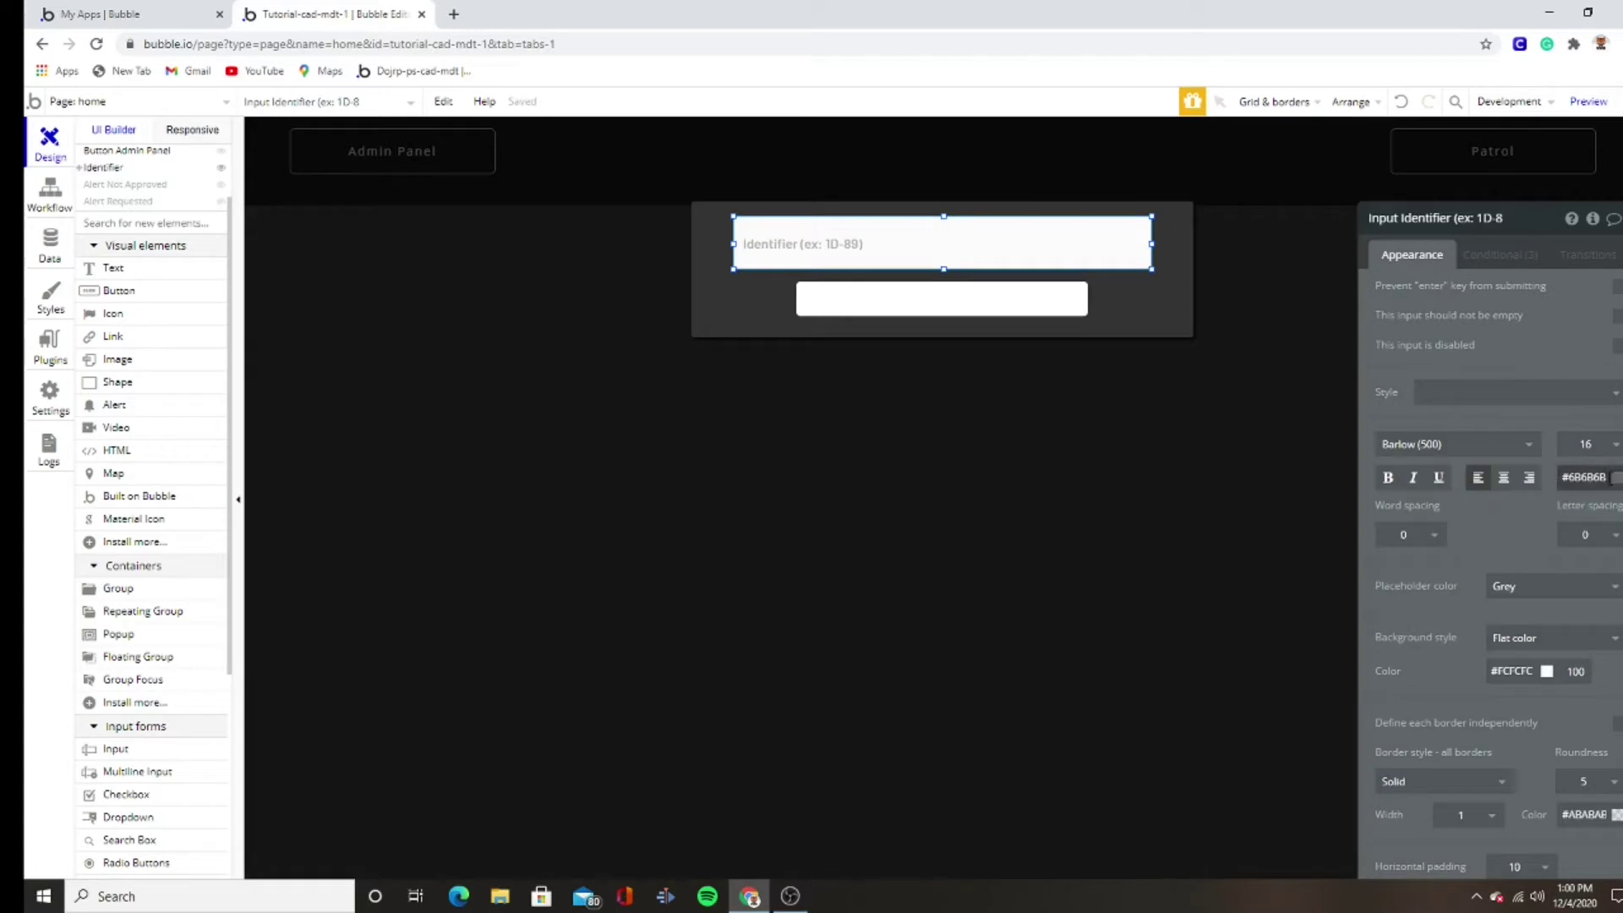
pyautogui.click(1583, 477)
pyautogui.write('#FFFFFF')
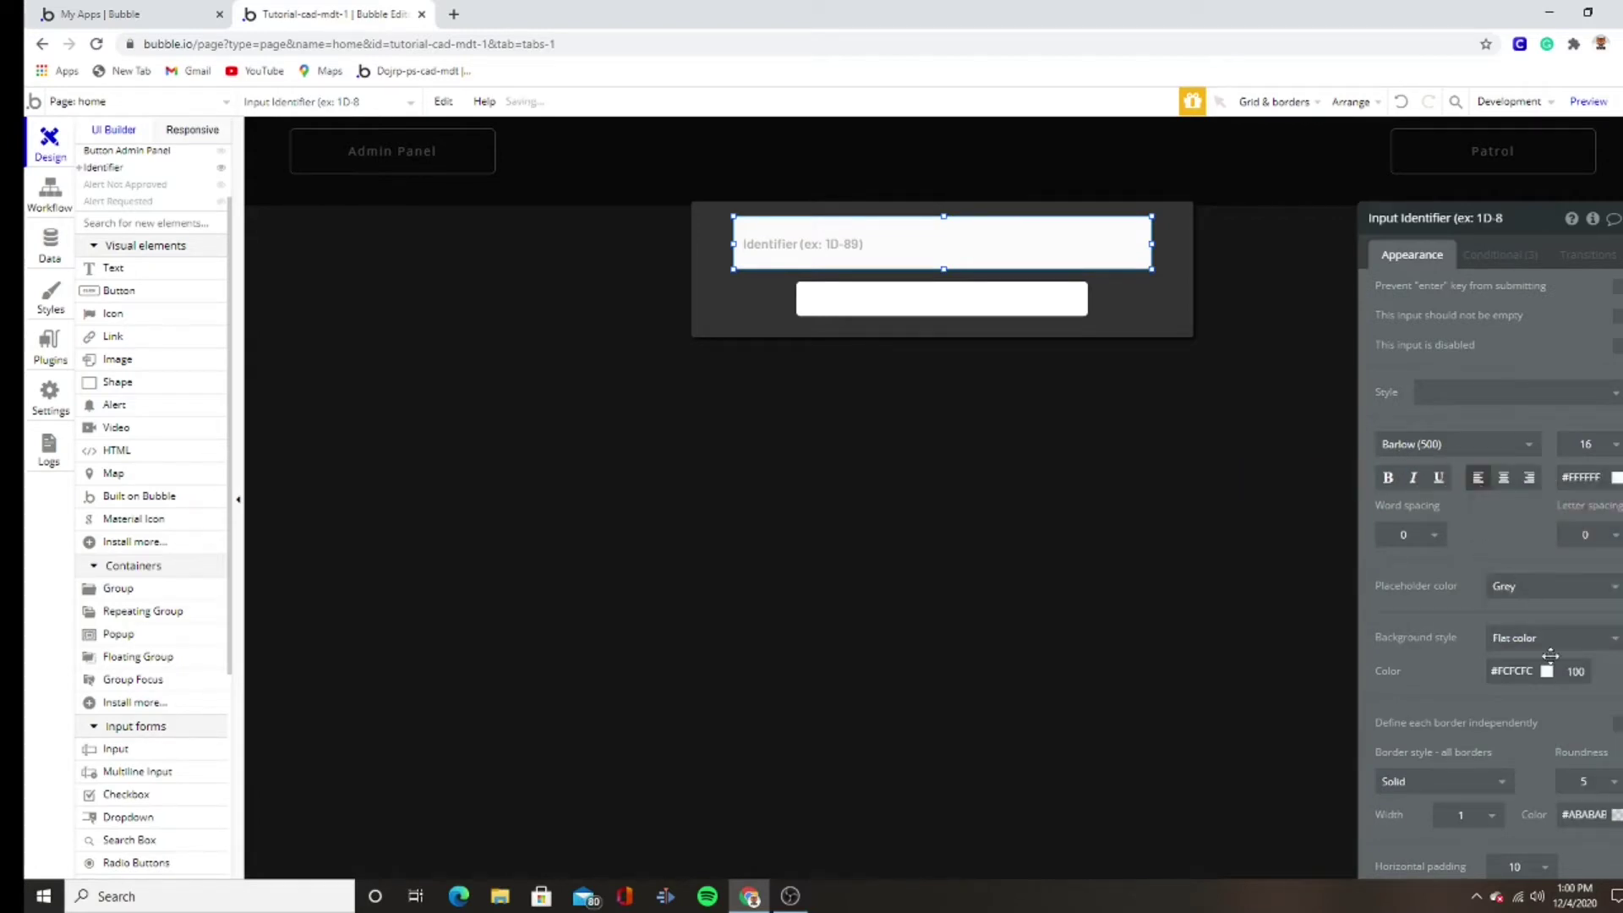
pyautogui.click(1534, 639)
pyautogui.click(1535, 664)
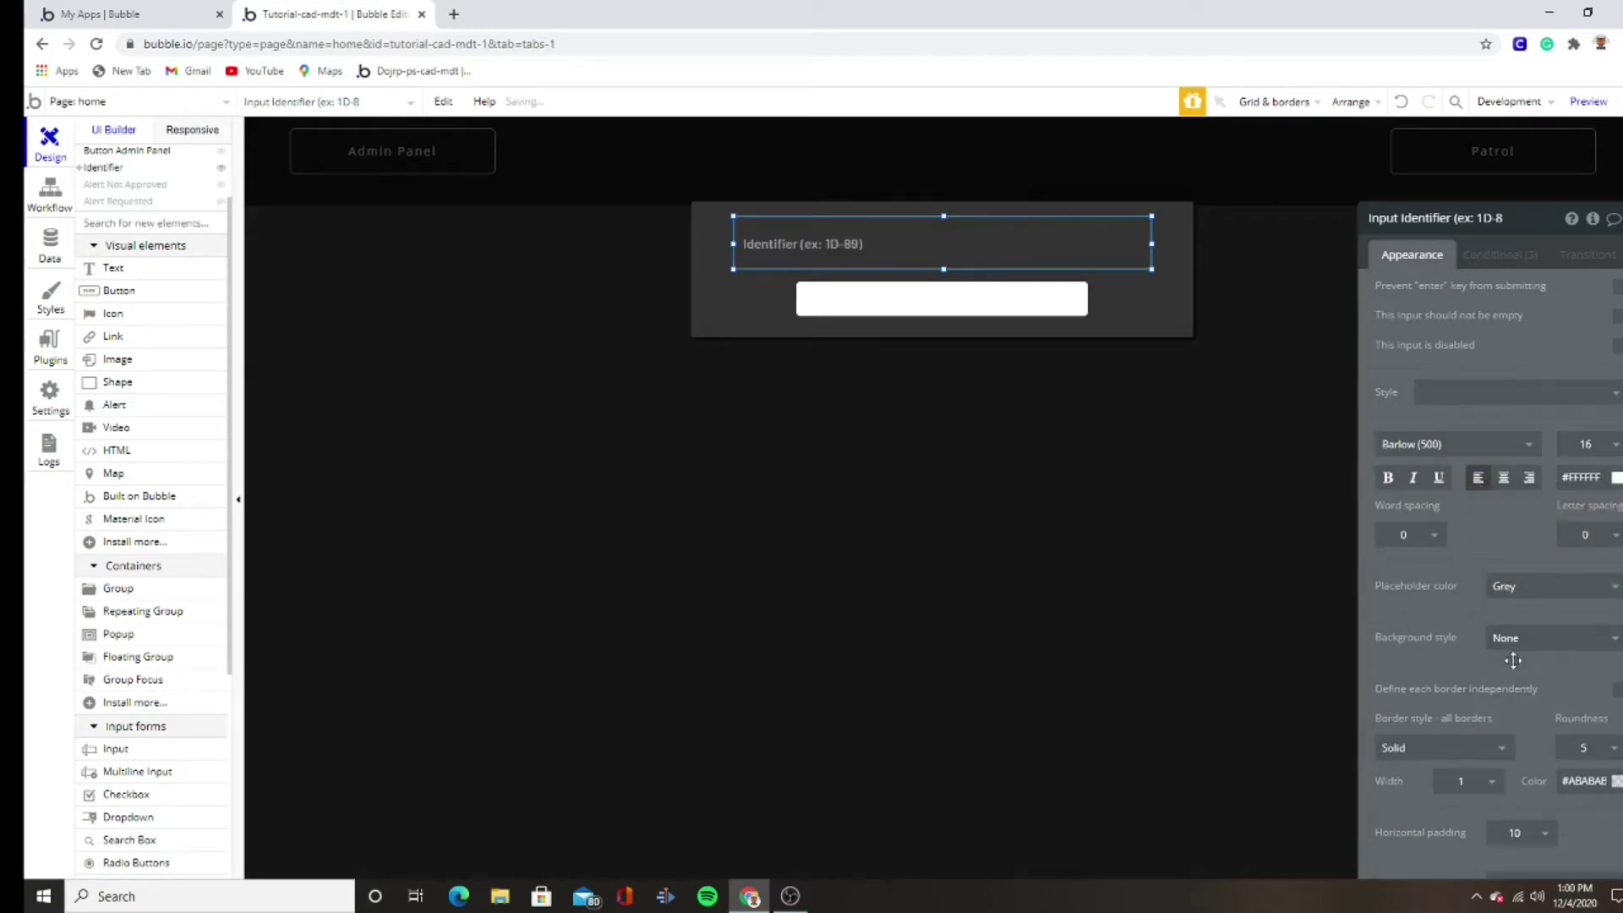
# - Give the input a solid white border and white placeholder text
pyautogui.click(1449, 749)
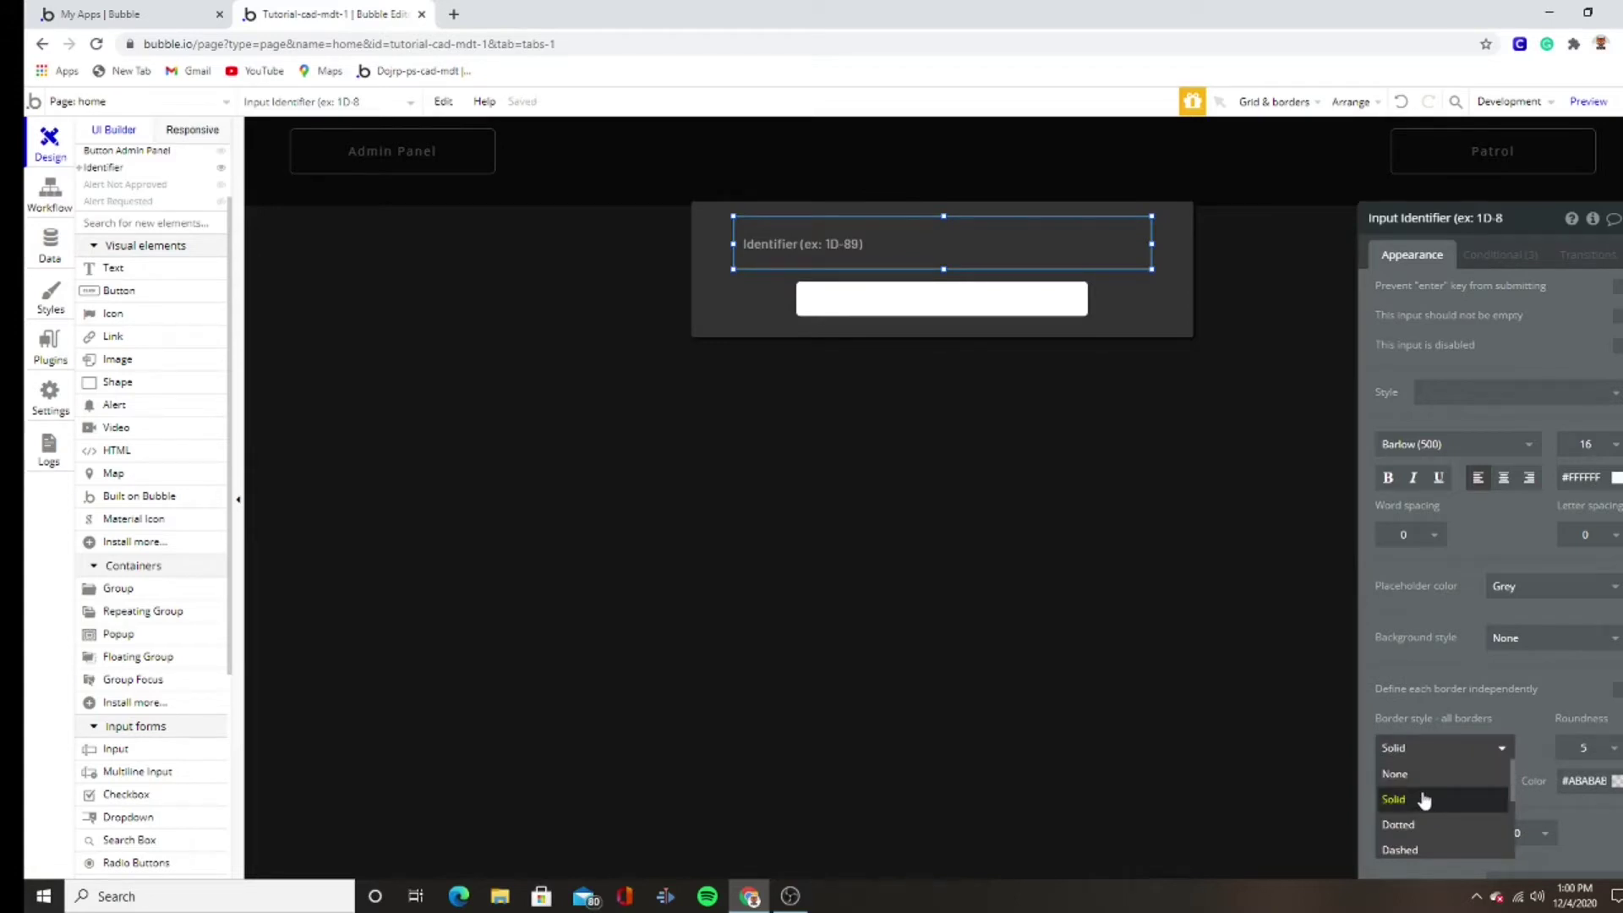
pyautogui.click(1424, 799)
pyautogui.click(1584, 780)
pyautogui.click(1617, 864)
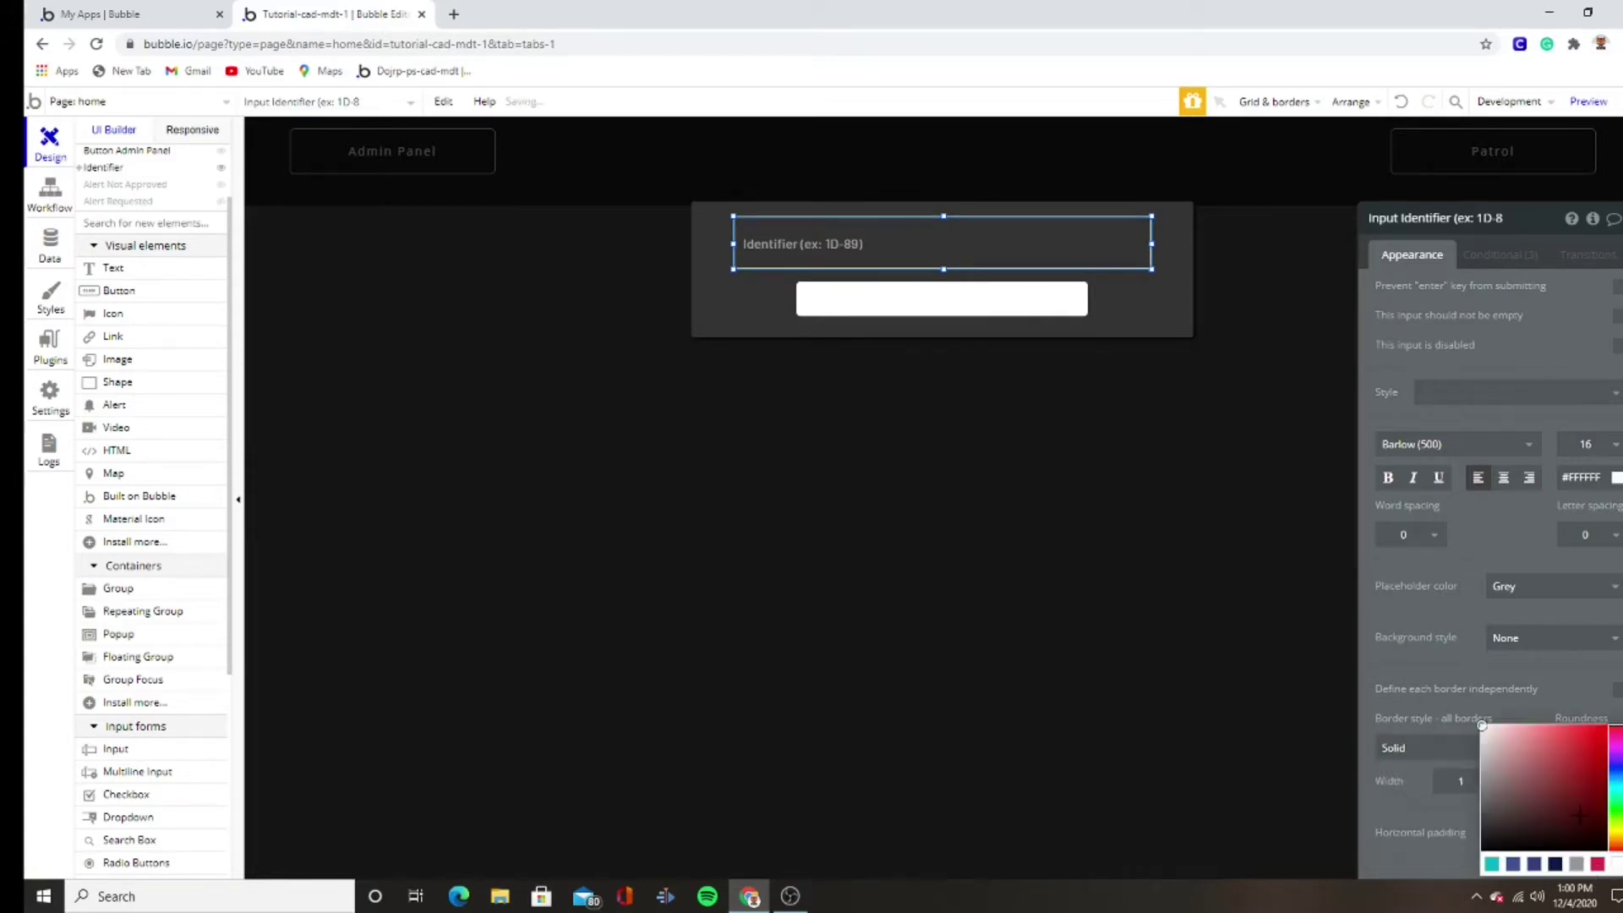
pyautogui.click(1513, 585)
pyautogui.click(1512, 634)
# - Remove the button's background fill and give it a solid #FFFFFF border
pyautogui.click(914, 306)
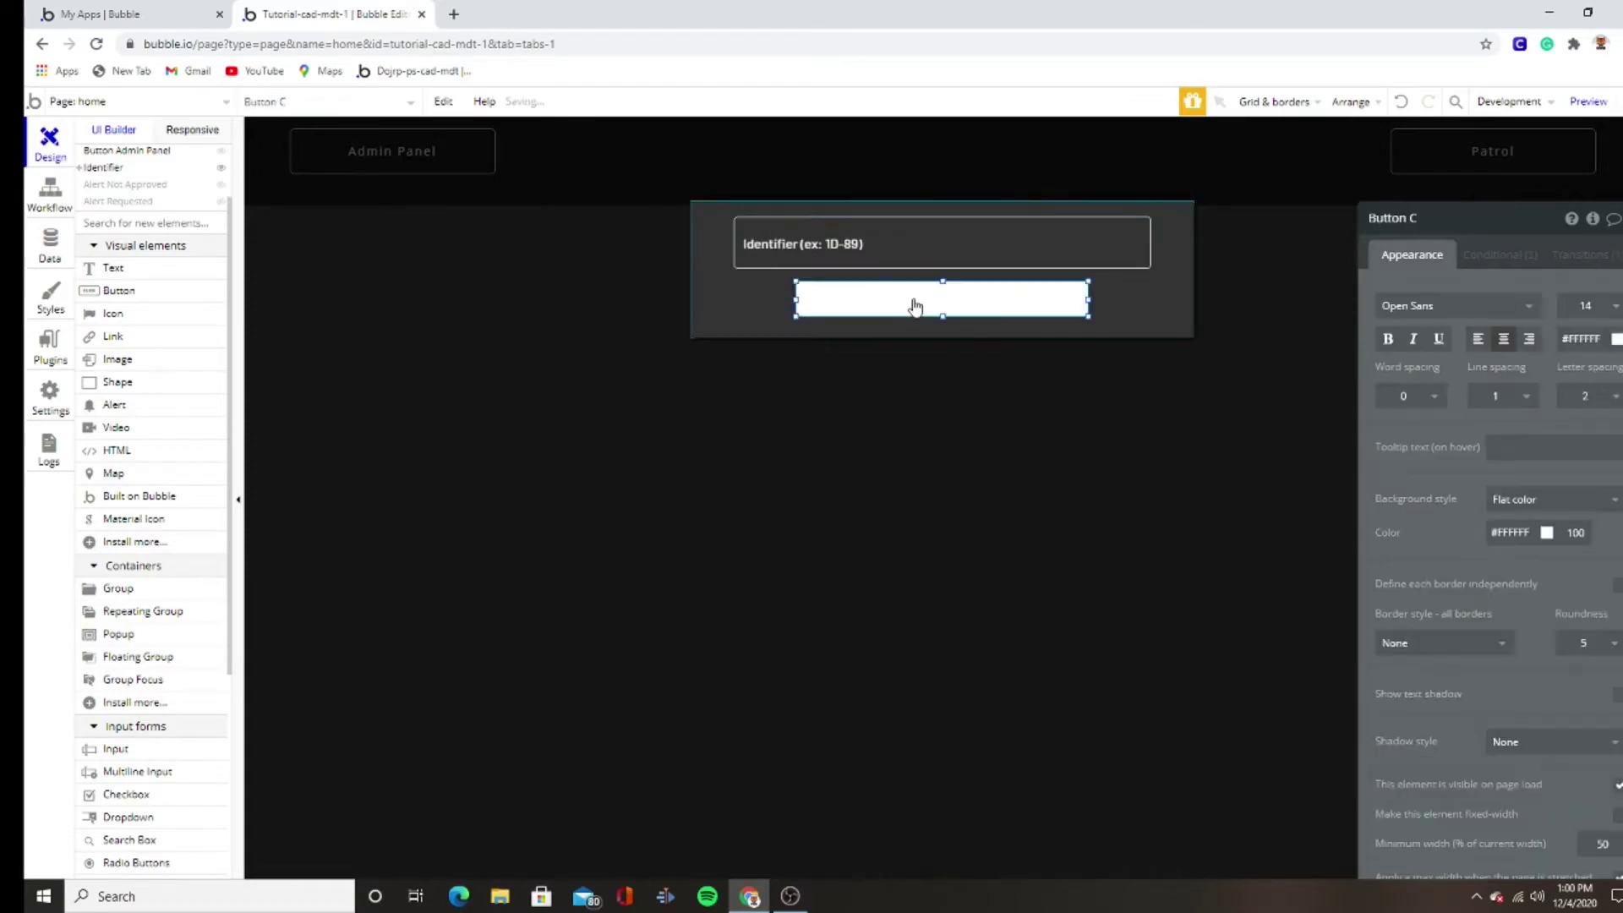
pyautogui.scroll(-1, 1538, 576)
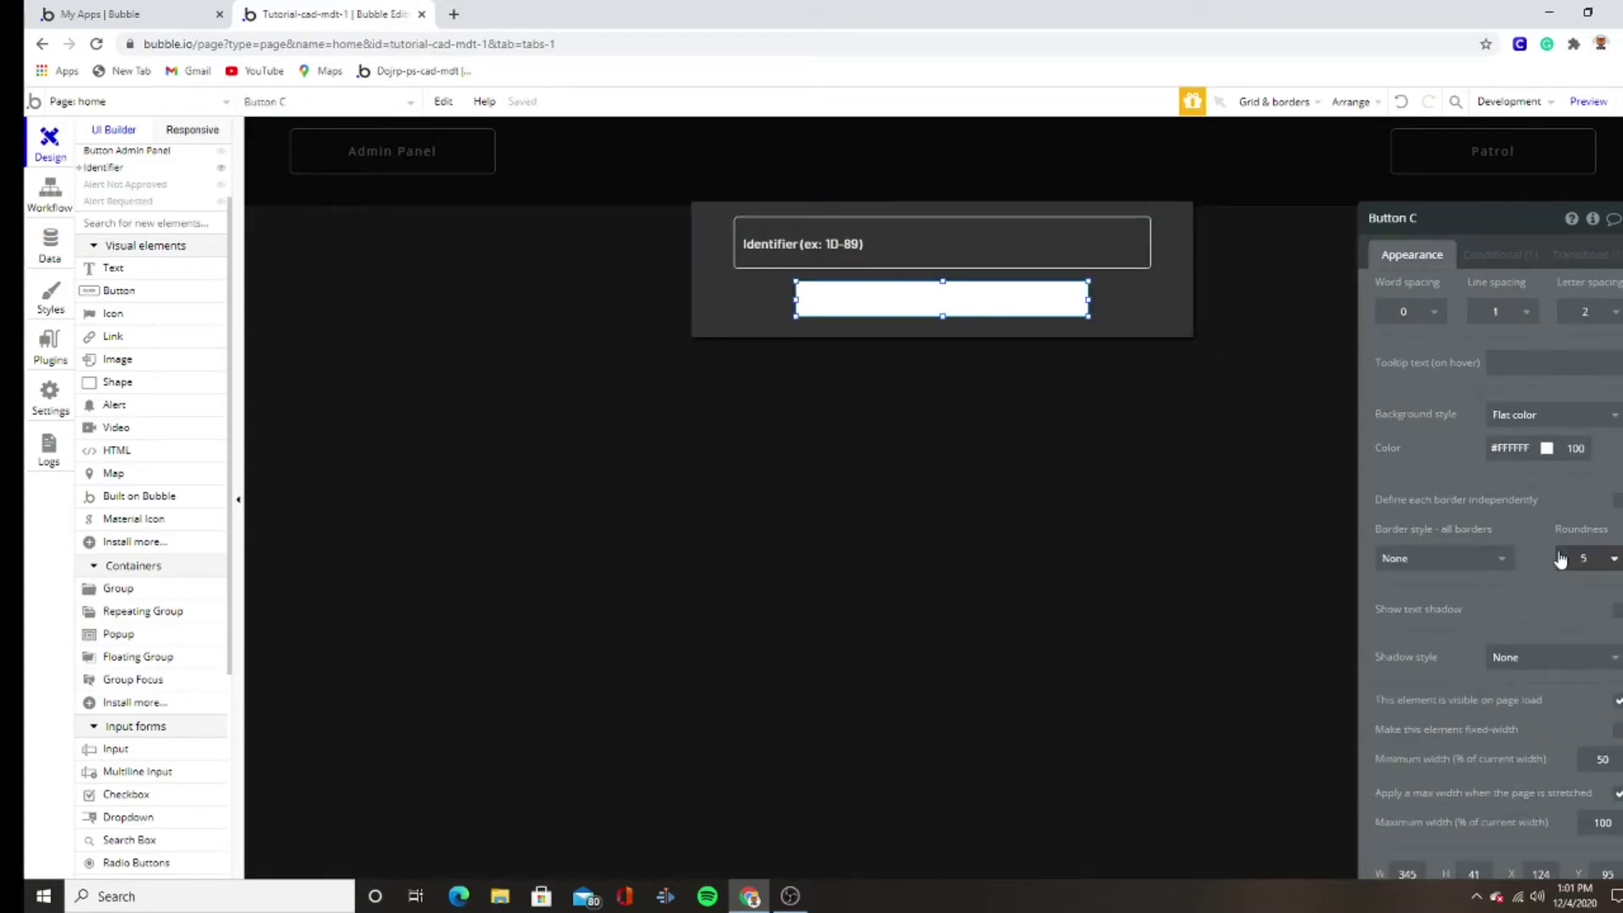
pyautogui.scroll(1, 1562, 562)
pyautogui.scroll(-1, 1569, 591)
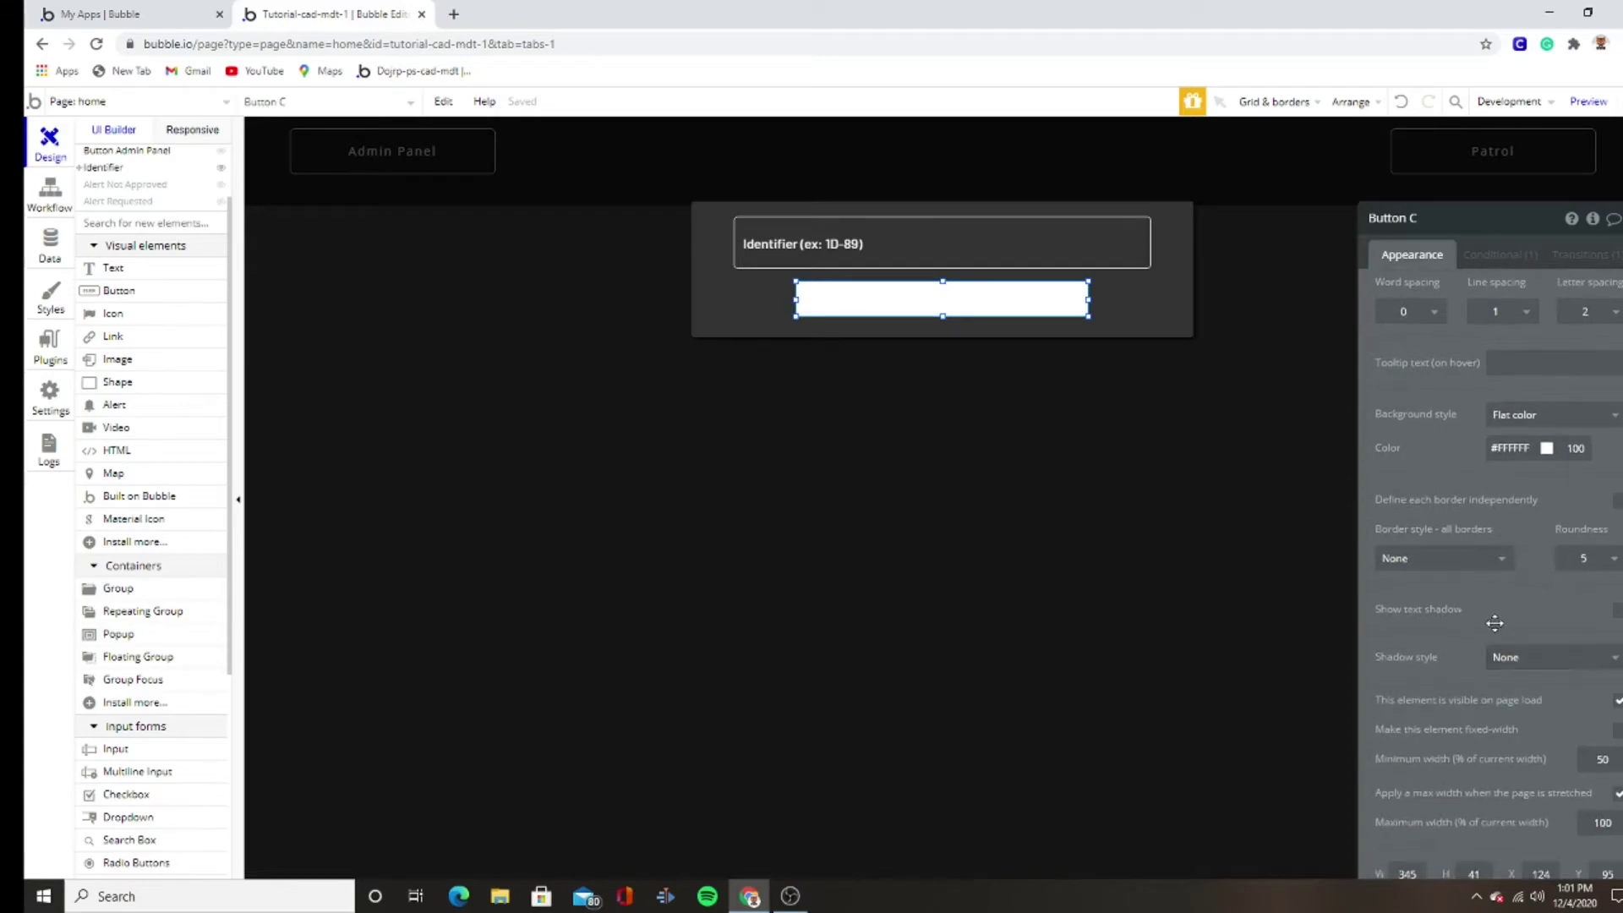
pyautogui.scroll(1, 1491, 623)
pyautogui.click(1551, 499)
pyautogui.click(1512, 524)
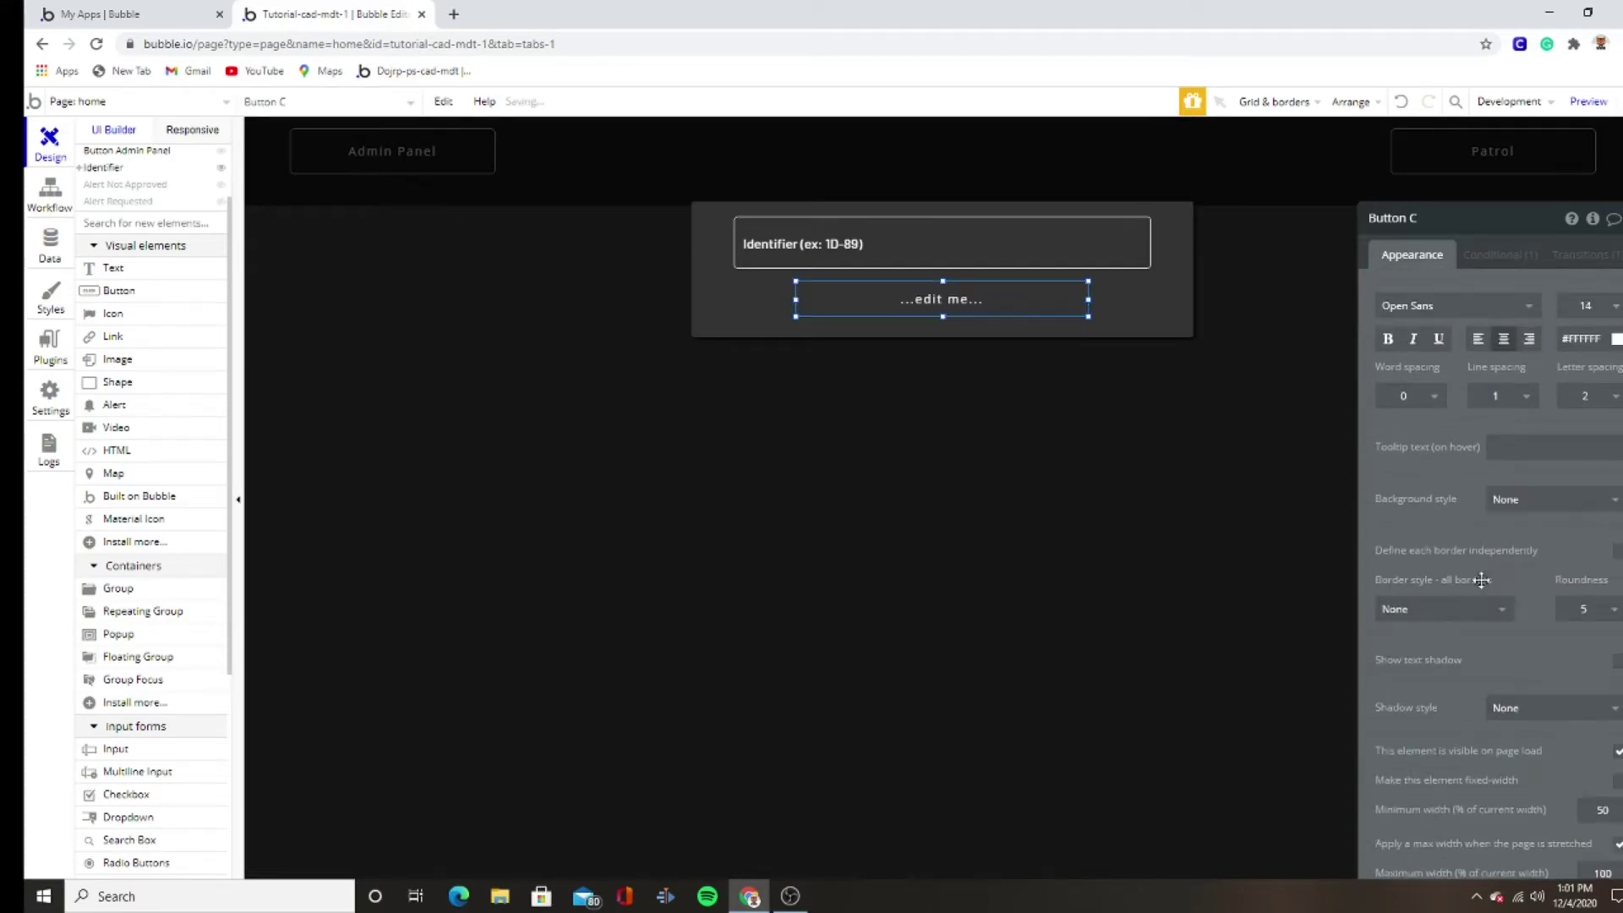
pyautogui.click(1437, 608)
pyautogui.click(1441, 659)
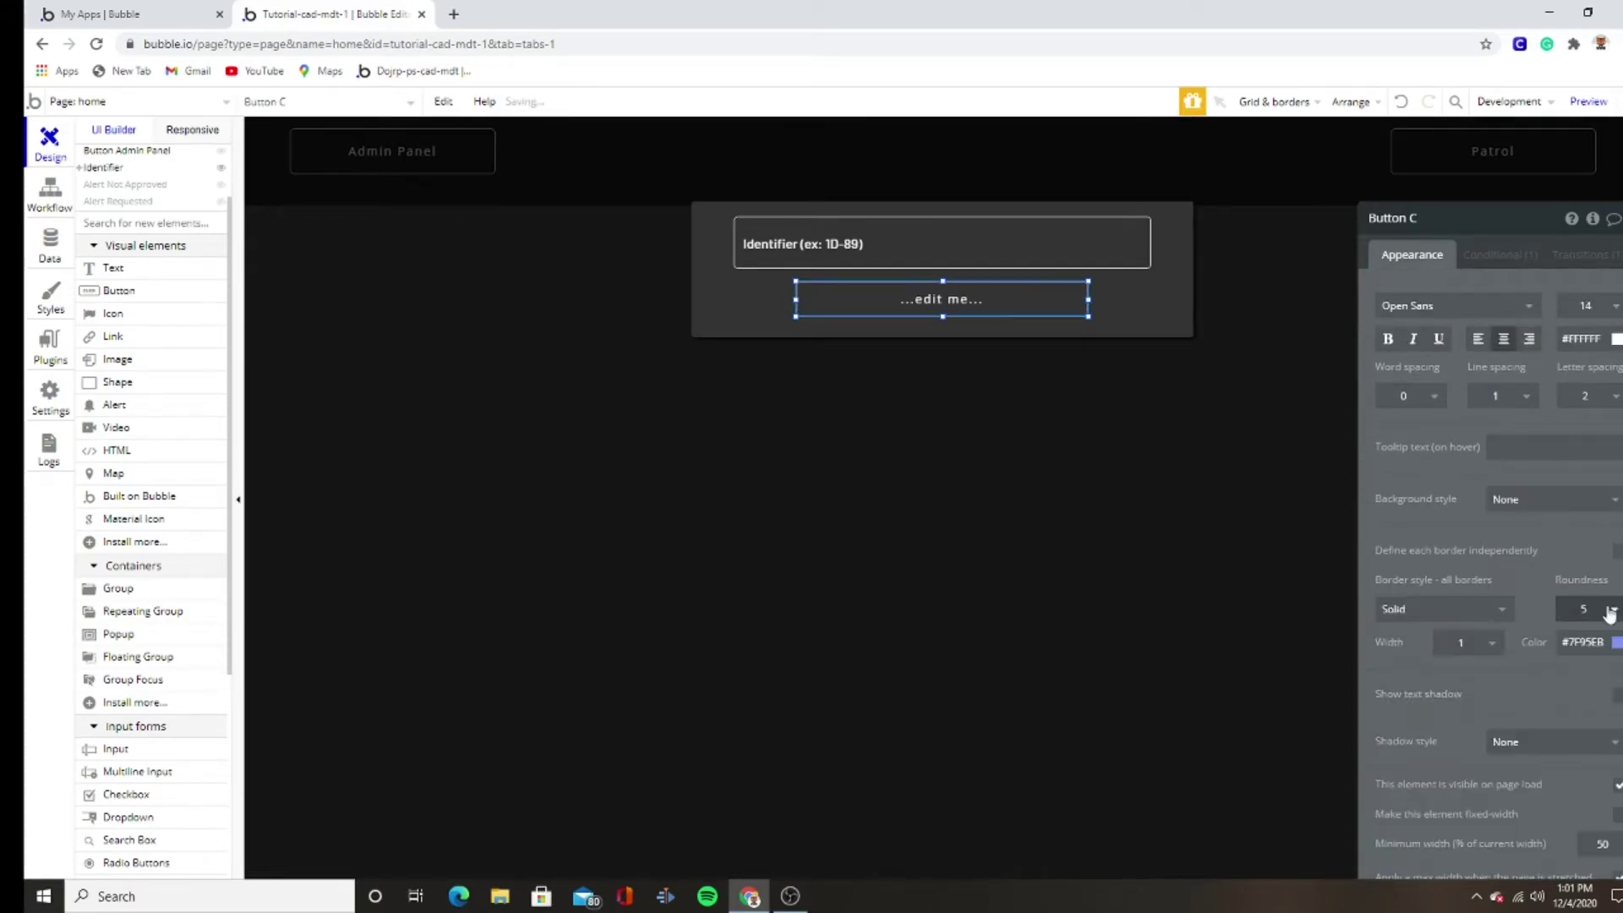
pyautogui.click(1596, 642)
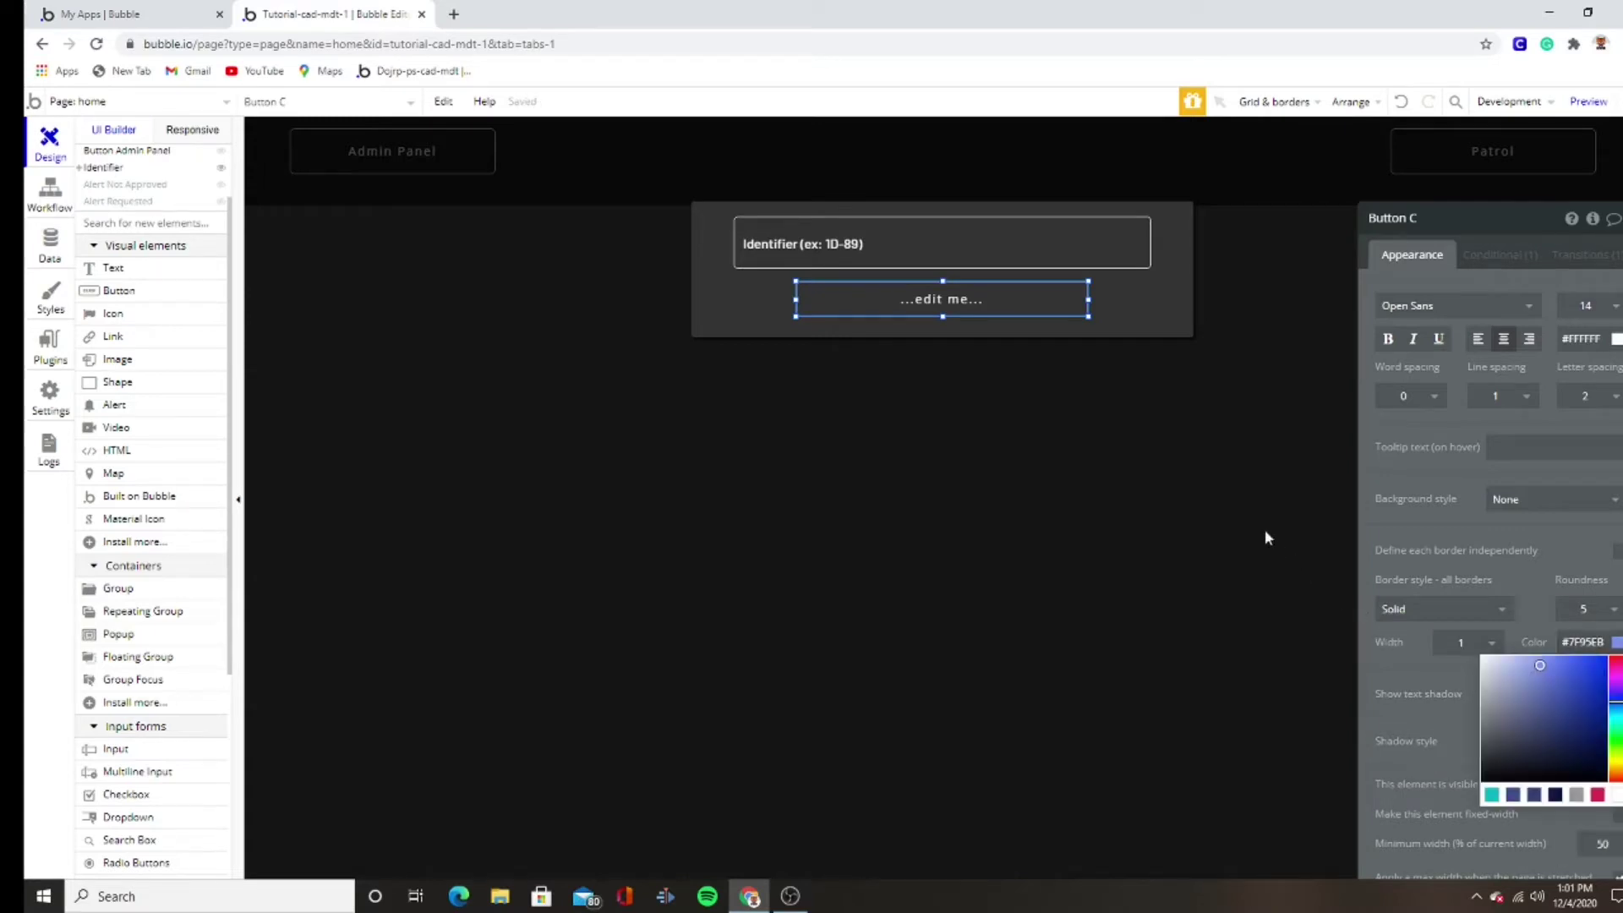
pyautogui.click(1483, 657)
pyautogui.click(1507, 569)
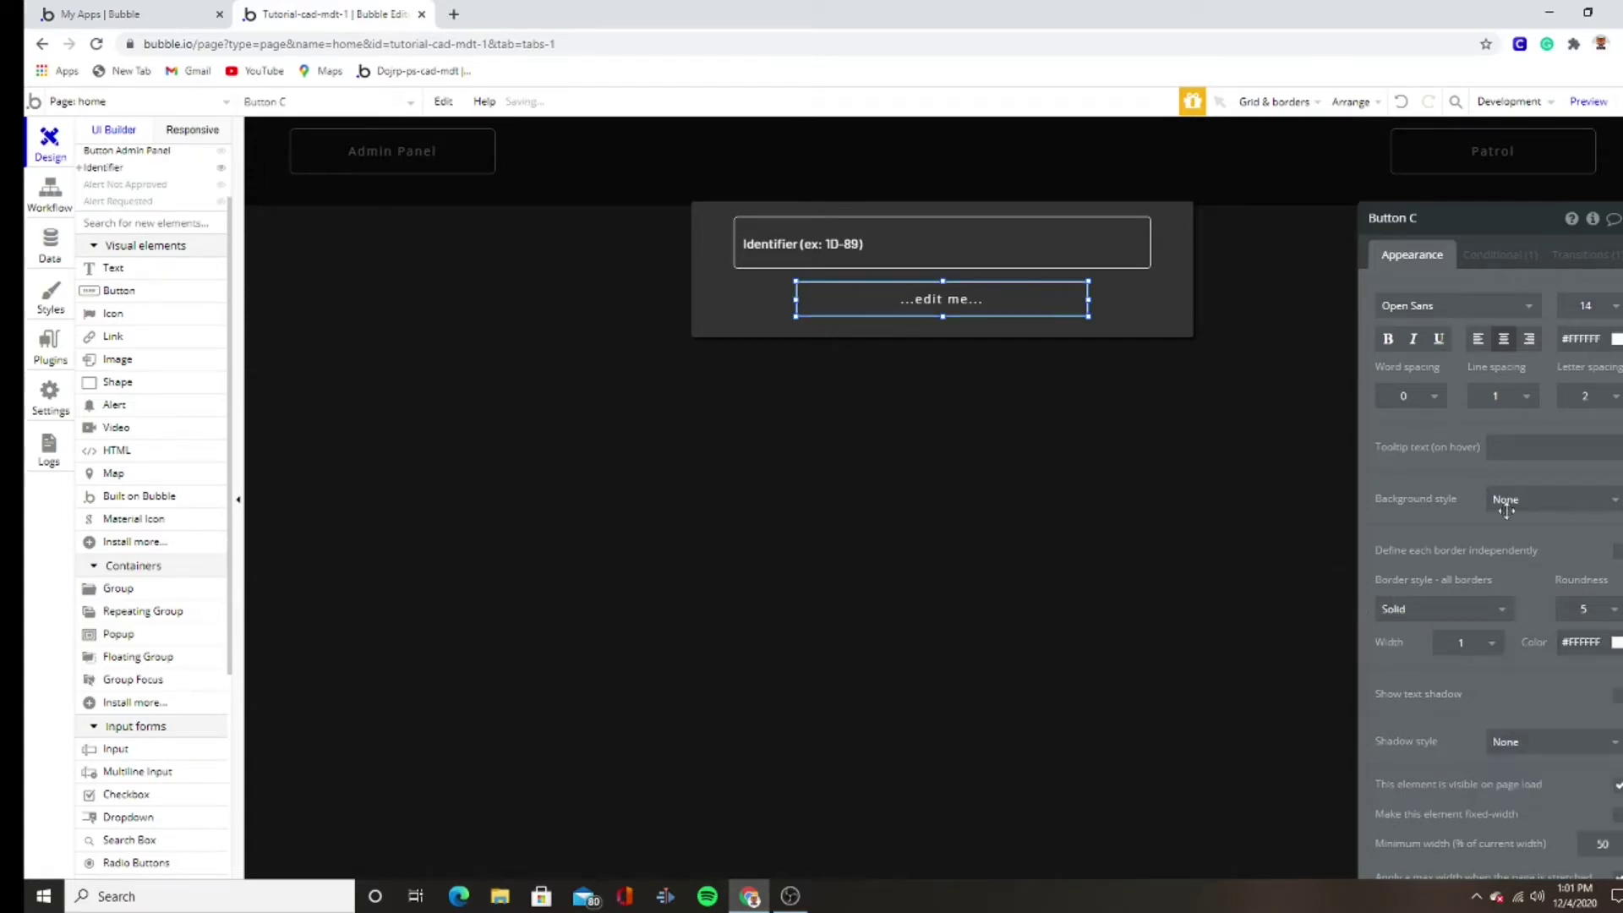
# - Change the button's label text to Go
pyautogui.scroll(2, 1436, 324)
pyautogui.tripleClick(1437, 297)
pyautogui.write('Go')
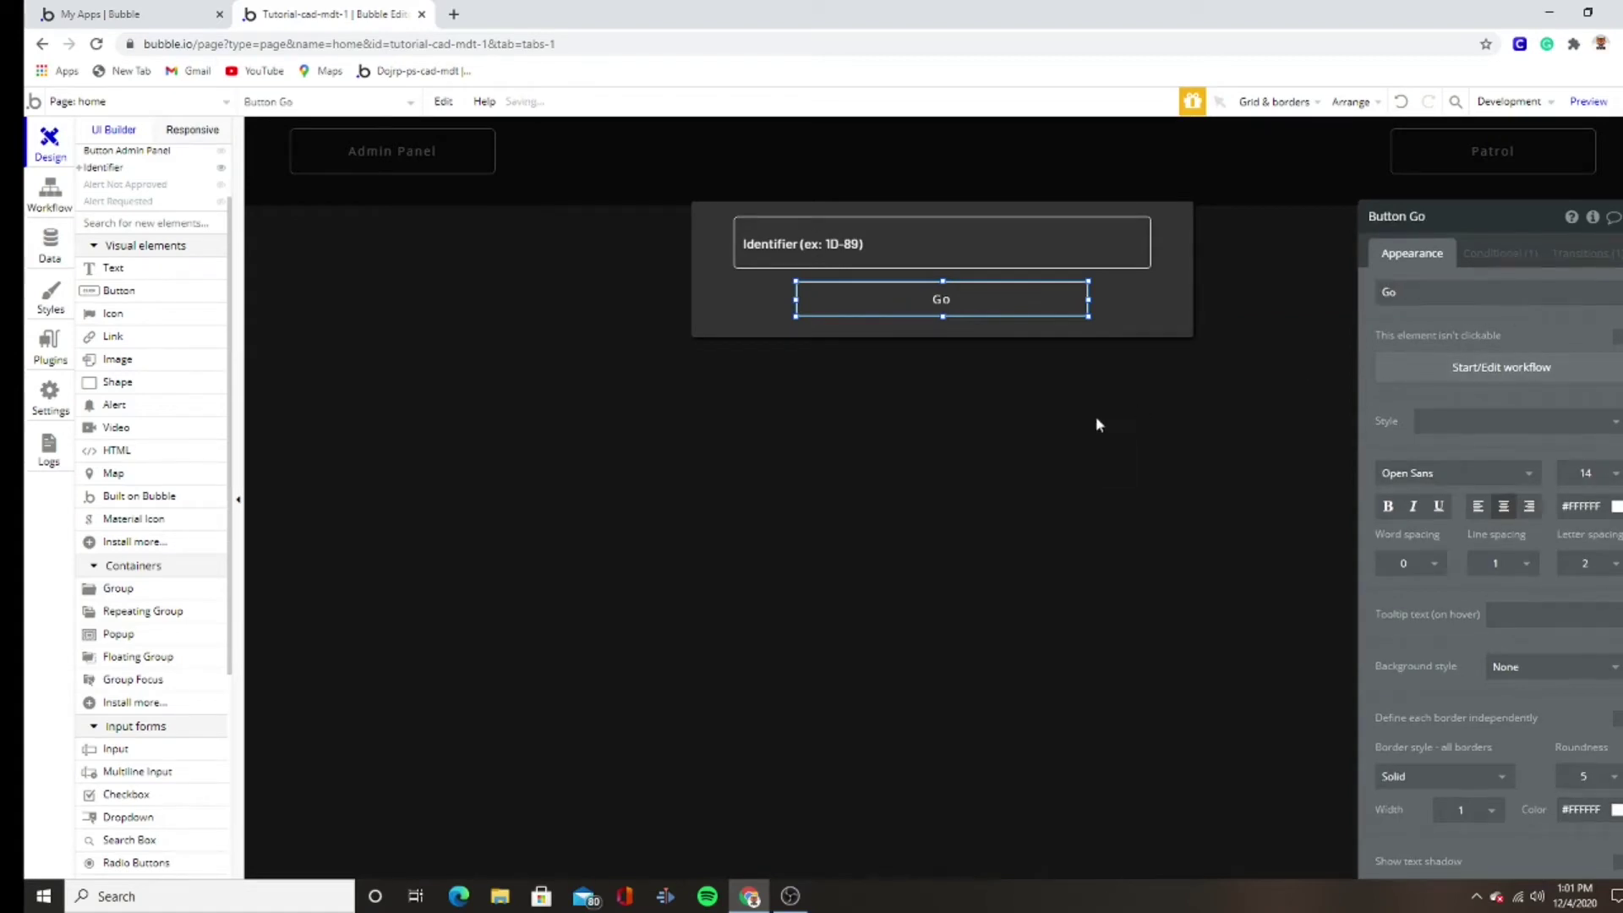
pyautogui.click(1119, 332)
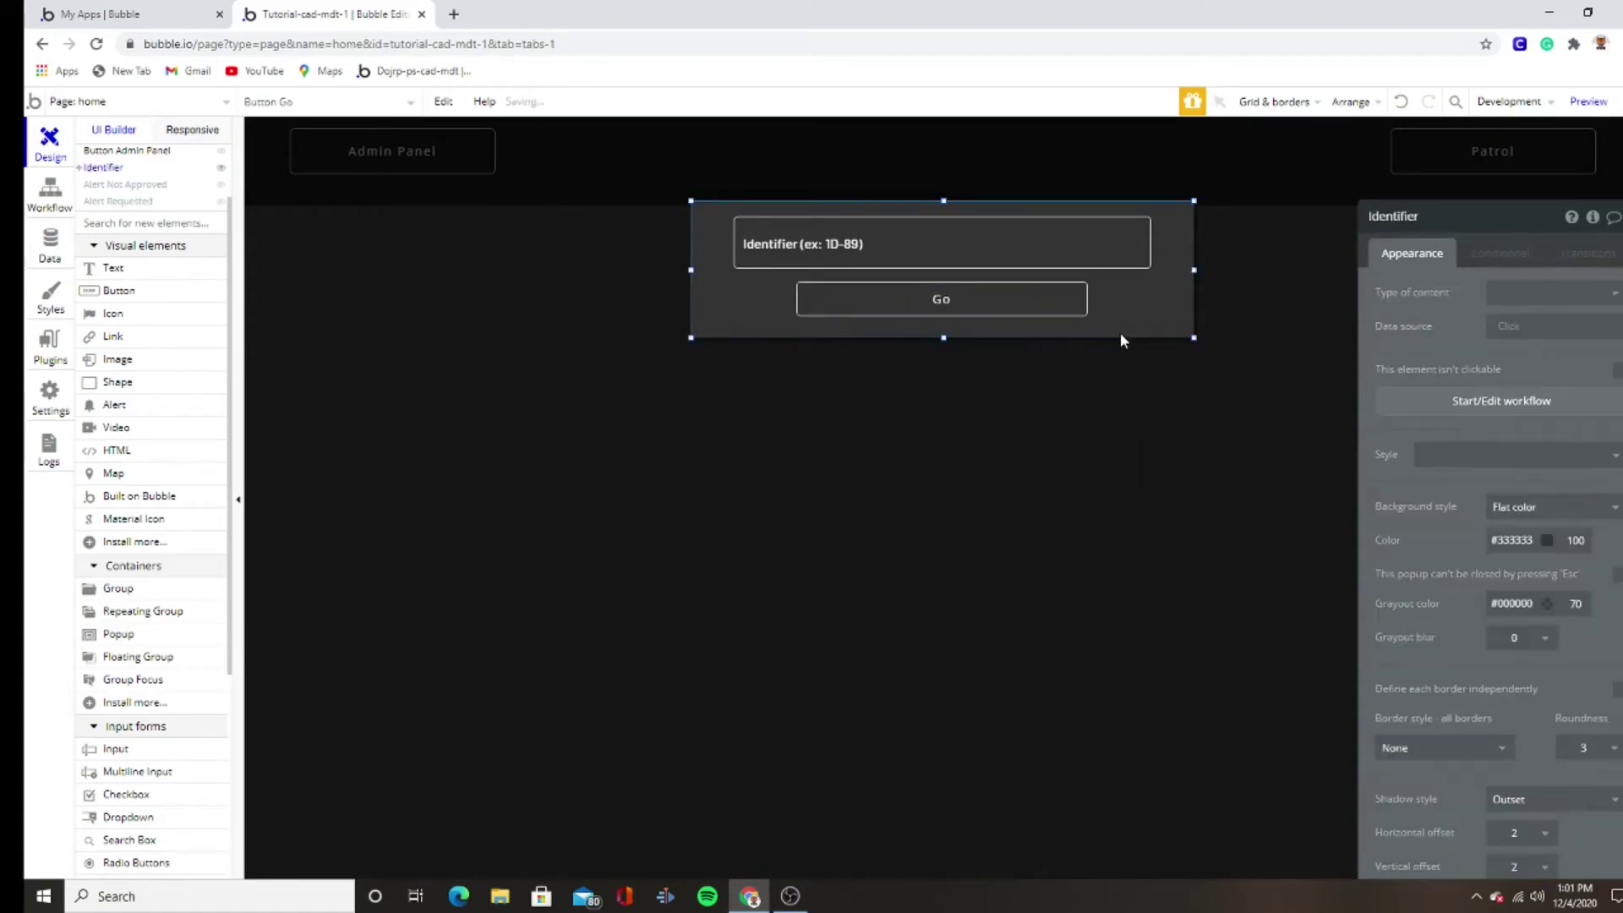
pyautogui.rightClick(955, 298)
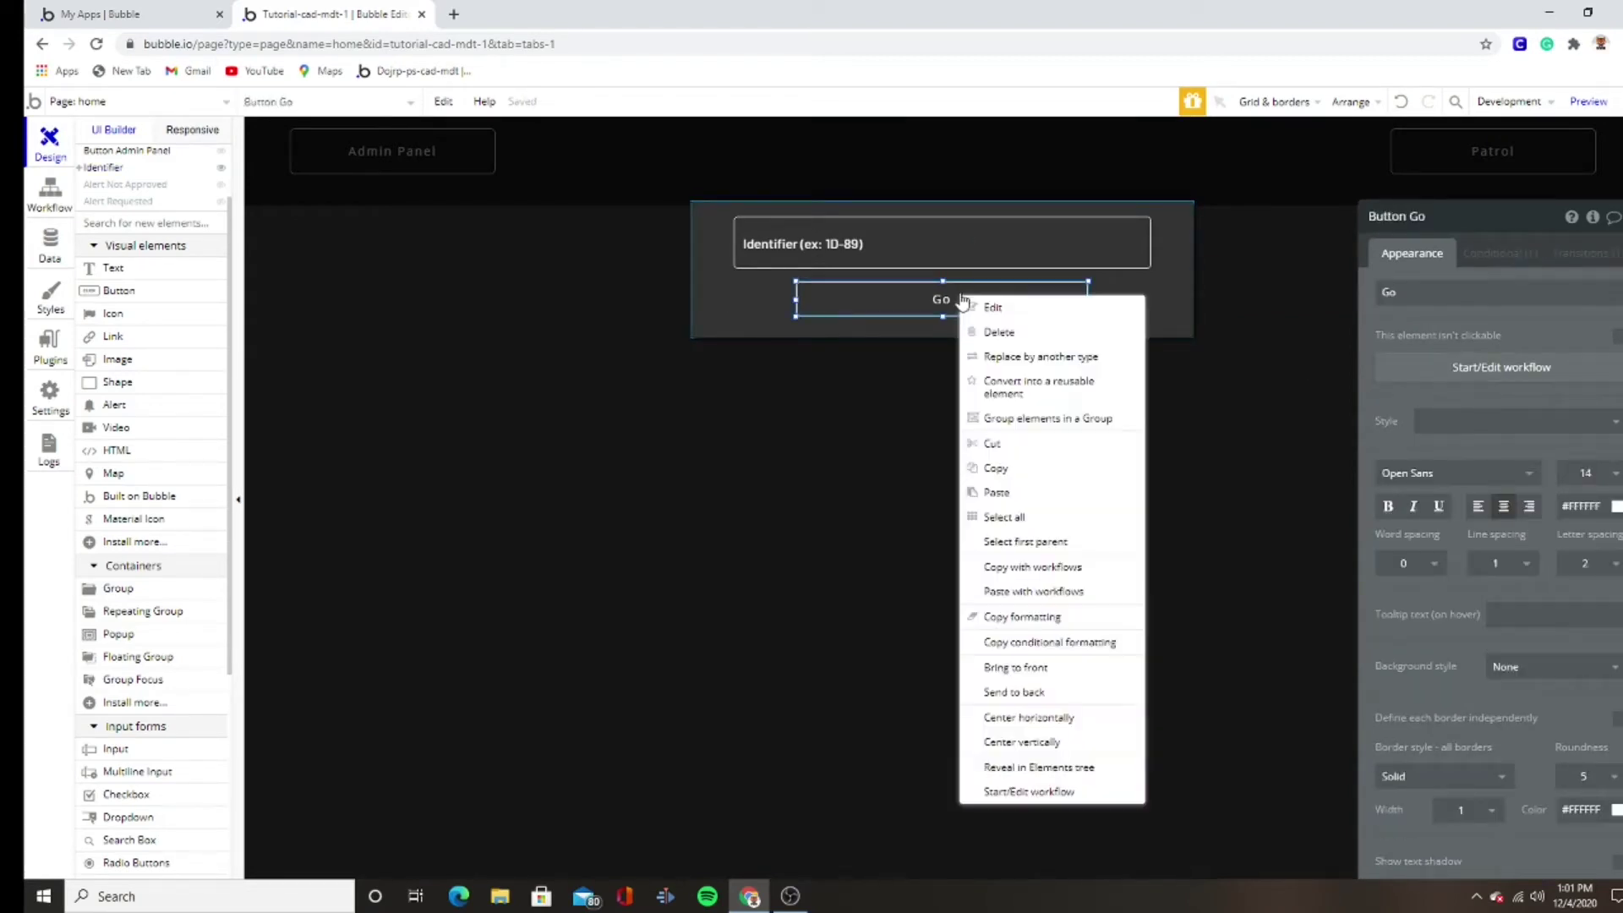
pyautogui.click(731, 309)
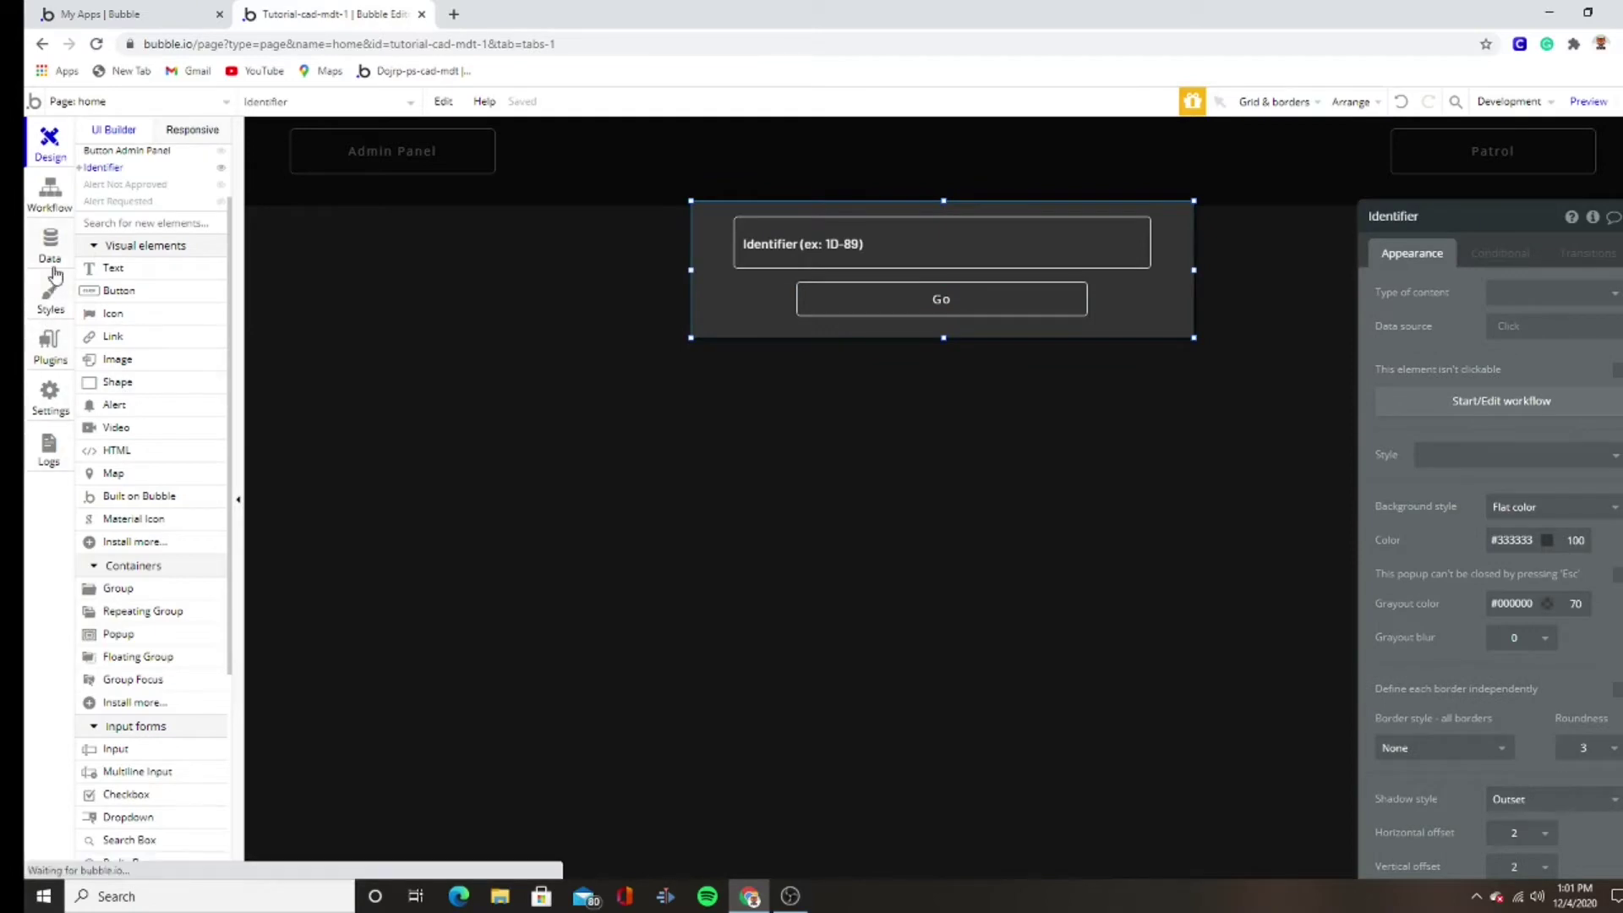
pyautogui.click(65, 267)
# - Create a text field named identifier on the User type, then go back to Design
pyautogui.click(225, 288)
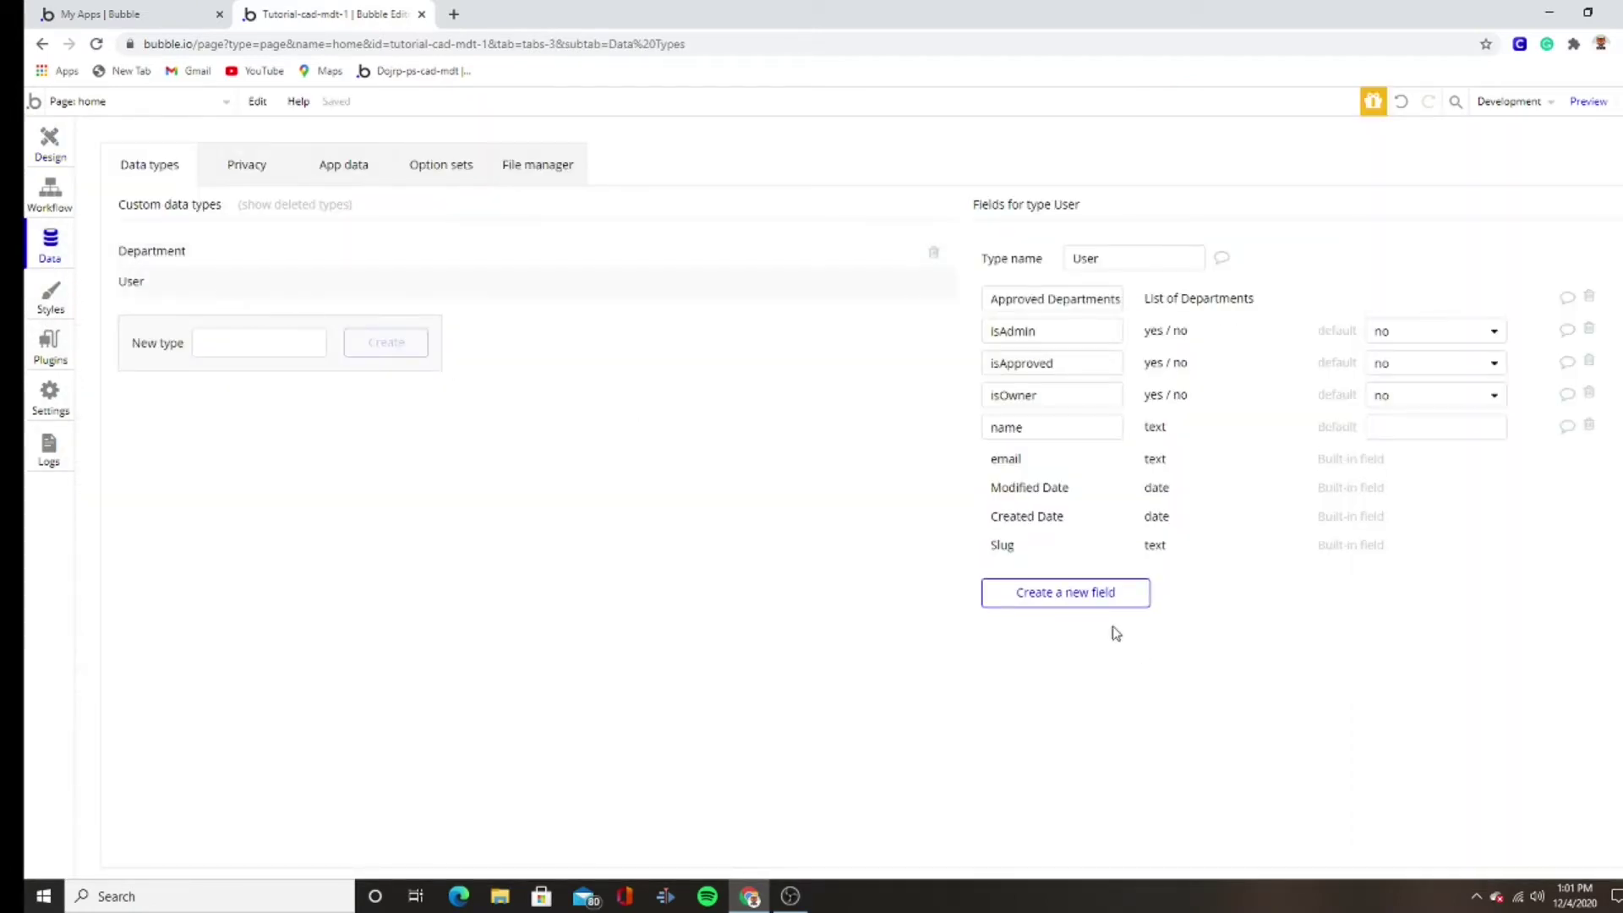
pyautogui.click(1094, 608)
pyautogui.write('identifier')
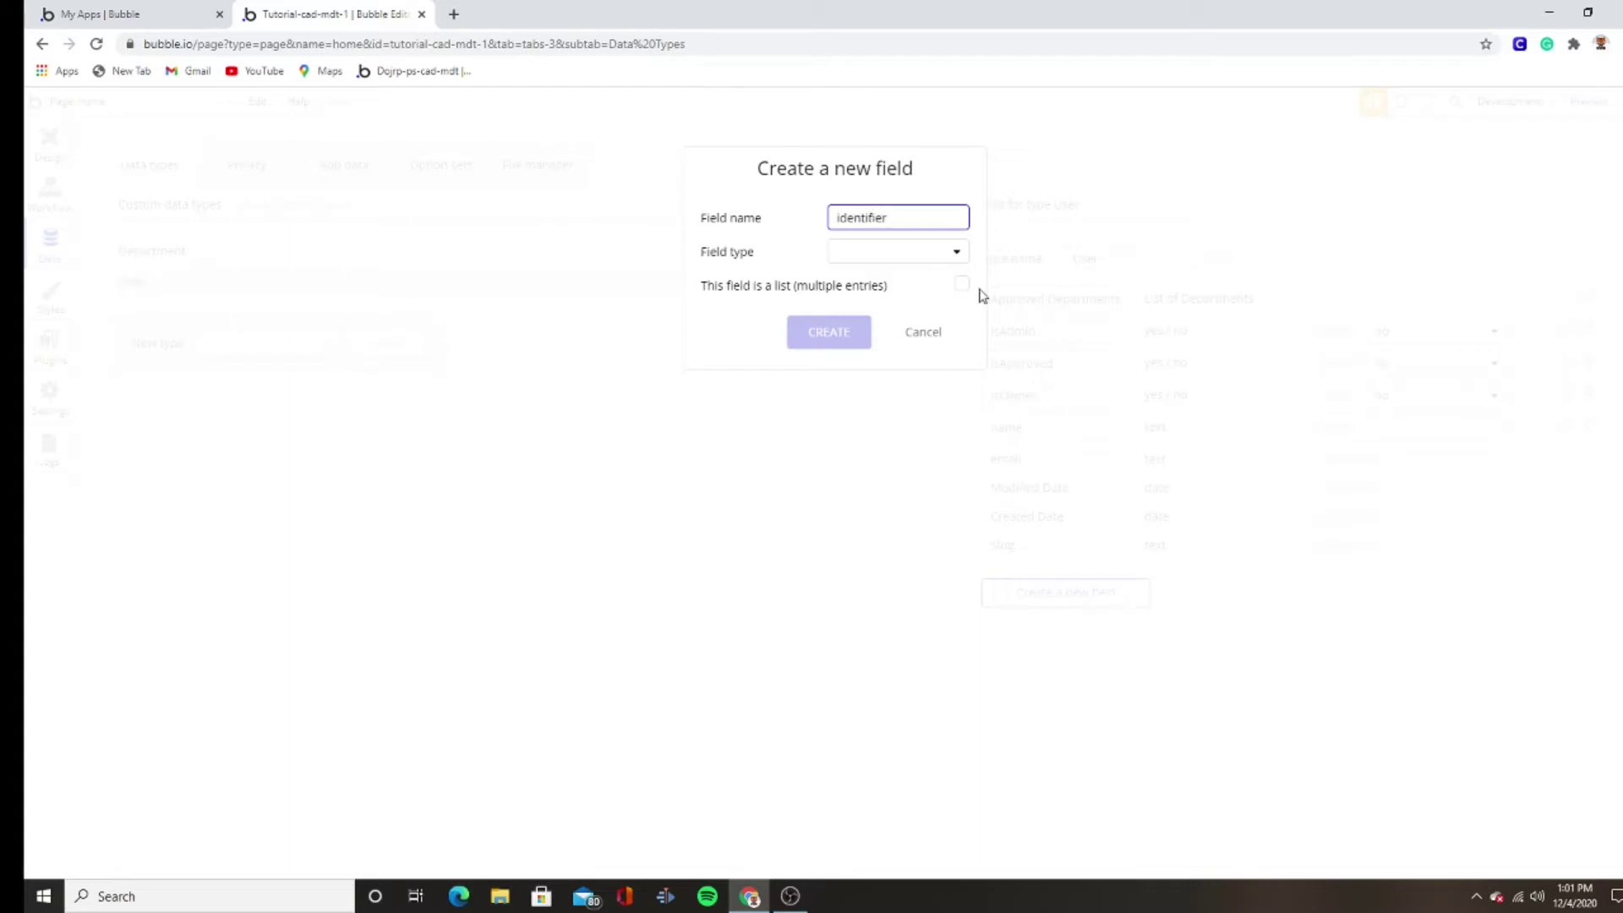
pyautogui.click(917, 264)
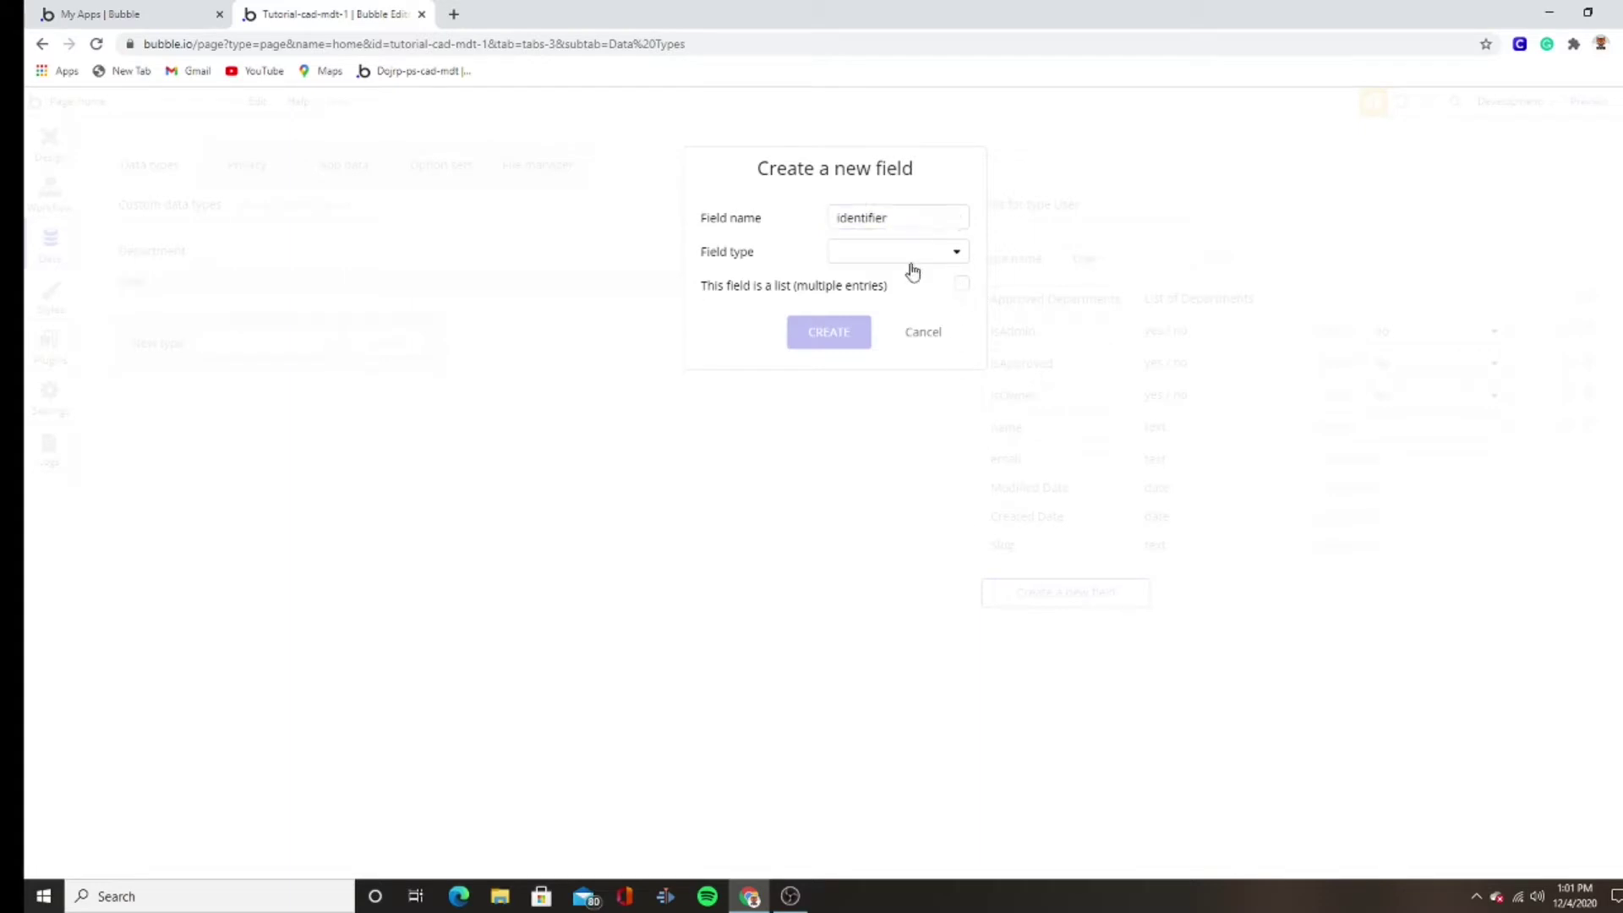
pyautogui.click(899, 288)
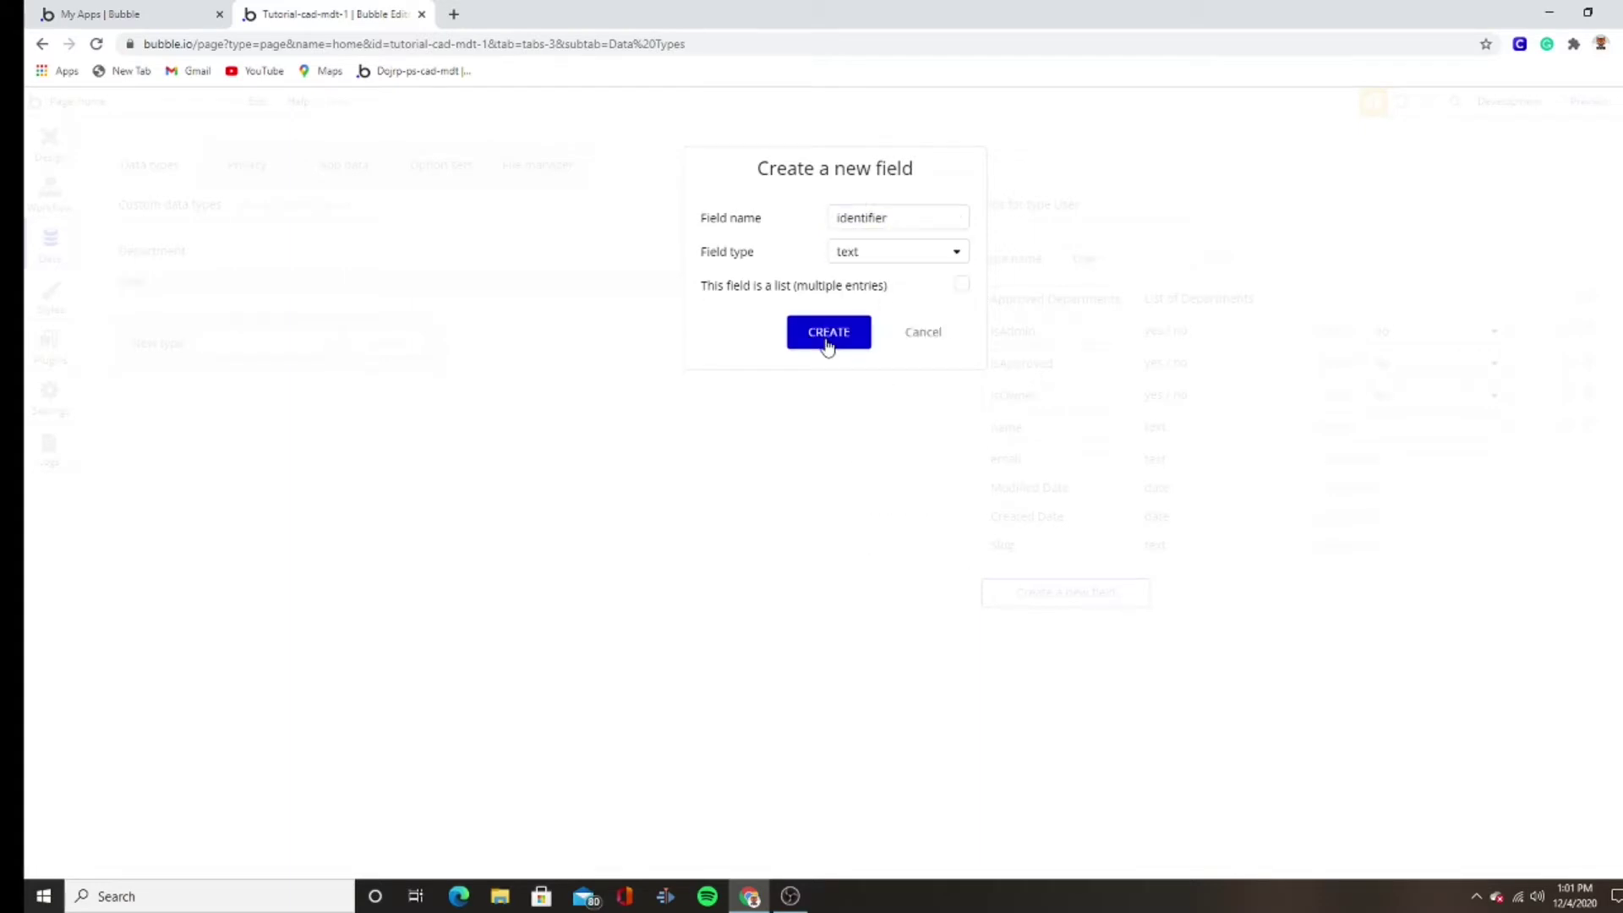
pyautogui.click(826, 338)
pyautogui.click(48, 148)
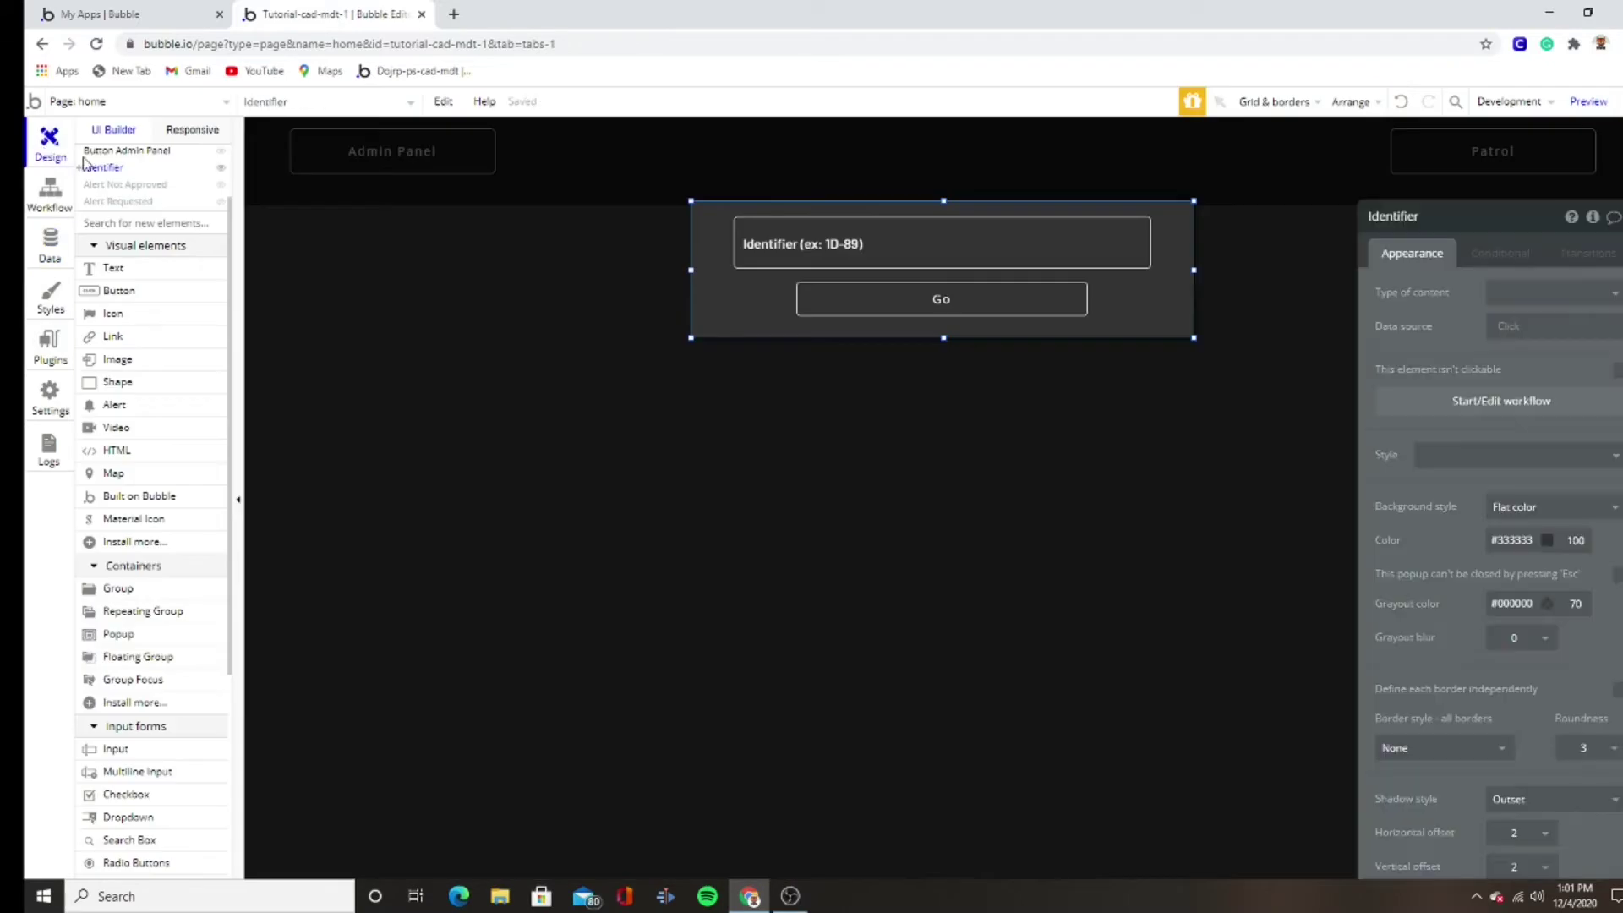
# - In the Go button's click workflow, add a Make changes to Current User action
pyautogui.rightClick(803, 297)
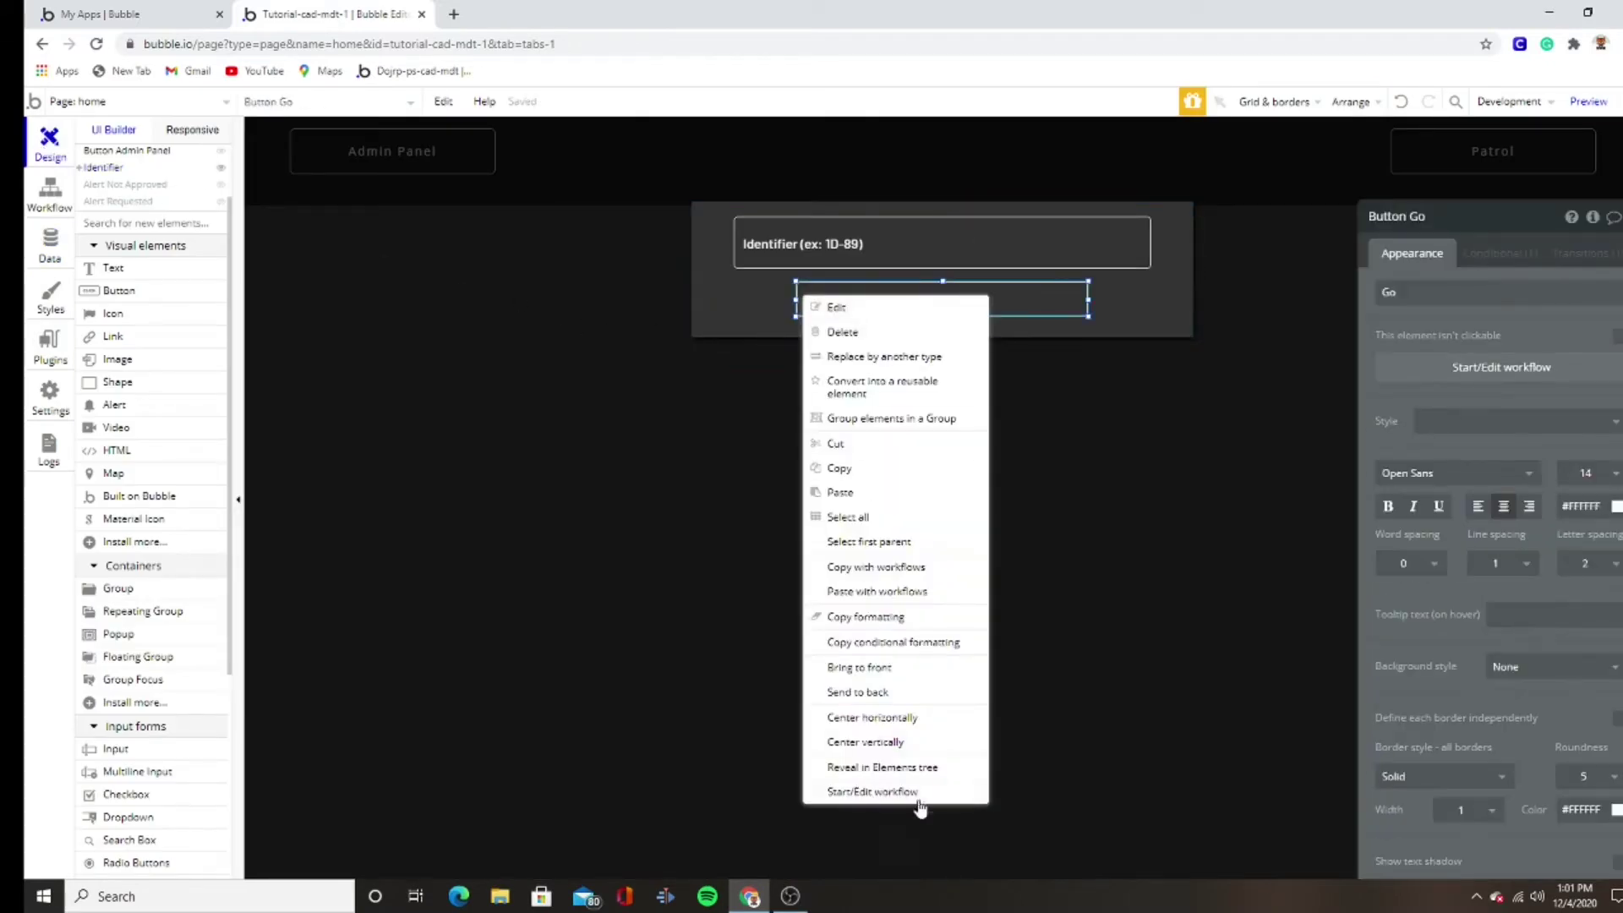
pyautogui.click(918, 796)
pyautogui.click(200, 310)
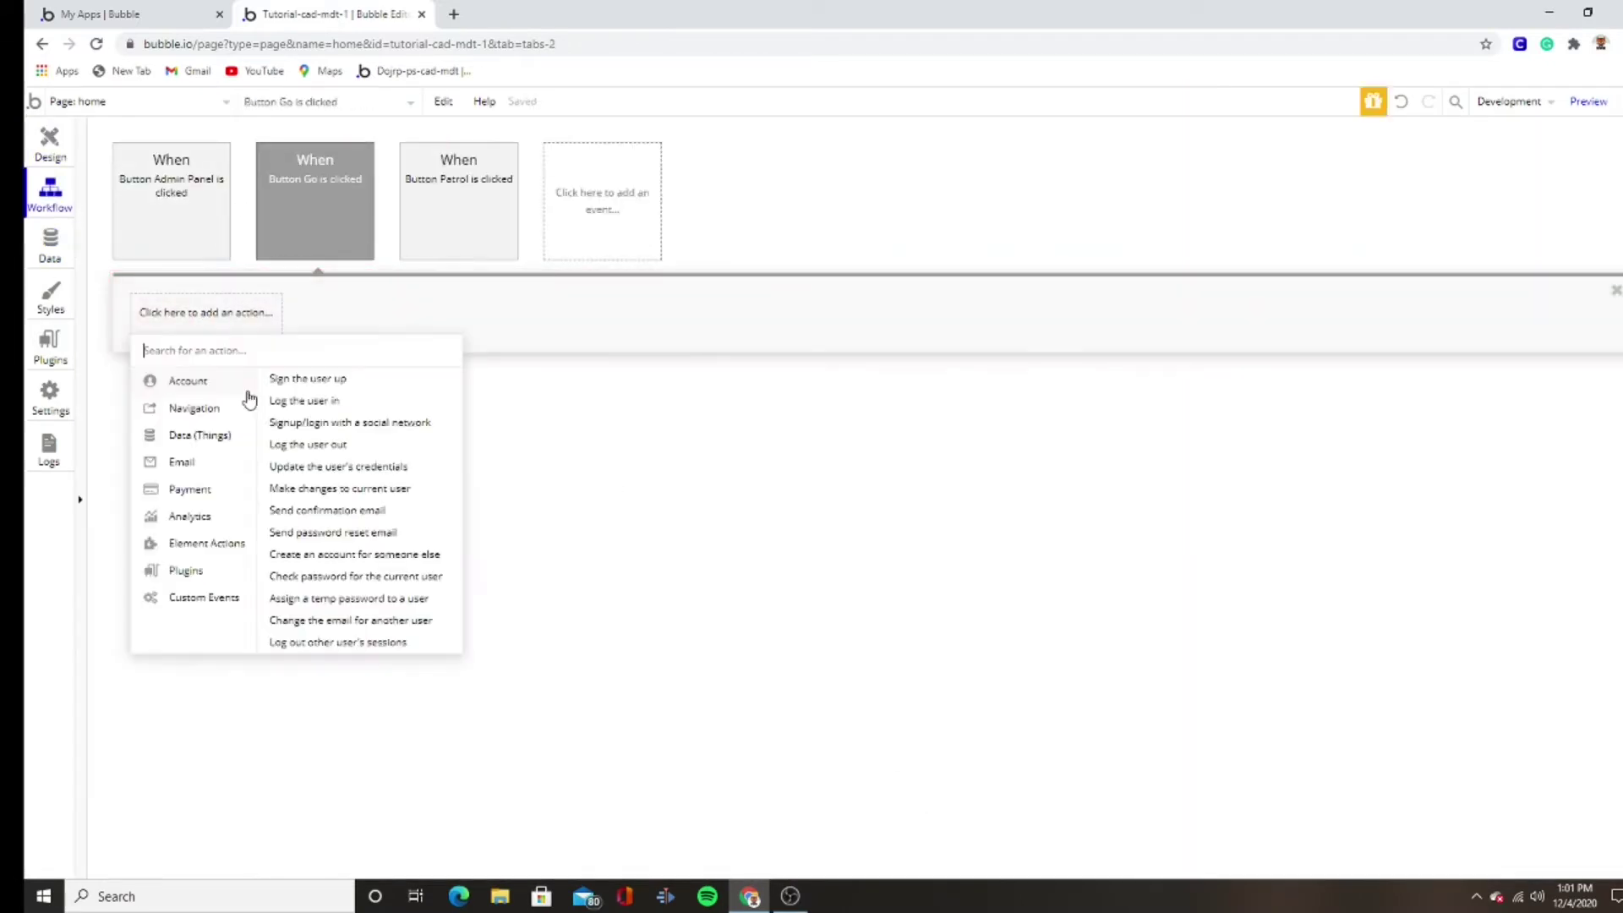
pyautogui.moveTo(199, 435)
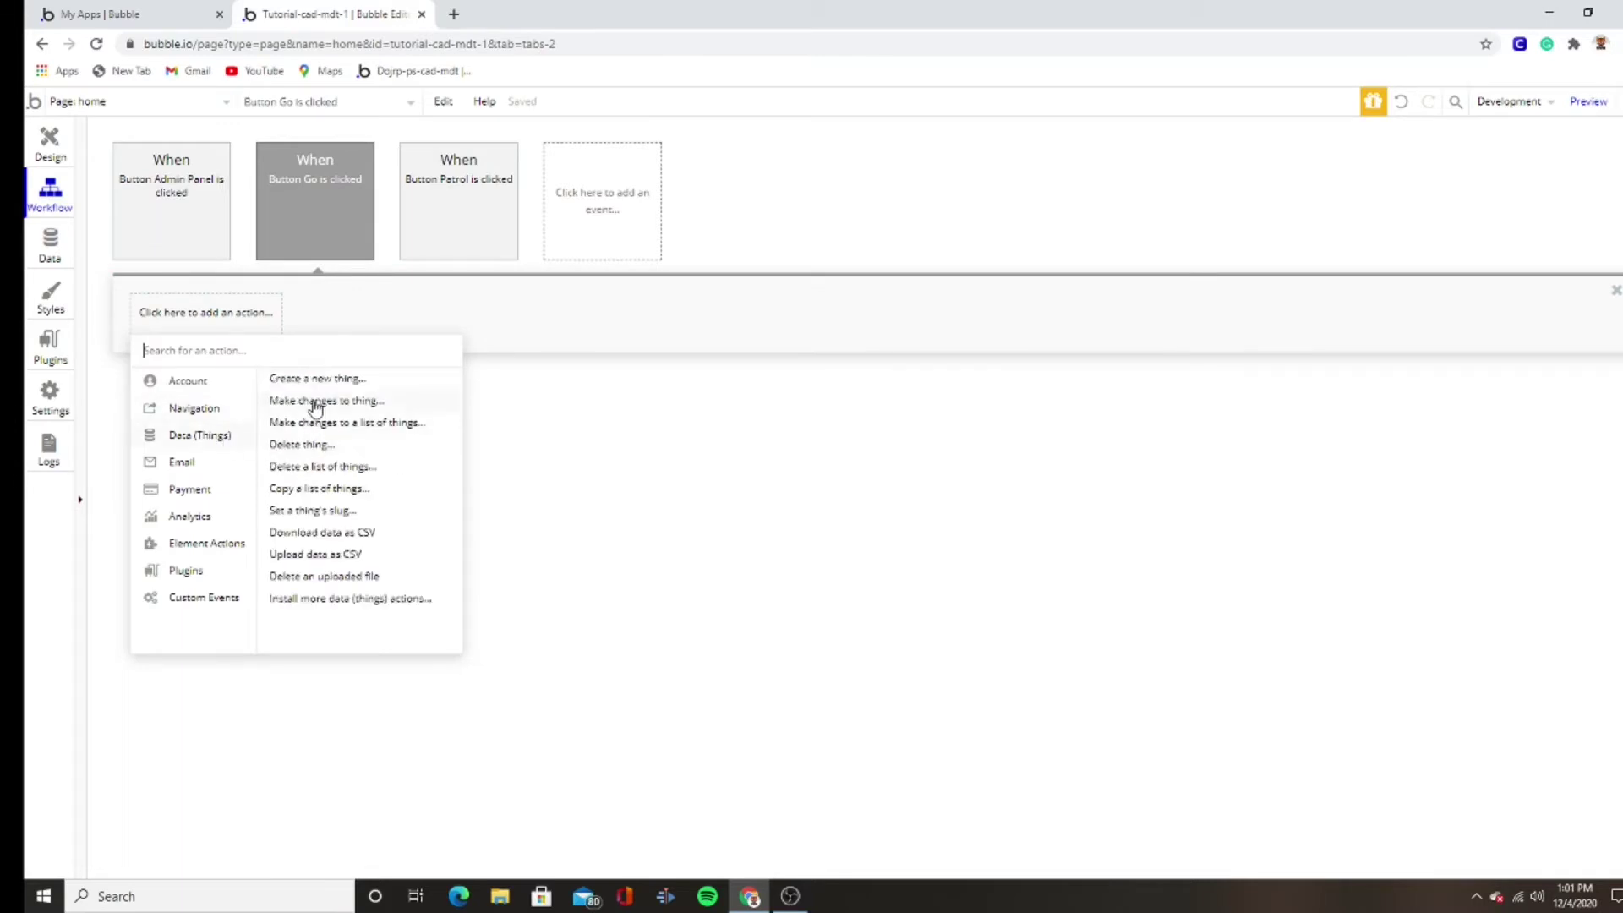
pyautogui.click(326, 401)
pyautogui.click(1510, 259)
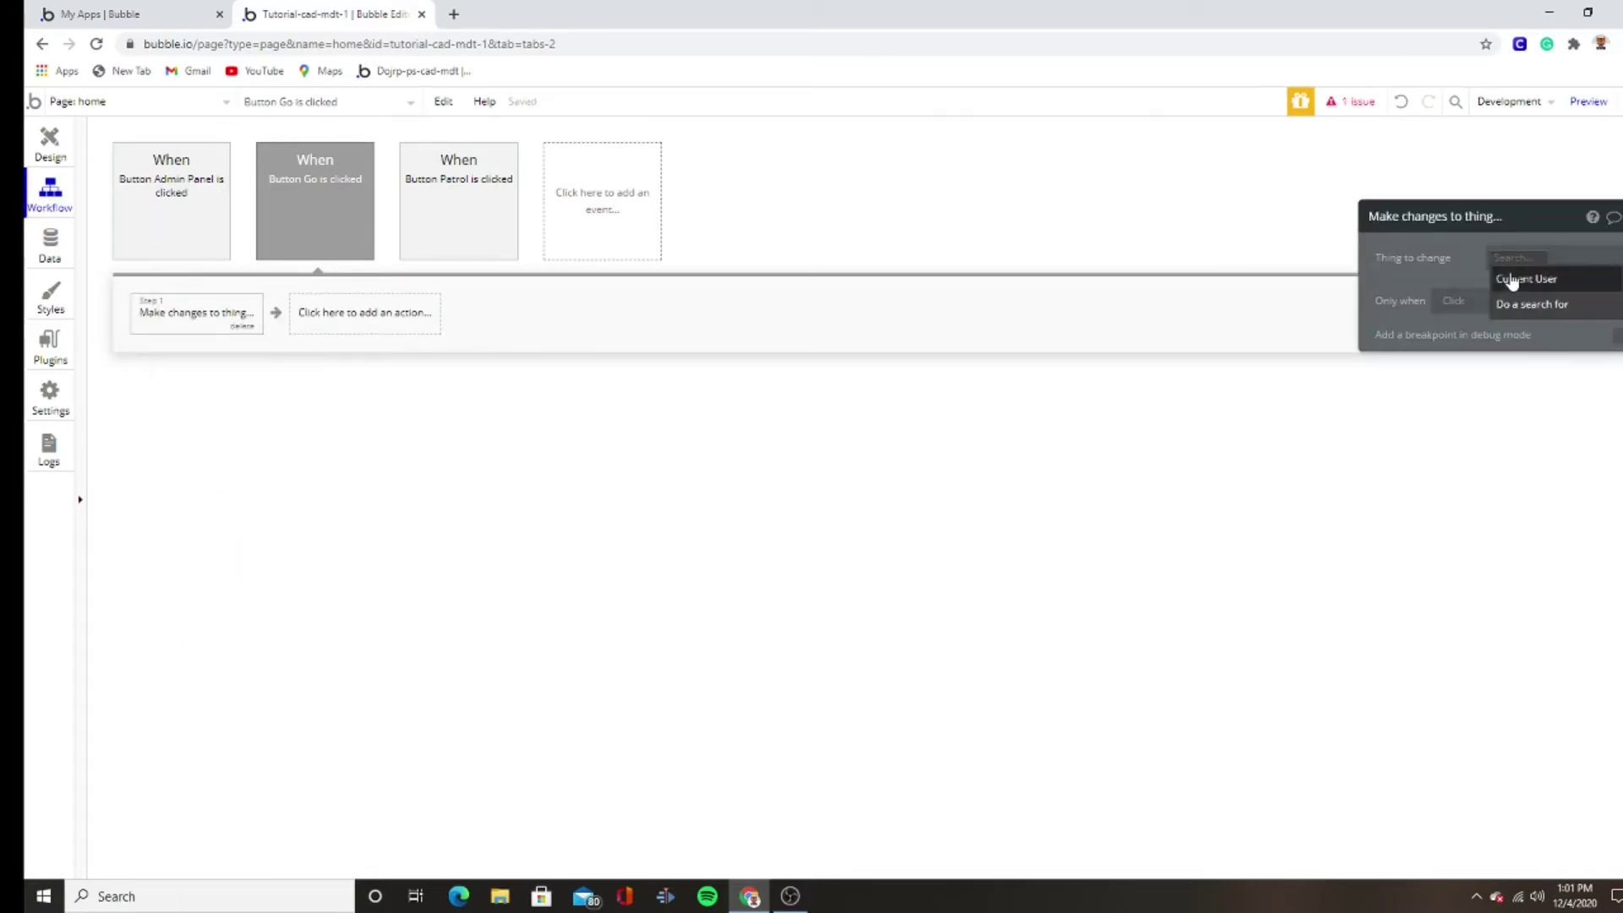
pyautogui.click(1509, 277)
# - Set the User's identifier field to the Identifier input's value
pyautogui.click(1398, 300)
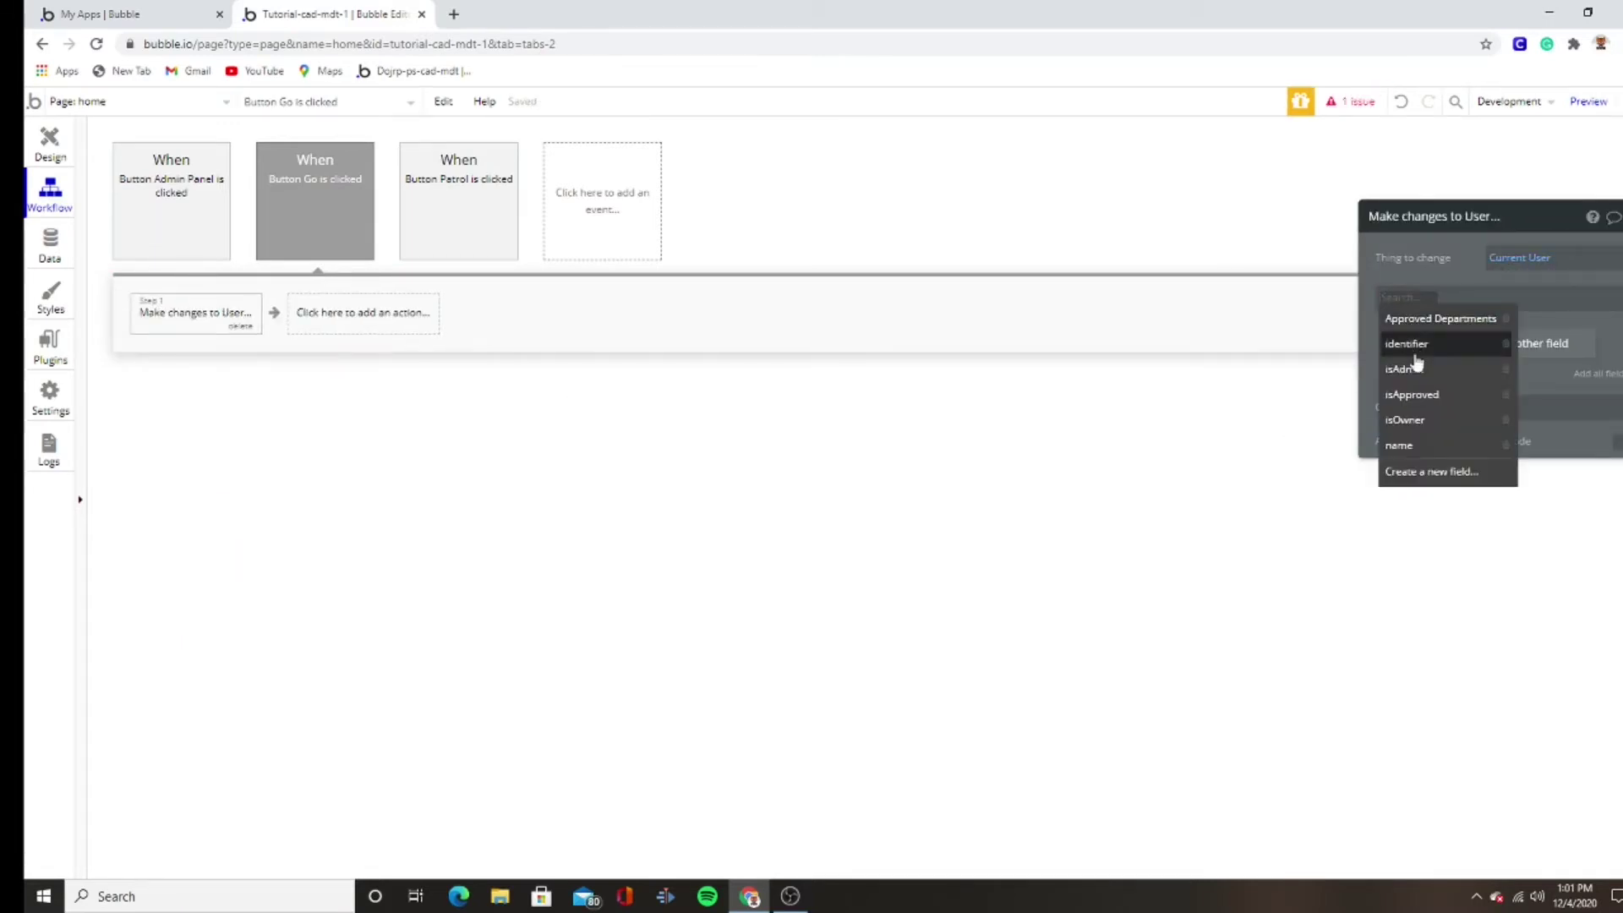
pyautogui.click(1412, 344)
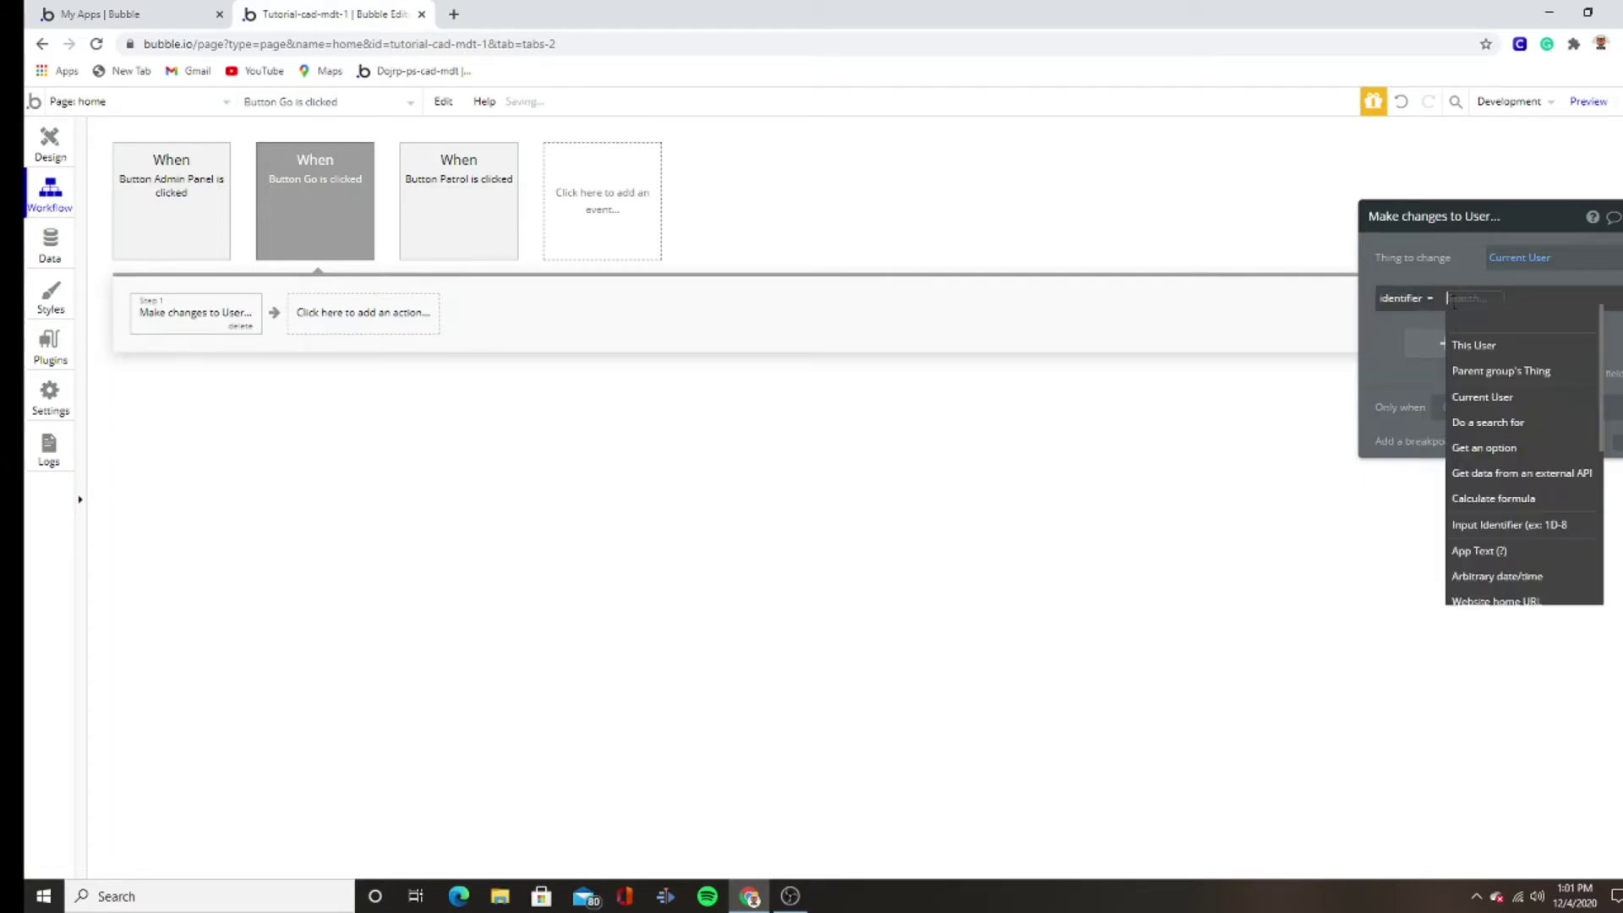
pyautogui.click(1462, 299)
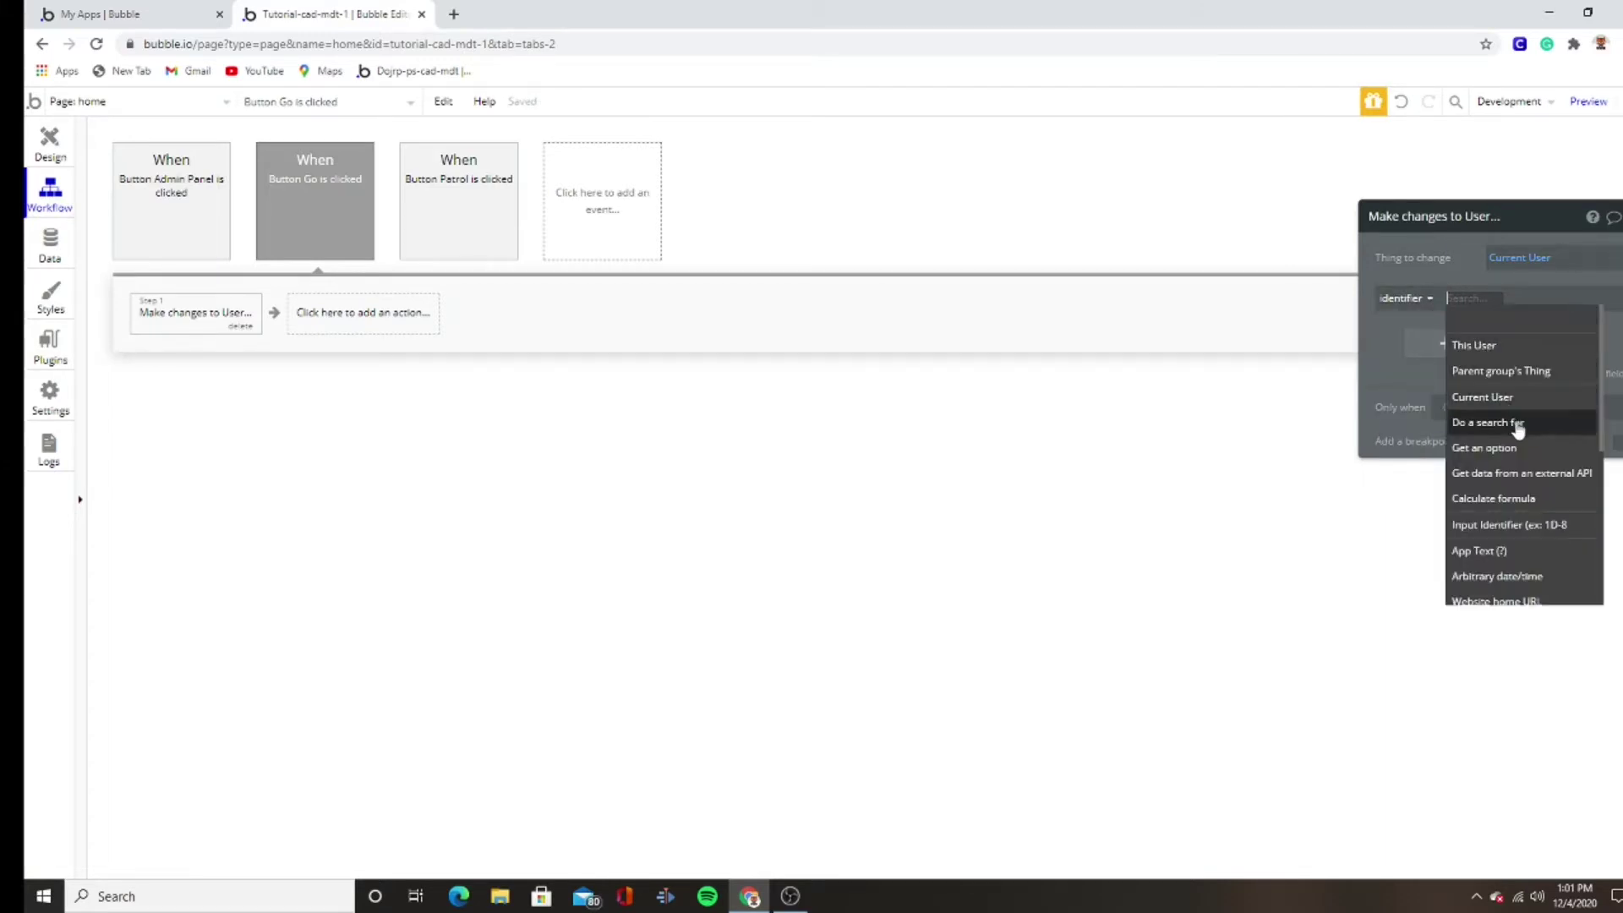
pyautogui.click(1542, 524)
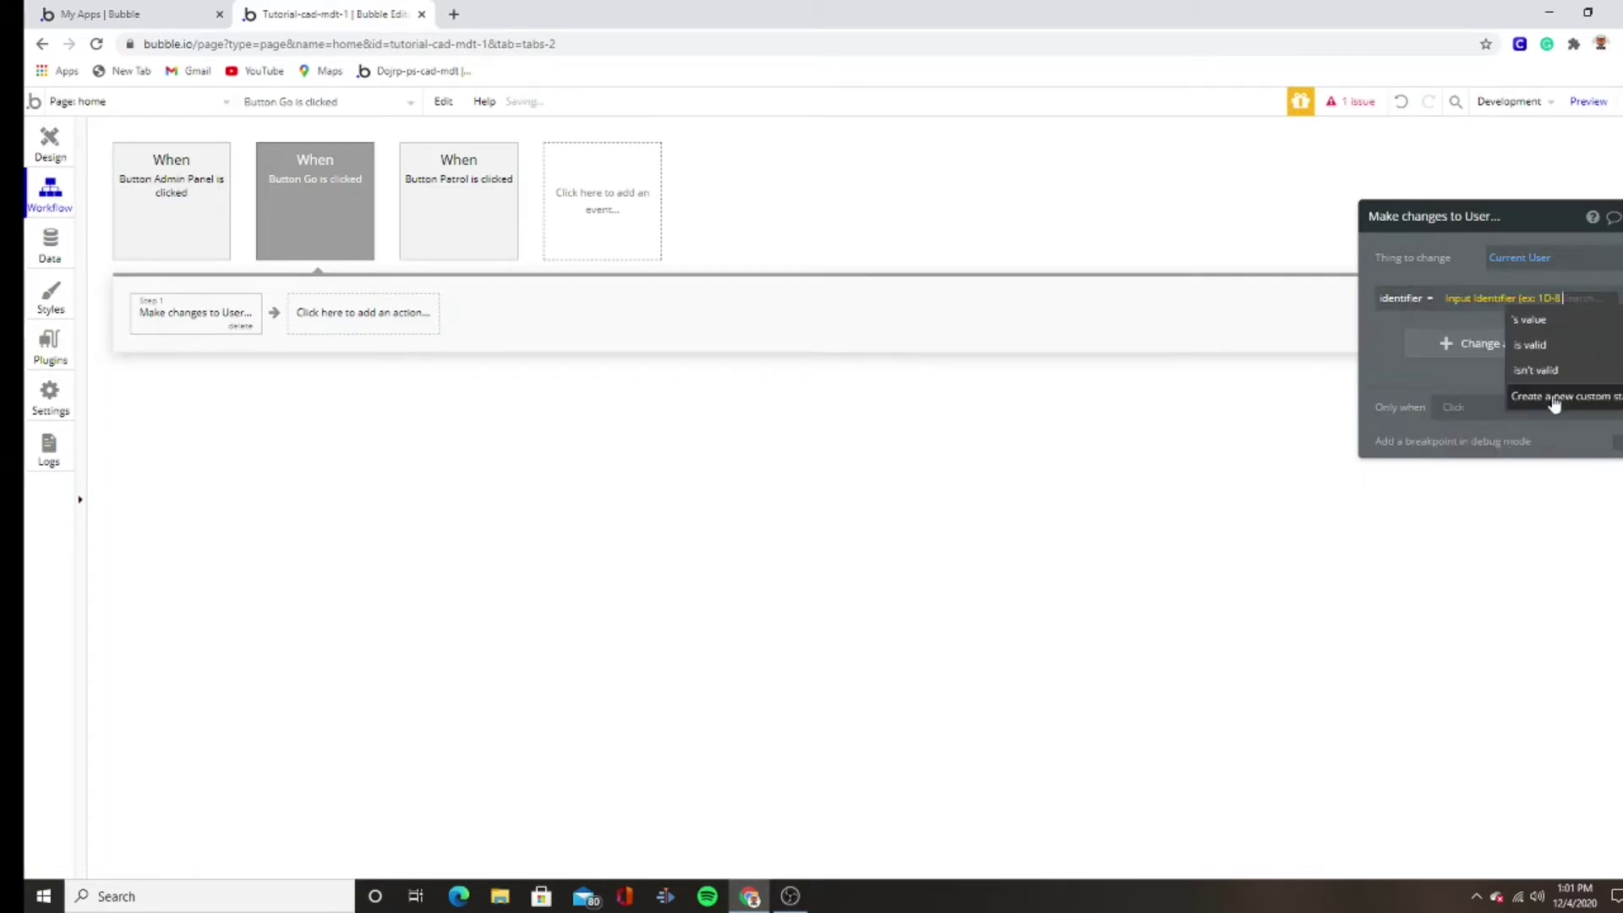
pyautogui.click(1526, 316)
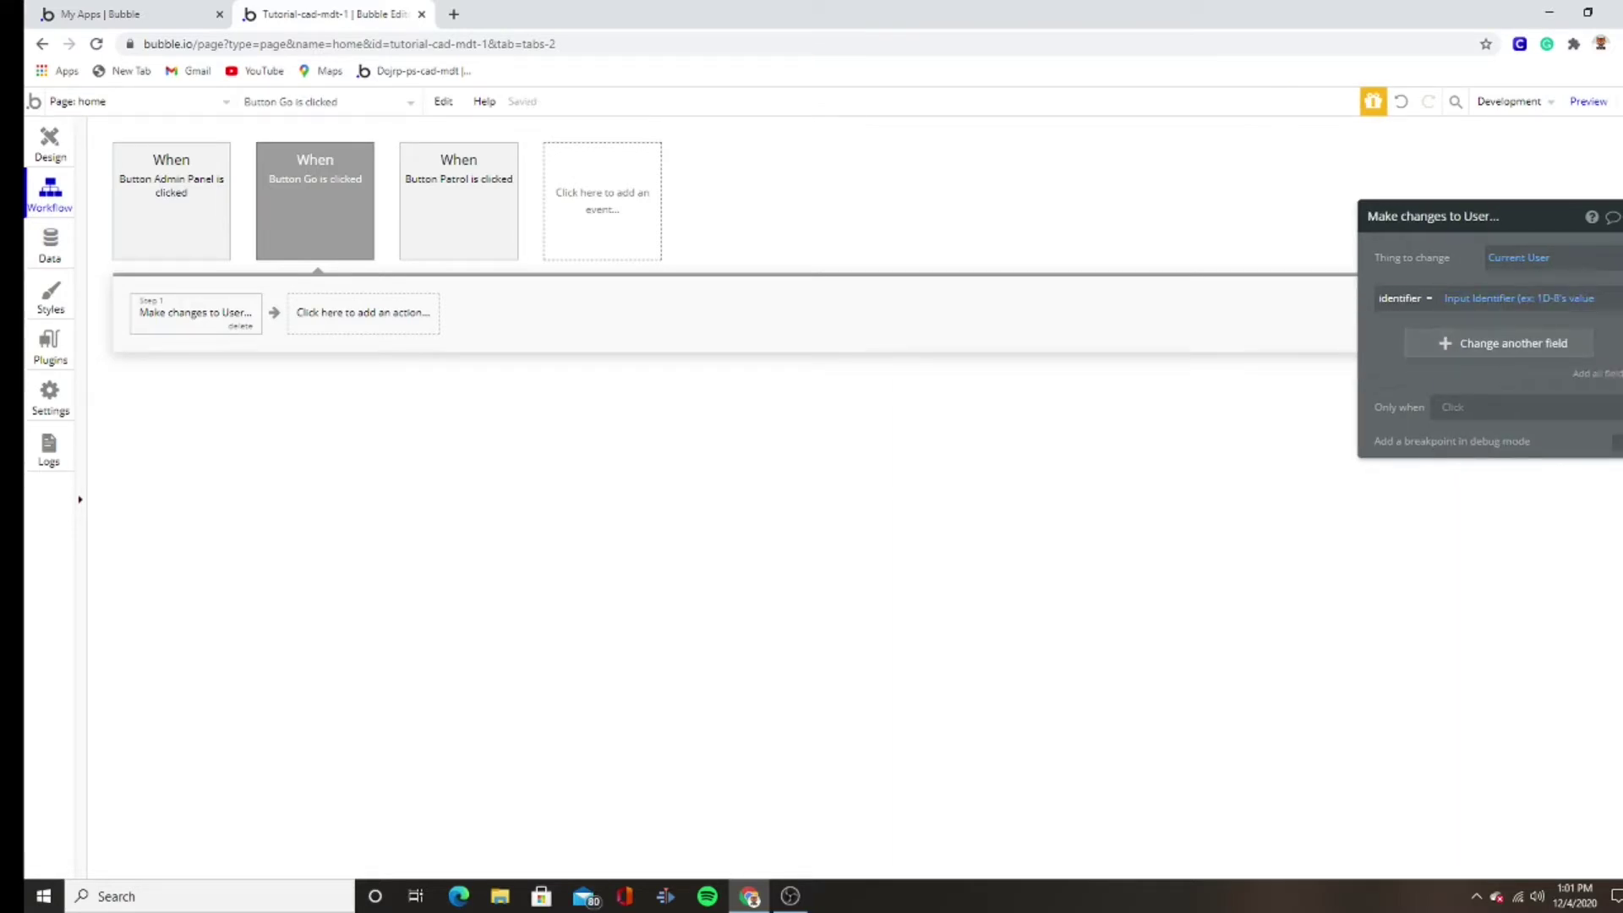
pyautogui.press('Escape')
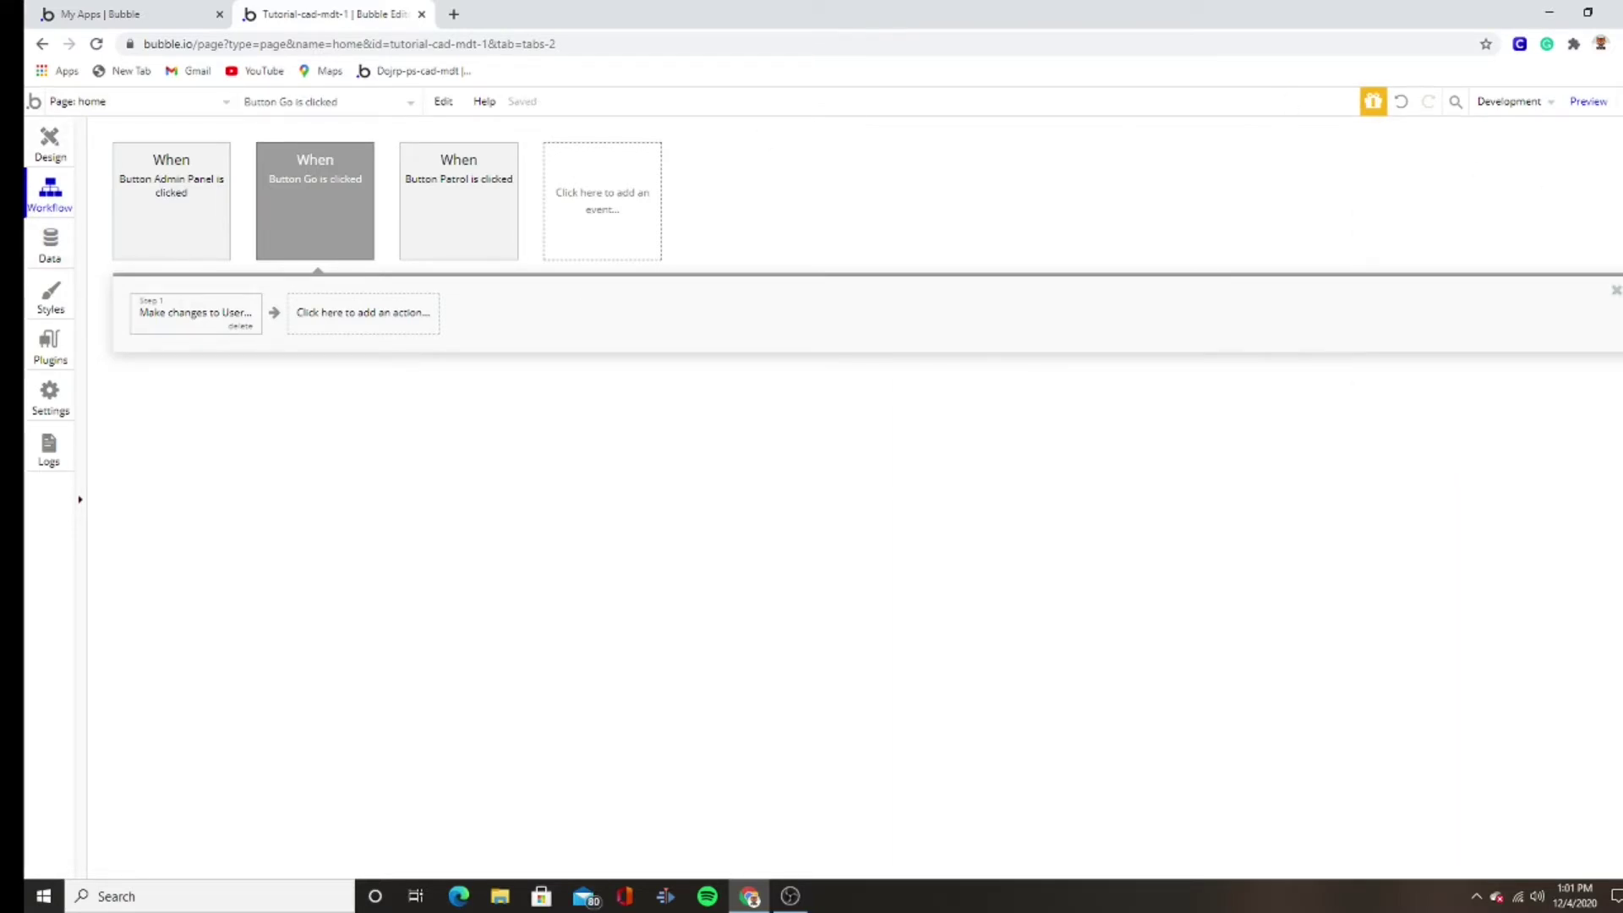
pyautogui.click(48, 139)
pyautogui.click(925, 480)
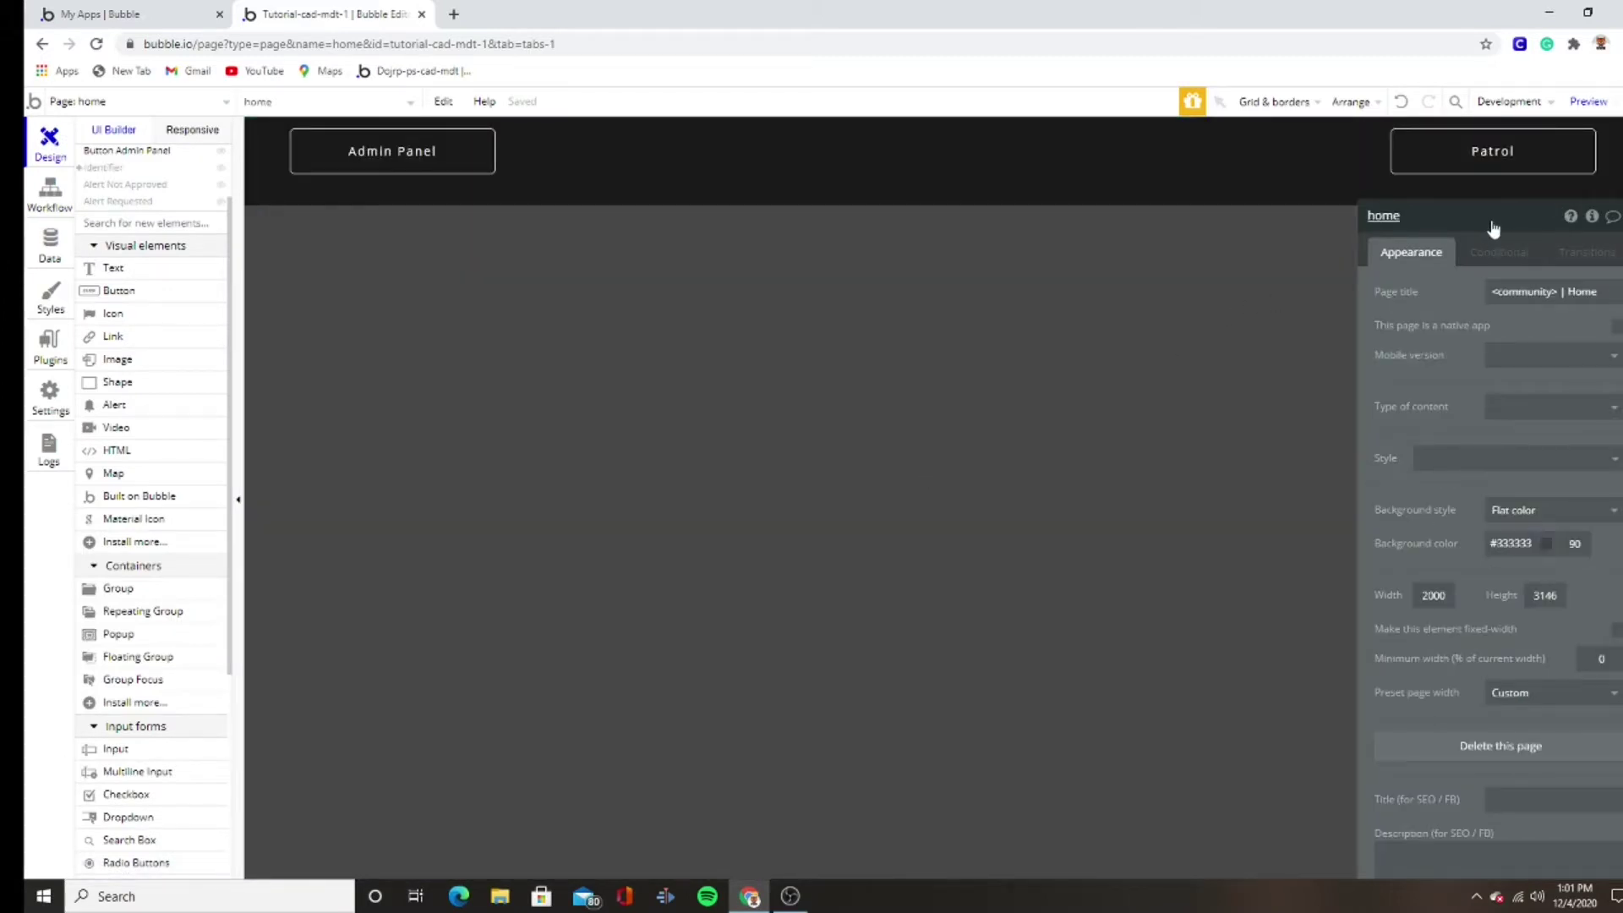
# - Reposition the page properties panel and preview the Identifier popup
pyautogui.moveTo(1494, 229); pyautogui.dragTo(1466, 243)
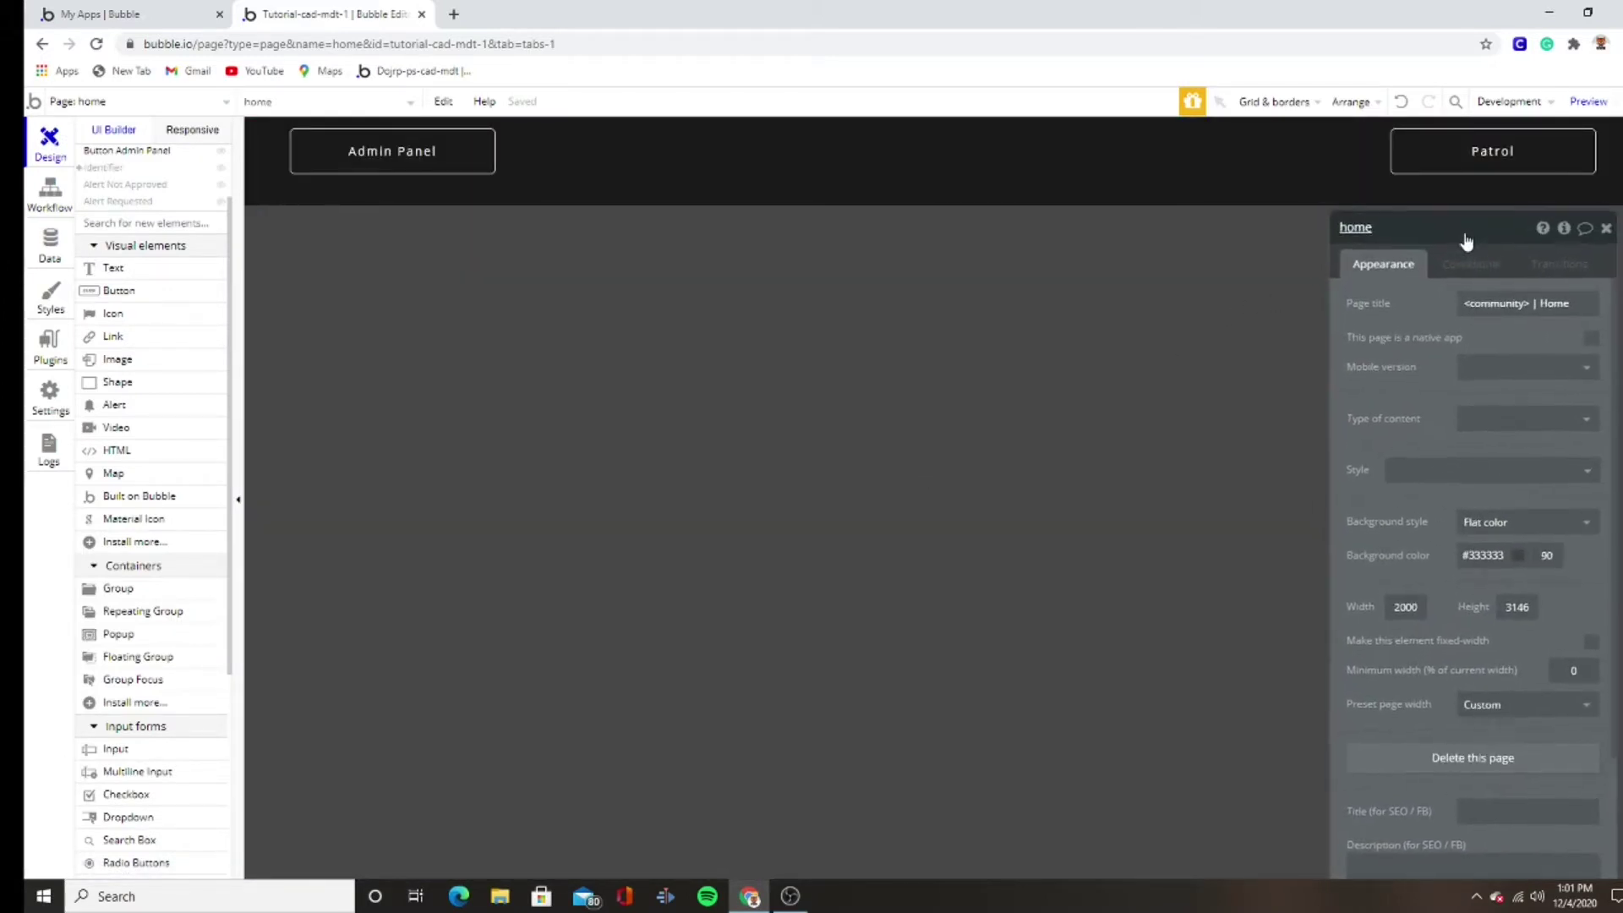
pyautogui.moveTo(1466, 243); pyautogui.dragTo(1481, 235)
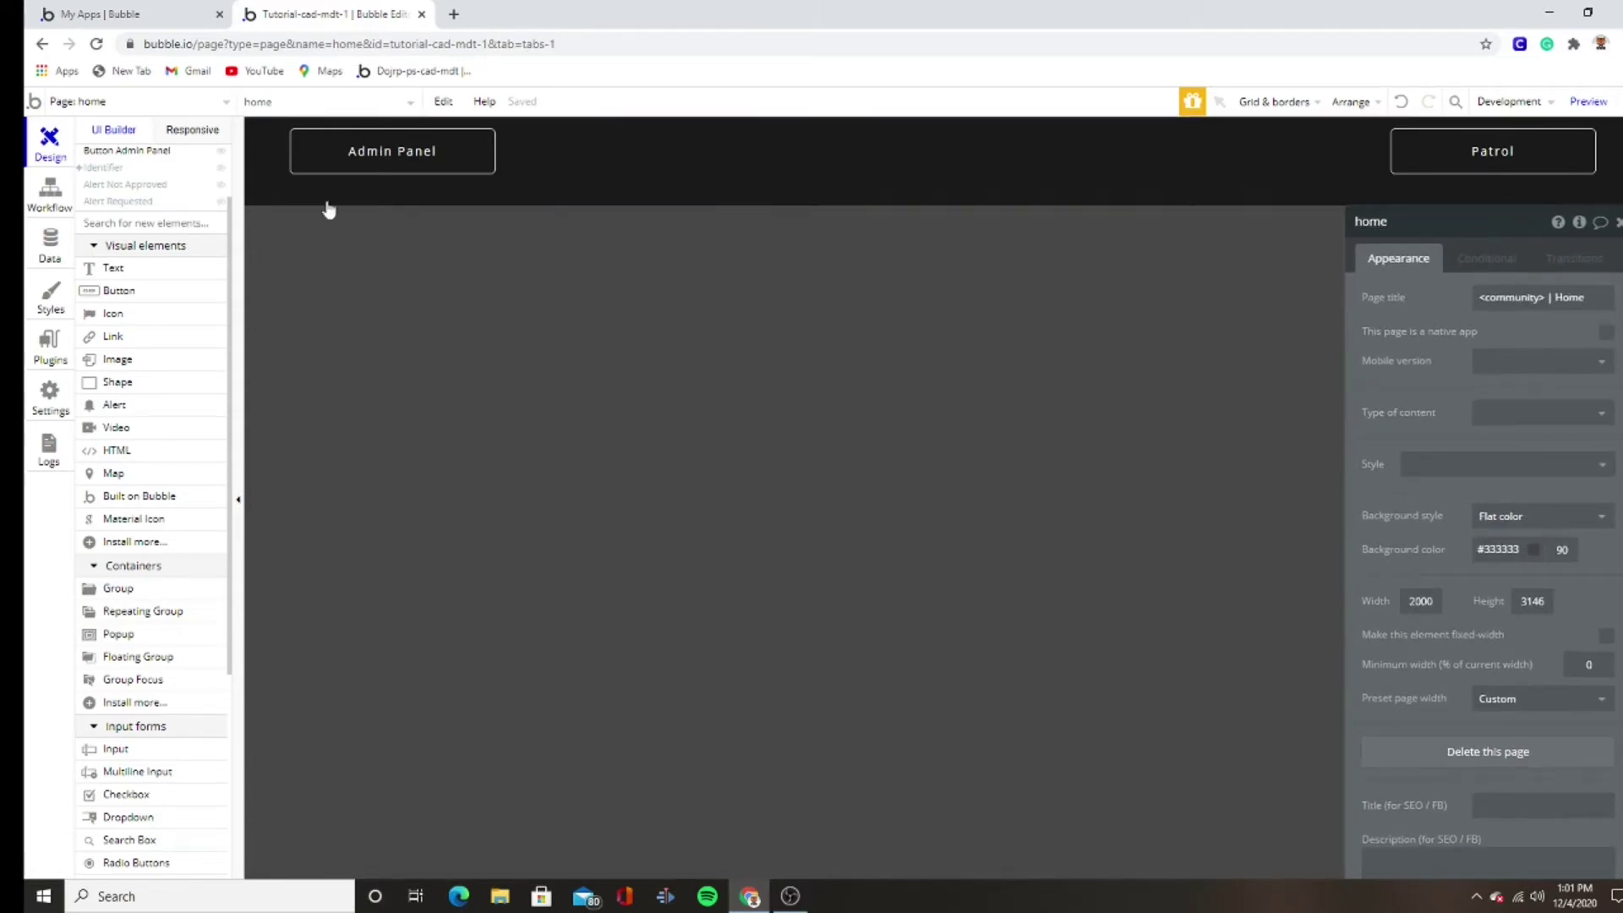
pyautogui.scroll(1, 211, 218)
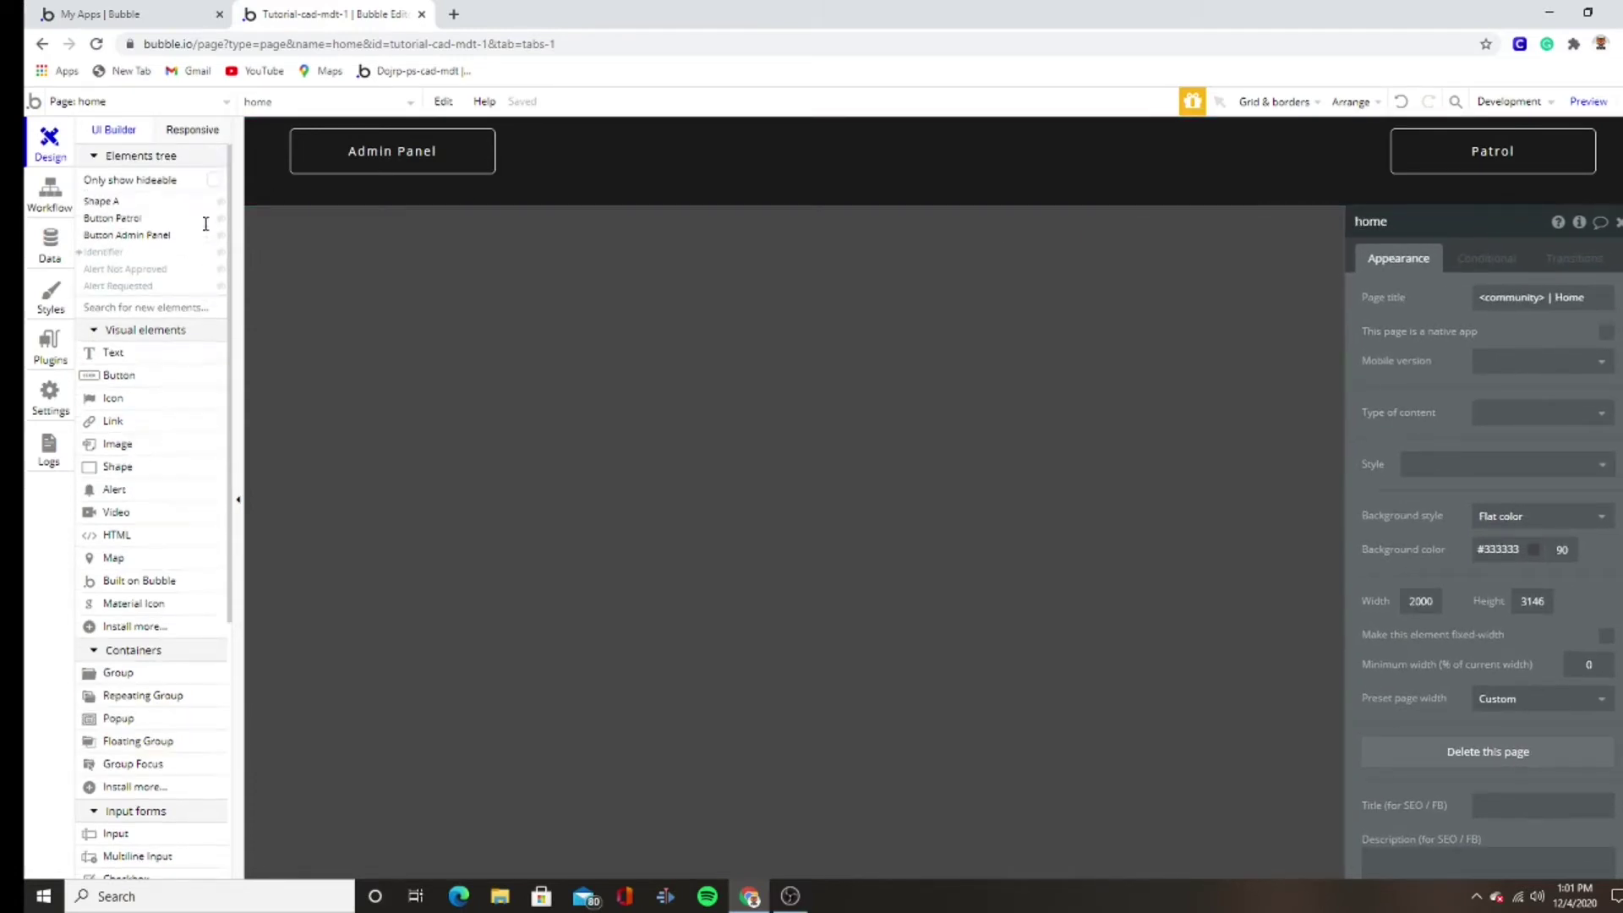
pyautogui.click(119, 253)
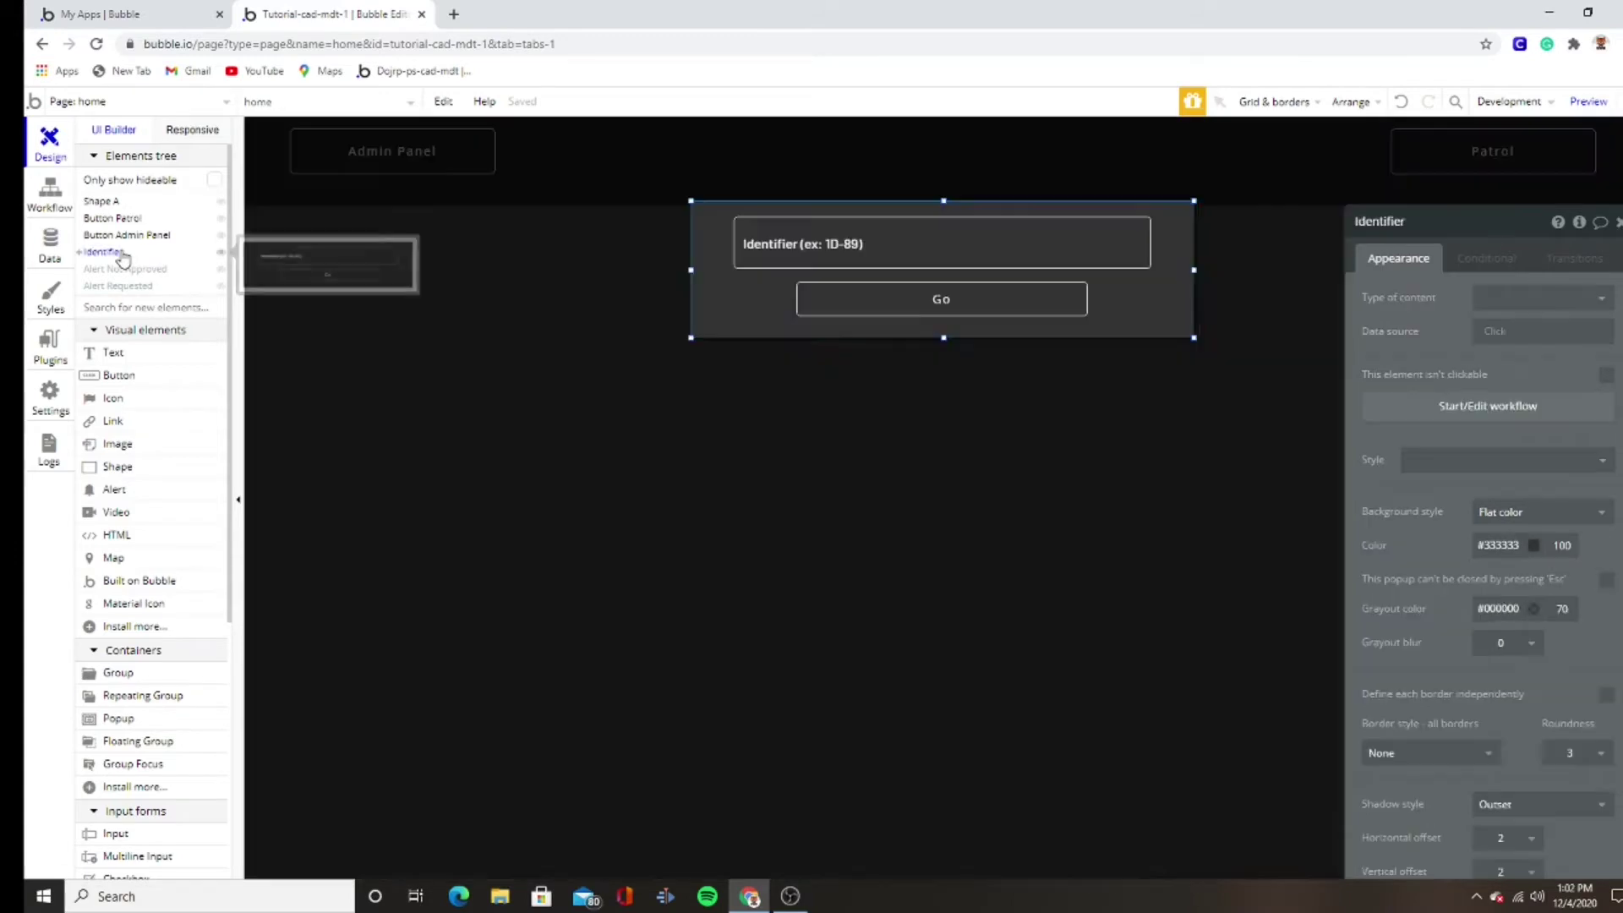
pyautogui.click(576, 480)
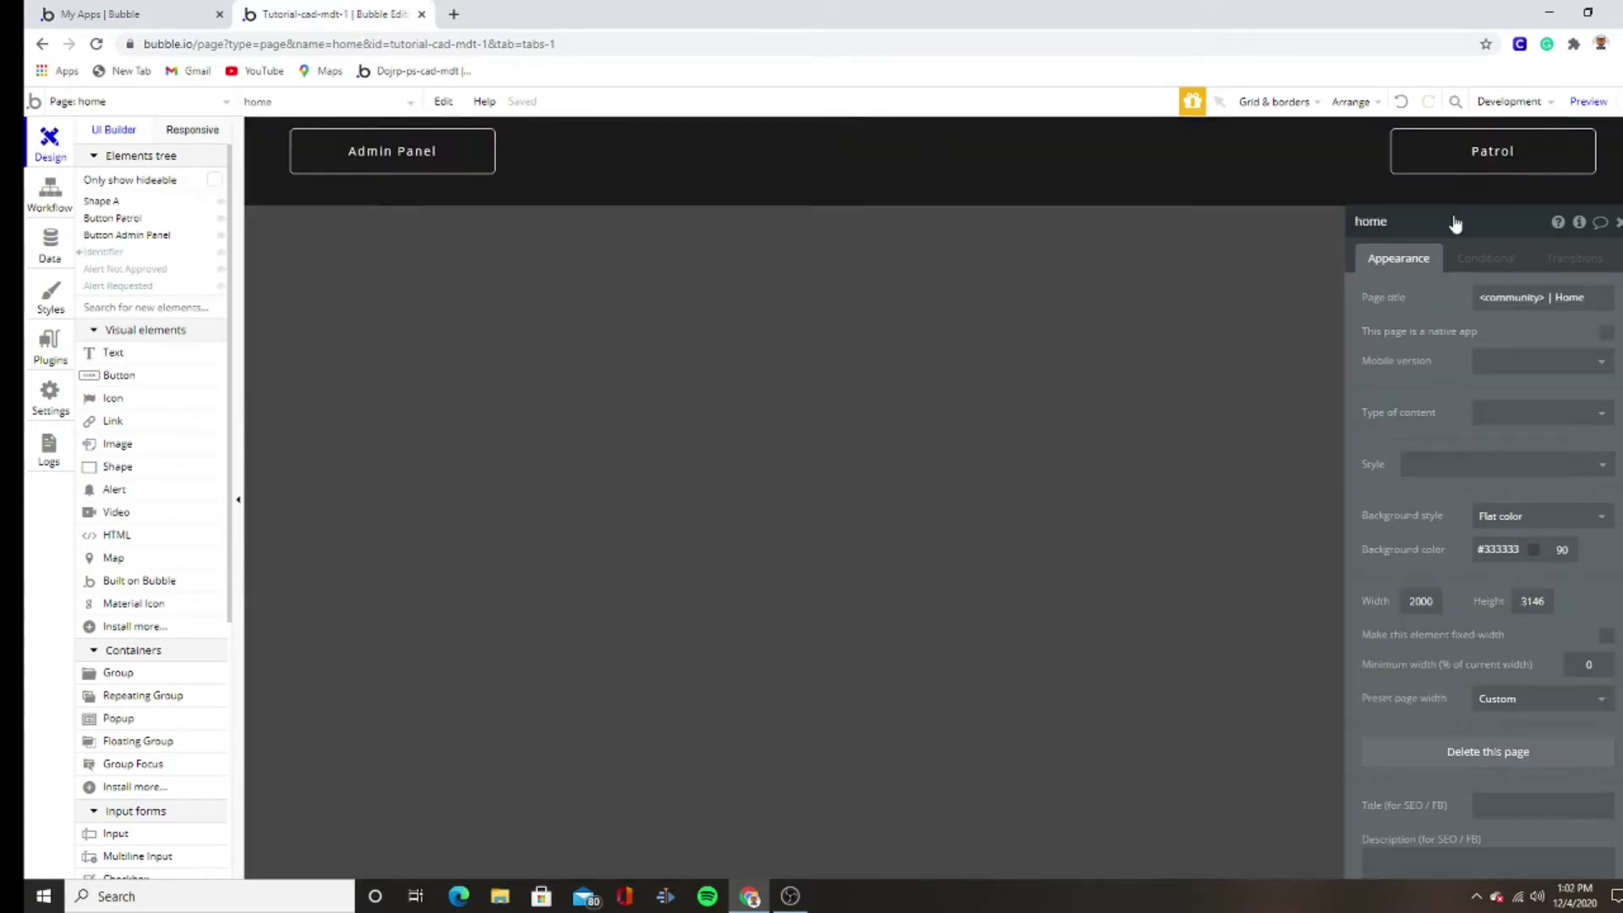
# - Add a Show action for the Identifier popup to the Patrol button's click workflow
pyautogui.rightClick(1453, 161)
pyautogui.click(1521, 658)
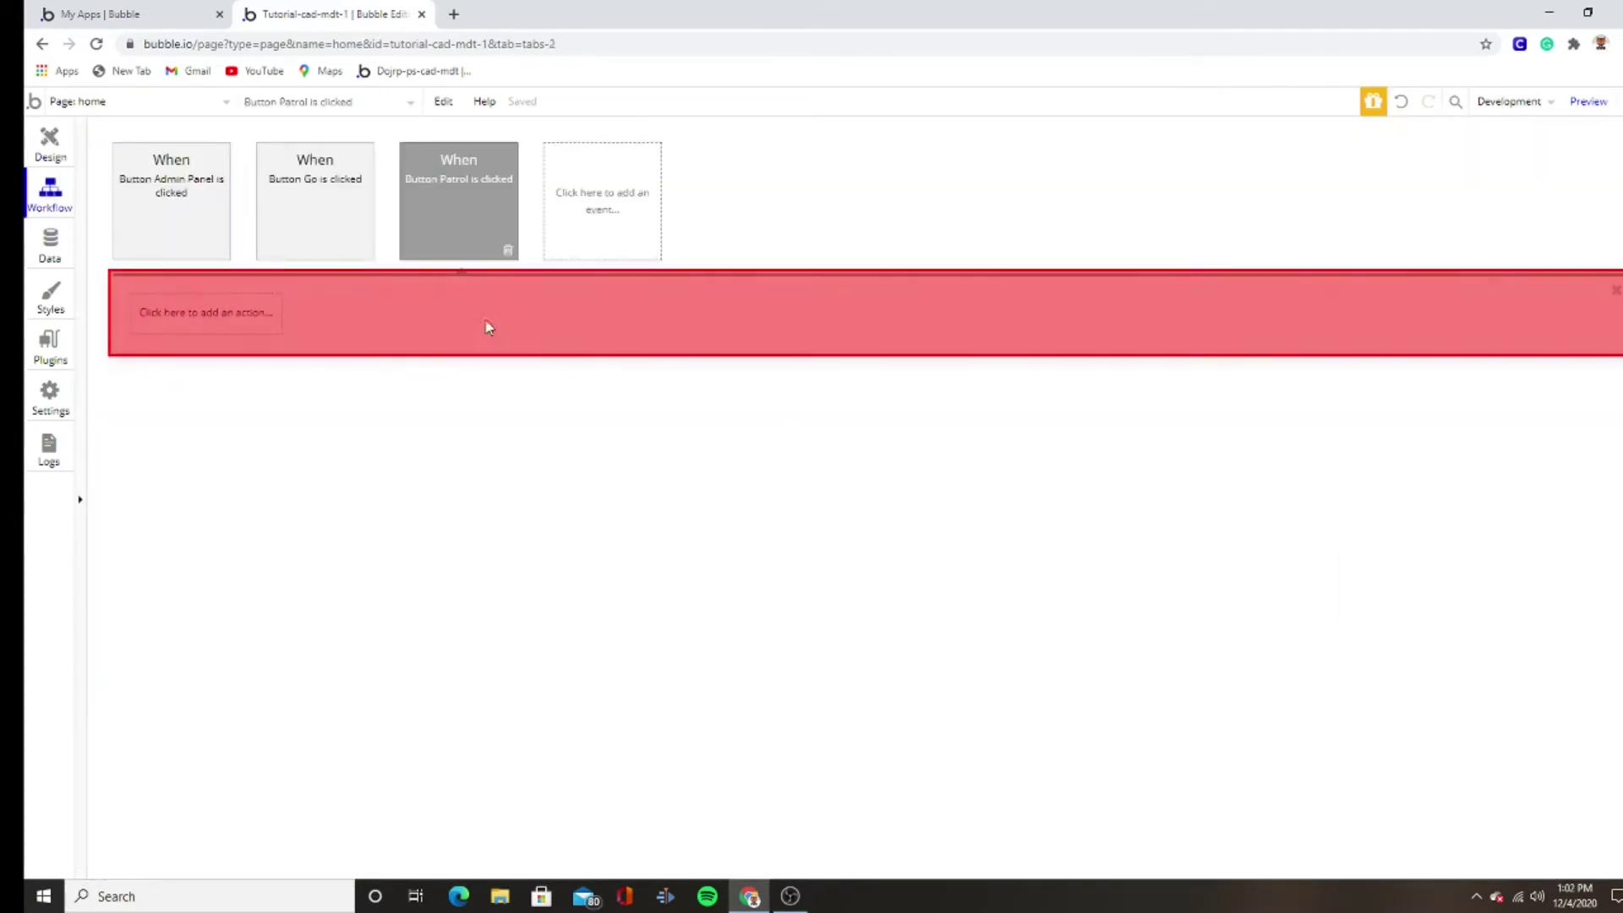
pyautogui.click(170, 312)
pyautogui.moveTo(206, 543)
pyautogui.click(280, 395)
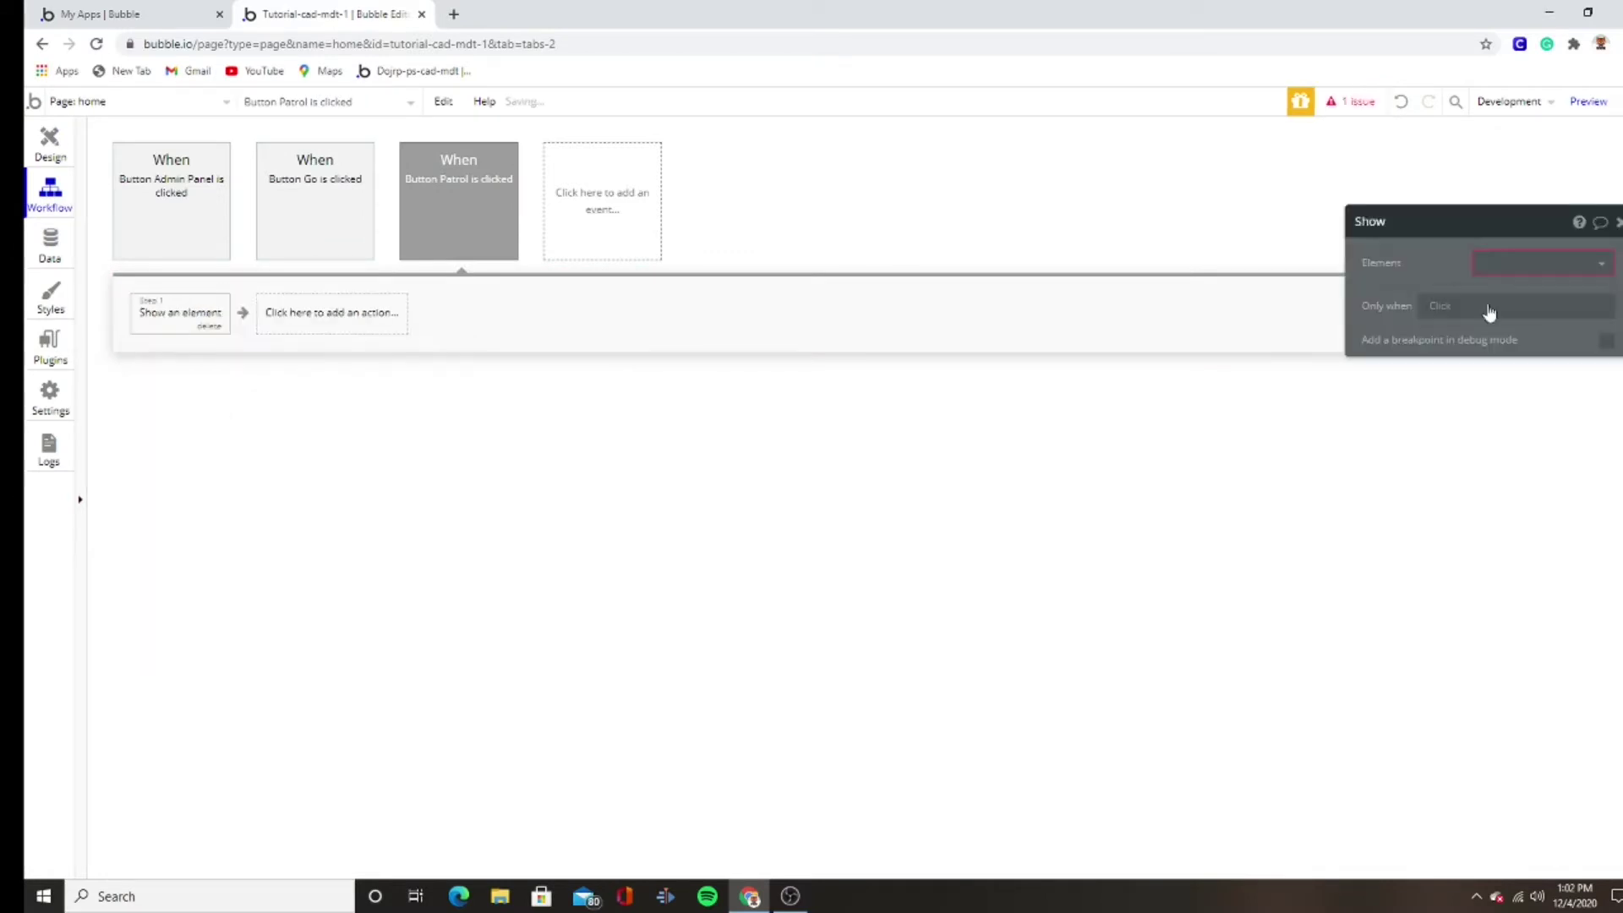
pyautogui.click(1554, 264)
pyautogui.click(1564, 282)
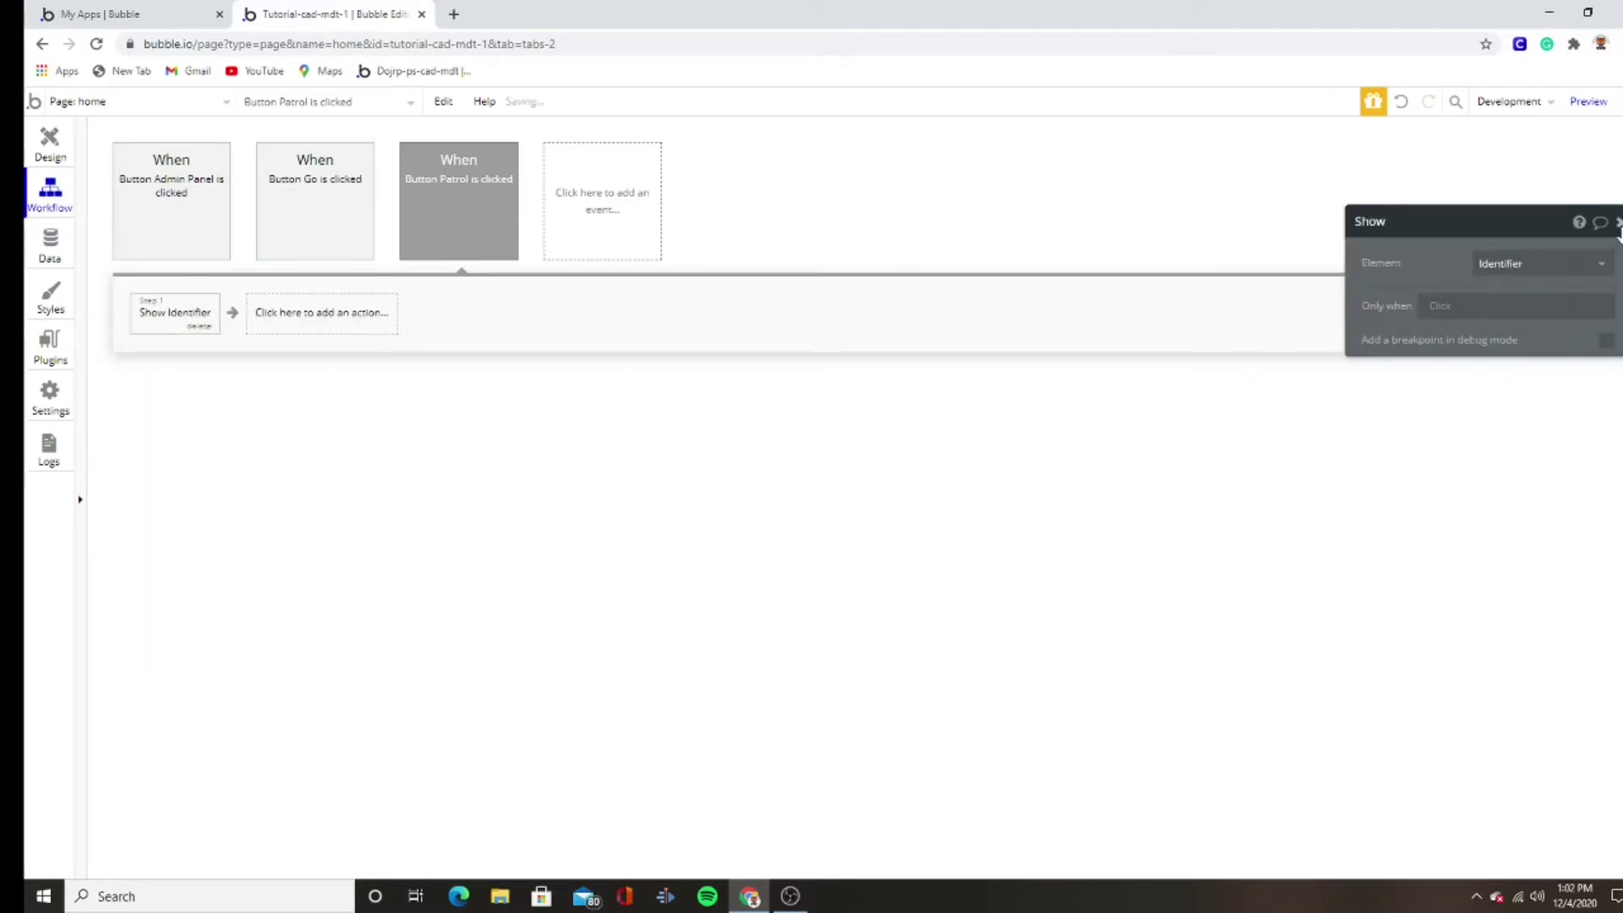
pyautogui.click(1618, 222)
pyautogui.click(49, 144)
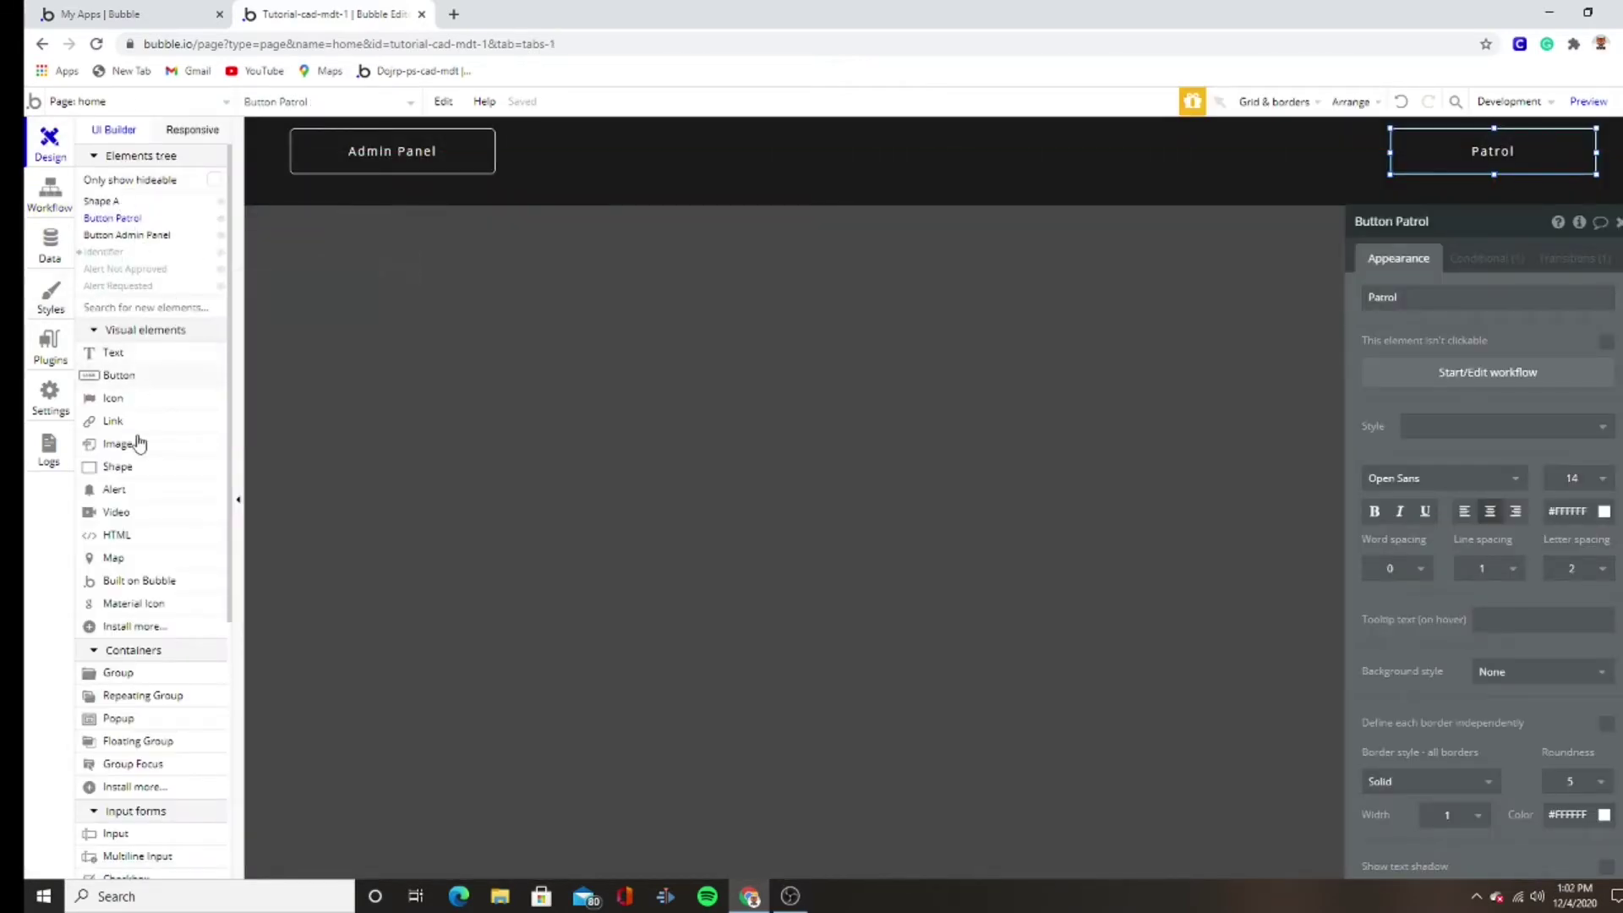
# - Draw a new popup on the home page and resize it to 1137×766 px
pyautogui.click(129, 716)
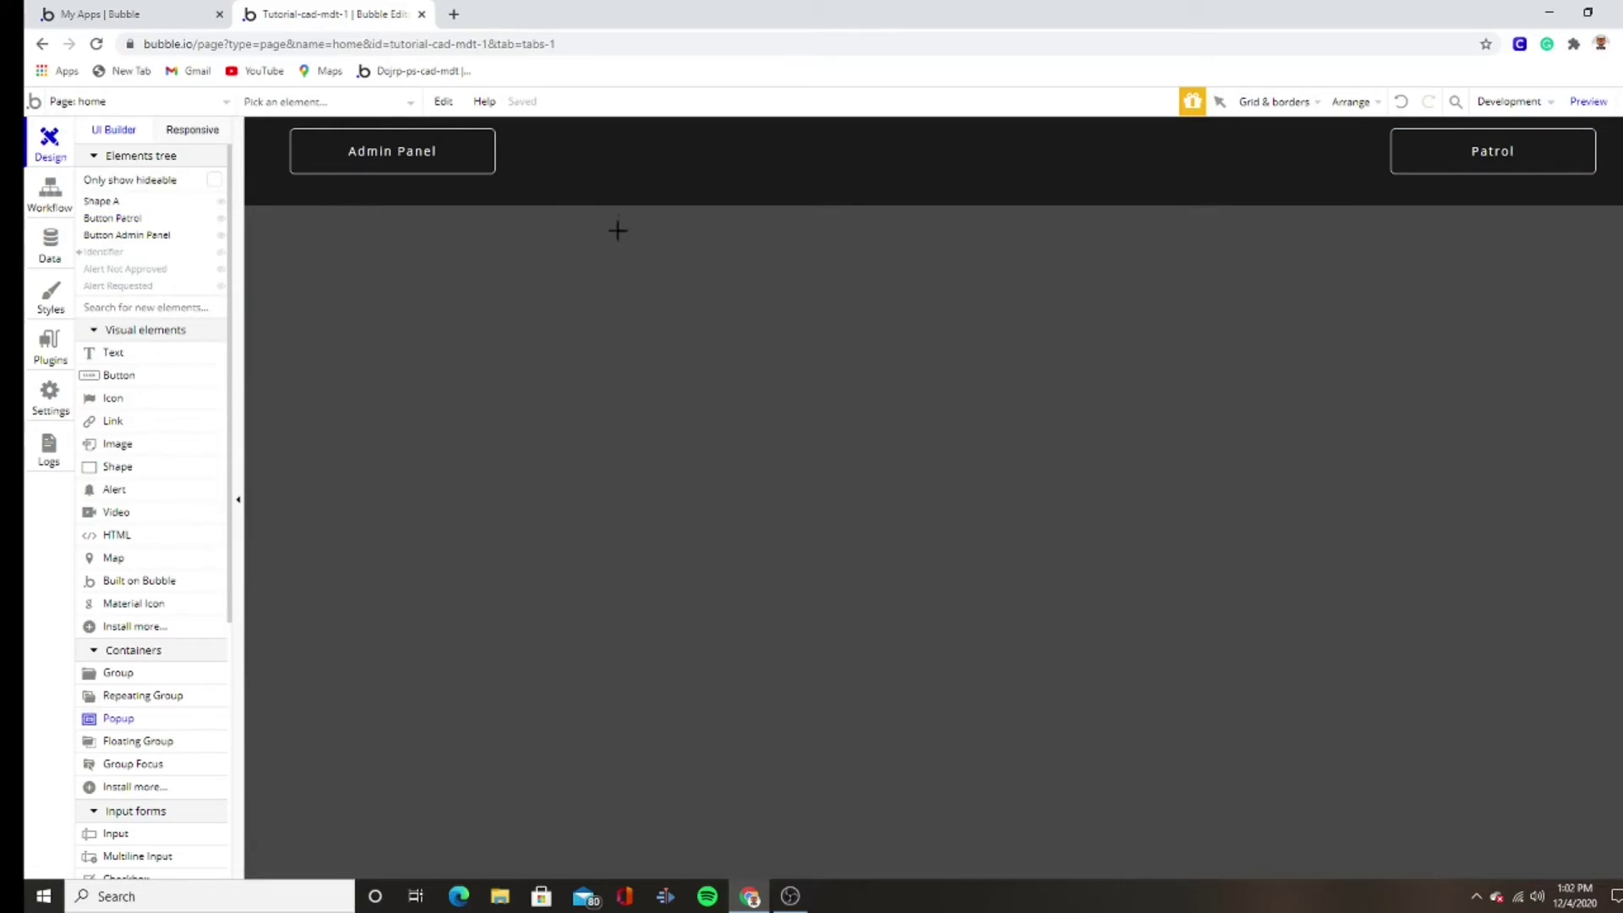
pyautogui.moveTo(628, 211); pyautogui.dragTo(1358, 898)
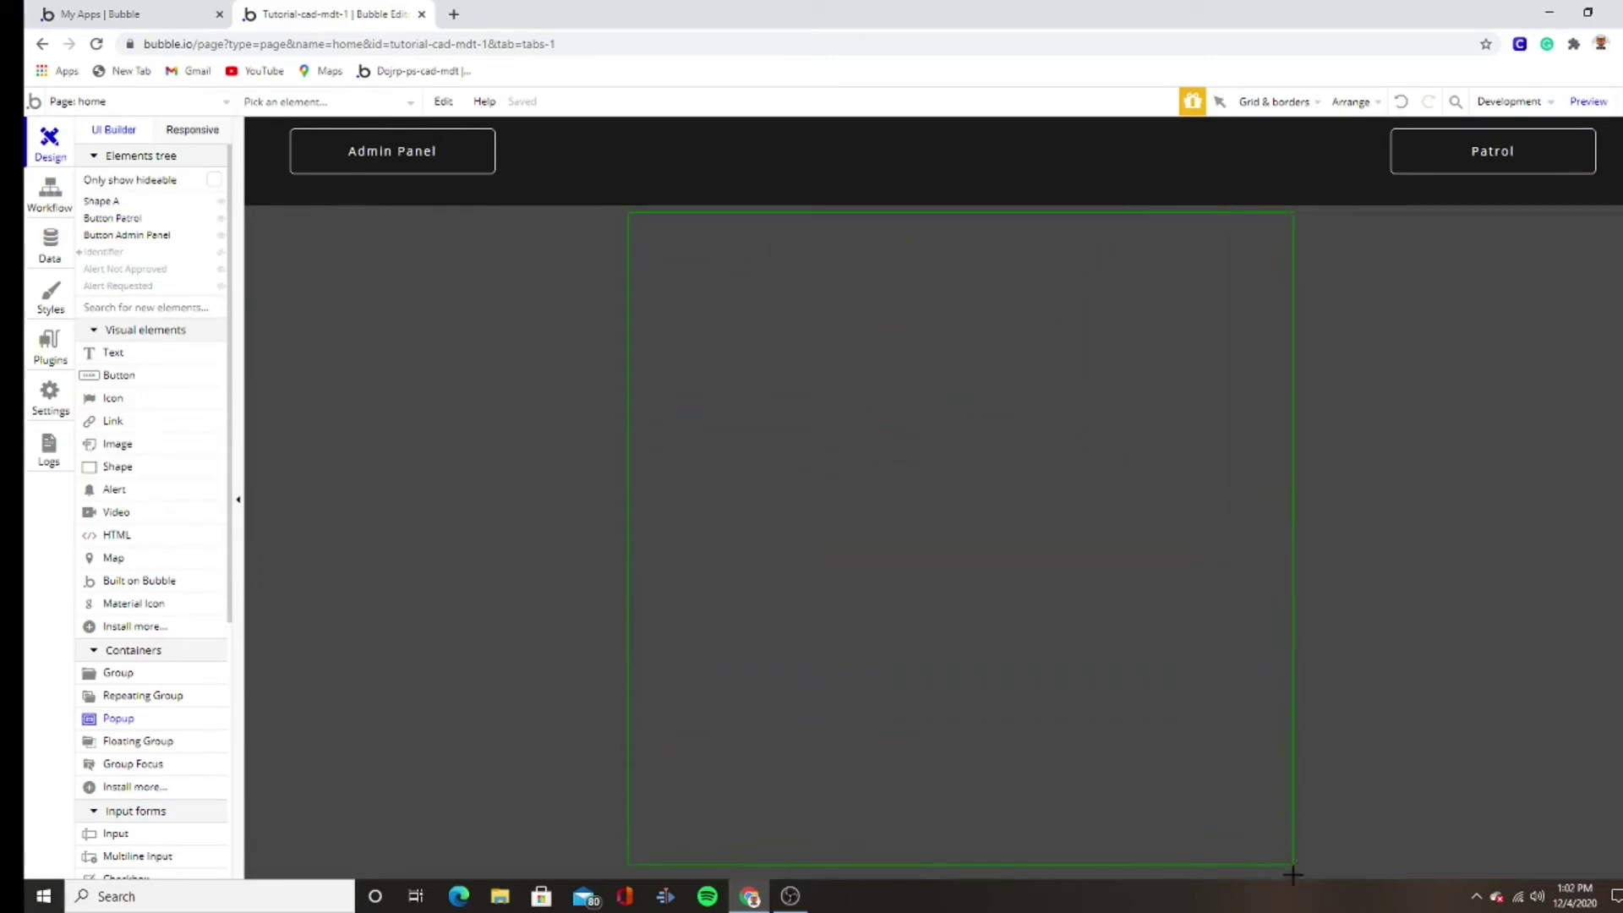
pyautogui.moveTo(1358, 898); pyautogui.dragTo(1402, 883)
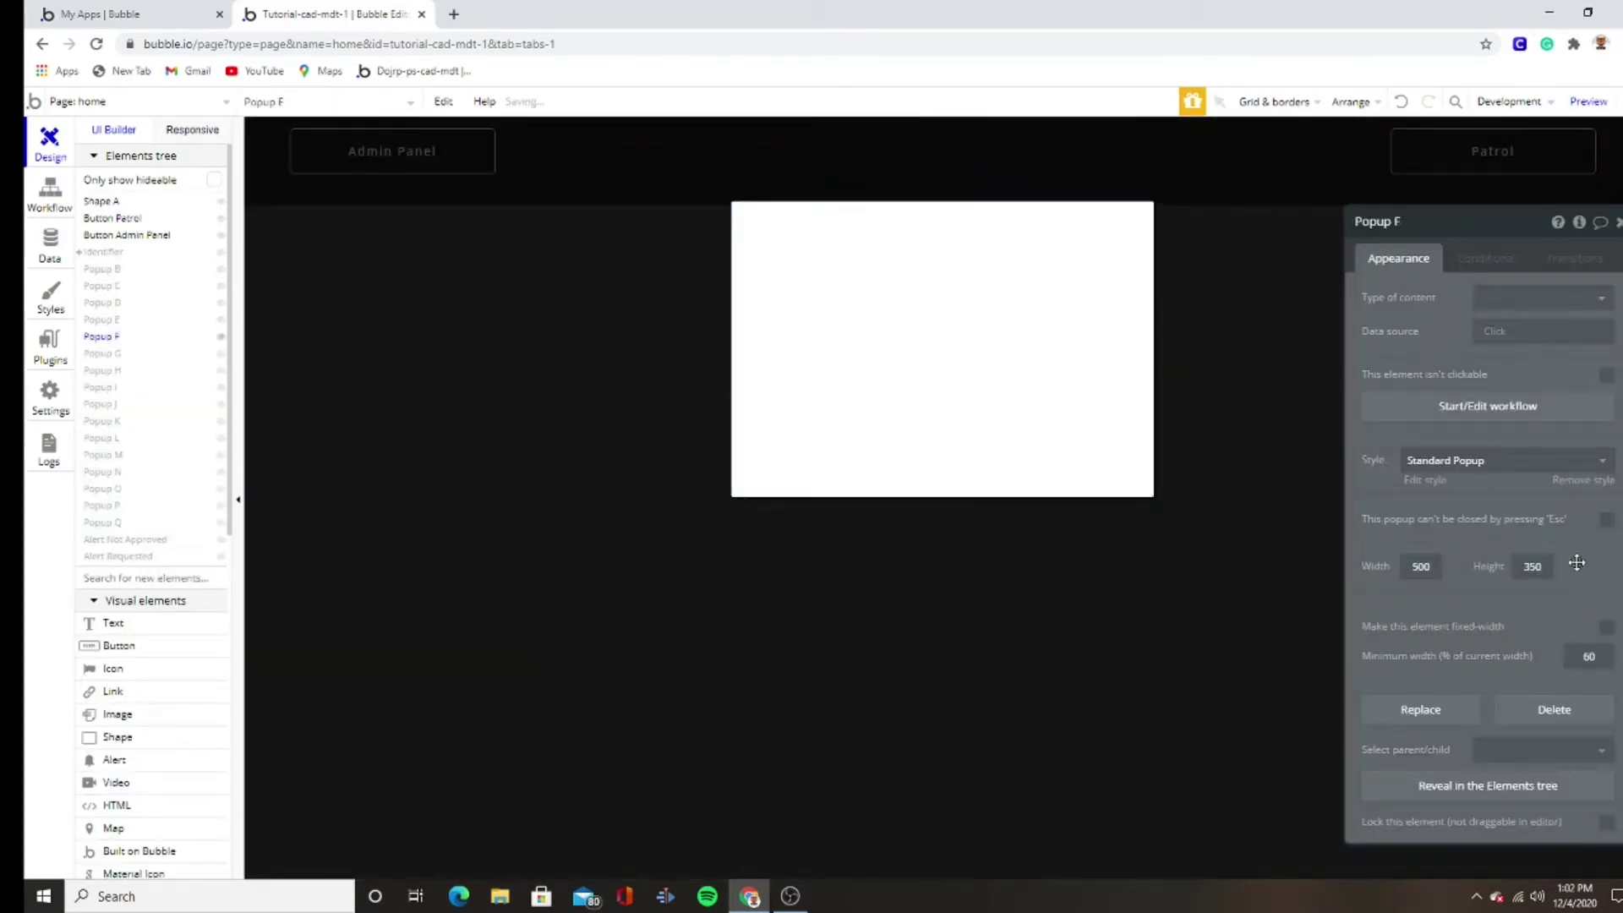
pyautogui.moveTo(945, 499); pyautogui.dragTo(771, 626)
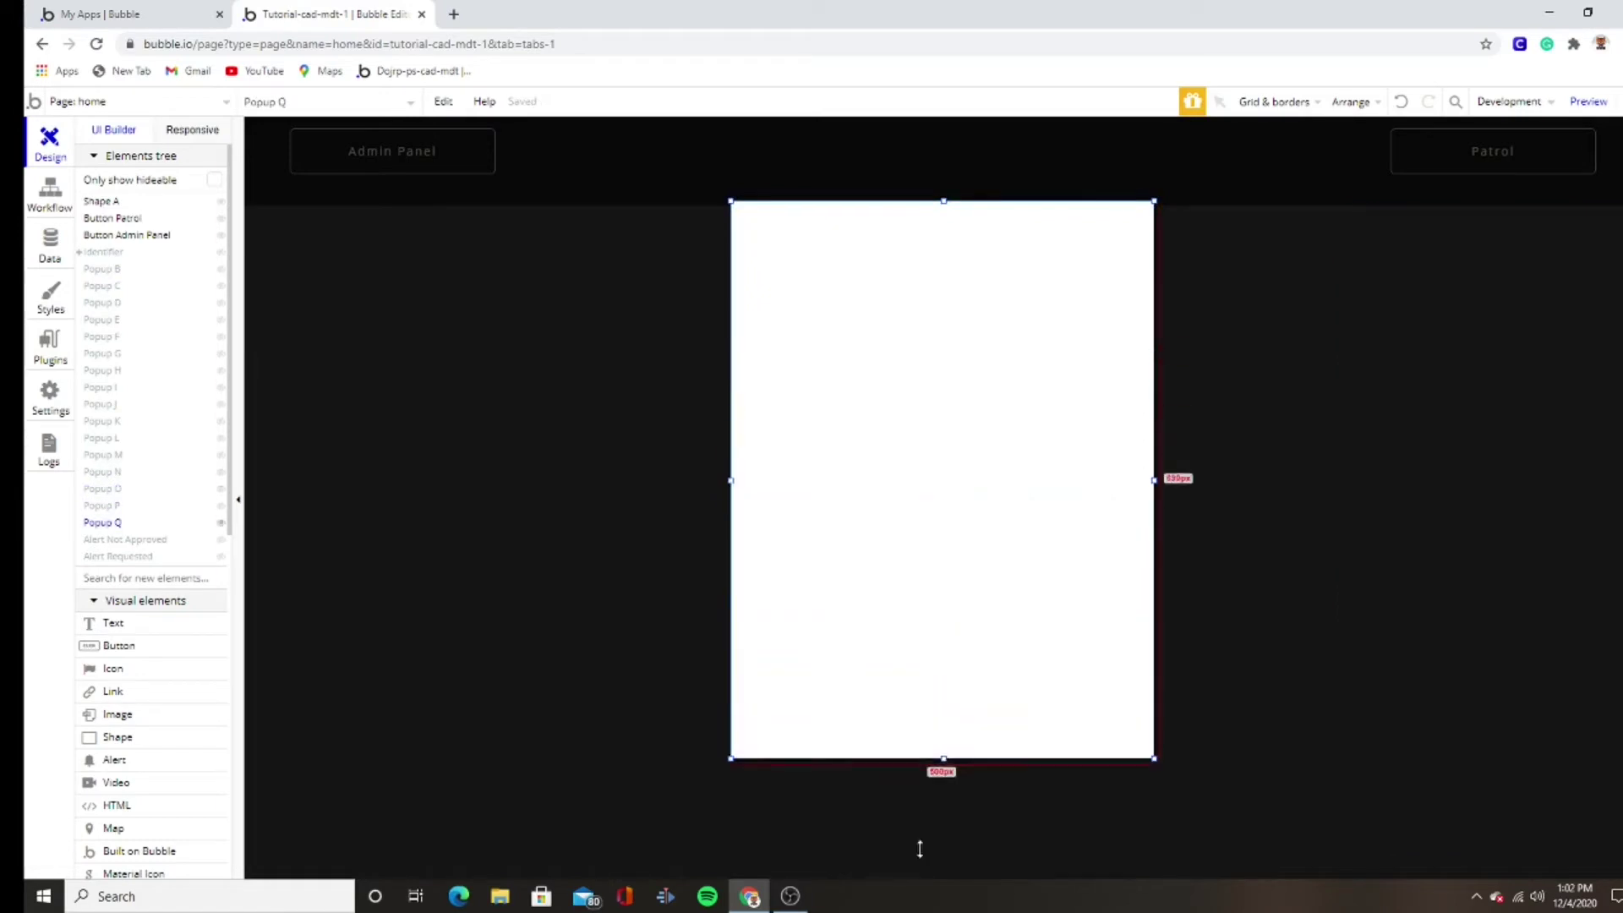
pyautogui.click(732, 483)
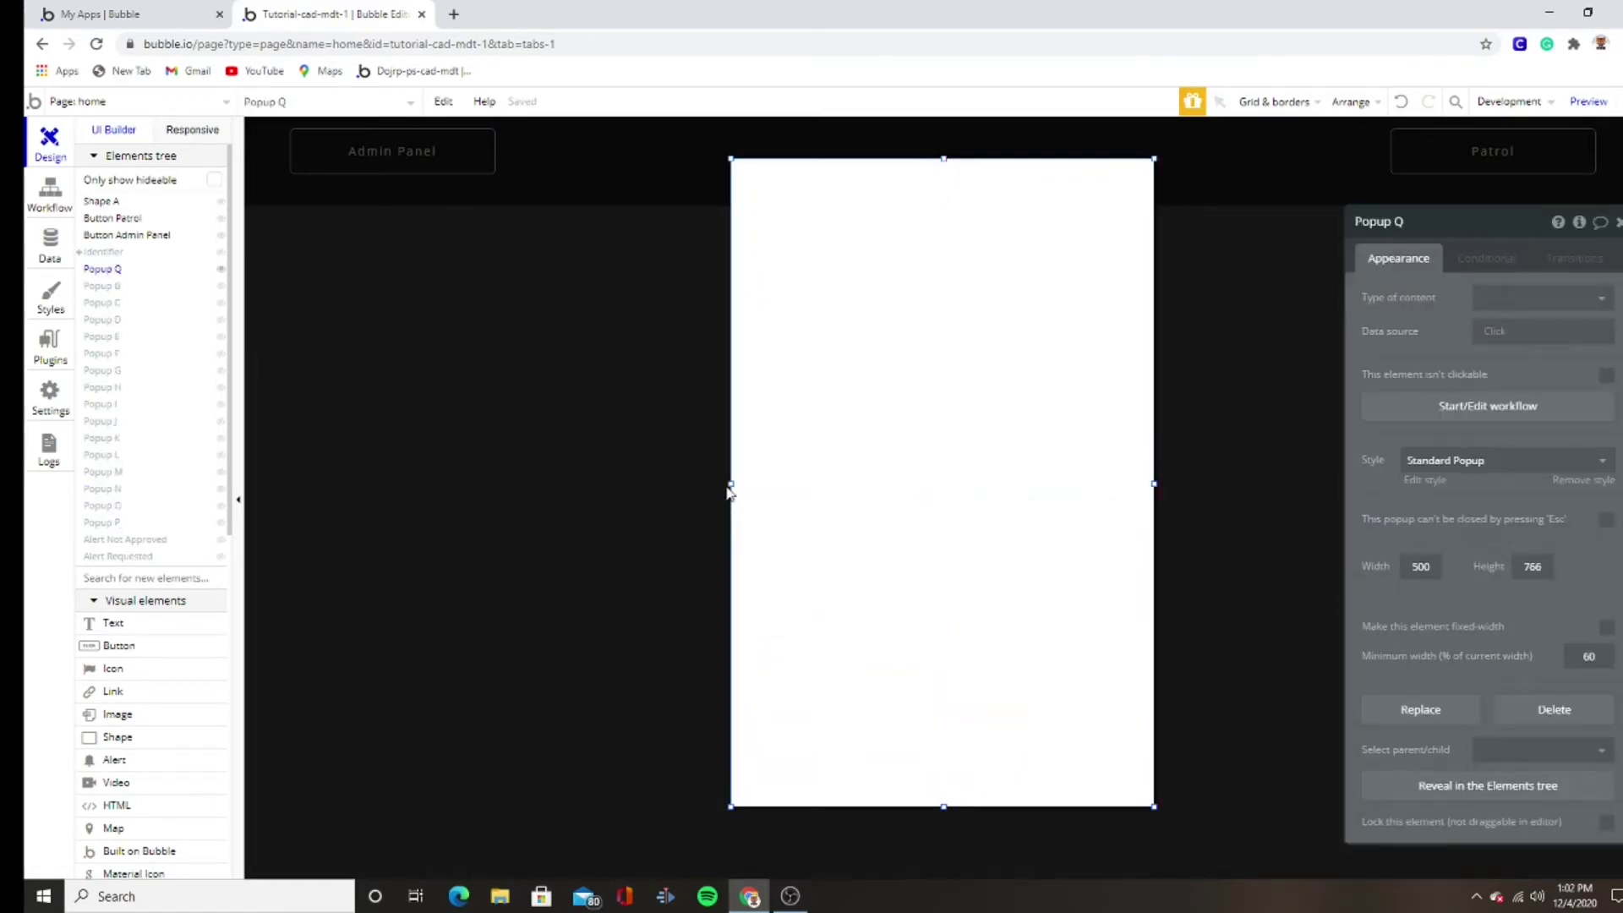
pyautogui.moveTo(730, 483); pyautogui.dragTo(193, 423)
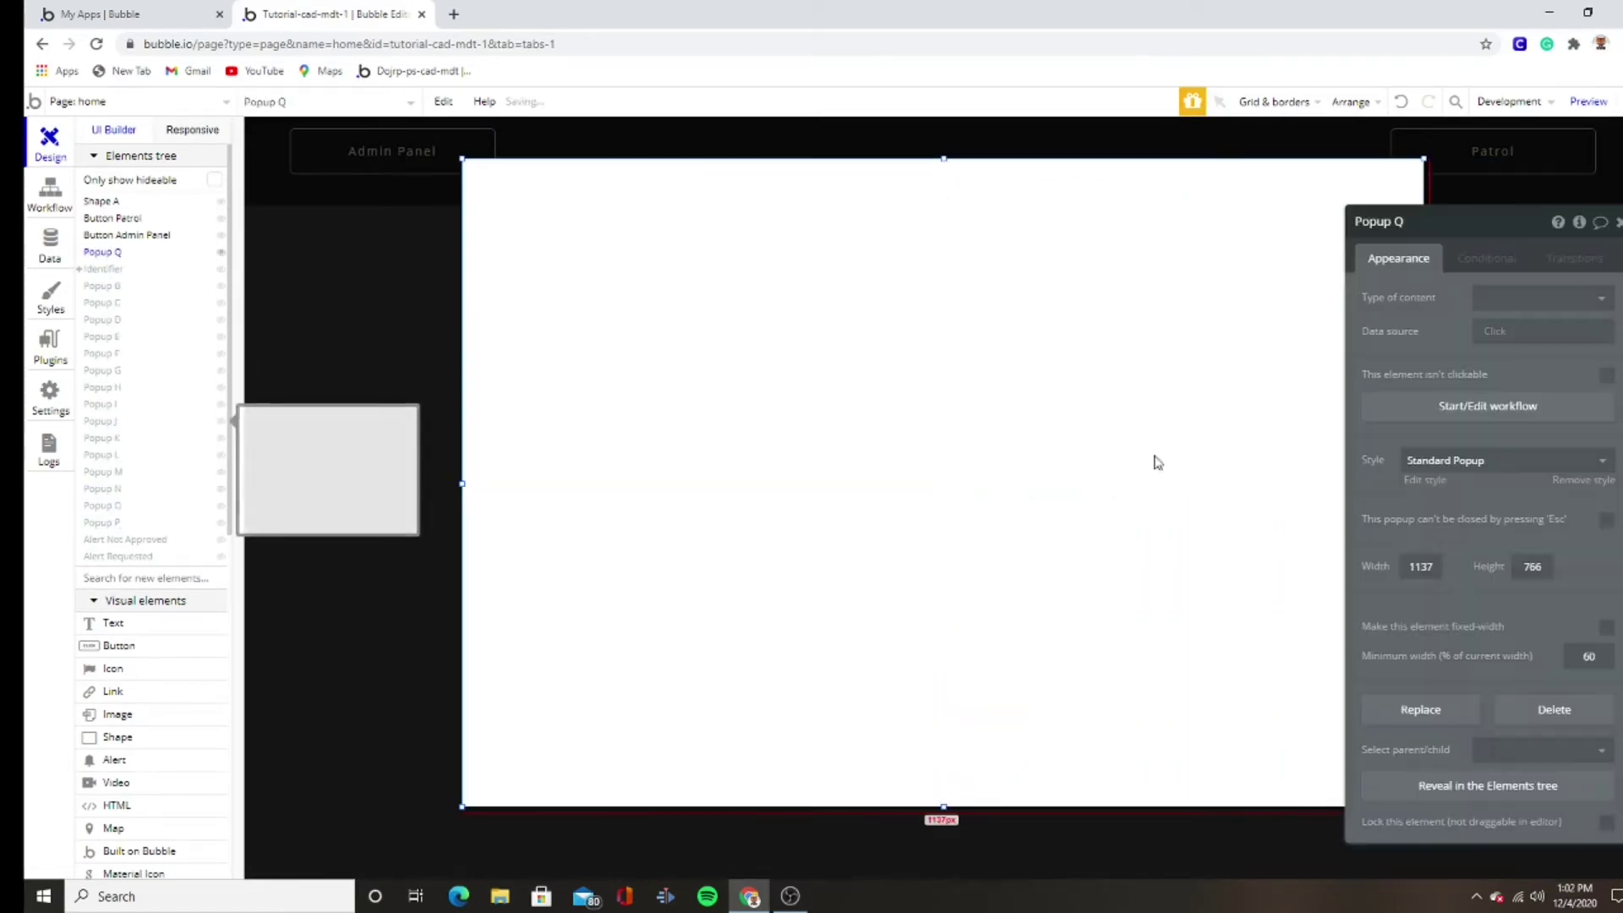
# - Remove the popup's preset style and set its background colour to #333333
pyautogui.click(1574, 481)
pyautogui.click(1511, 546)
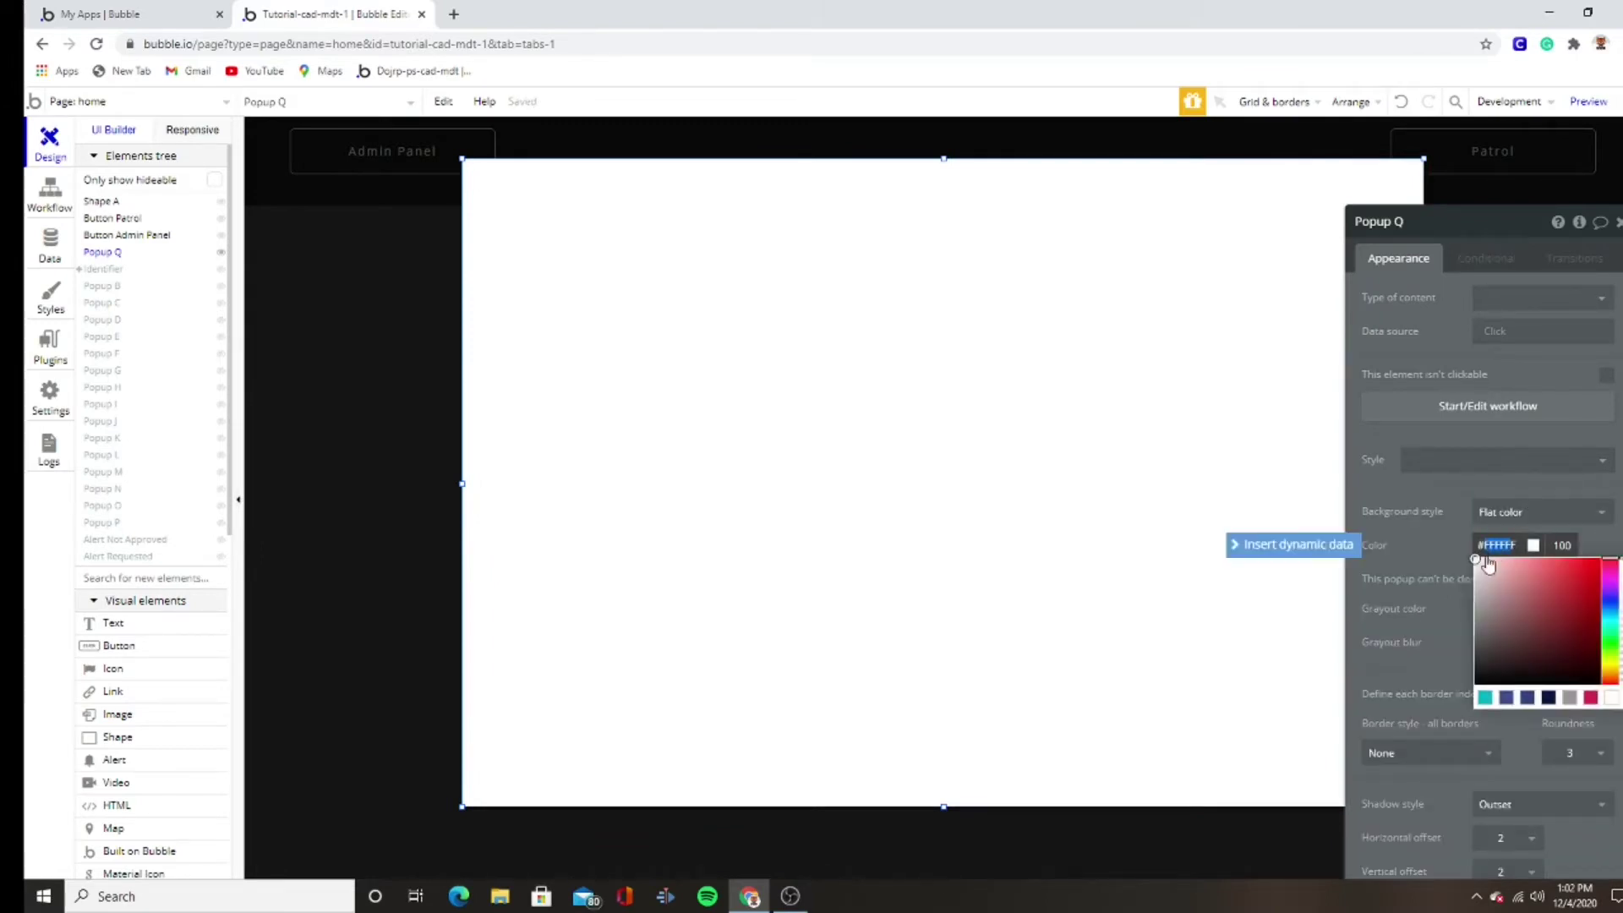
pyautogui.press('Return')
pyautogui.write('#3333')
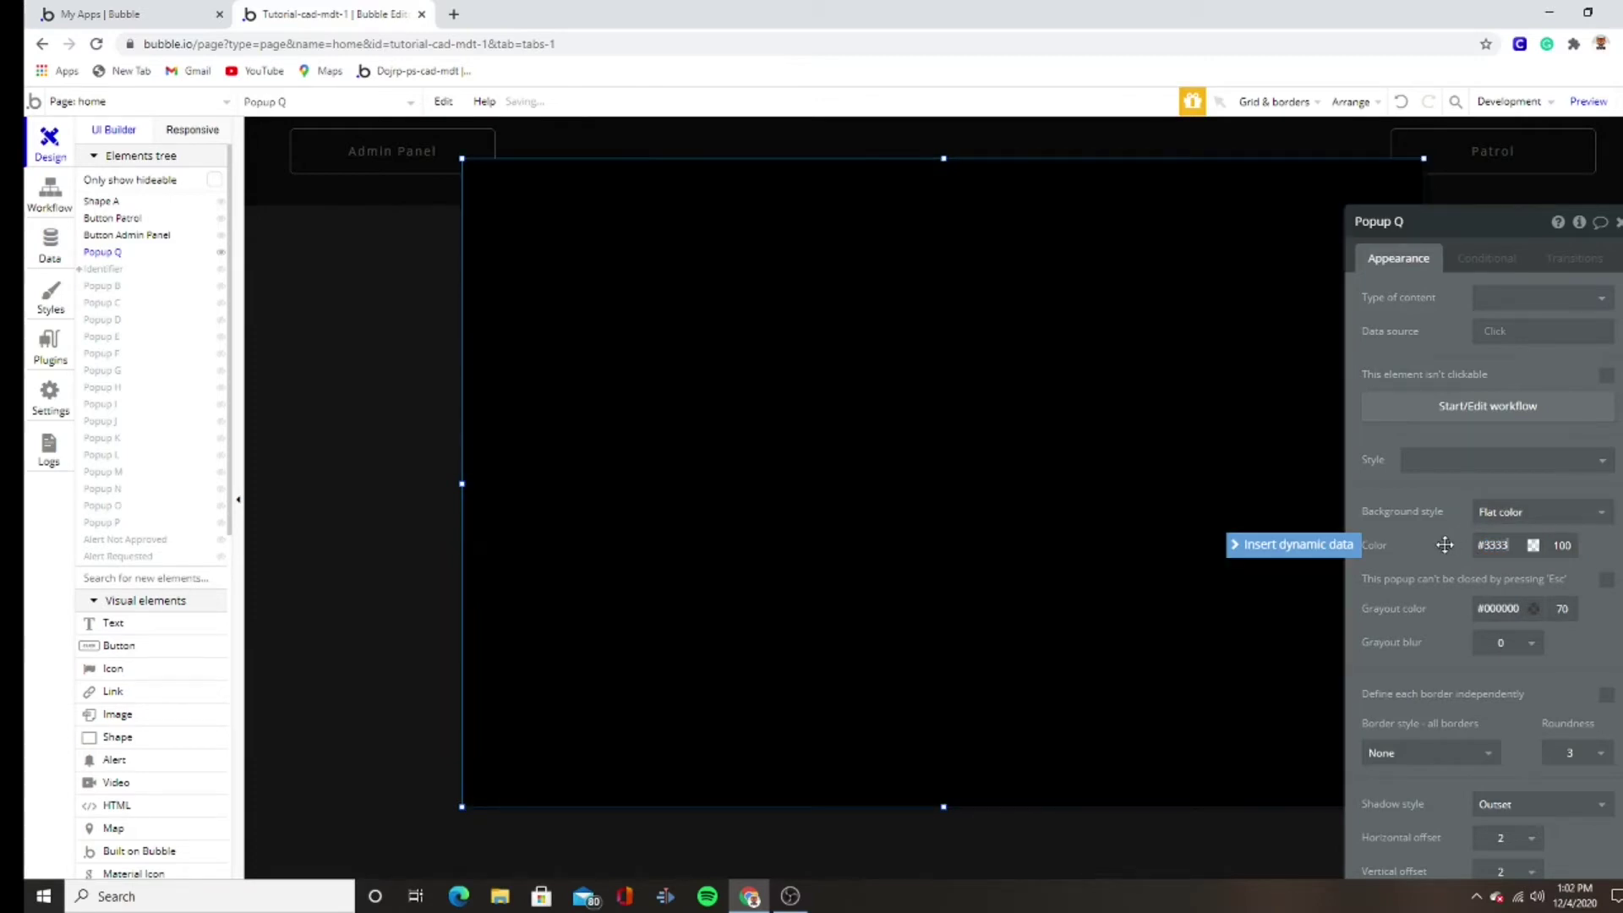
pyautogui.press('Return')
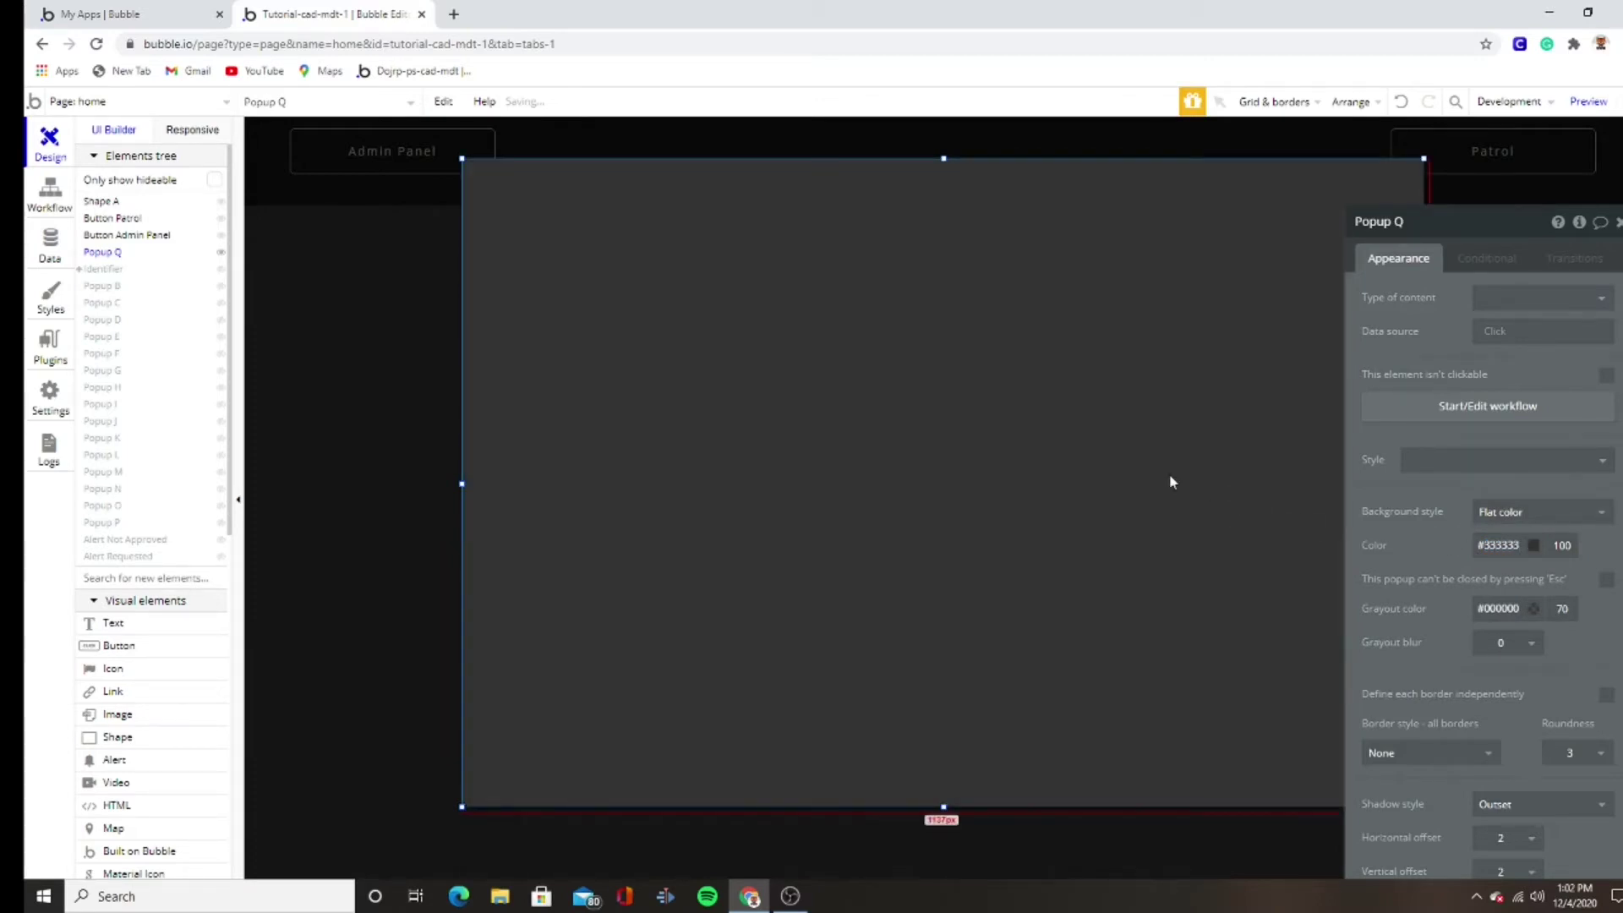
pyautogui.click(180, 625)
# - Add a 'Department Select' text element across the popup's top and clear its preset style
pyautogui.moveTo(648, 175); pyautogui.dragTo(1225, 234)
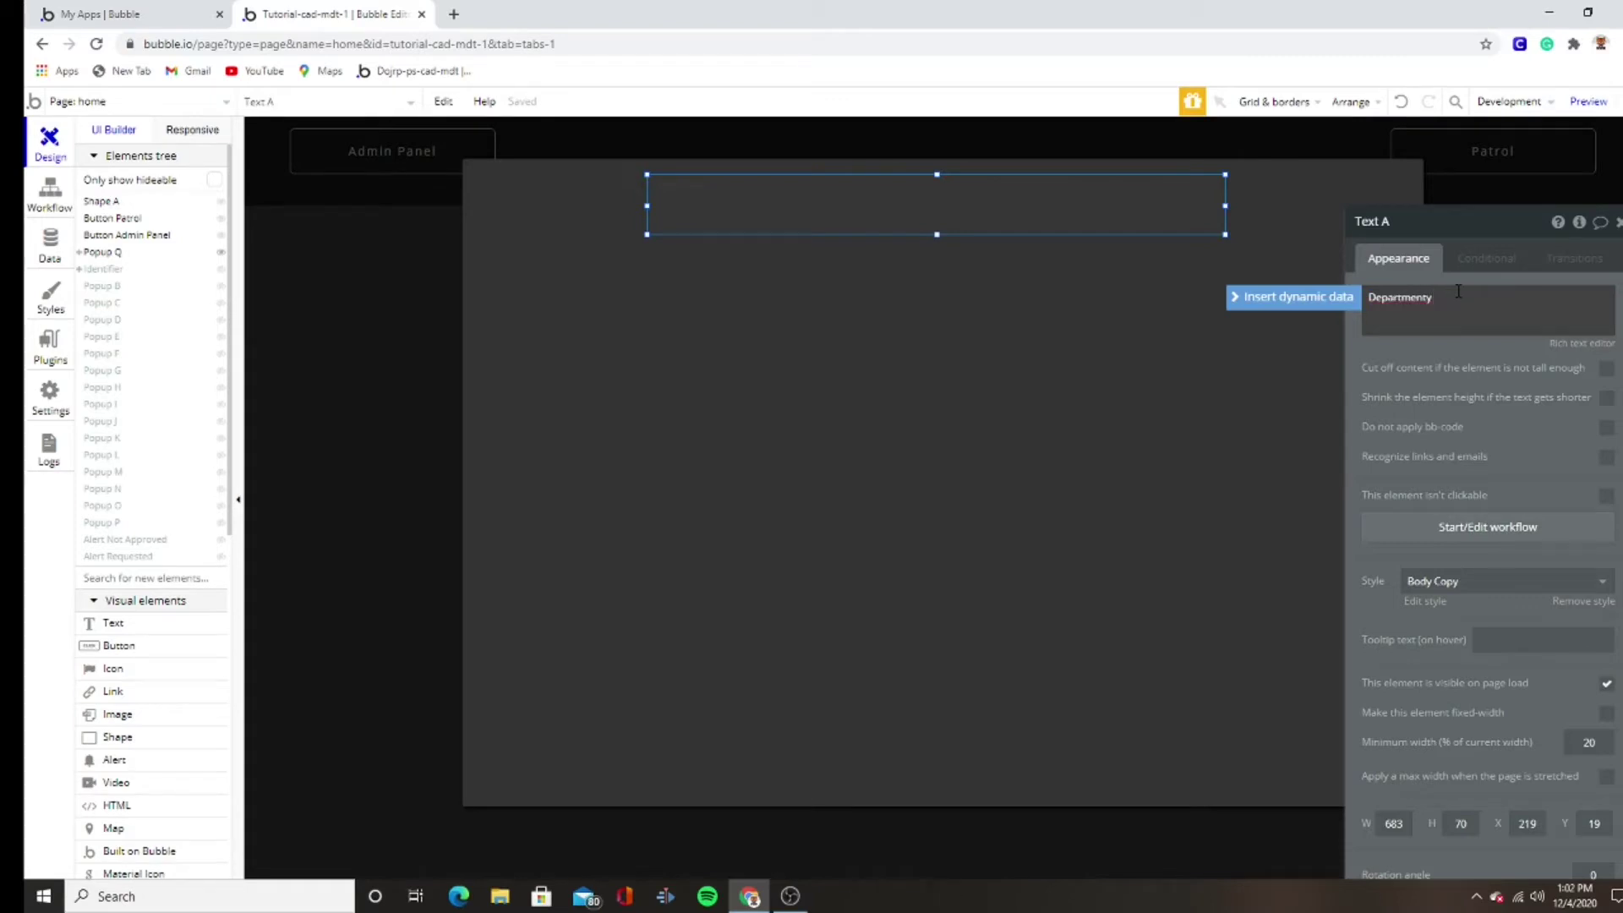
pyautogui.write('Select')
pyautogui.click(1429, 354)
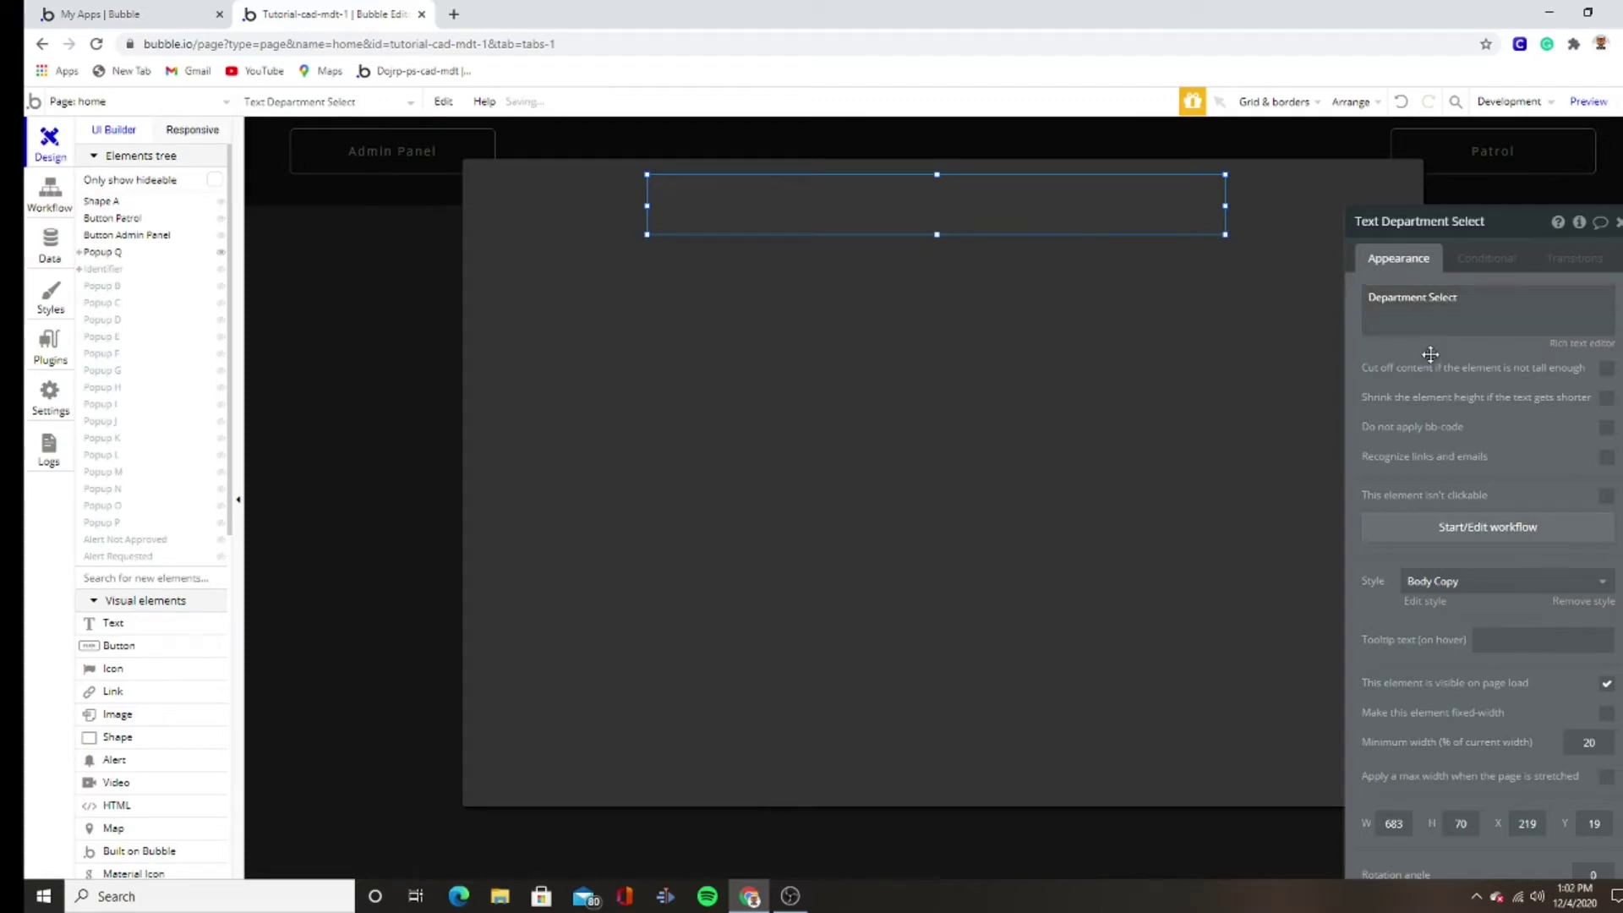
pyautogui.click(1583, 600)
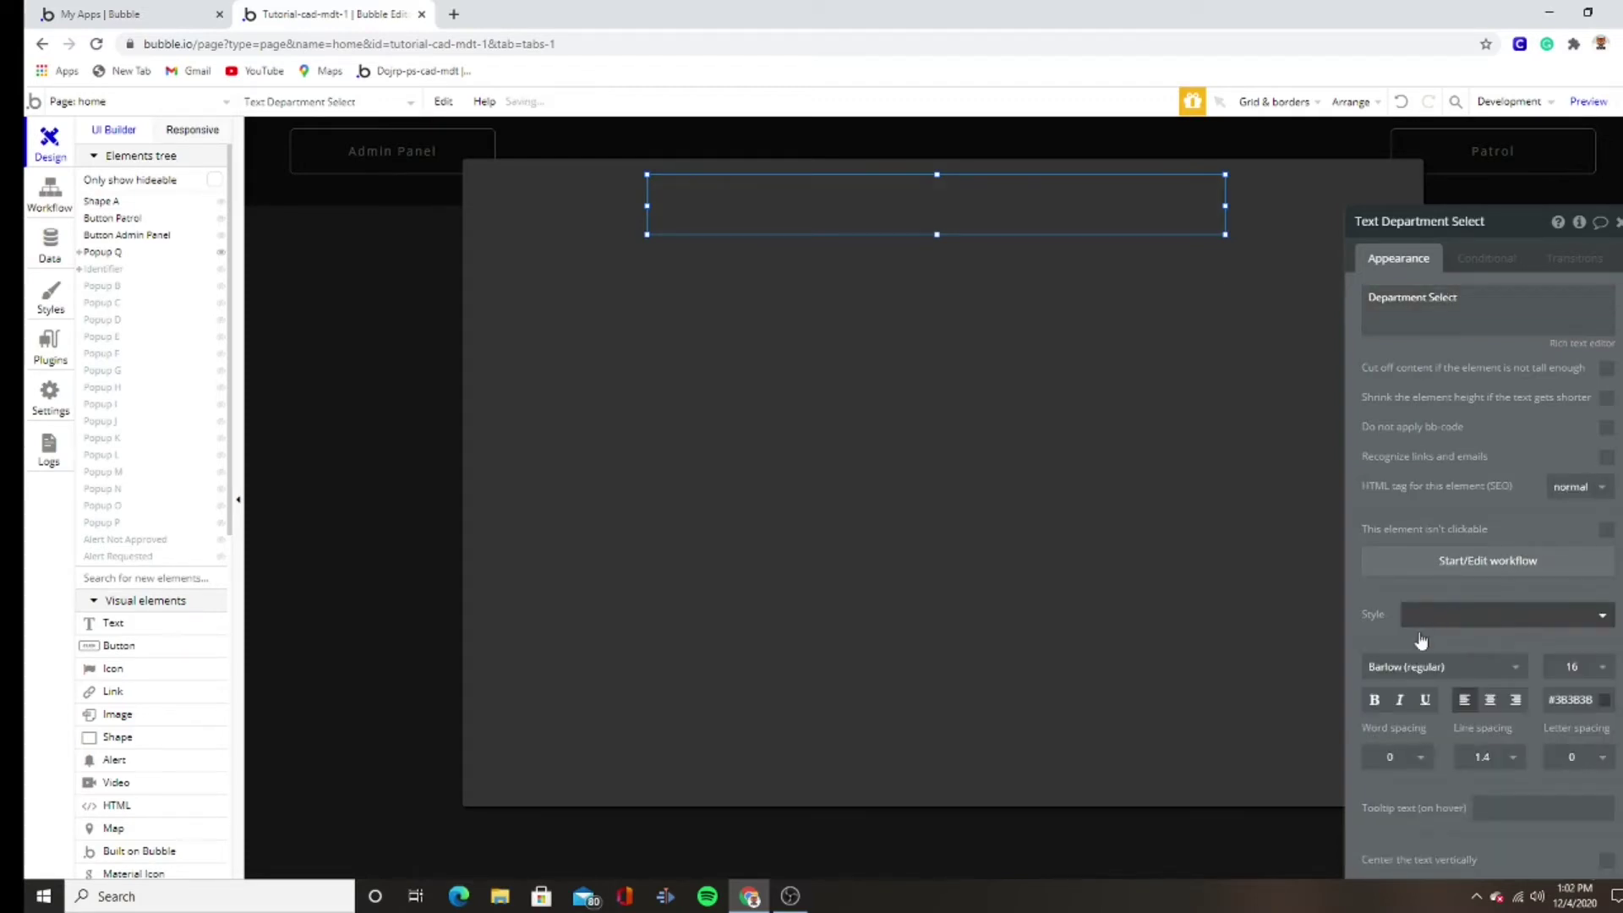
# - Style the title in Open Sans, colour #FFFFFF, font size 36
pyautogui.click(1428, 666)
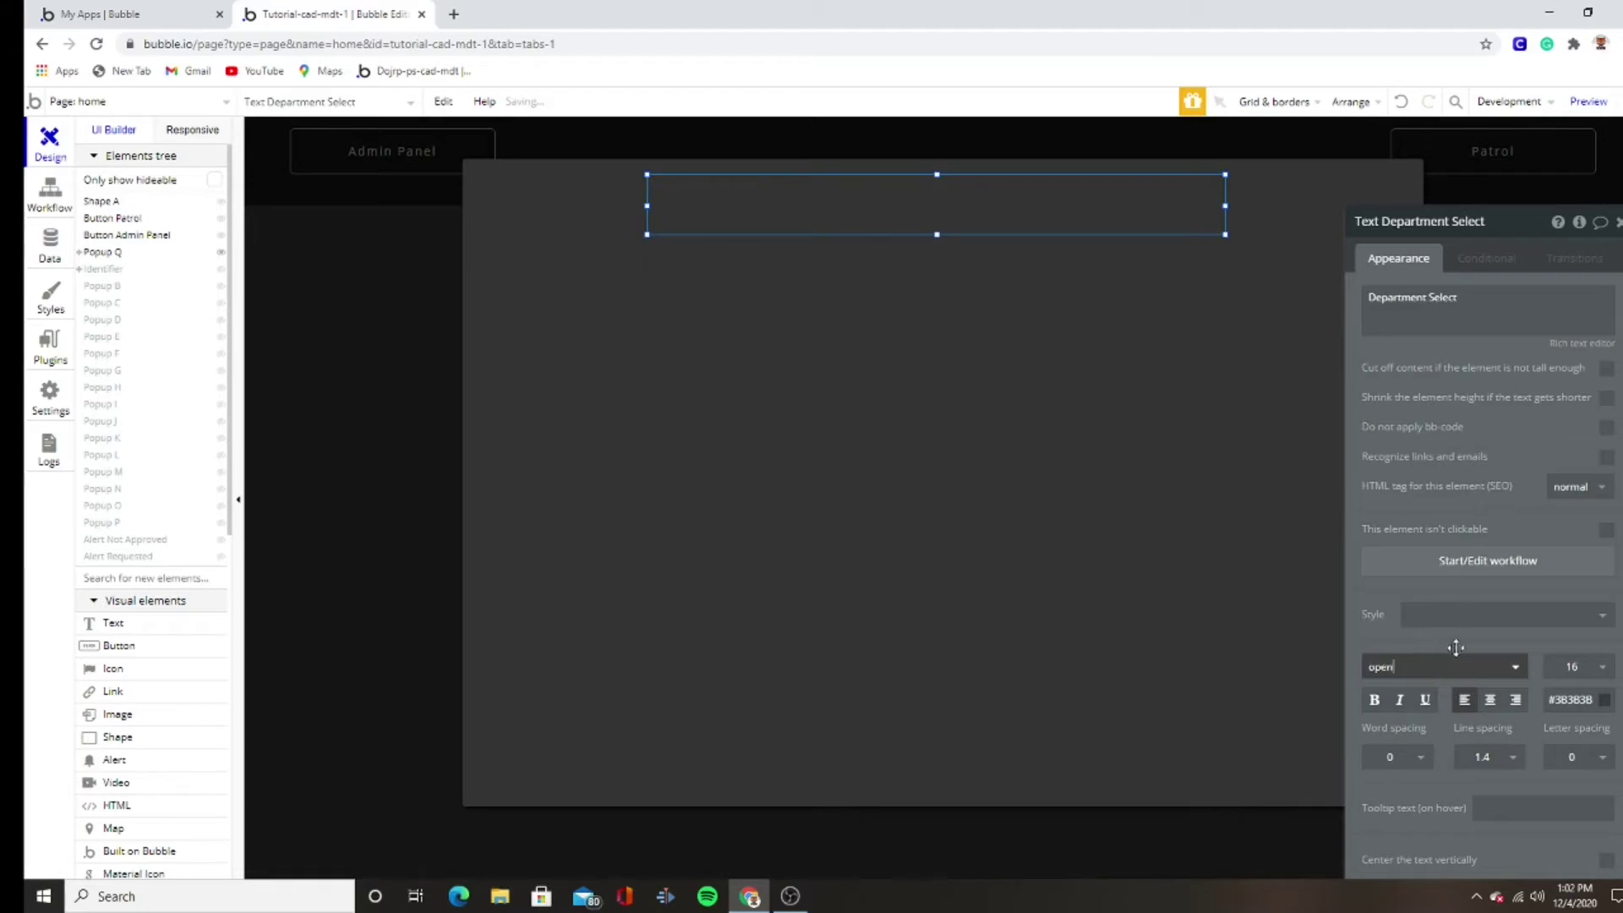
pyautogui.write('open')
pyautogui.click(1409, 689)
pyautogui.click(1577, 699)
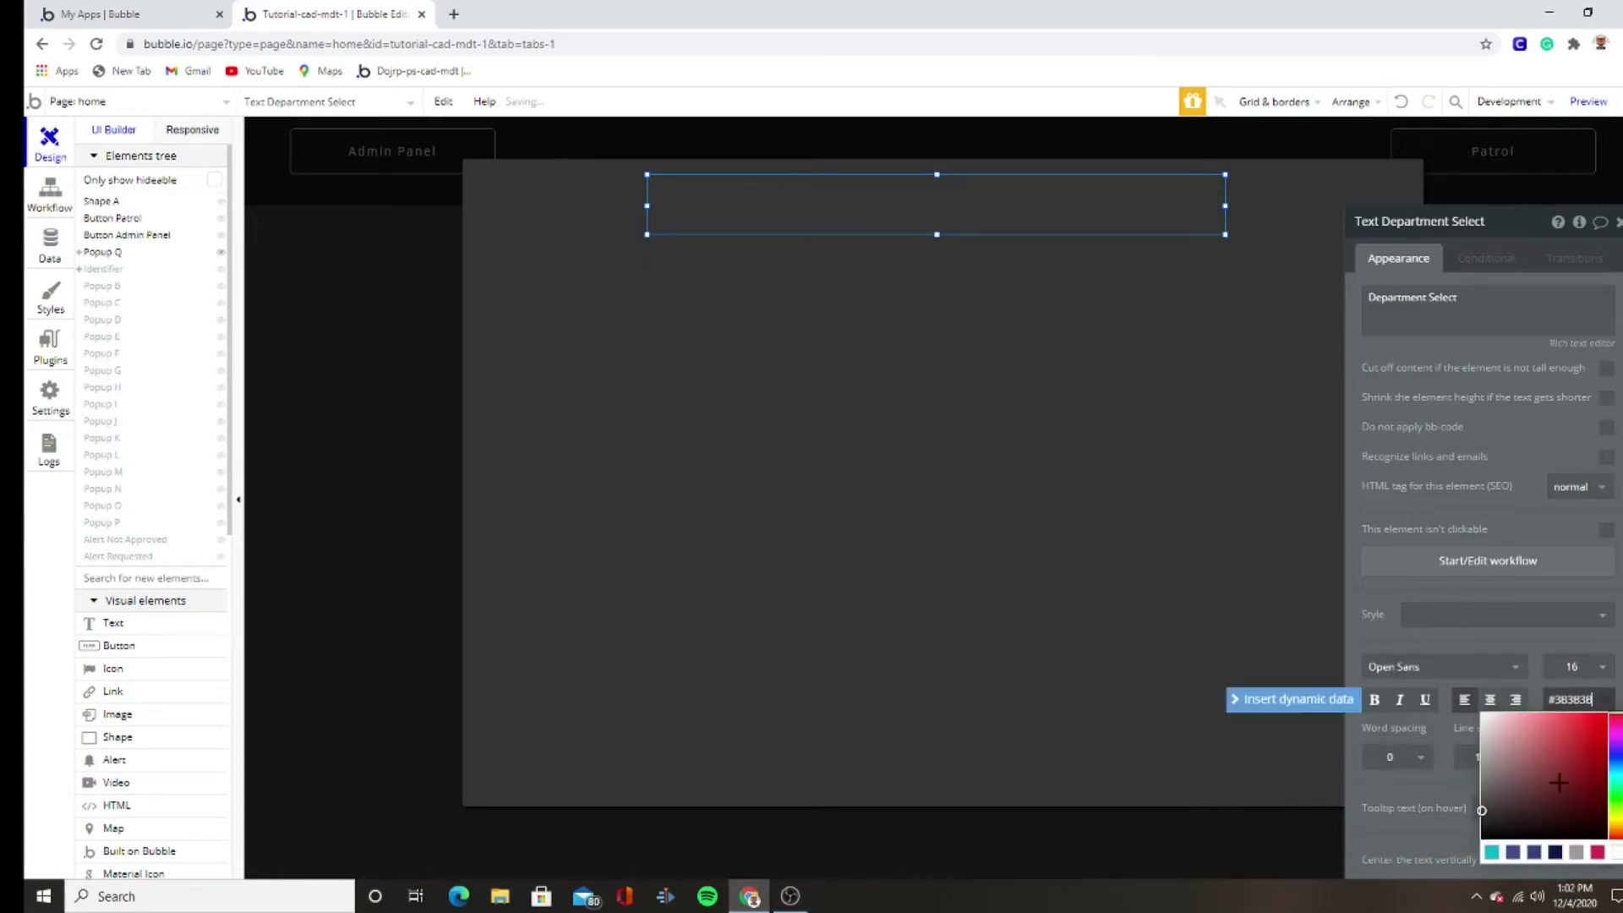
pyautogui.write('#FFFFFF')
pyautogui.click(1577, 666)
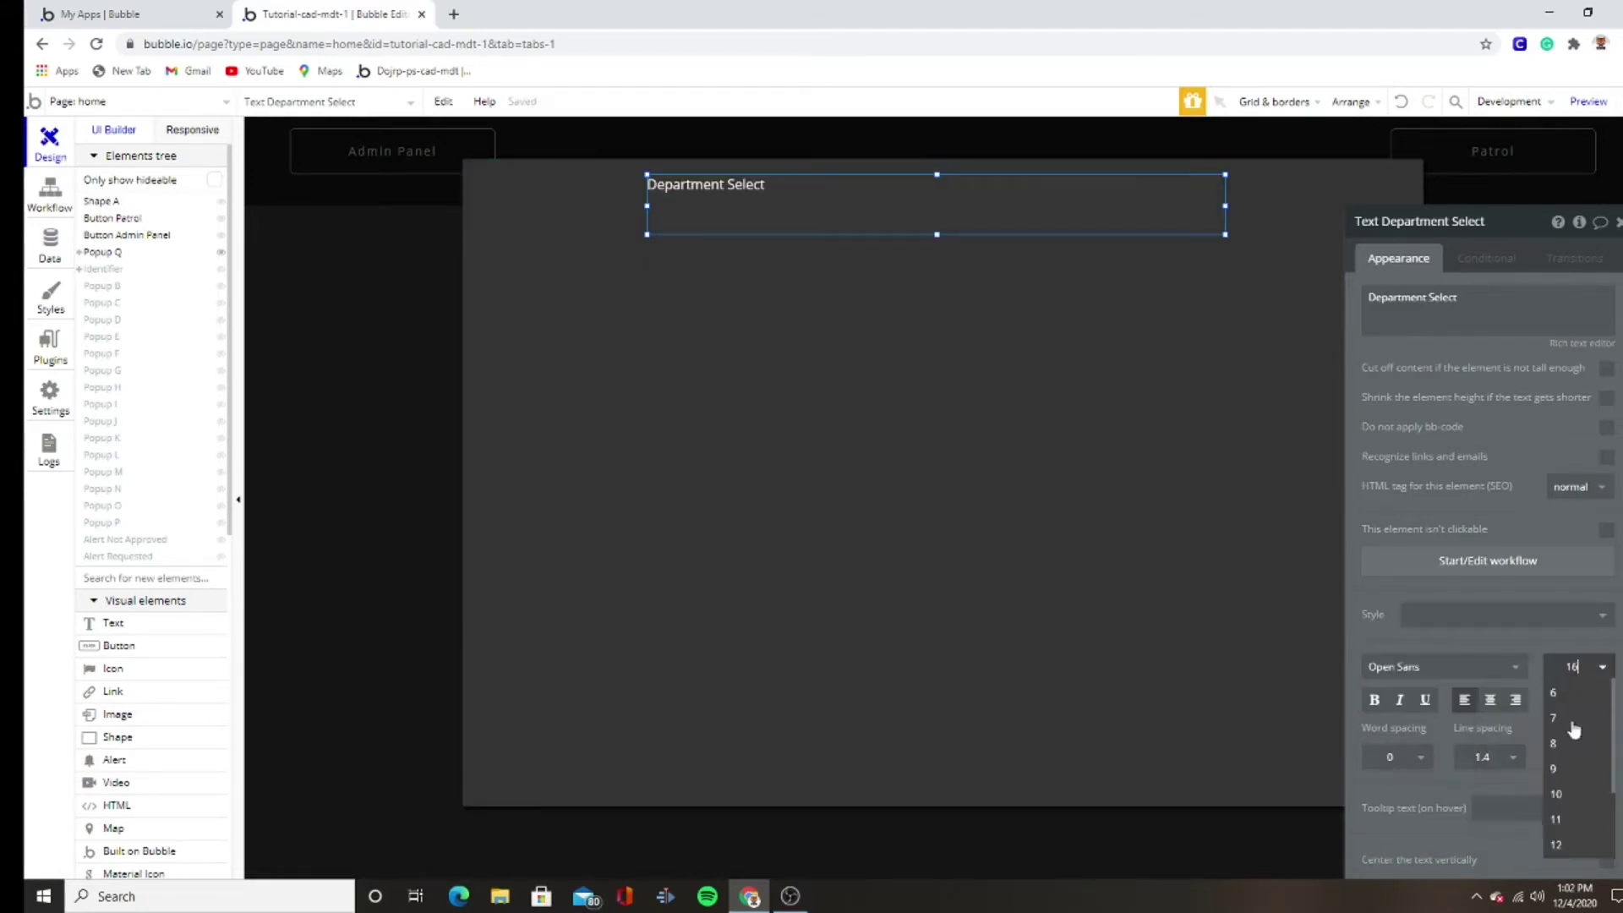
pyautogui.click(1563, 821)
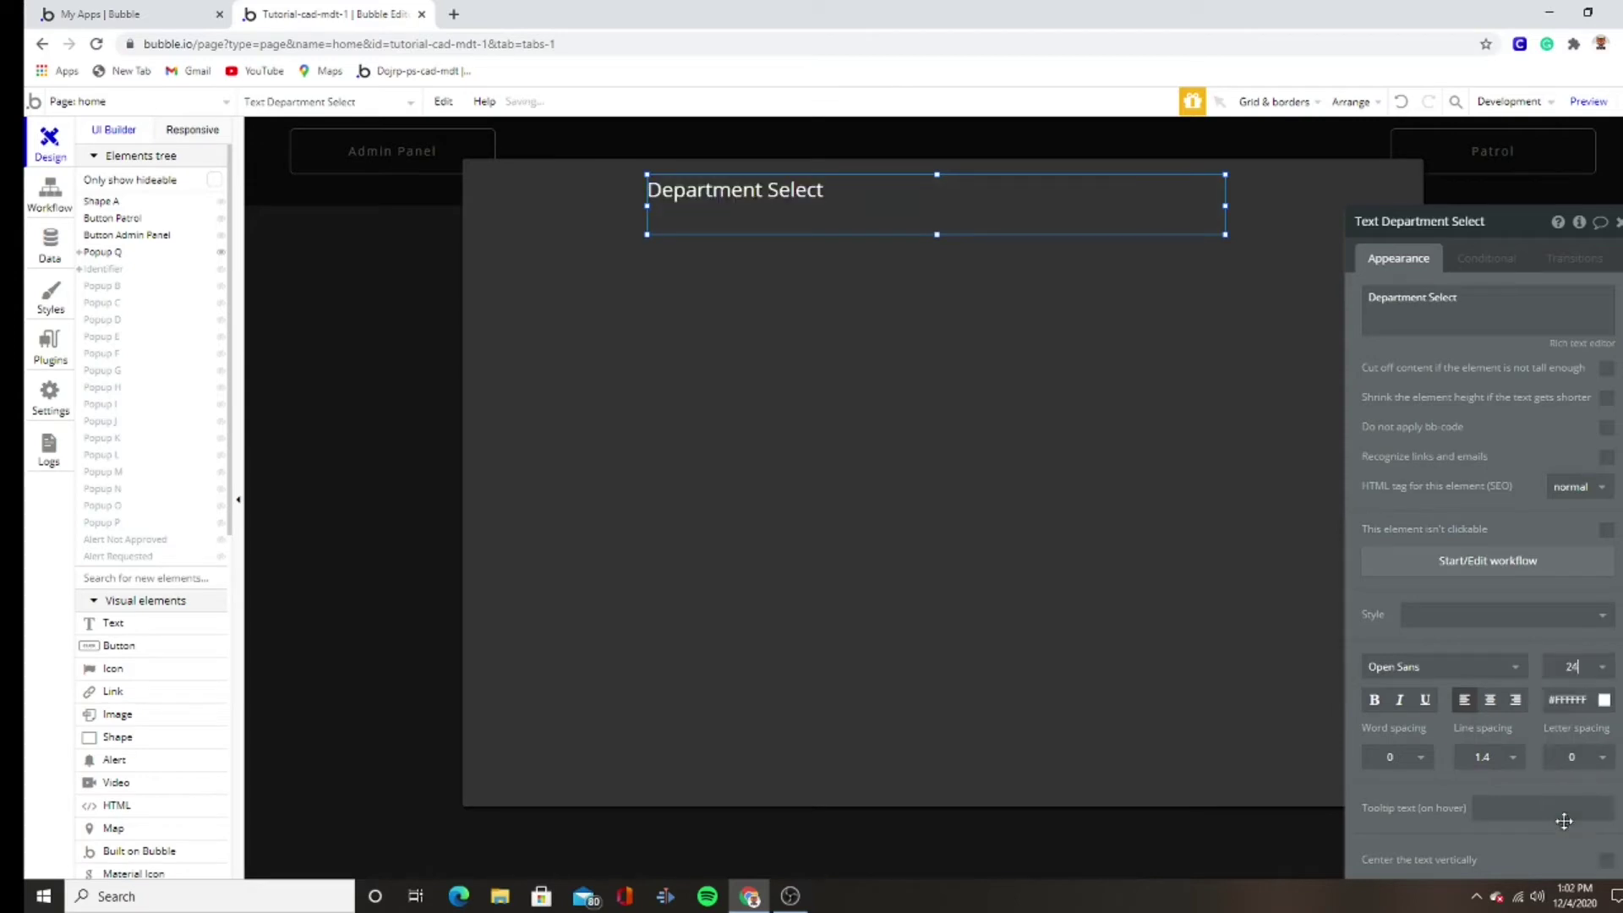
pyautogui.click(1579, 668)
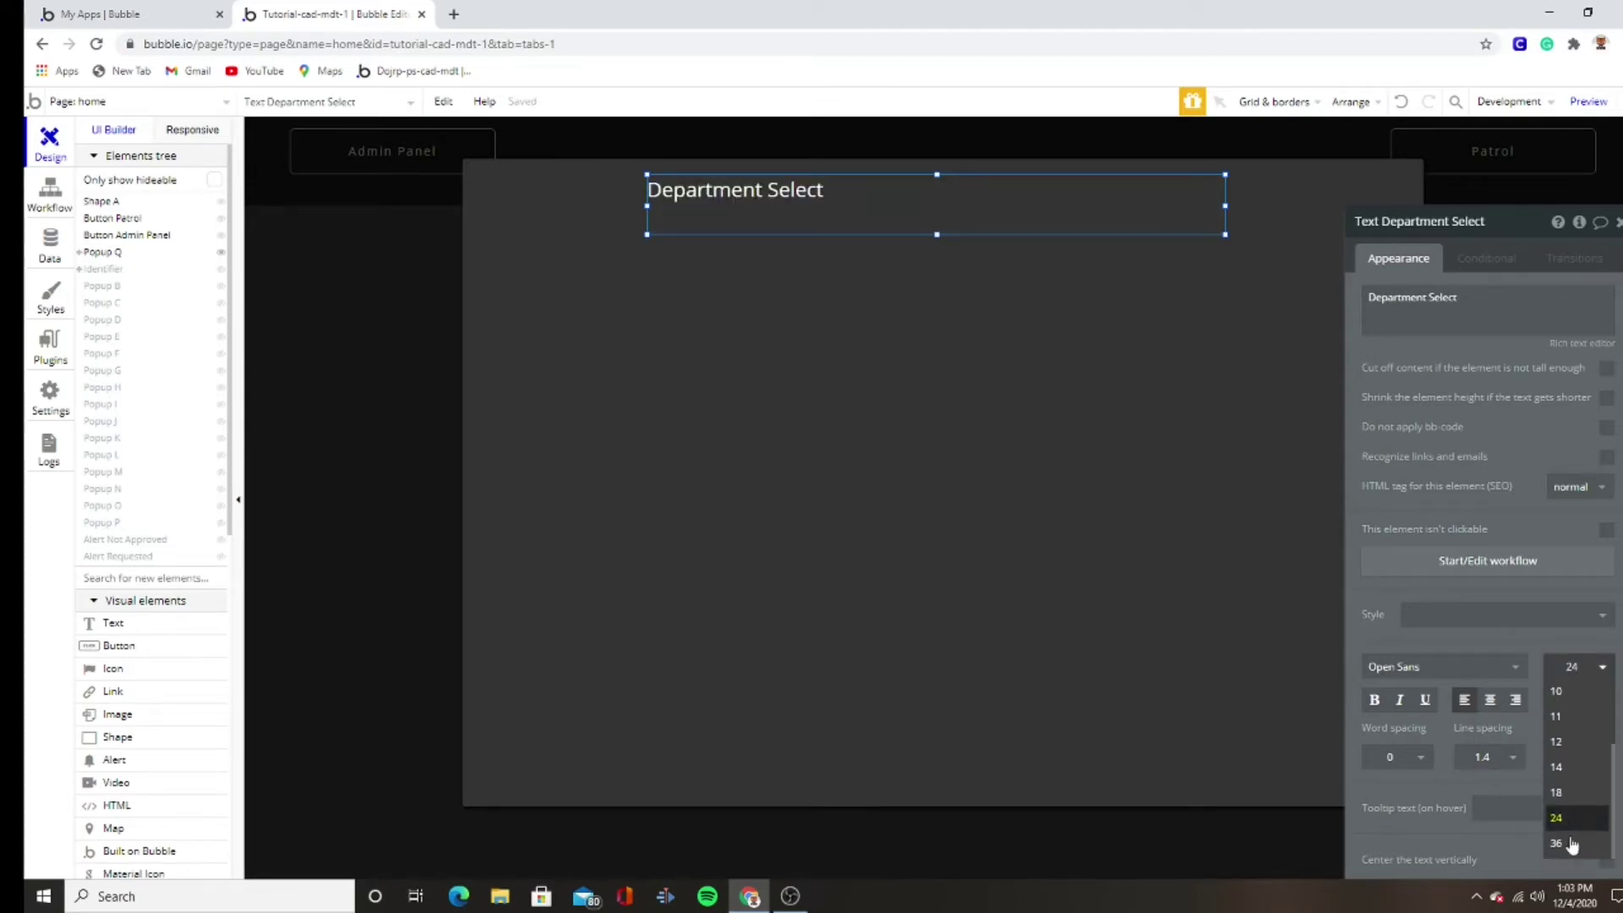
pyautogui.click(1570, 842)
# - Narrow the title box to fit its text and centre it horizontally in the popup
pyautogui.moveTo(1225, 234); pyautogui.dragTo(931, 238)
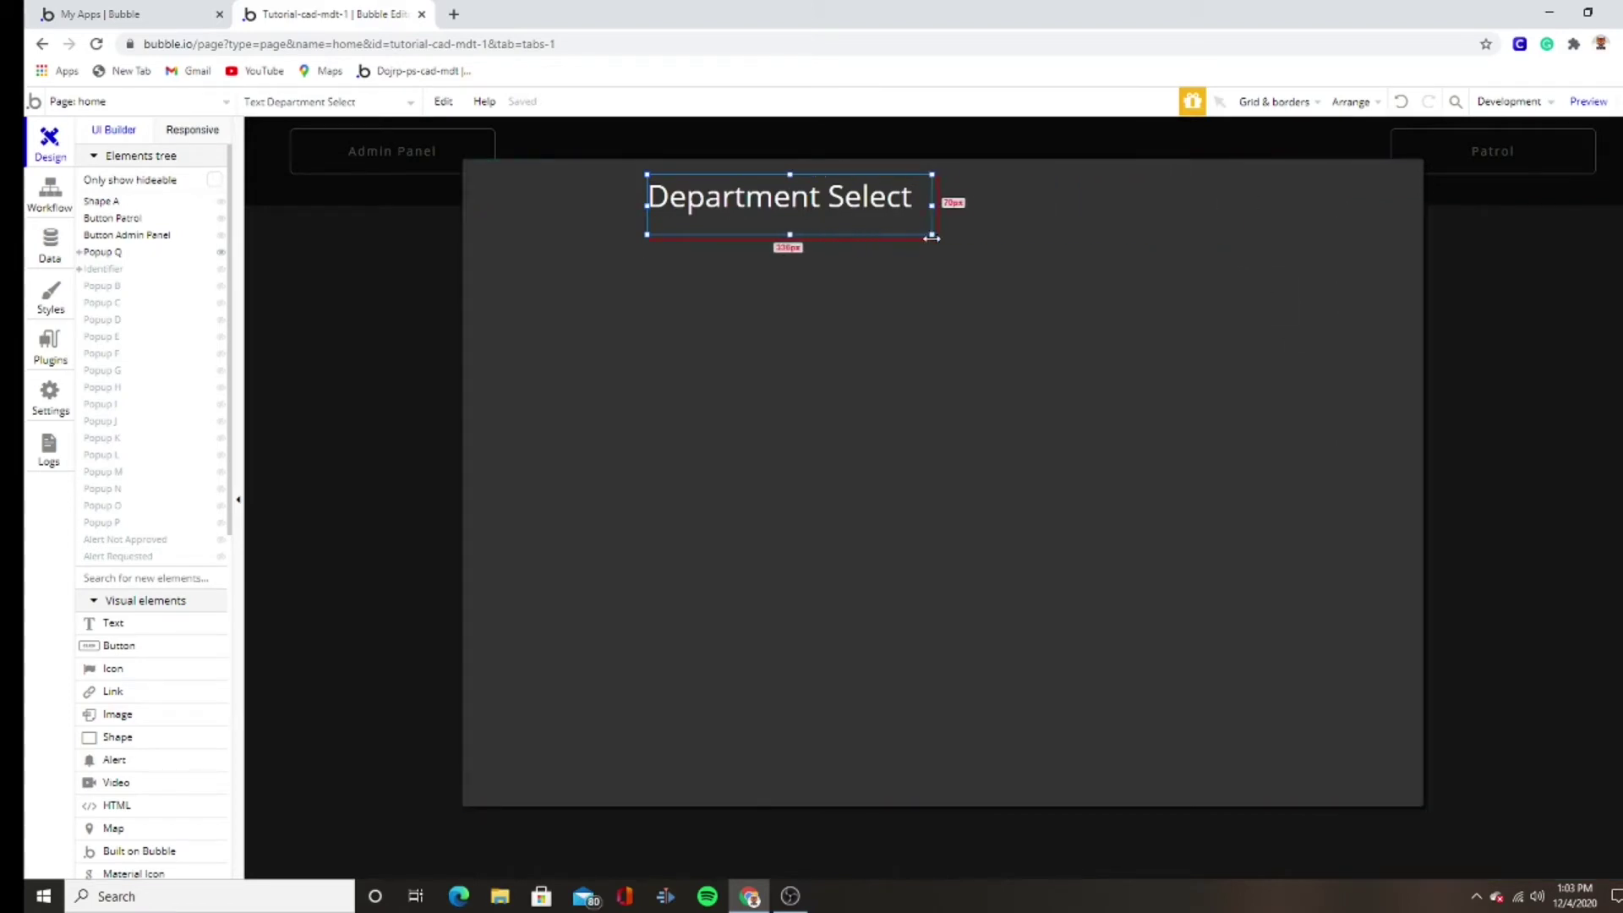
pyautogui.click(1362, 105)
pyautogui.click(1347, 174)
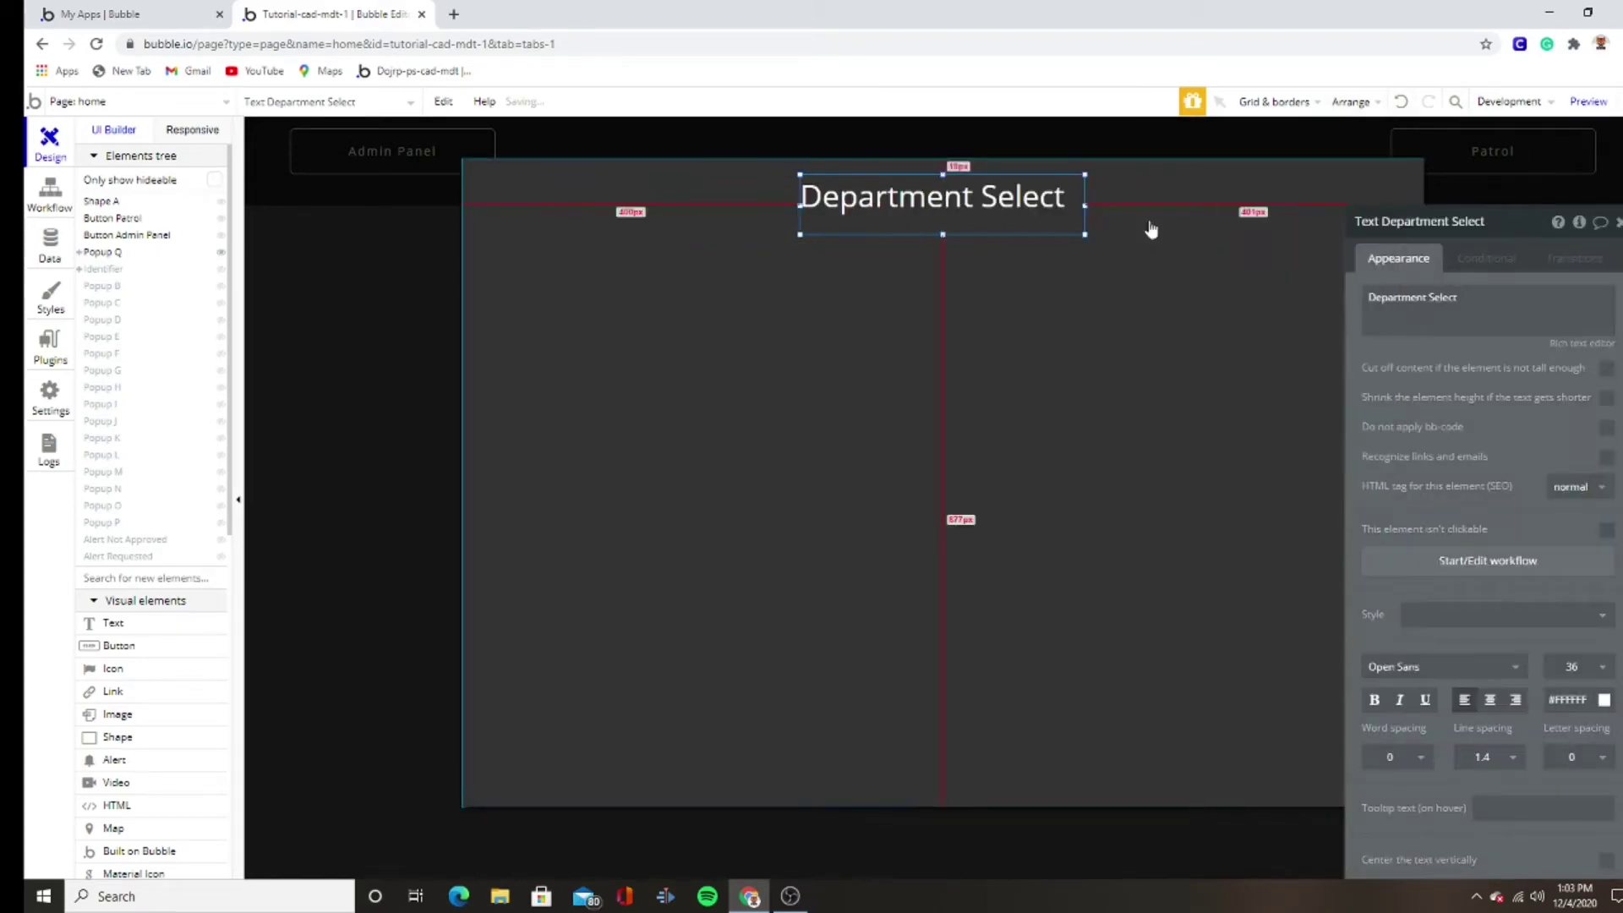
pyautogui.click(970, 329)
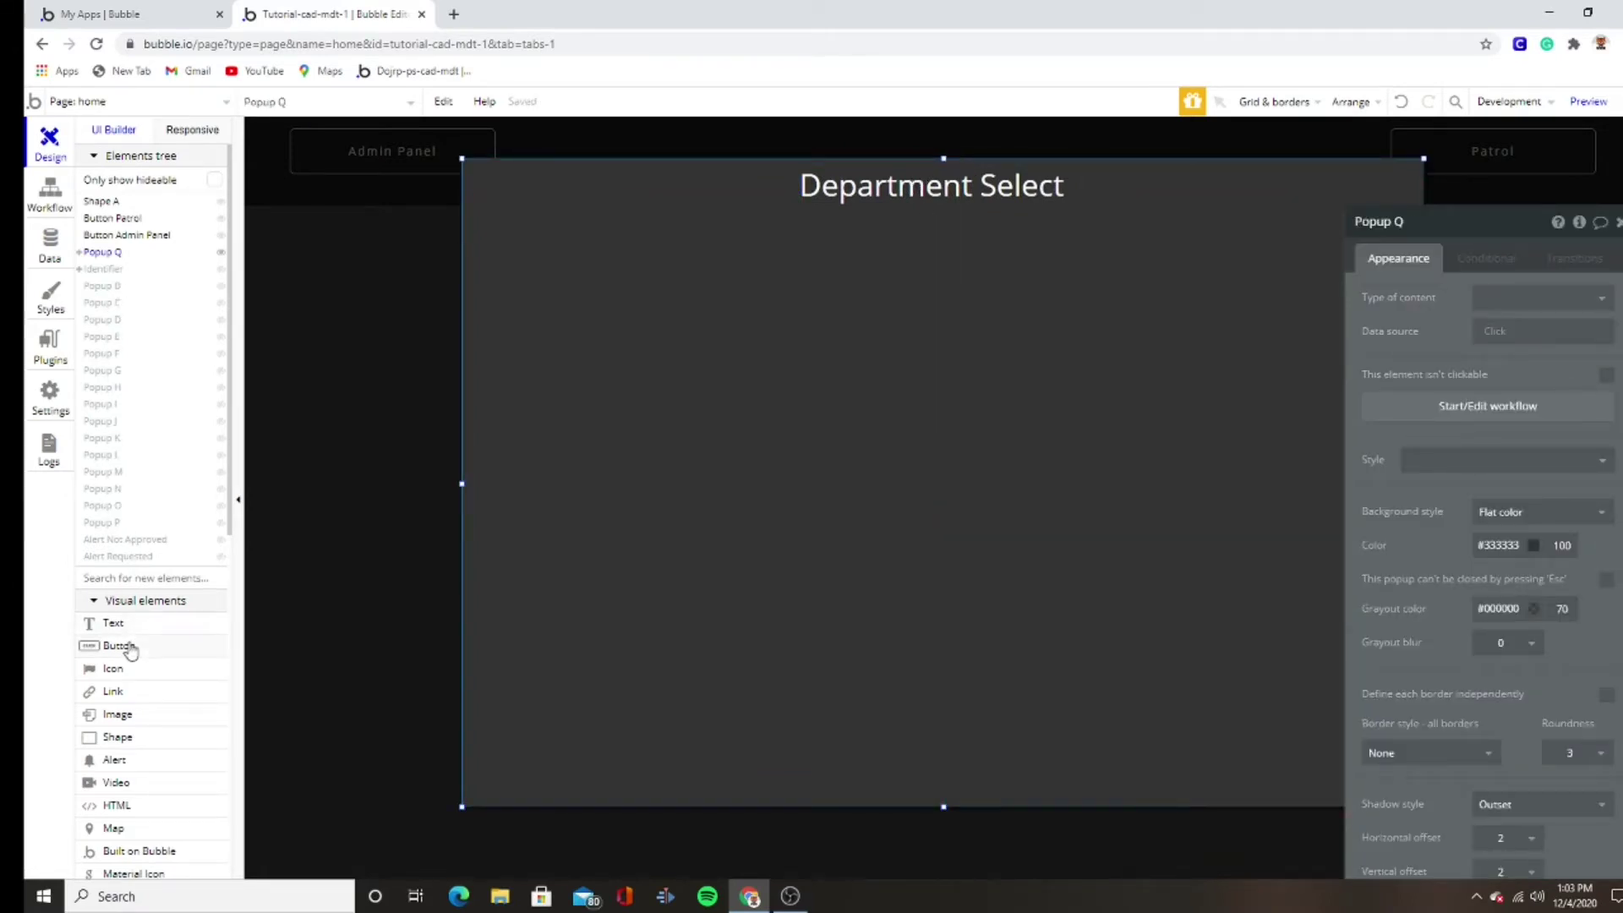
# - Draw Group A below the heading, 412×121 at X 20, Y 95
pyautogui.scroll(-1, 131, 648)
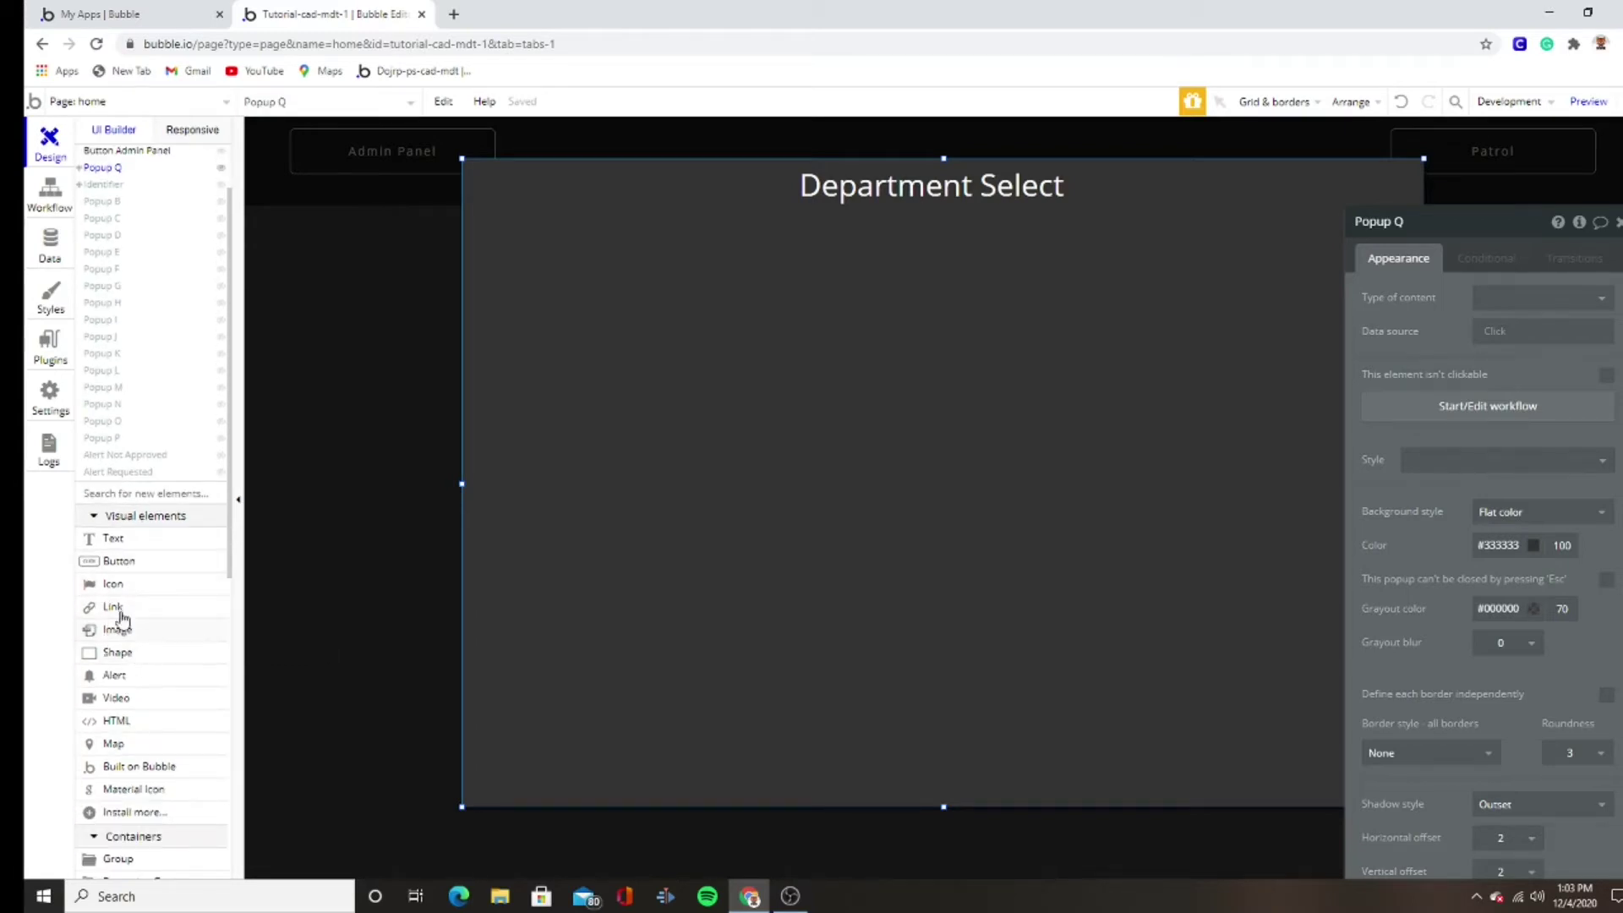
pyautogui.scroll(-1, 161, 694)
pyautogui.scroll(-2, 159, 708)
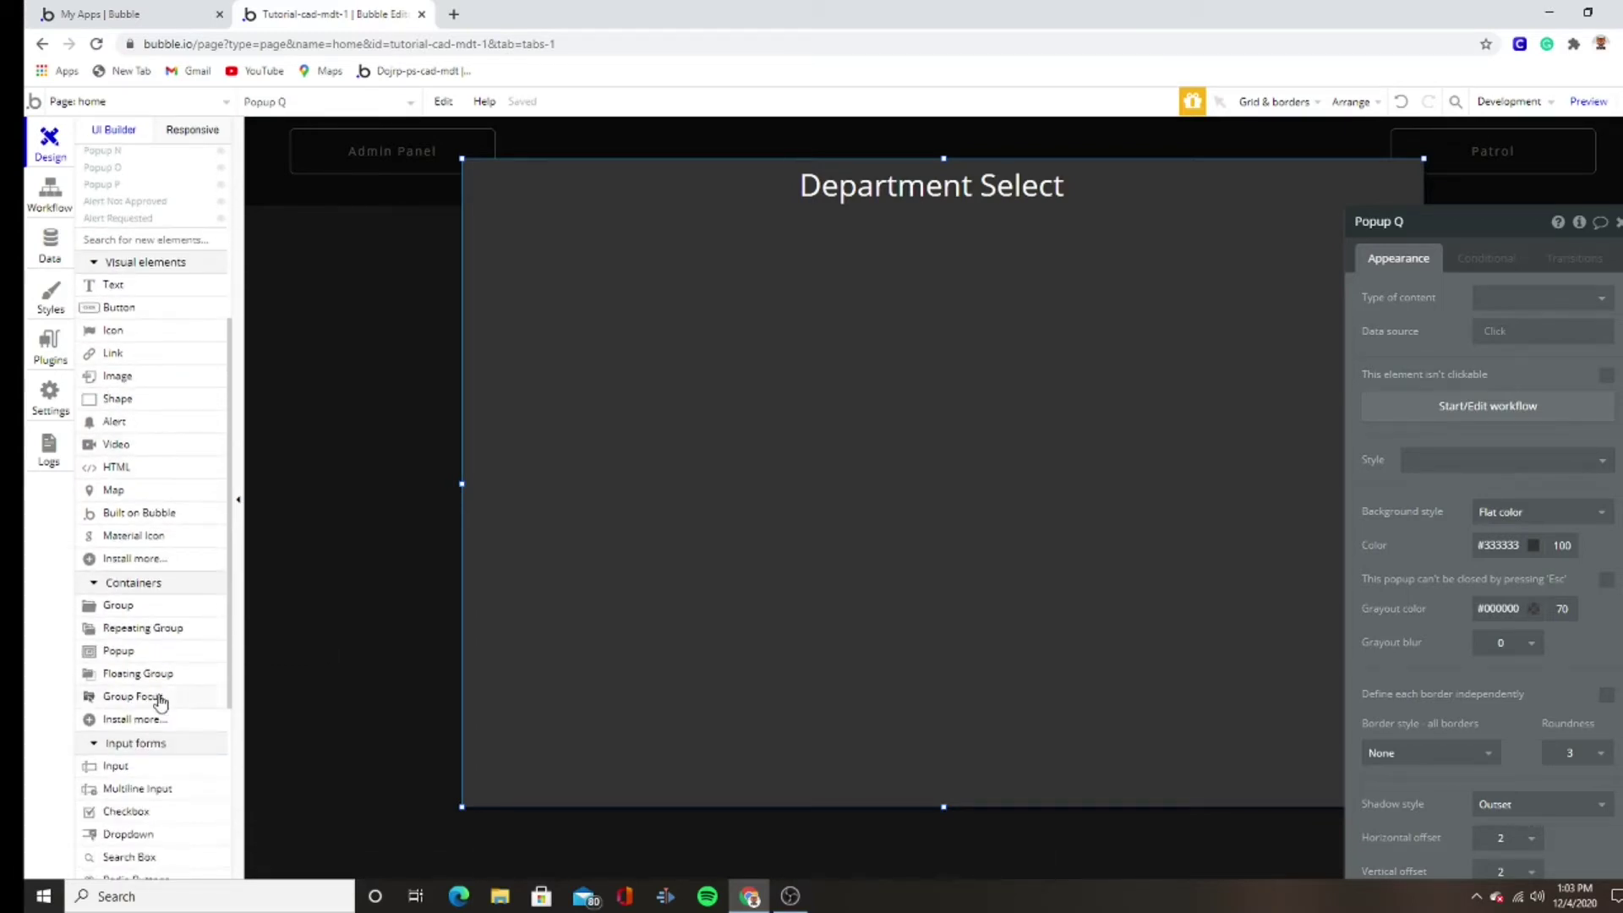
pyautogui.click(143, 610)
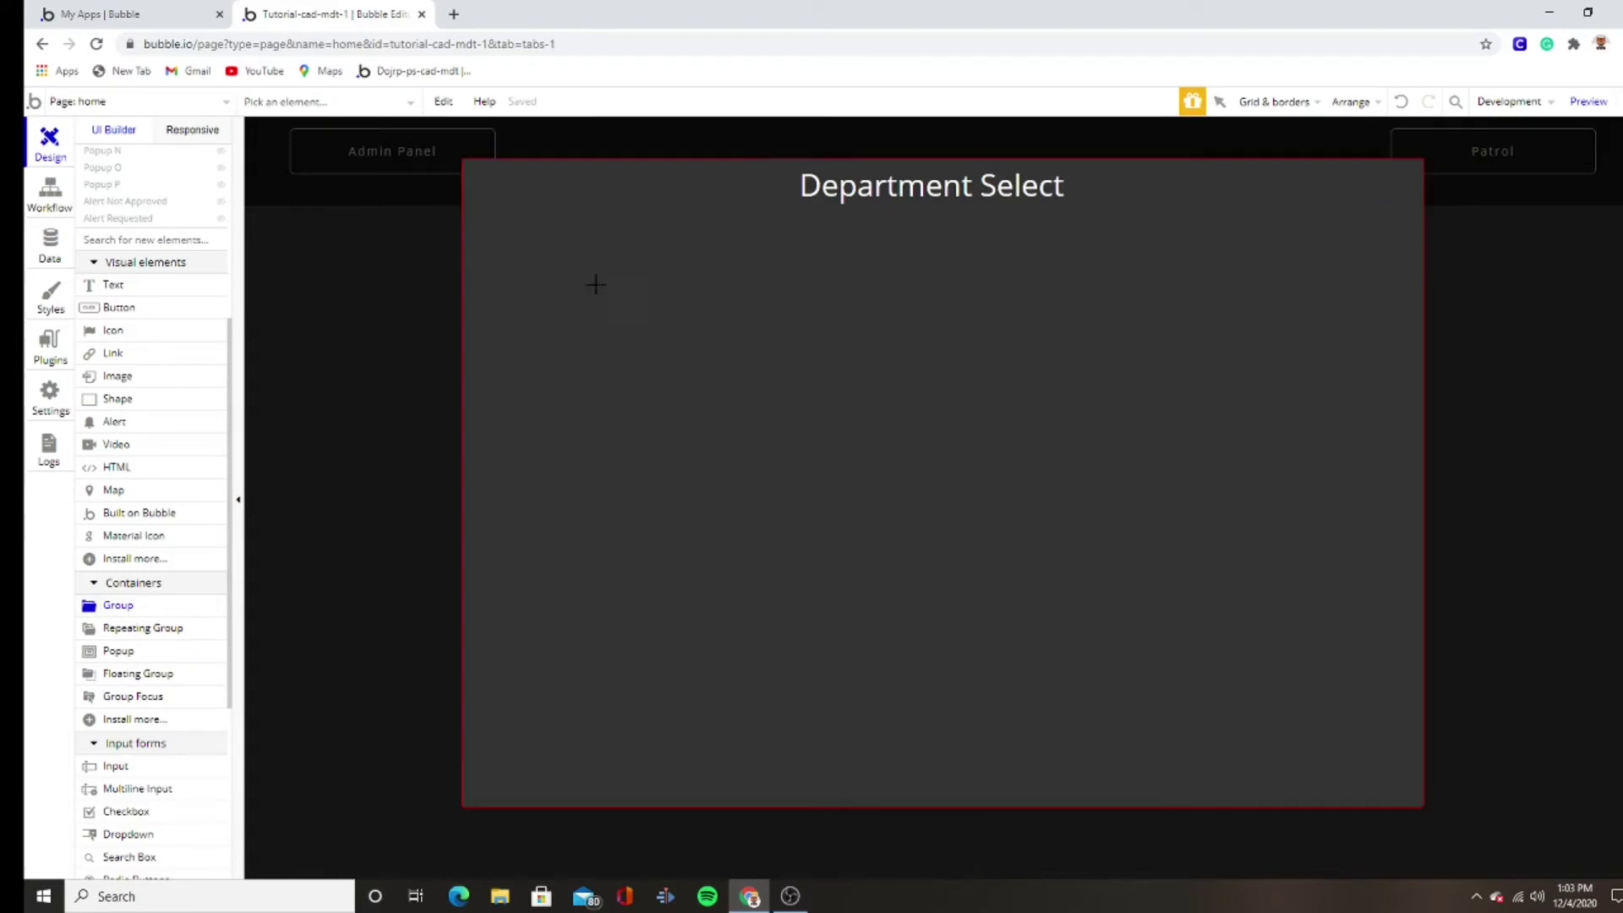
pyautogui.moveTo(531, 246); pyautogui.dragTo(824, 340)
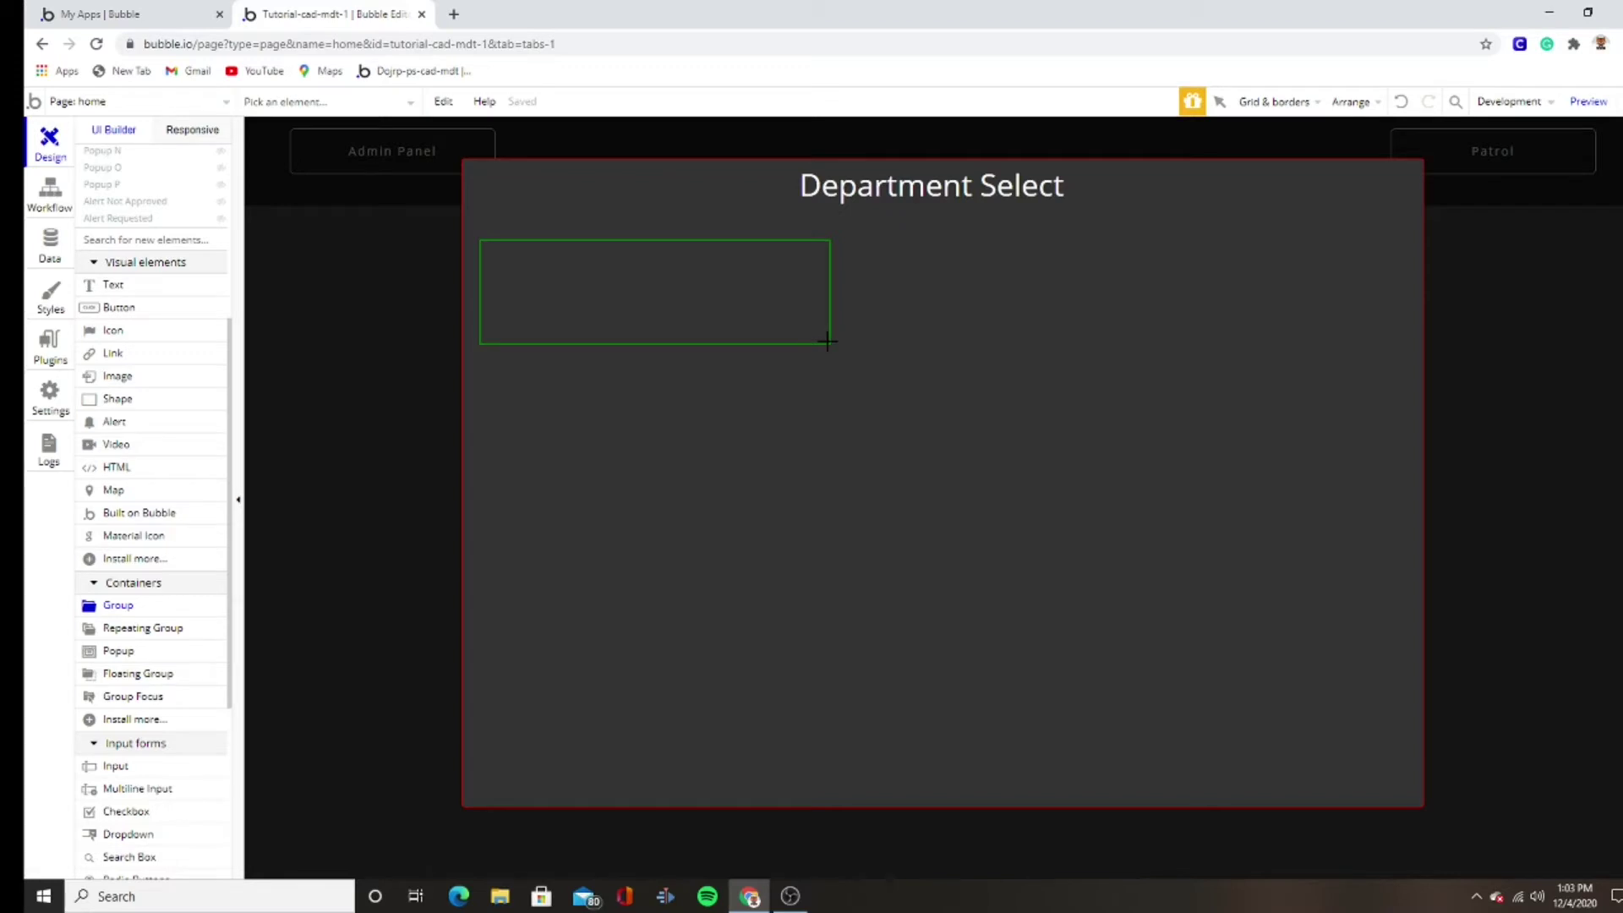
pyautogui.moveTo(826, 341); pyautogui.dragTo(826, 342)
pyautogui.click(786, 554)
# - Strip Group A's preset style and give it a flat #FFFFFF background with roundness 10
pyautogui.click(645, 304)
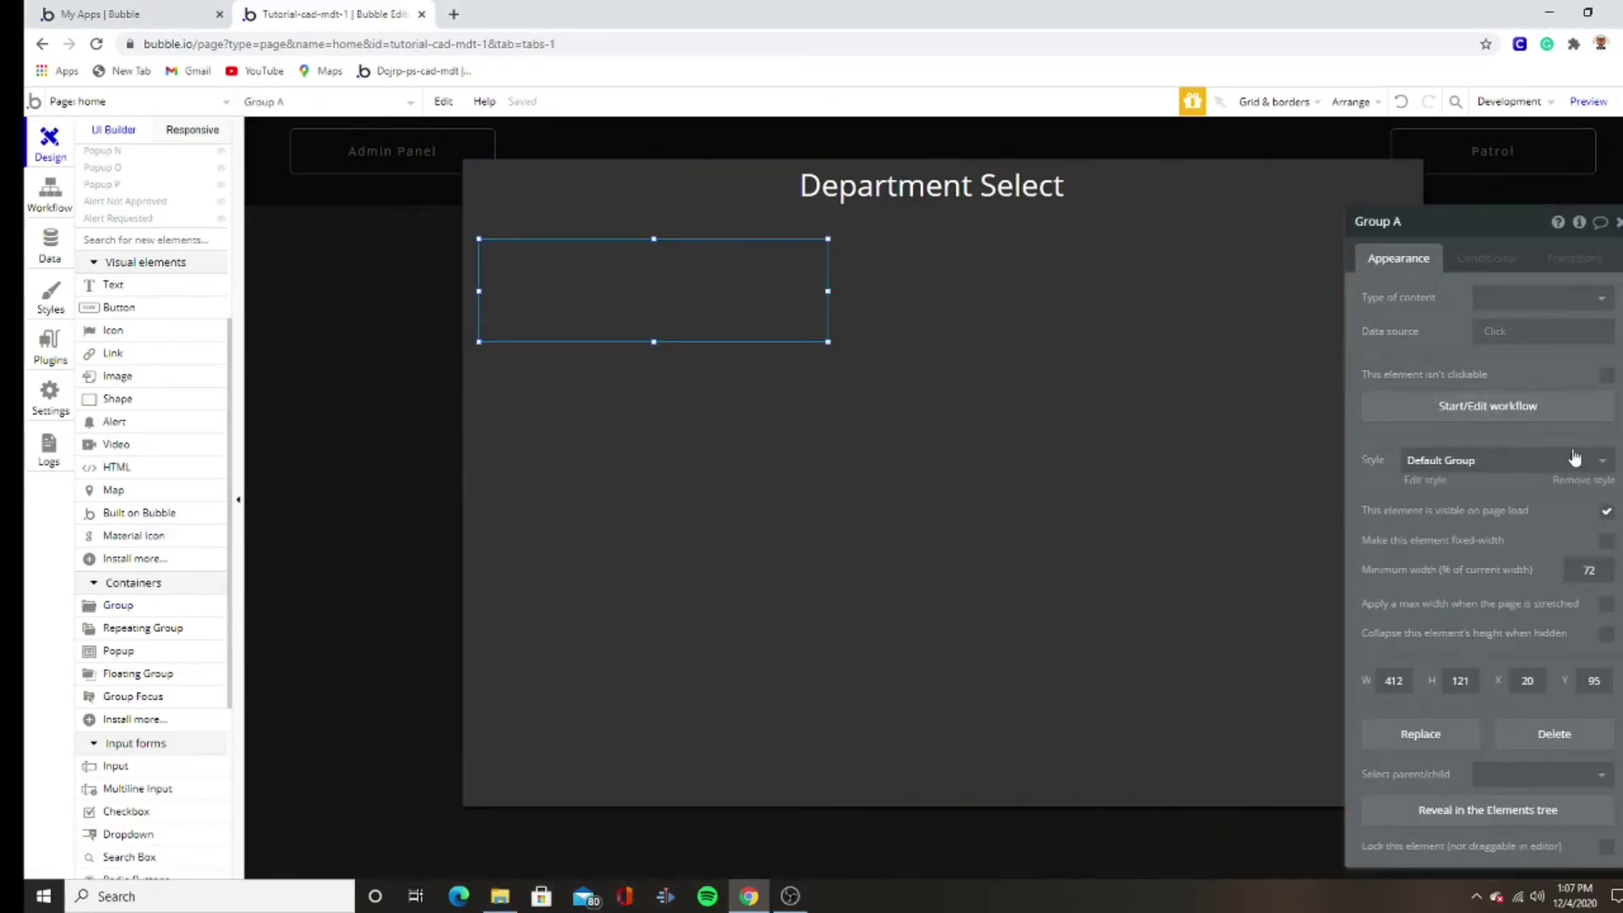
pyautogui.click(1586, 480)
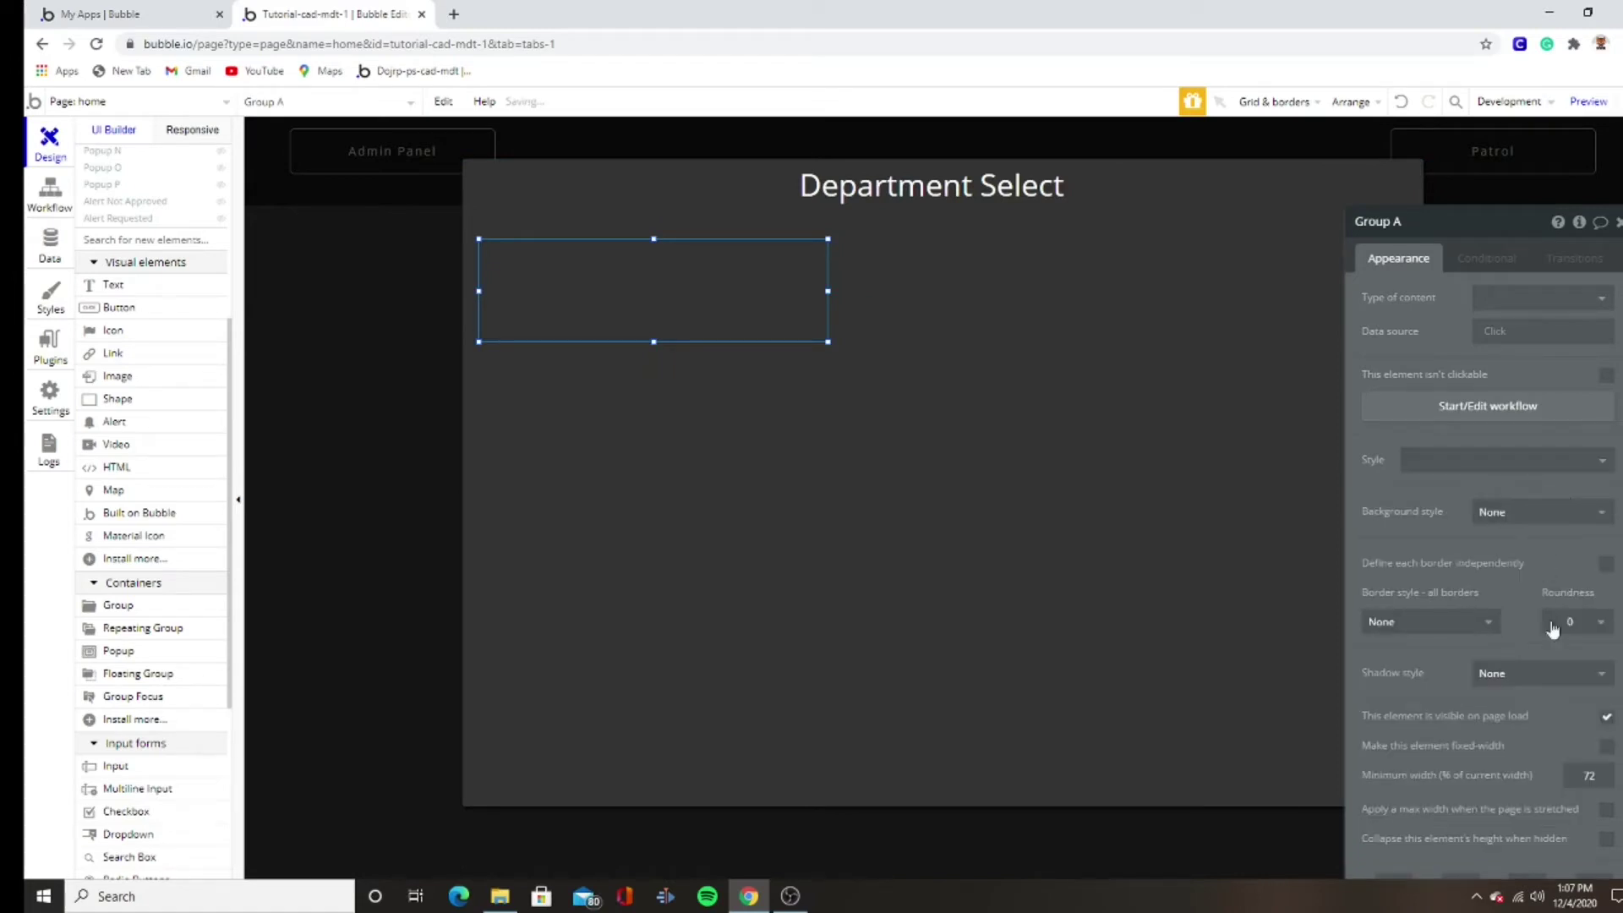
pyautogui.click(1510, 513)
pyautogui.click(1511, 563)
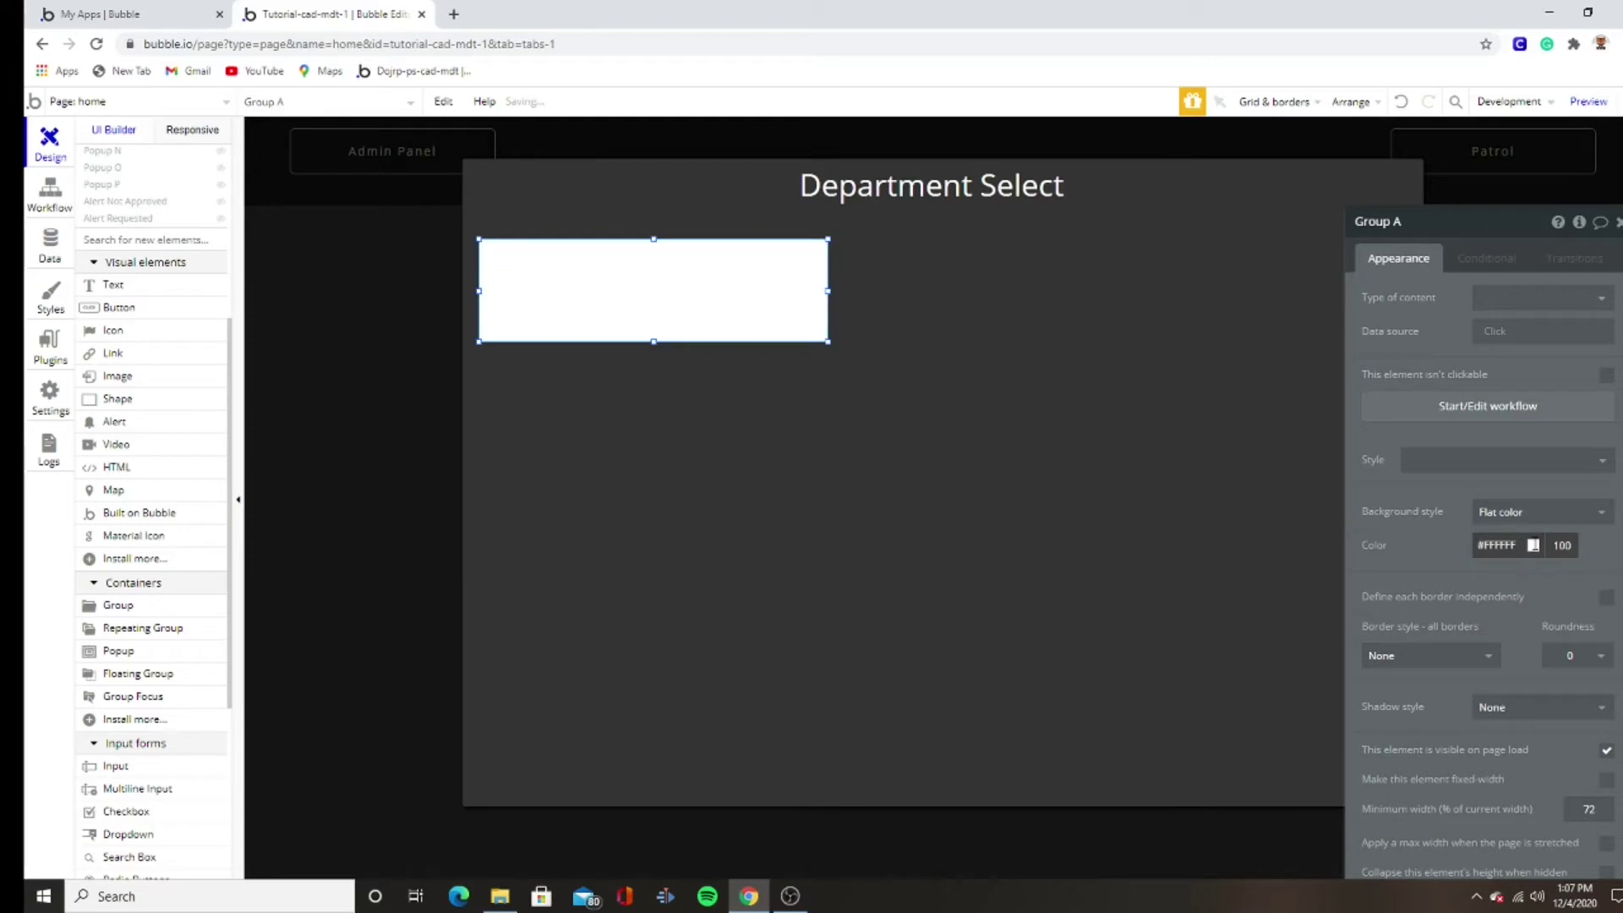
pyautogui.click(1582, 658)
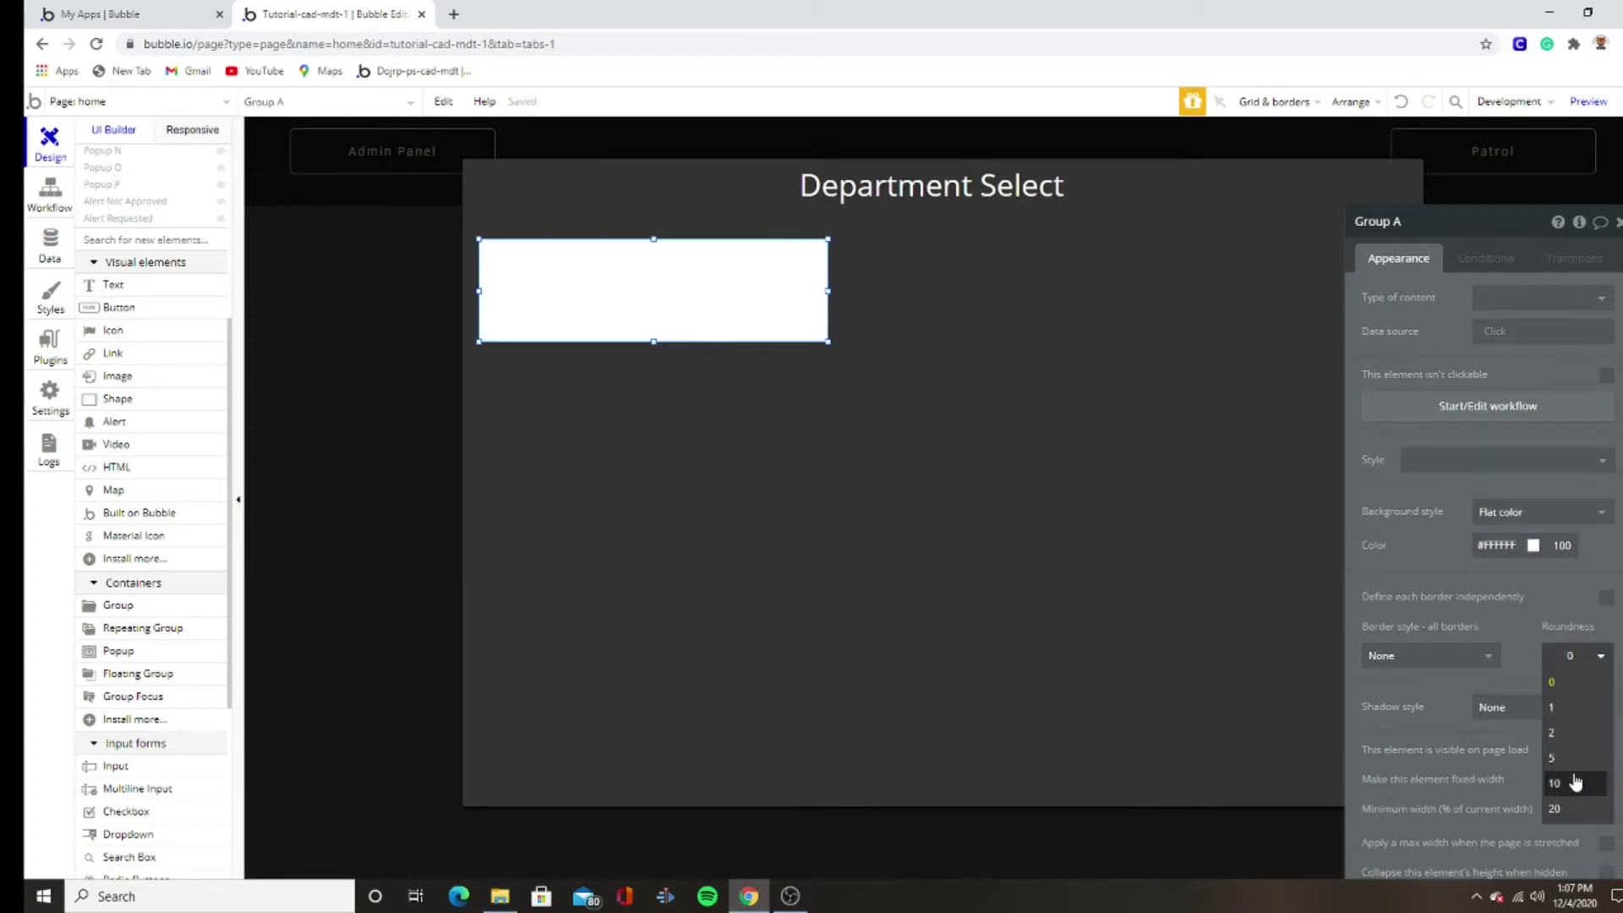
pyautogui.click(1570, 755)
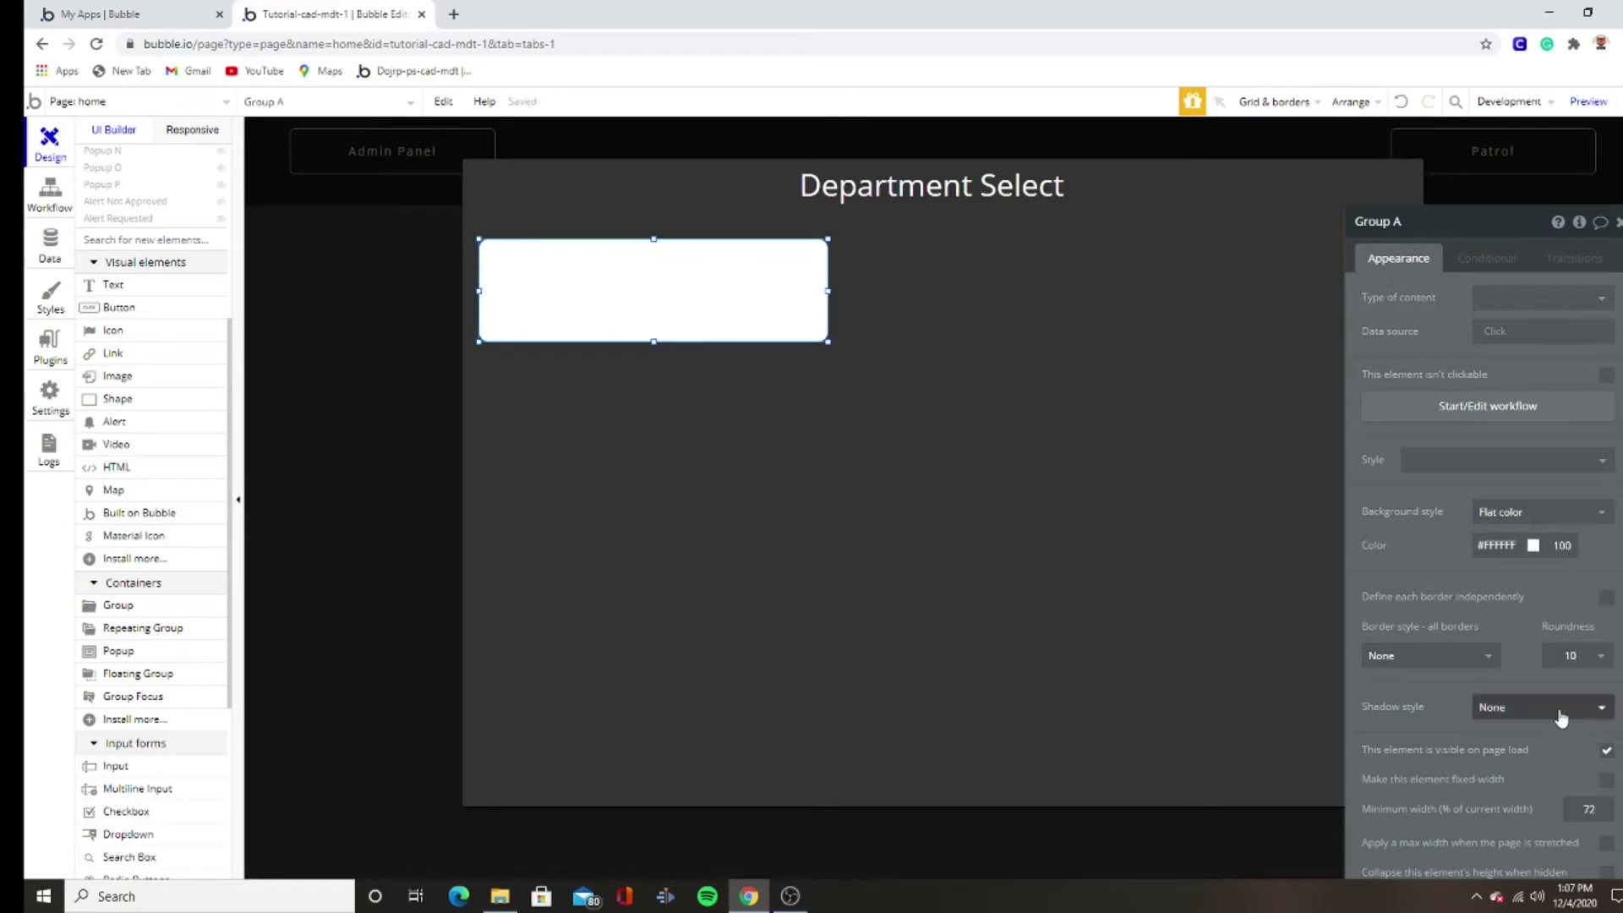
pyautogui.click(1007, 589)
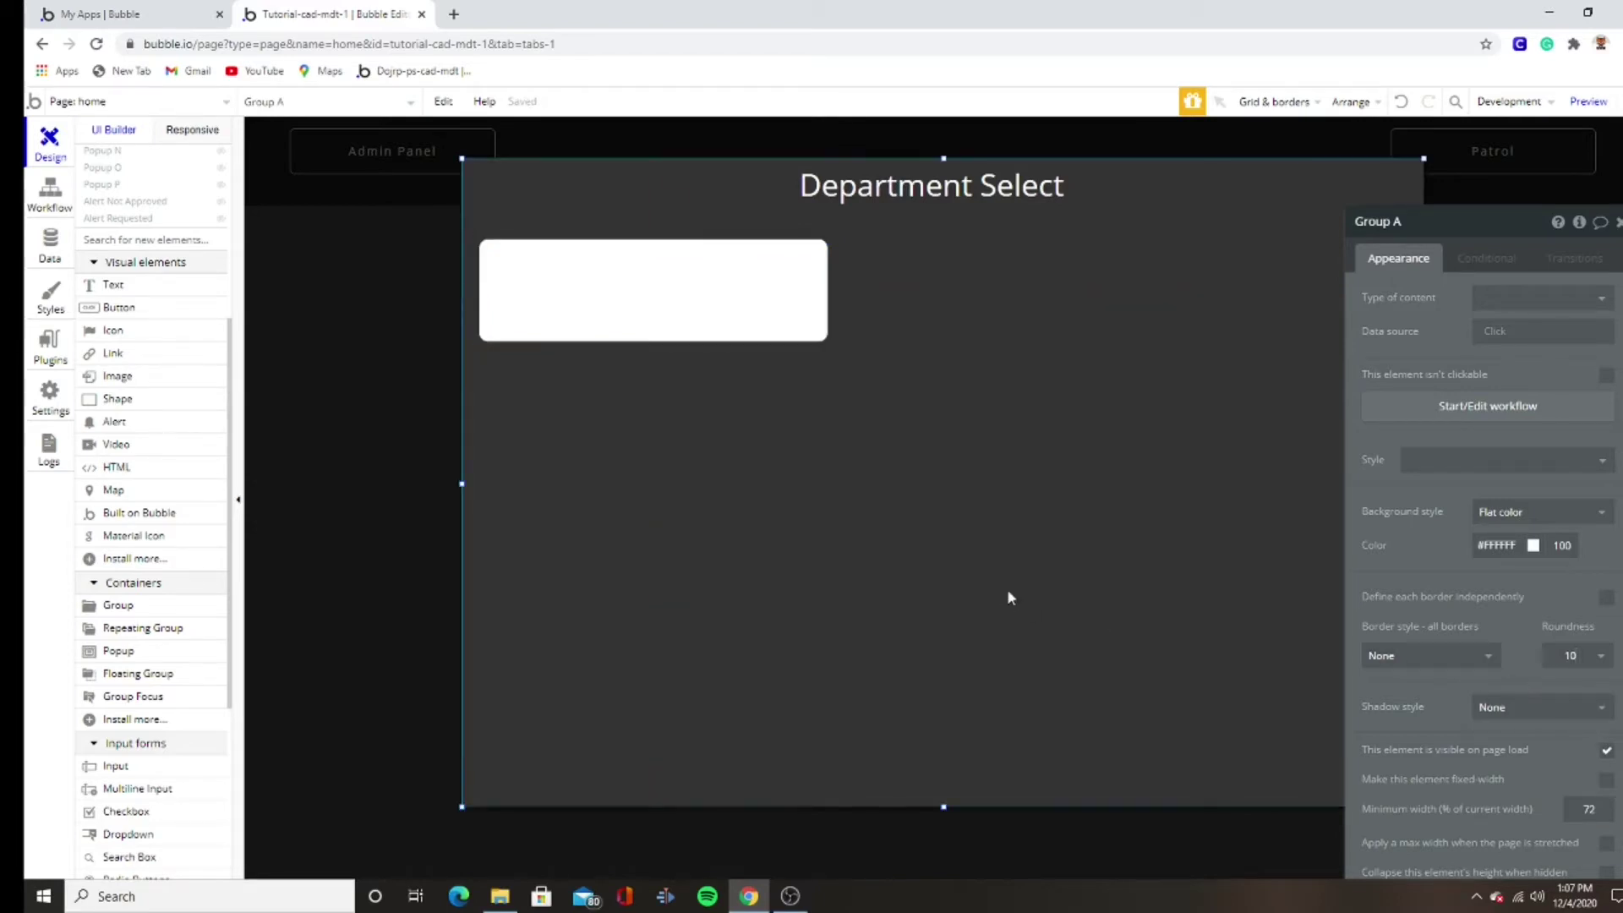
pyautogui.click(764, 262)
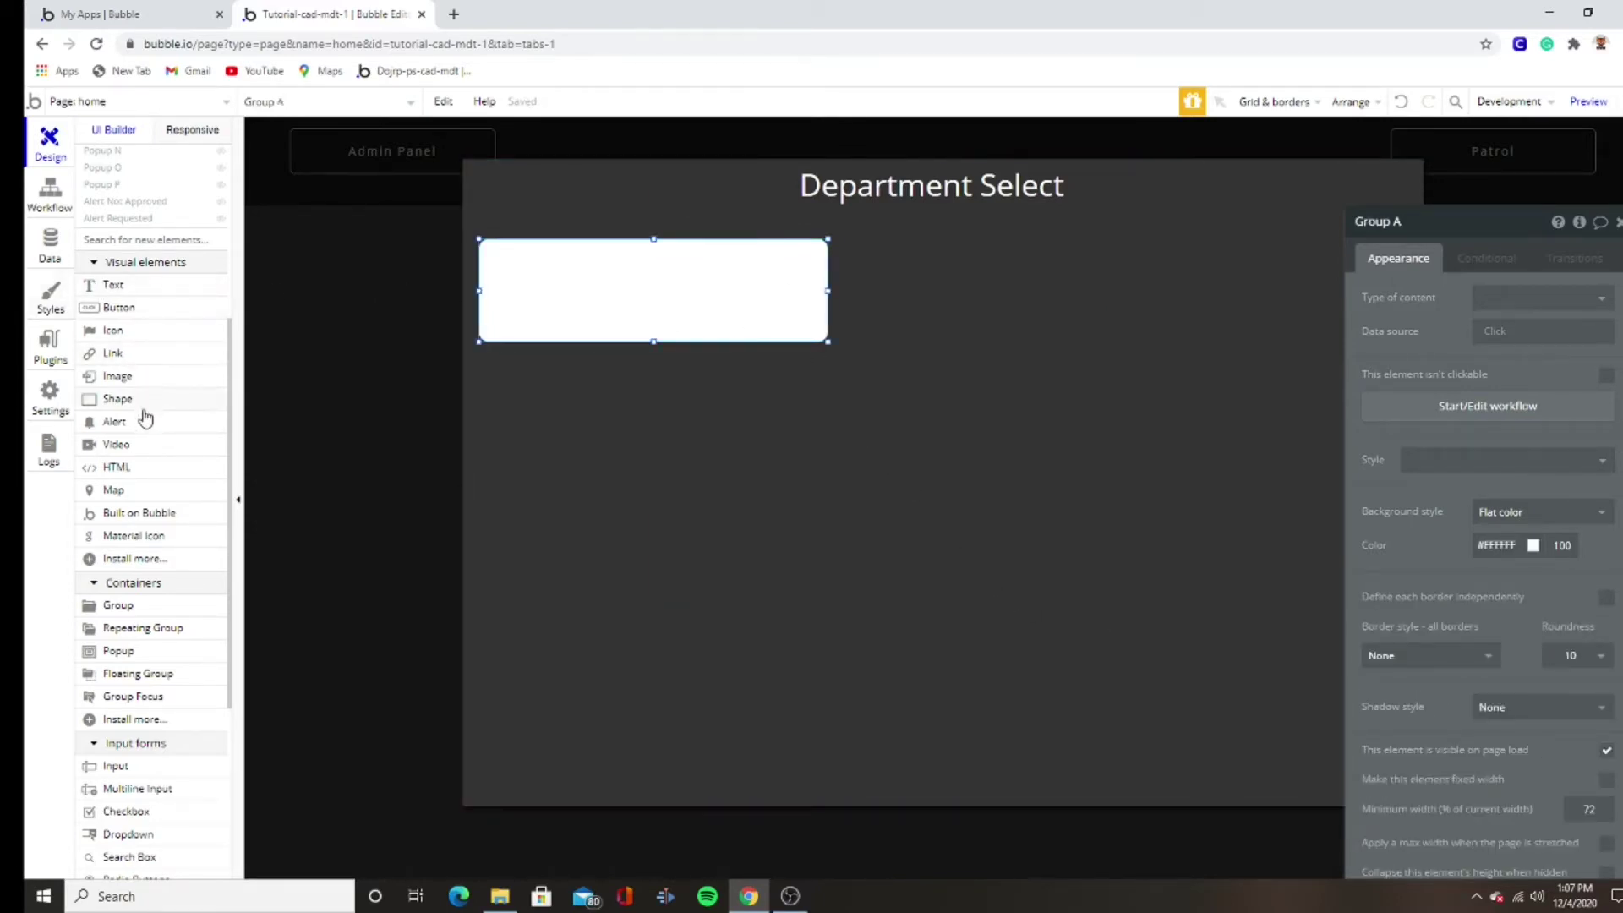
pyautogui.click(431, 338)
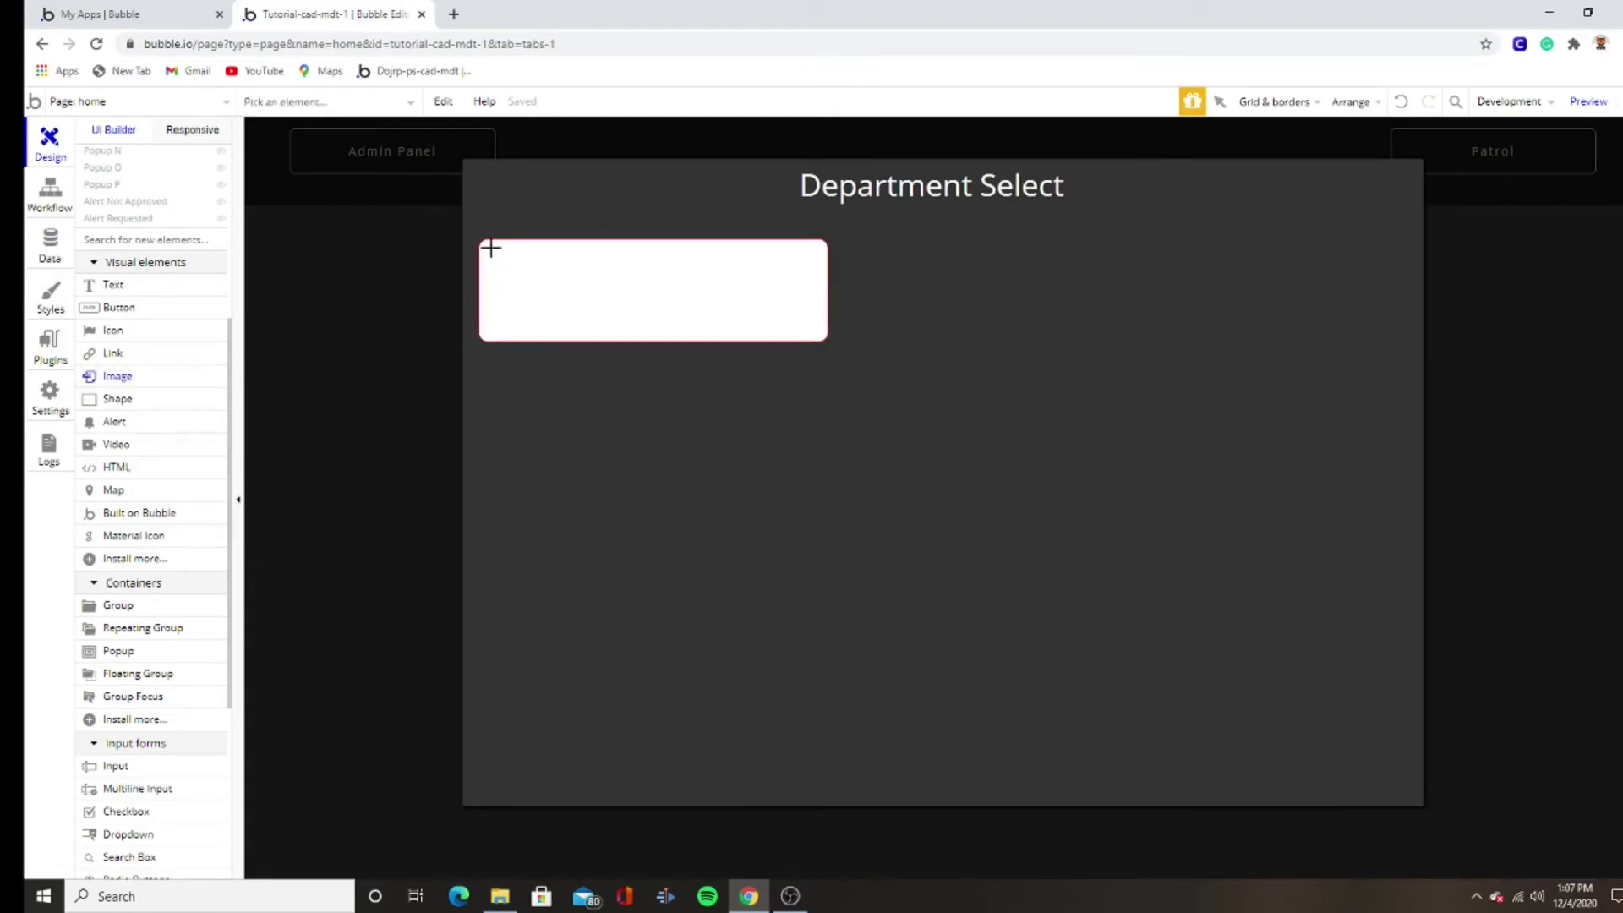
# - Draw an image at the card's left, centre it vertically, and upload LSPD from Documents > Logos
pyautogui.moveTo(539, 262); pyautogui.dragTo(582, 330)
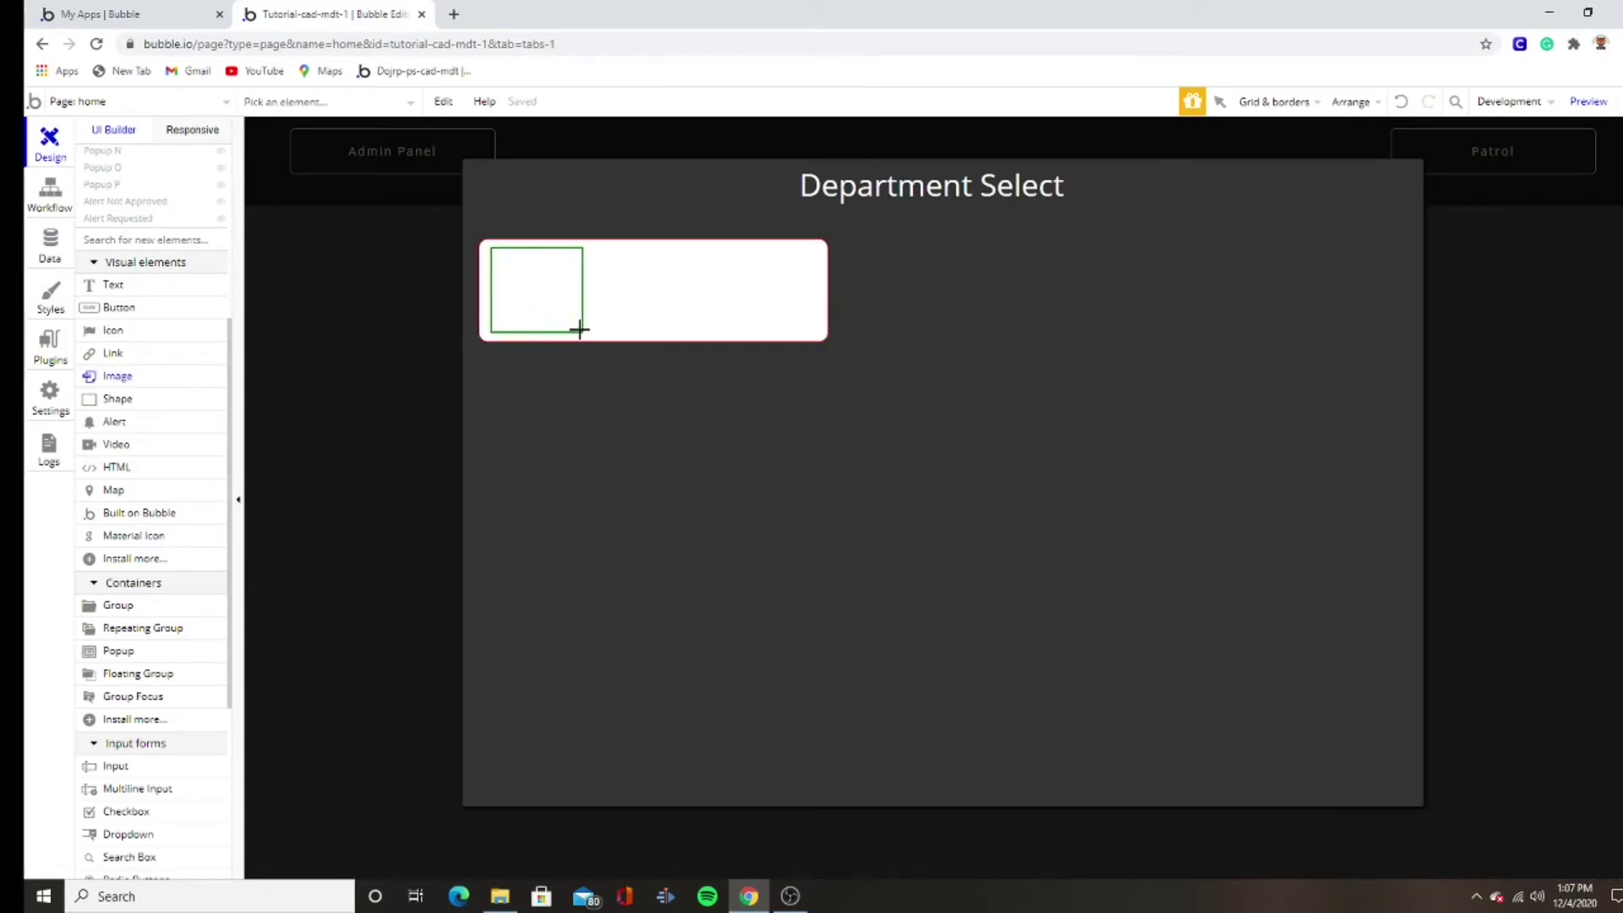
pyautogui.click(1350, 102)
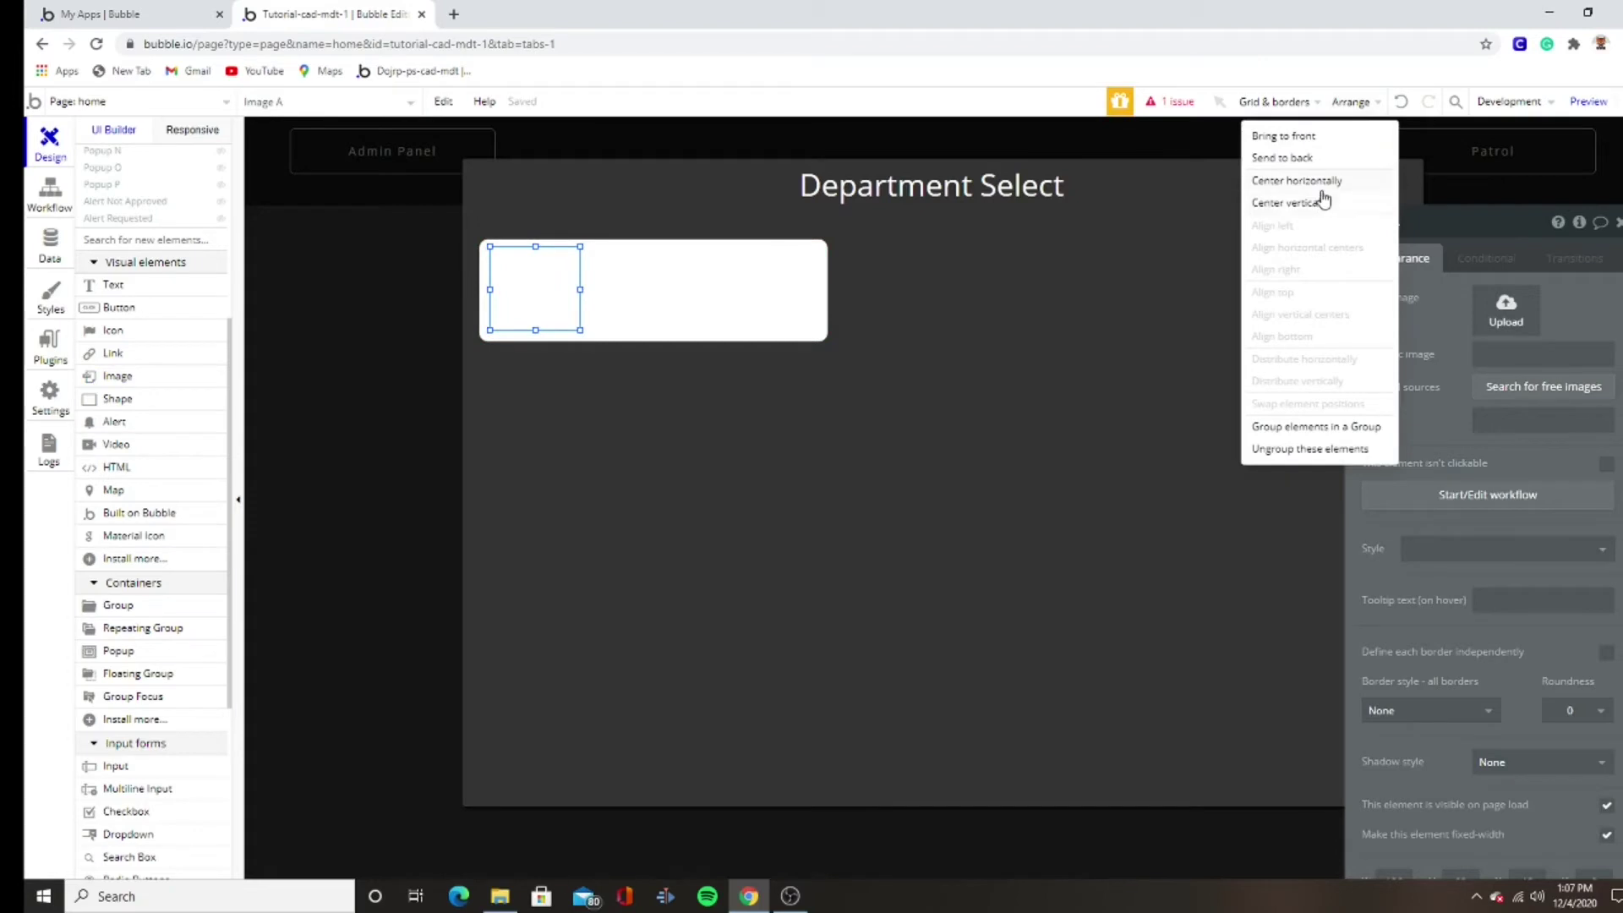
pyautogui.click(1322, 203)
pyautogui.click(1503, 313)
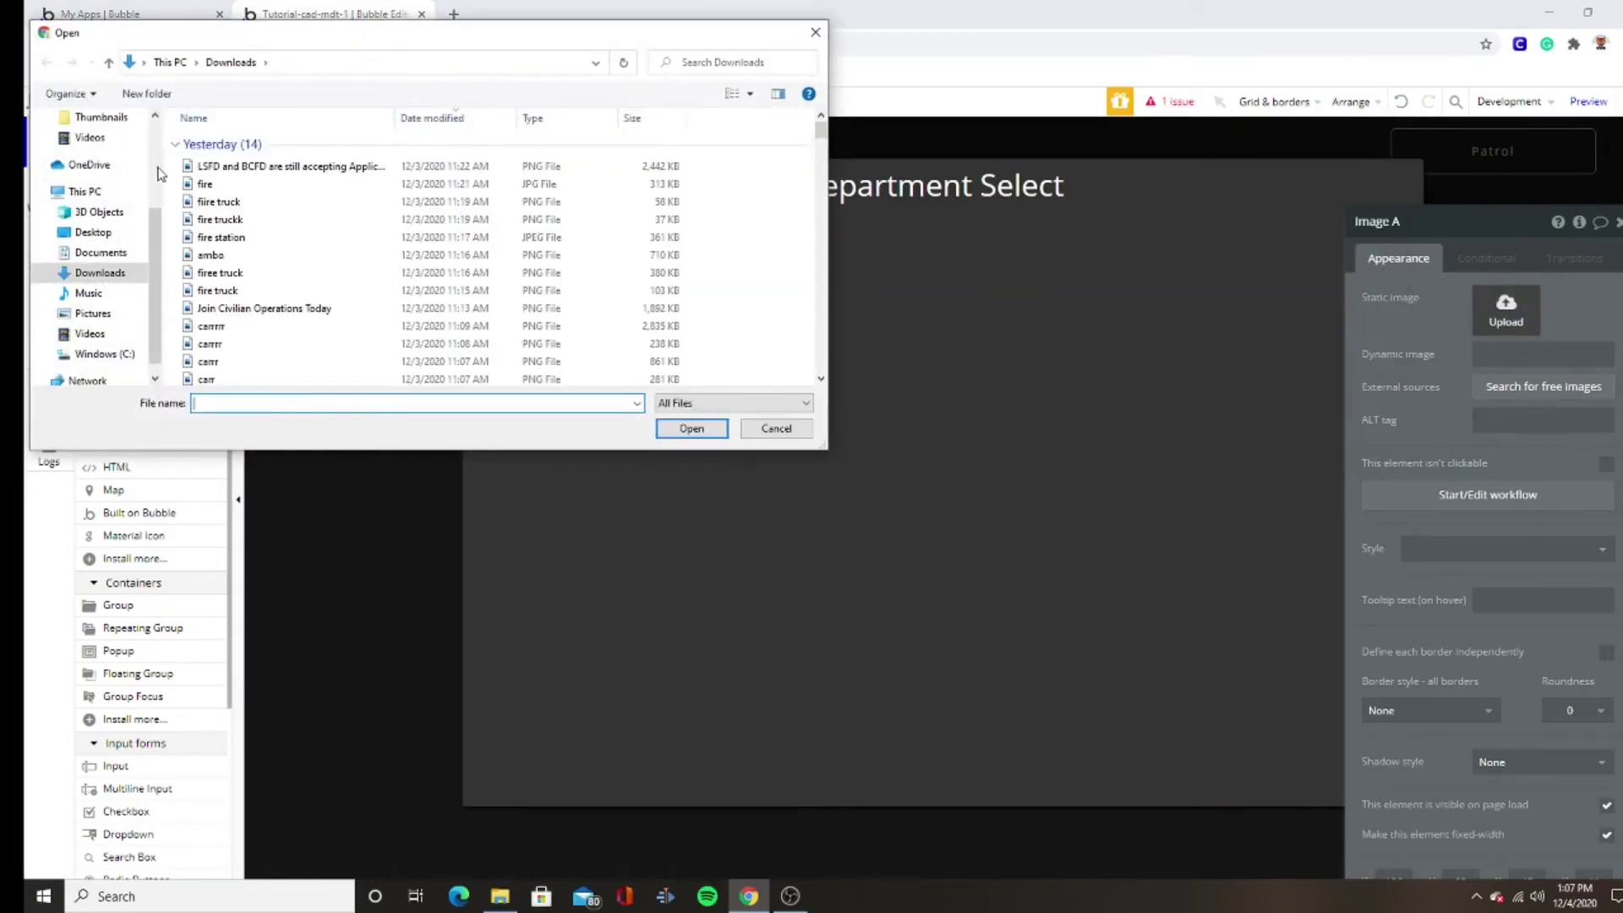
pyautogui.click(102, 253)
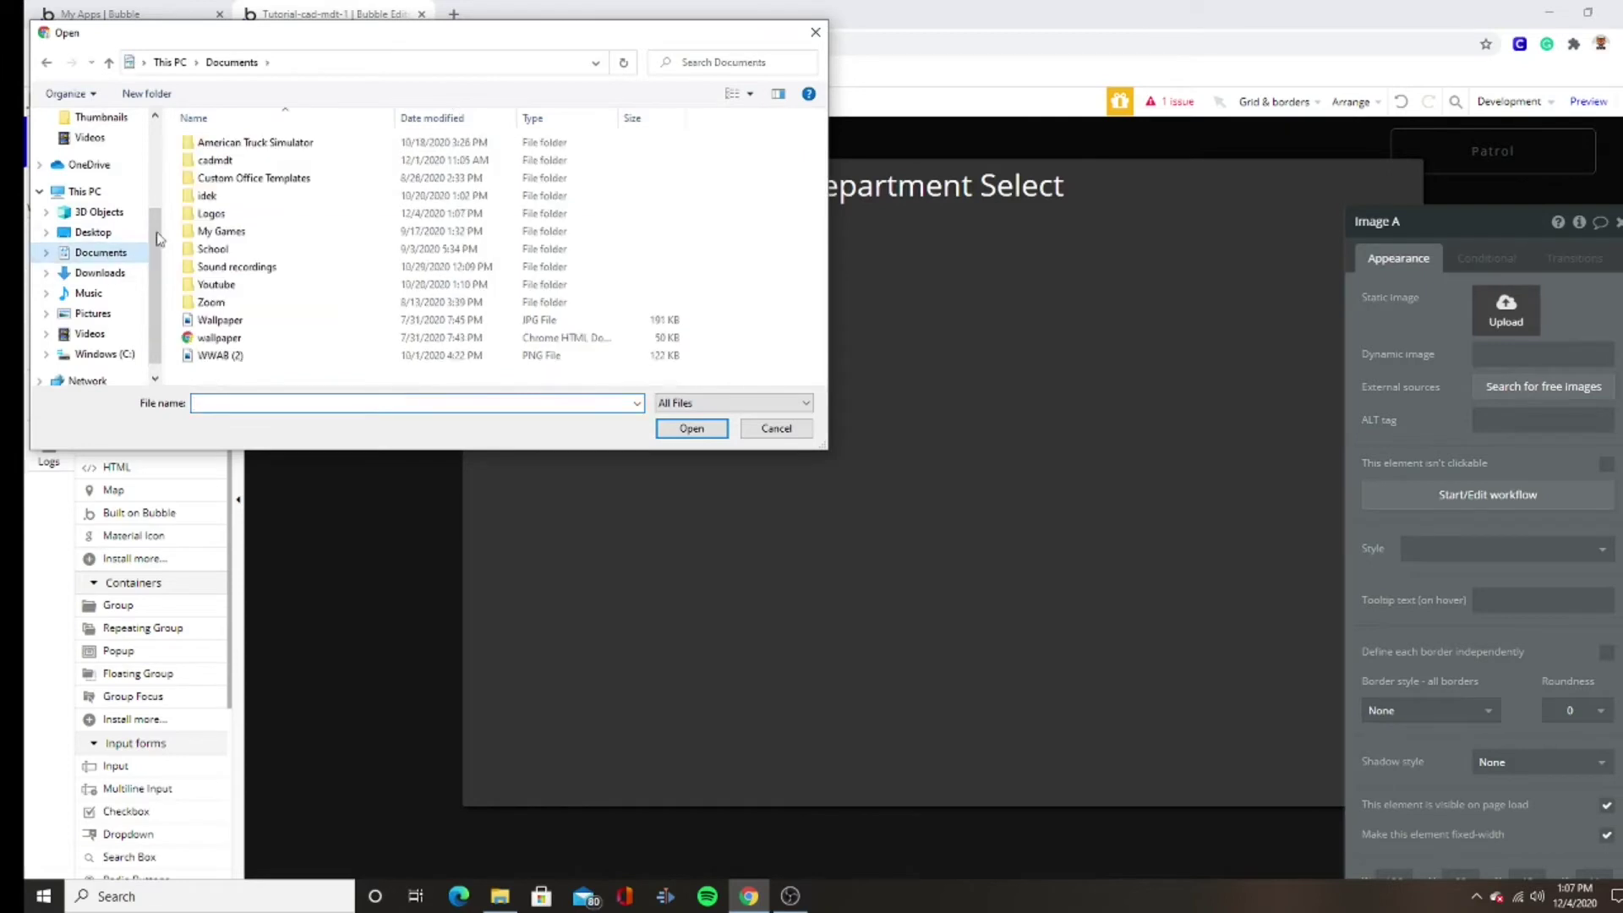
pyautogui.doubleClick(218, 206)
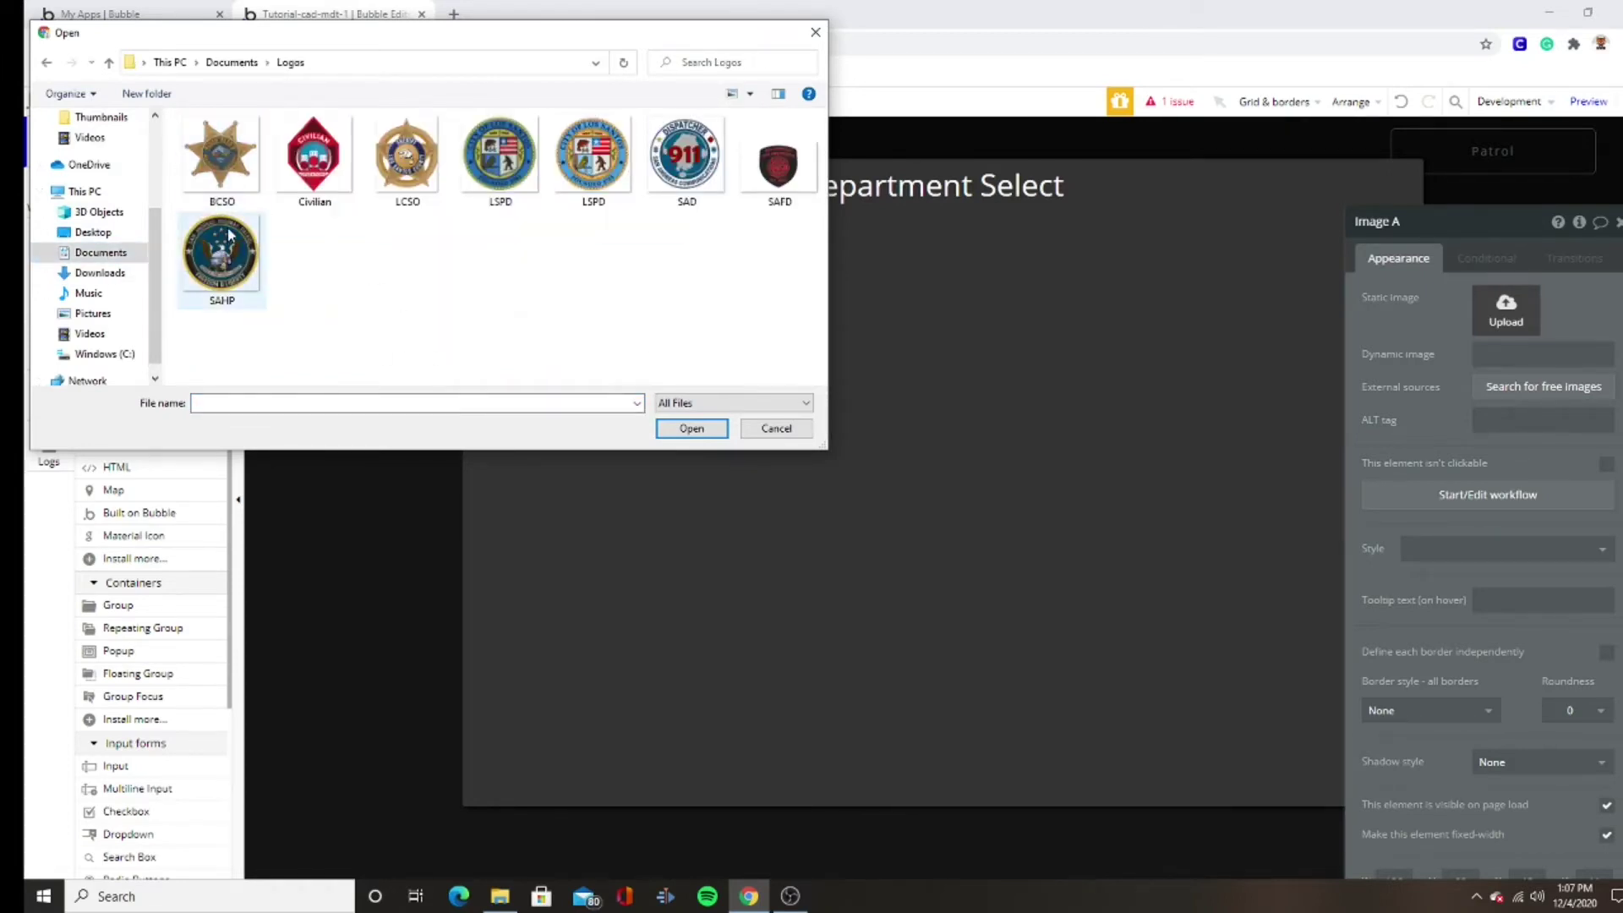
pyautogui.doubleClick(564, 183)
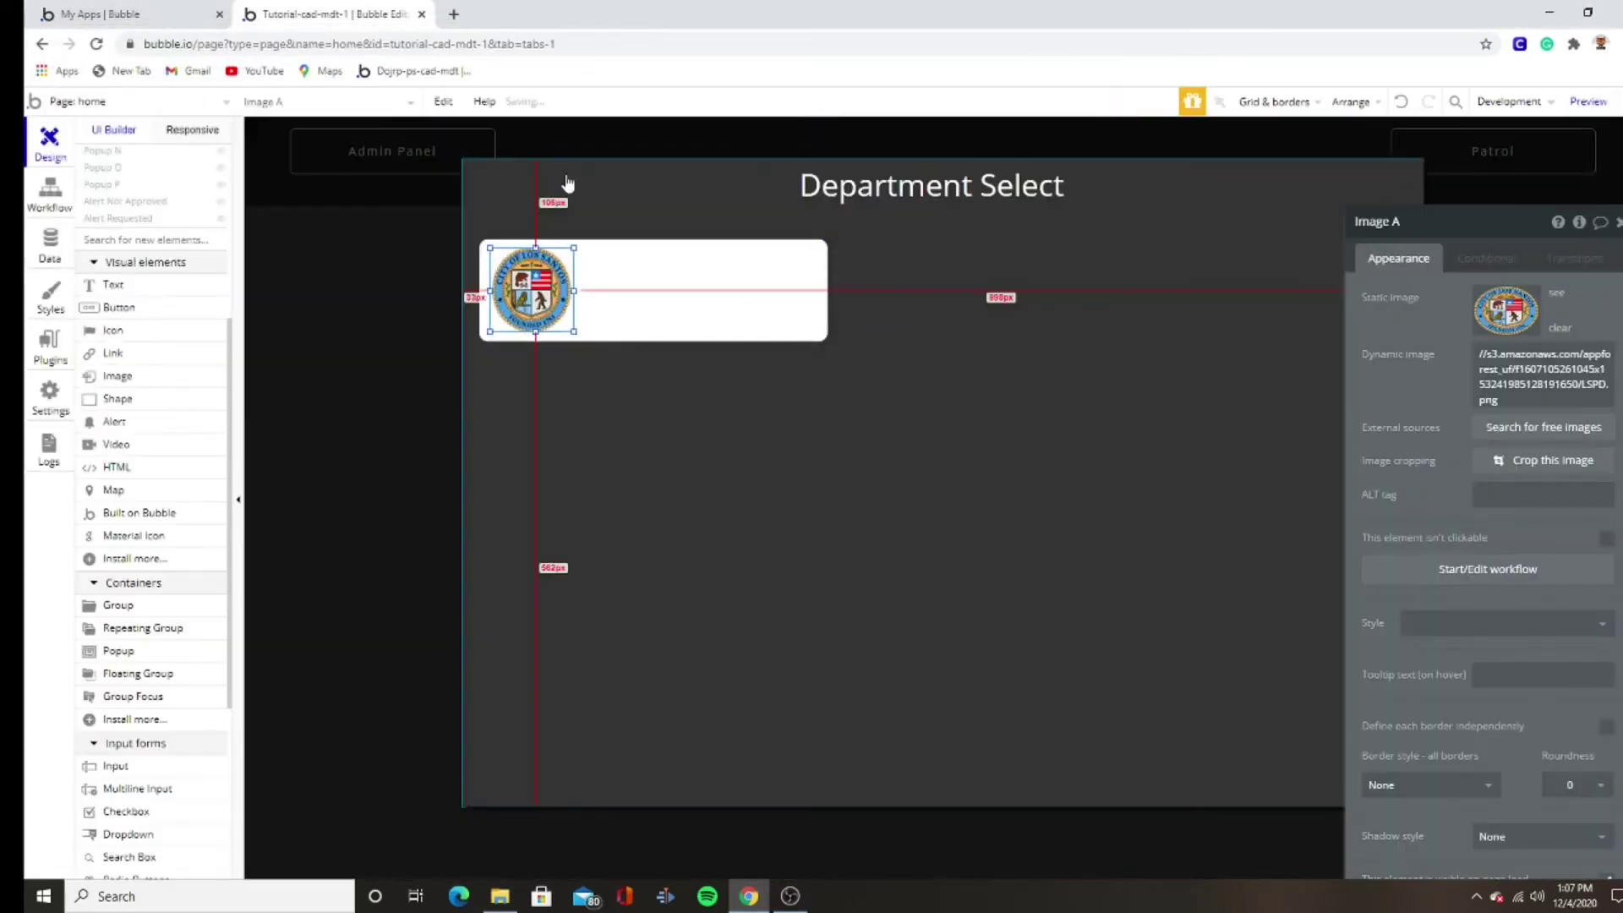
pyautogui.click(646, 280)
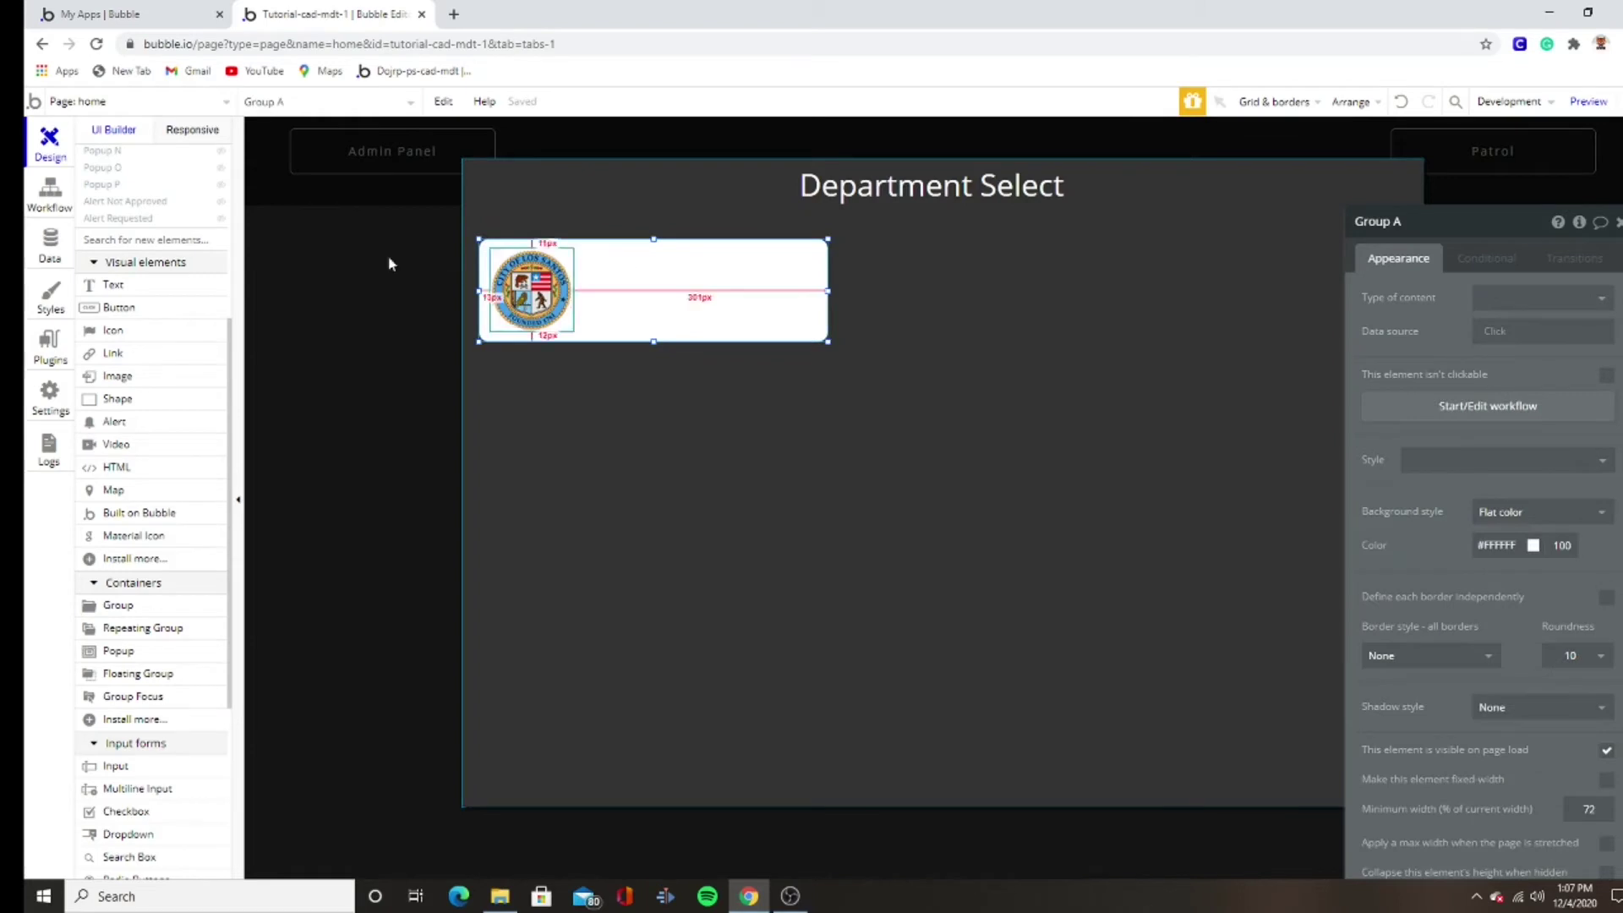
pyautogui.click(139, 285)
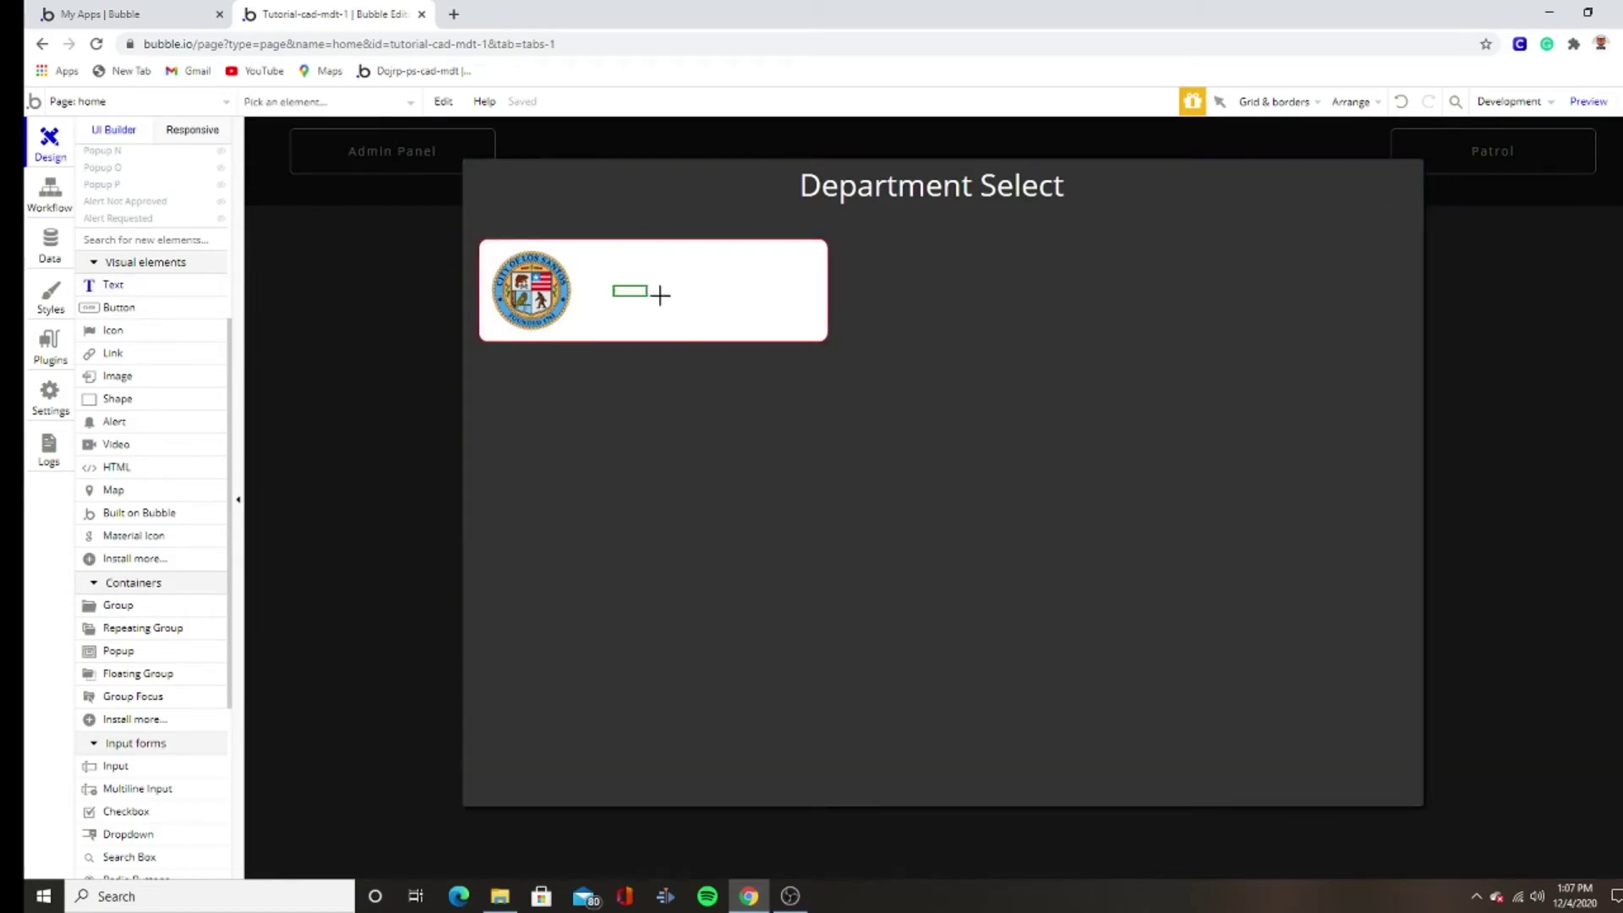
# - Add a vertically centred 'LSPD' text beside the logo in black Open Sans with no preset style
pyautogui.moveTo(660, 294); pyautogui.dragTo(799, 318)
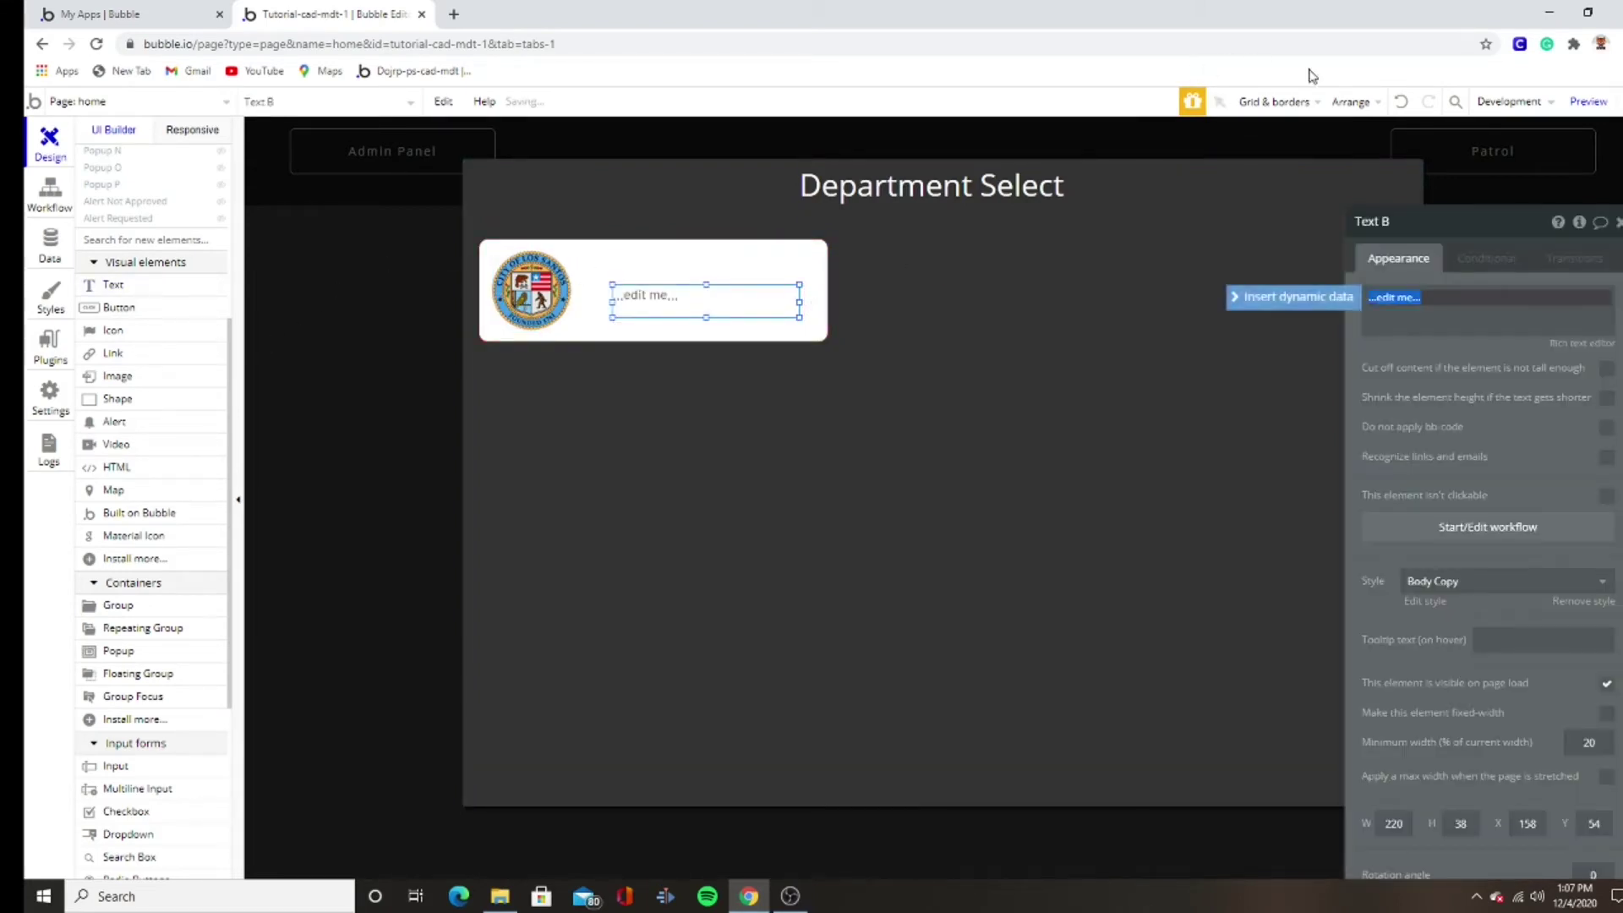
pyautogui.click(1350, 101)
pyautogui.click(1325, 207)
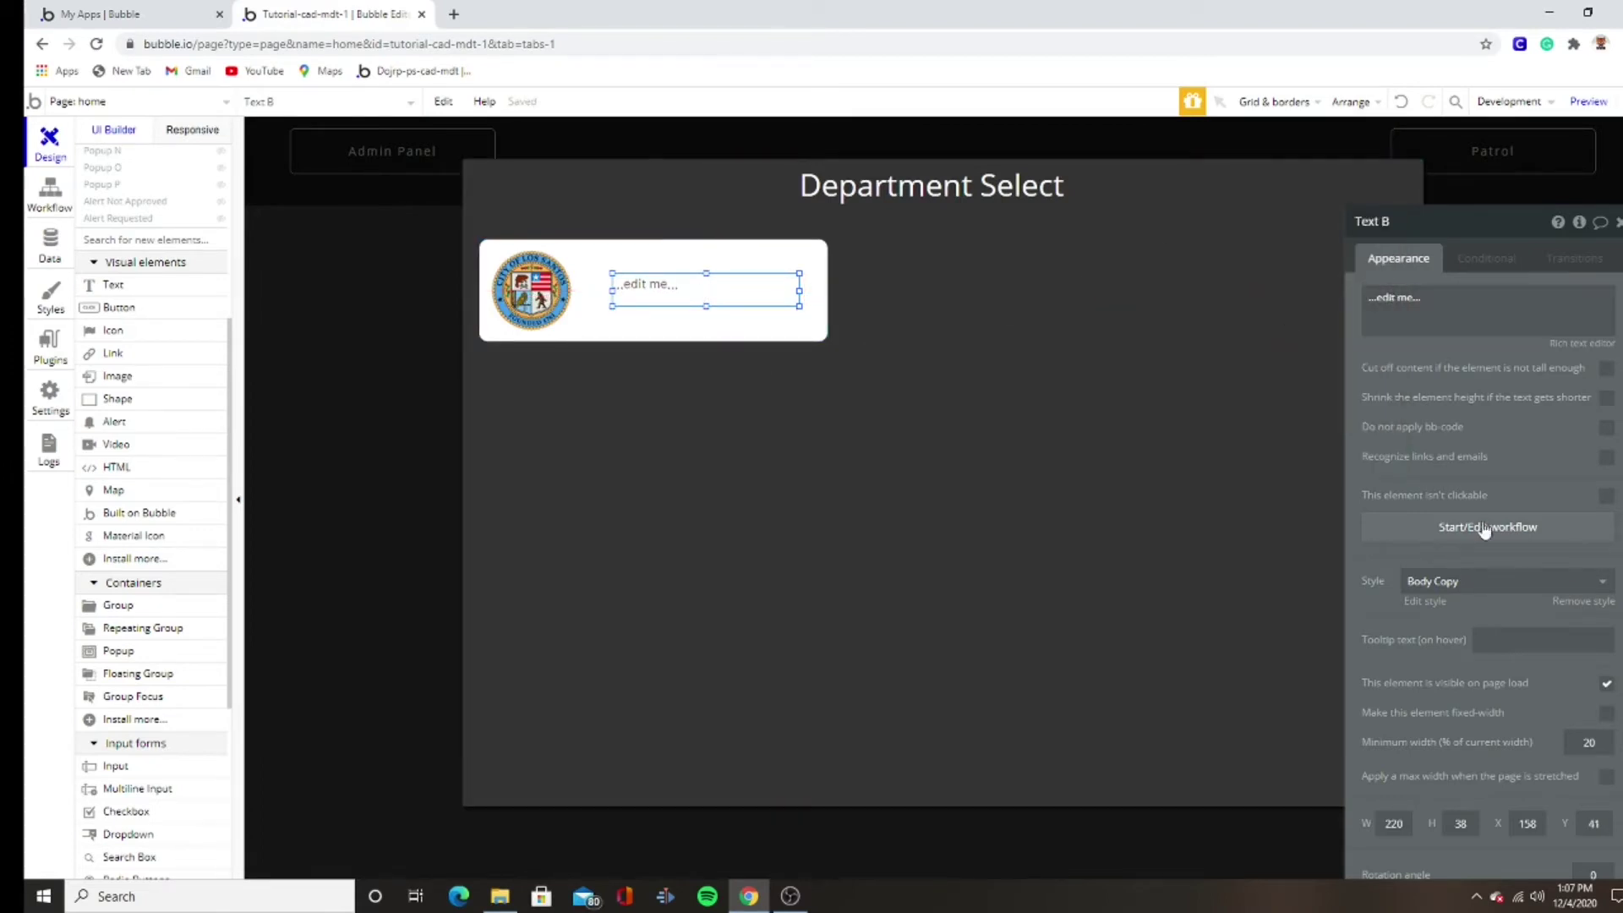
pyautogui.click(1584, 601)
pyautogui.write('open')
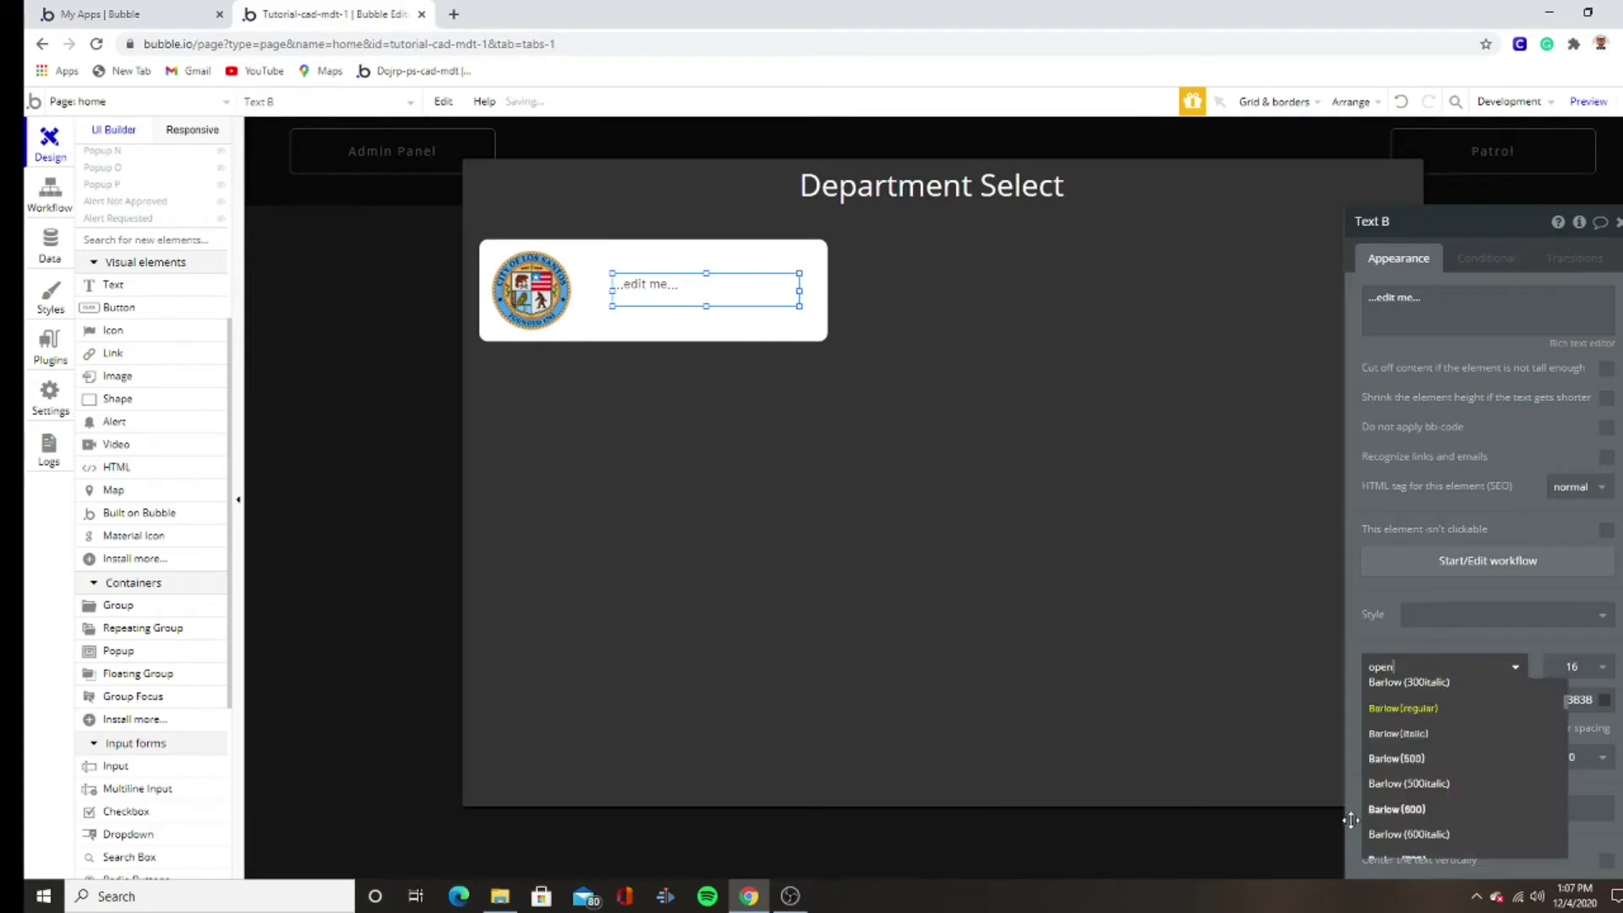
pyautogui.click(1428, 690)
pyautogui.click(1595, 700)
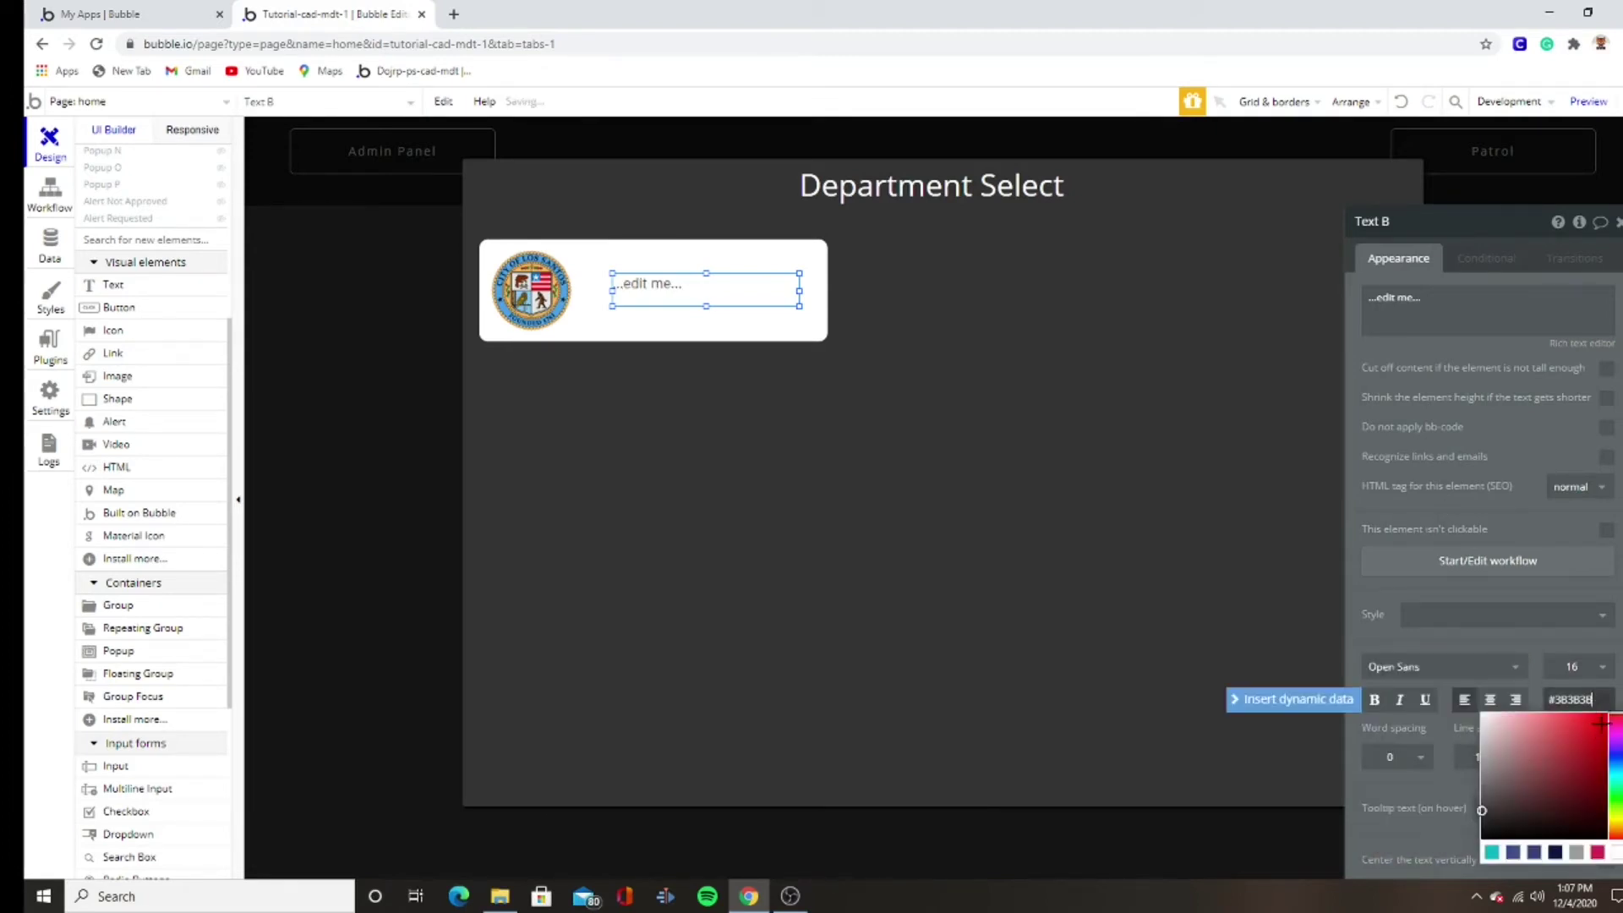
pyautogui.moveTo(1496, 818); pyautogui.dragTo(1424, 887)
pyautogui.click(1443, 794)
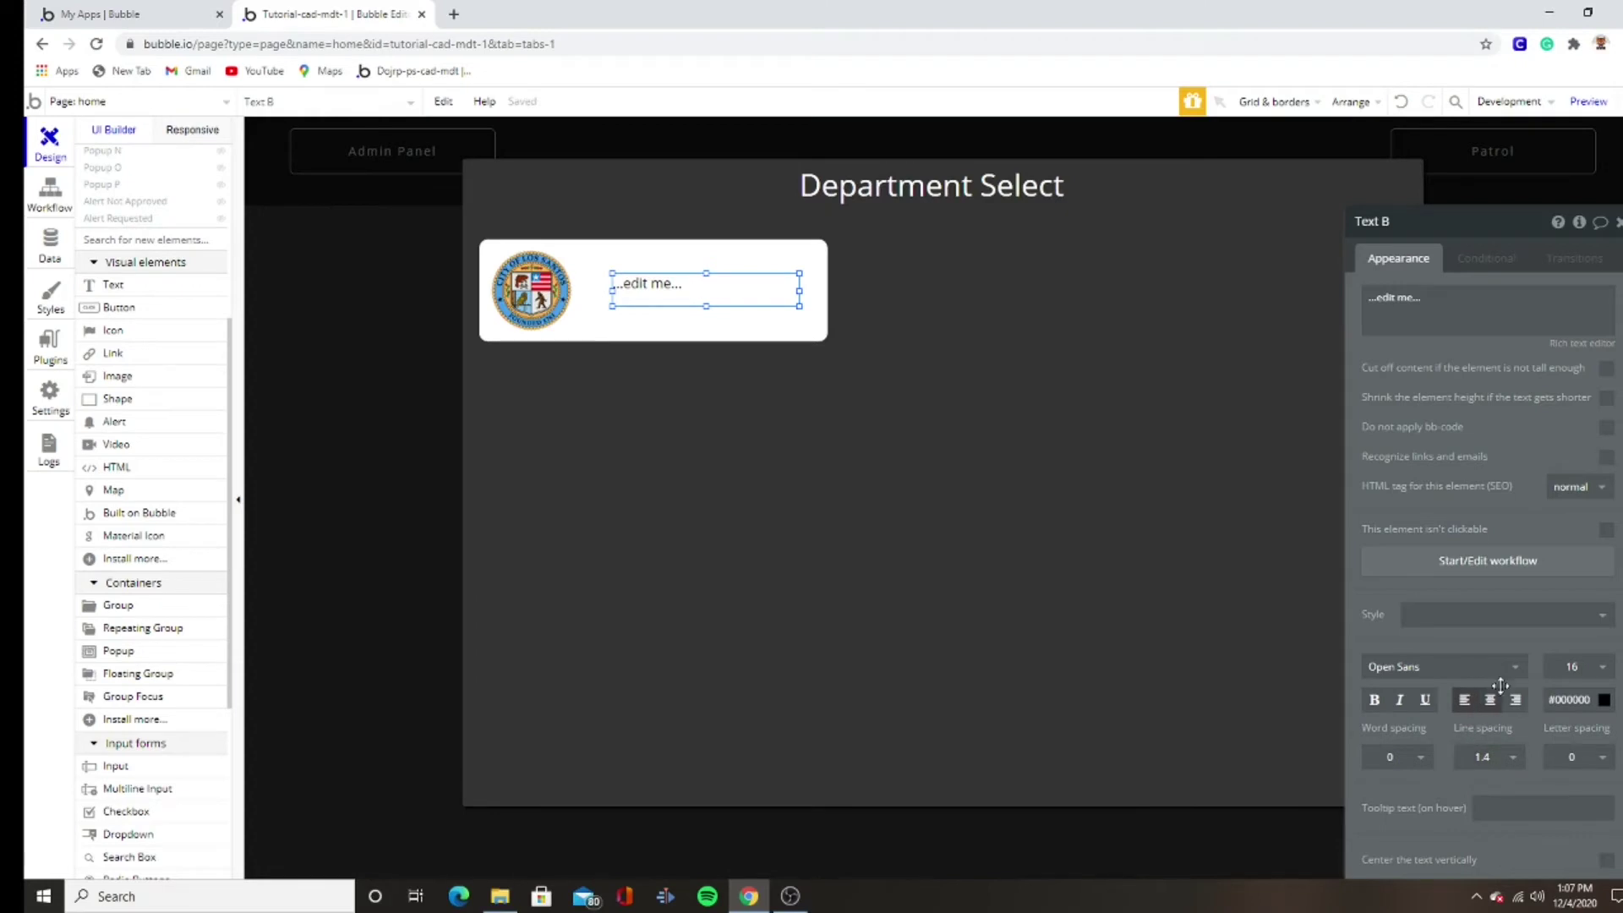
pyautogui.tripleClick(1416, 304)
pyautogui.write('LSPD')
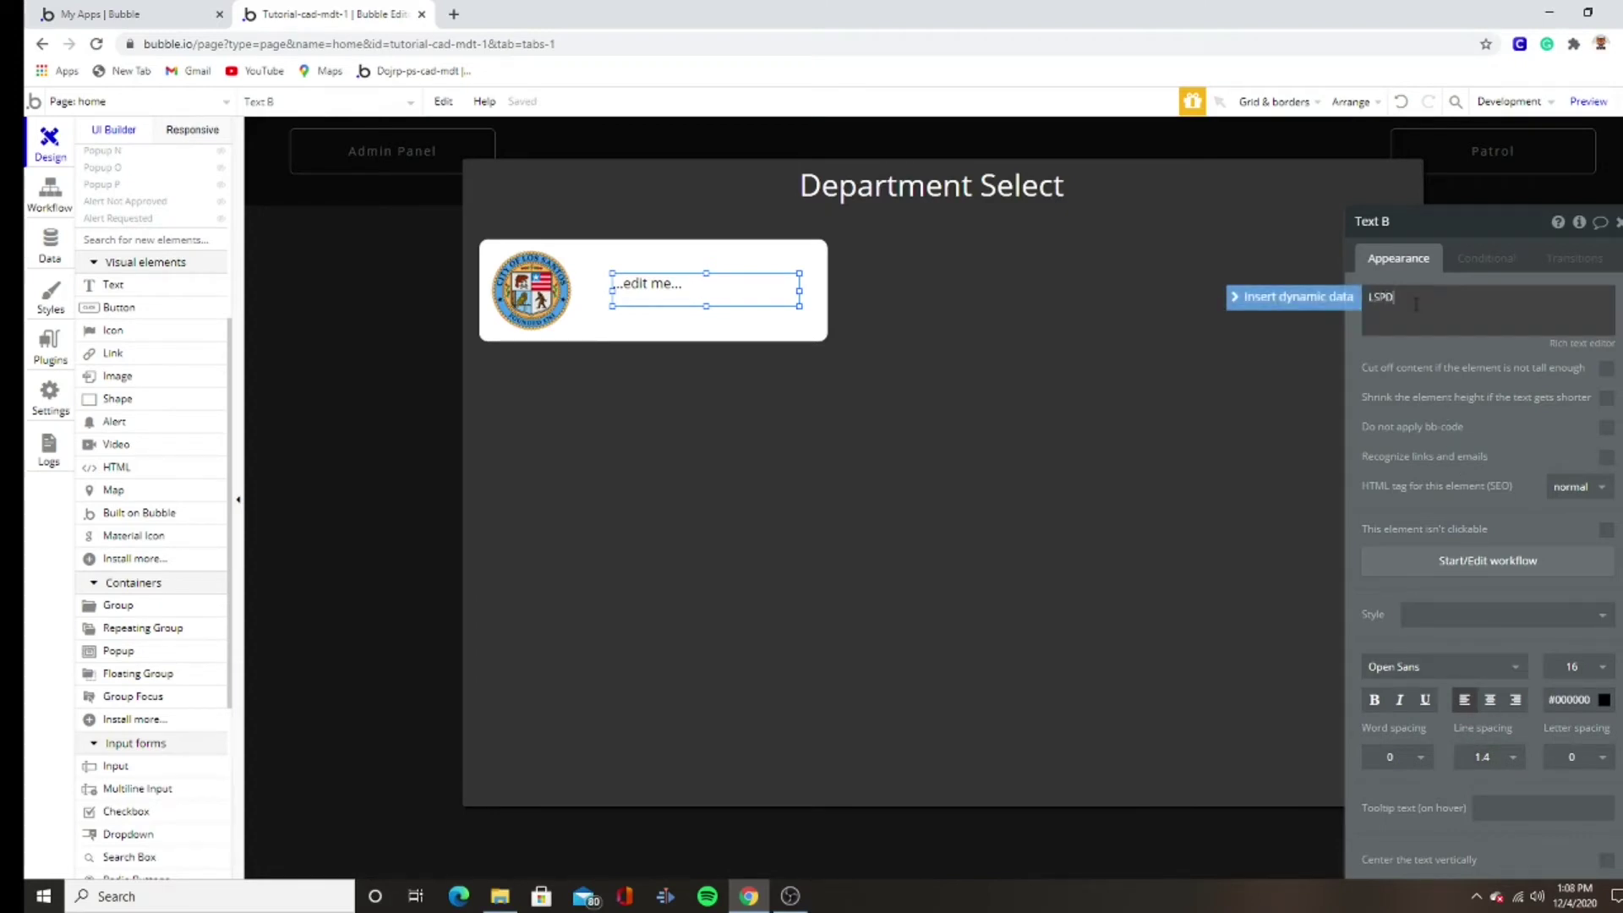
pyautogui.click(1437, 364)
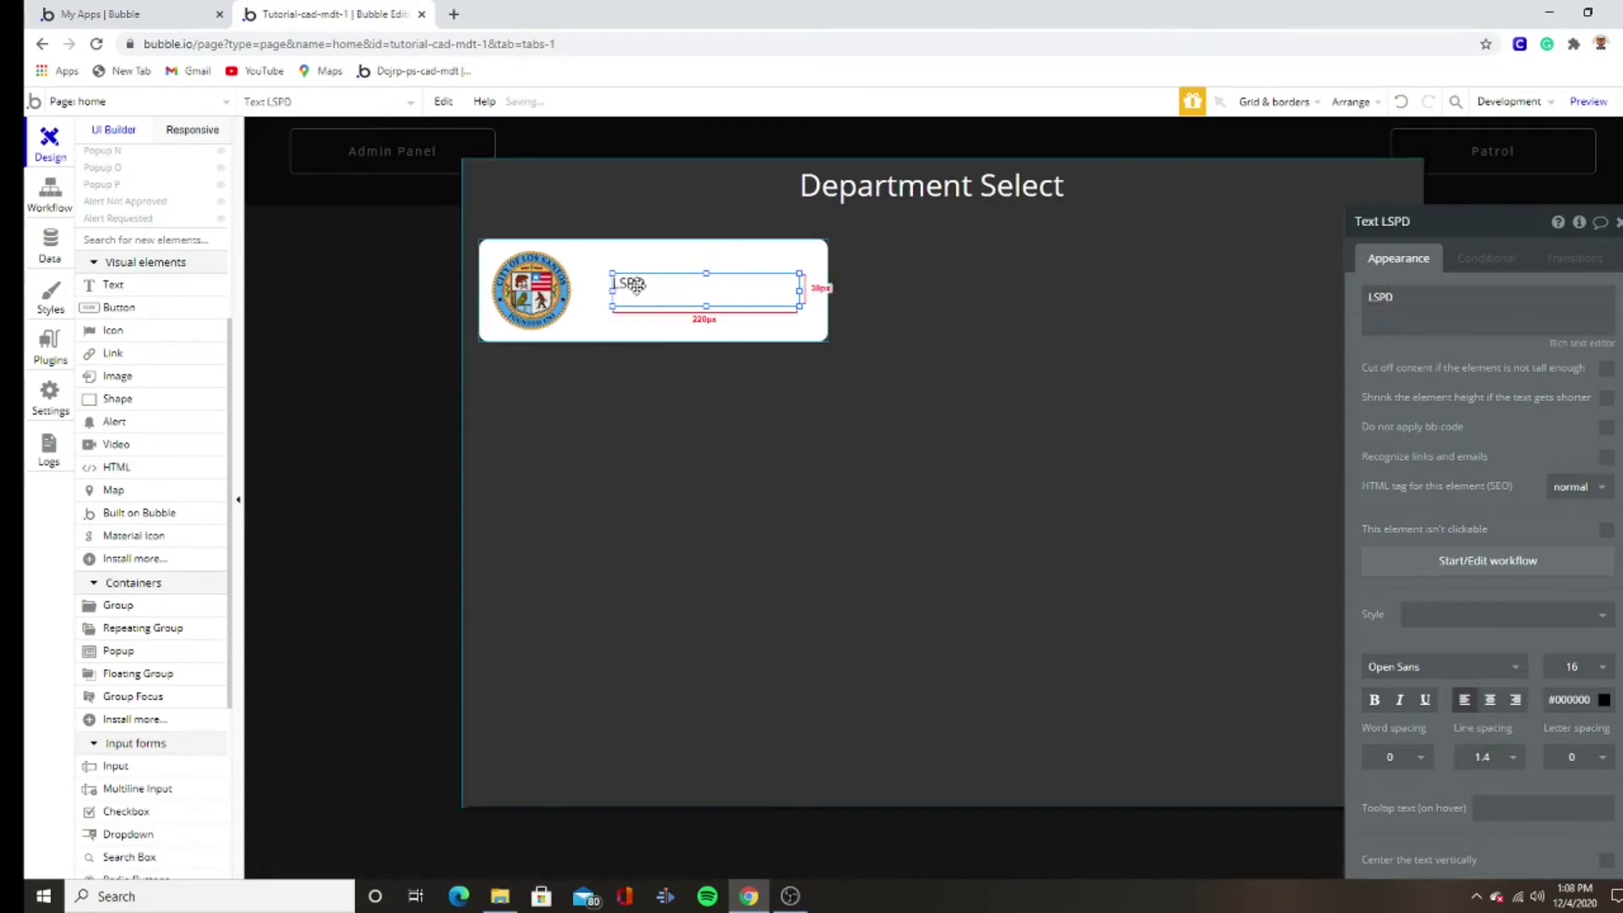
# - Set the LSPD label to size 36, centre-align it, and fit its box to the word
pyautogui.moveTo(630, 285); pyautogui.dragTo(620, 284)
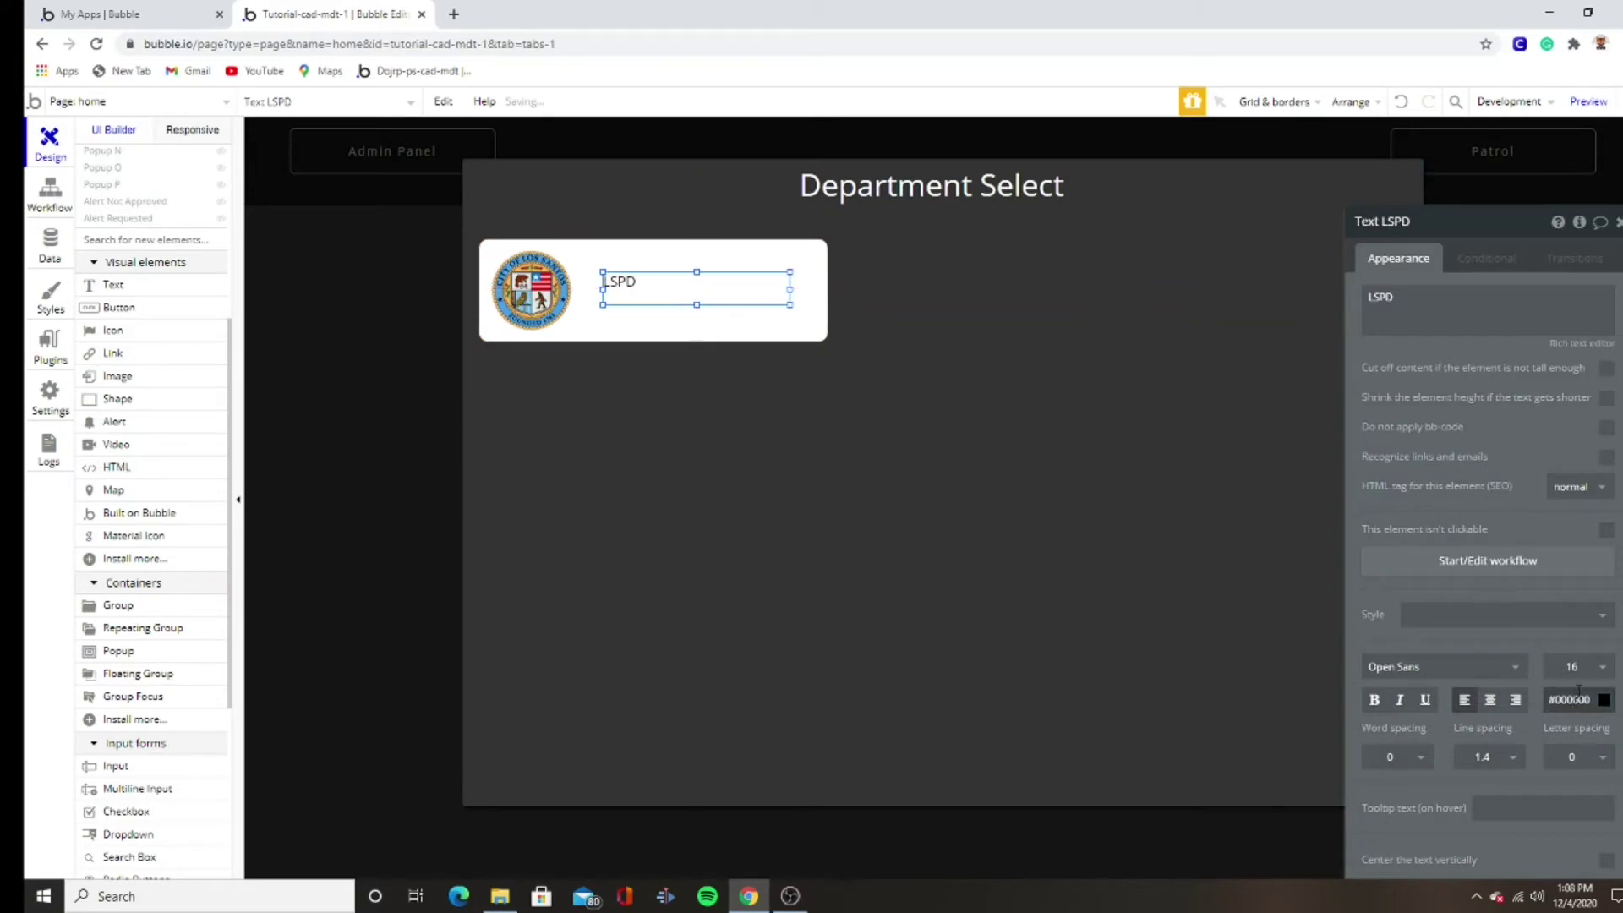
pyautogui.click(1573, 667)
pyautogui.scroll(-2, 1574, 794)
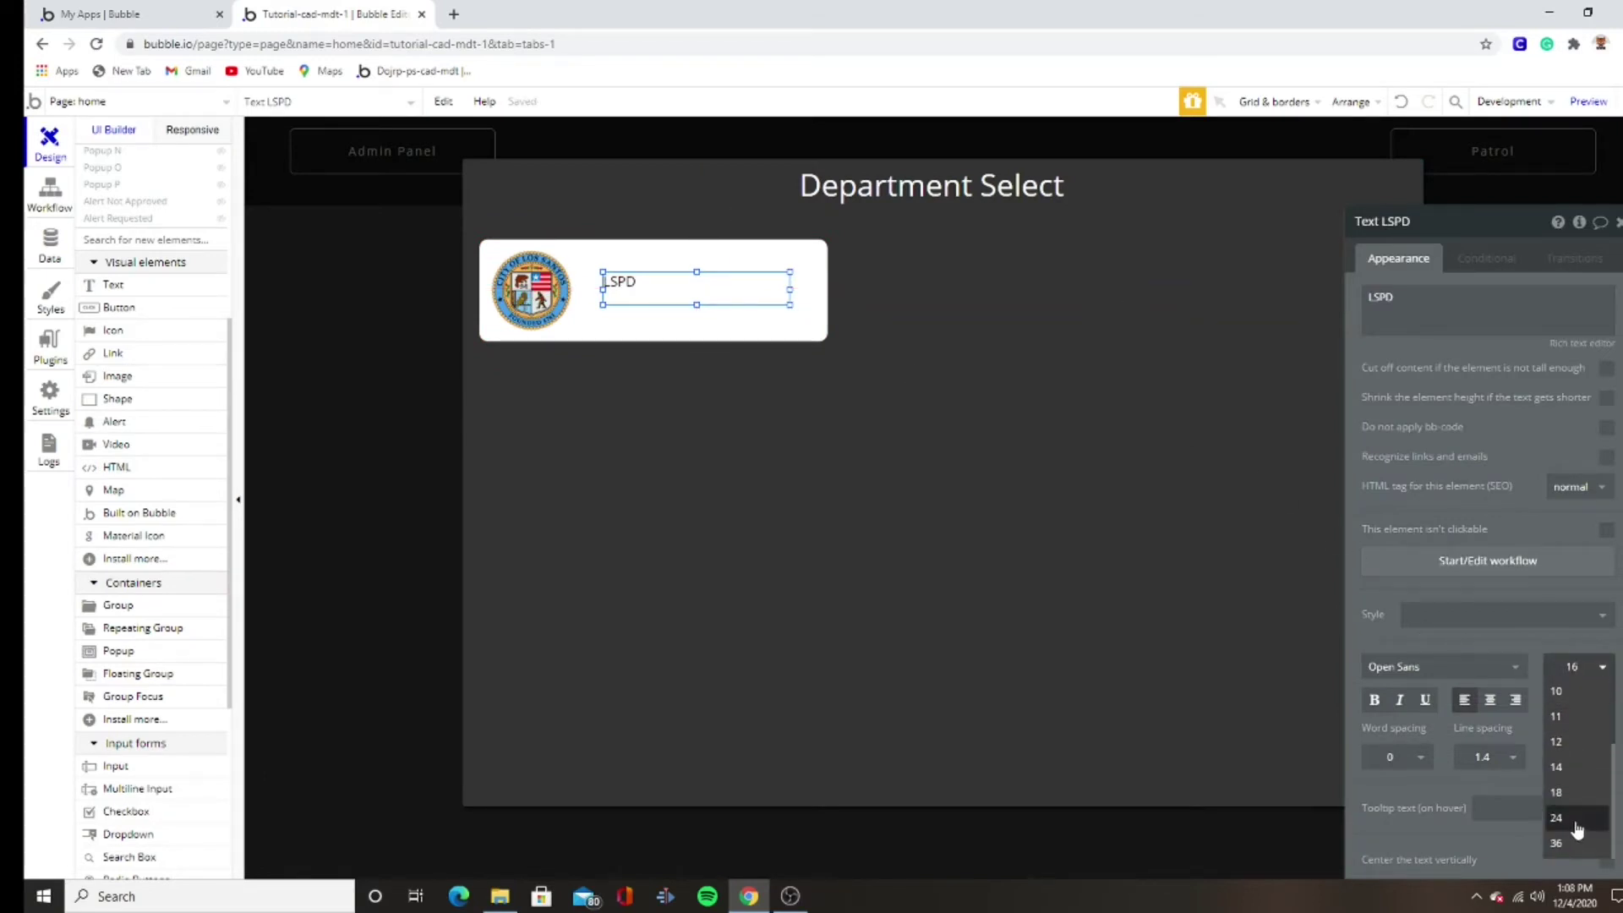
pyautogui.click(1575, 818)
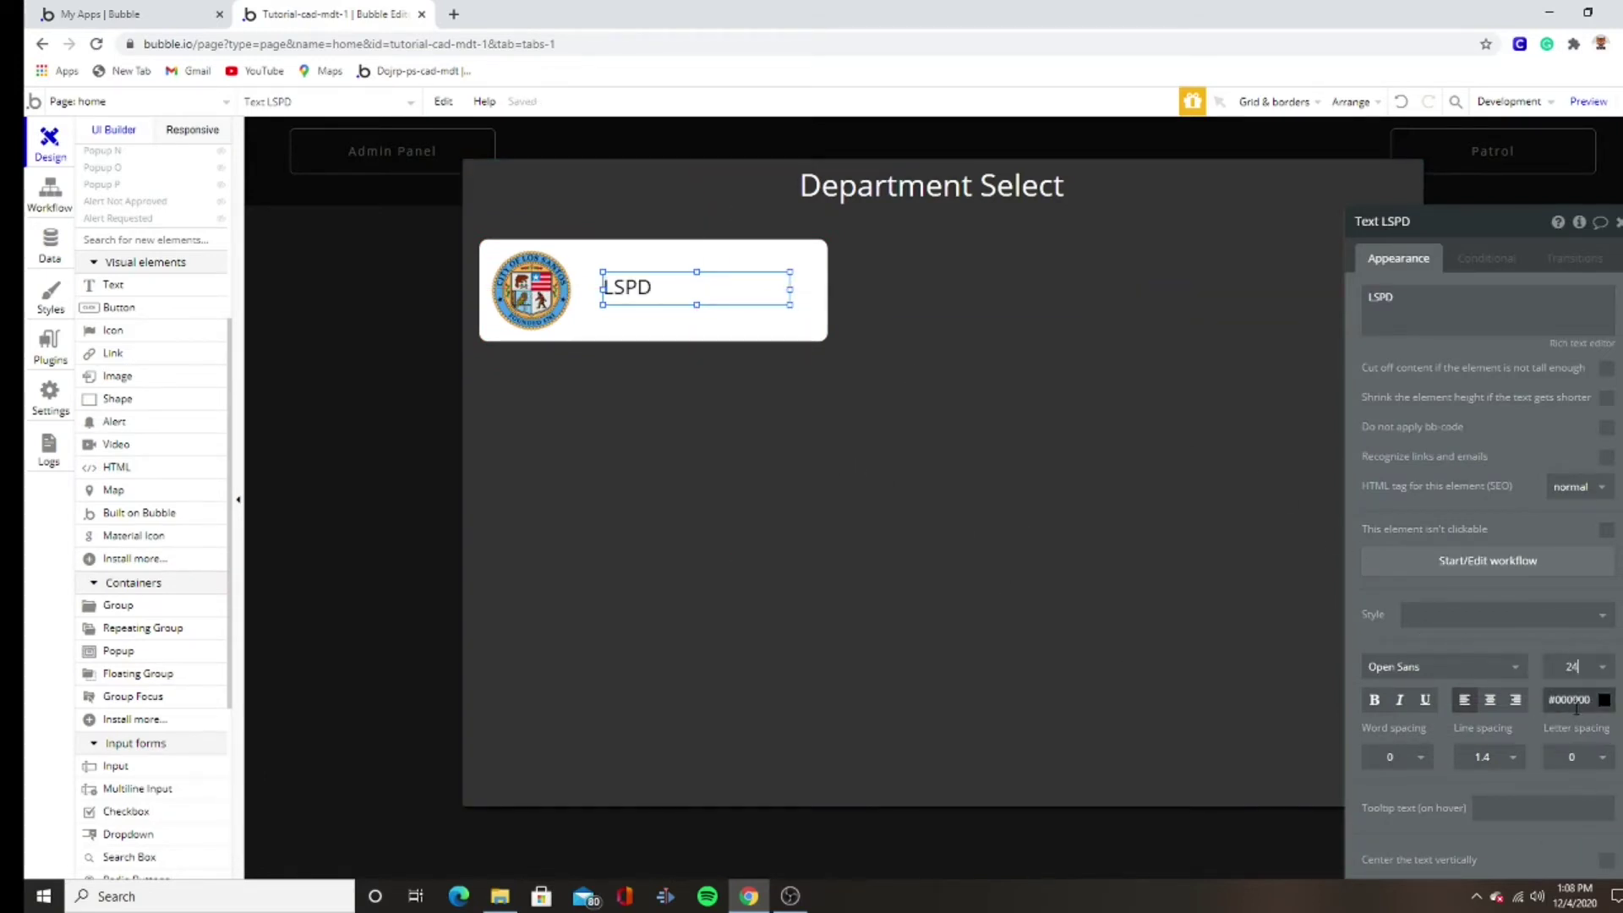
pyautogui.click(1577, 670)
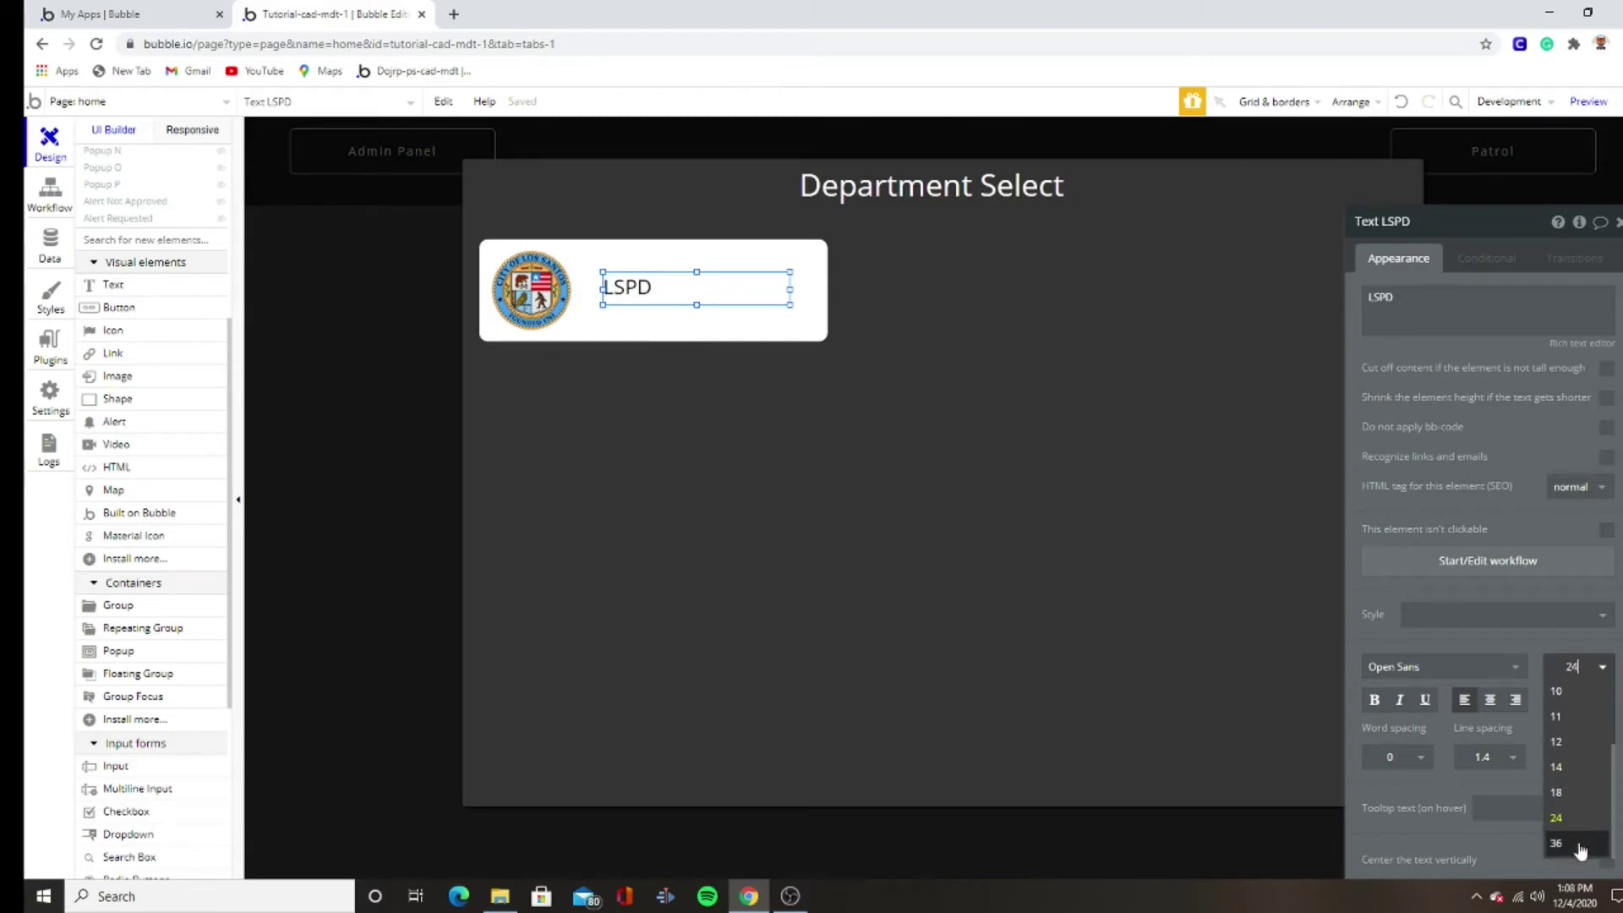
pyautogui.click(1577, 847)
pyautogui.moveTo(696, 305); pyautogui.dragTo(694, 318)
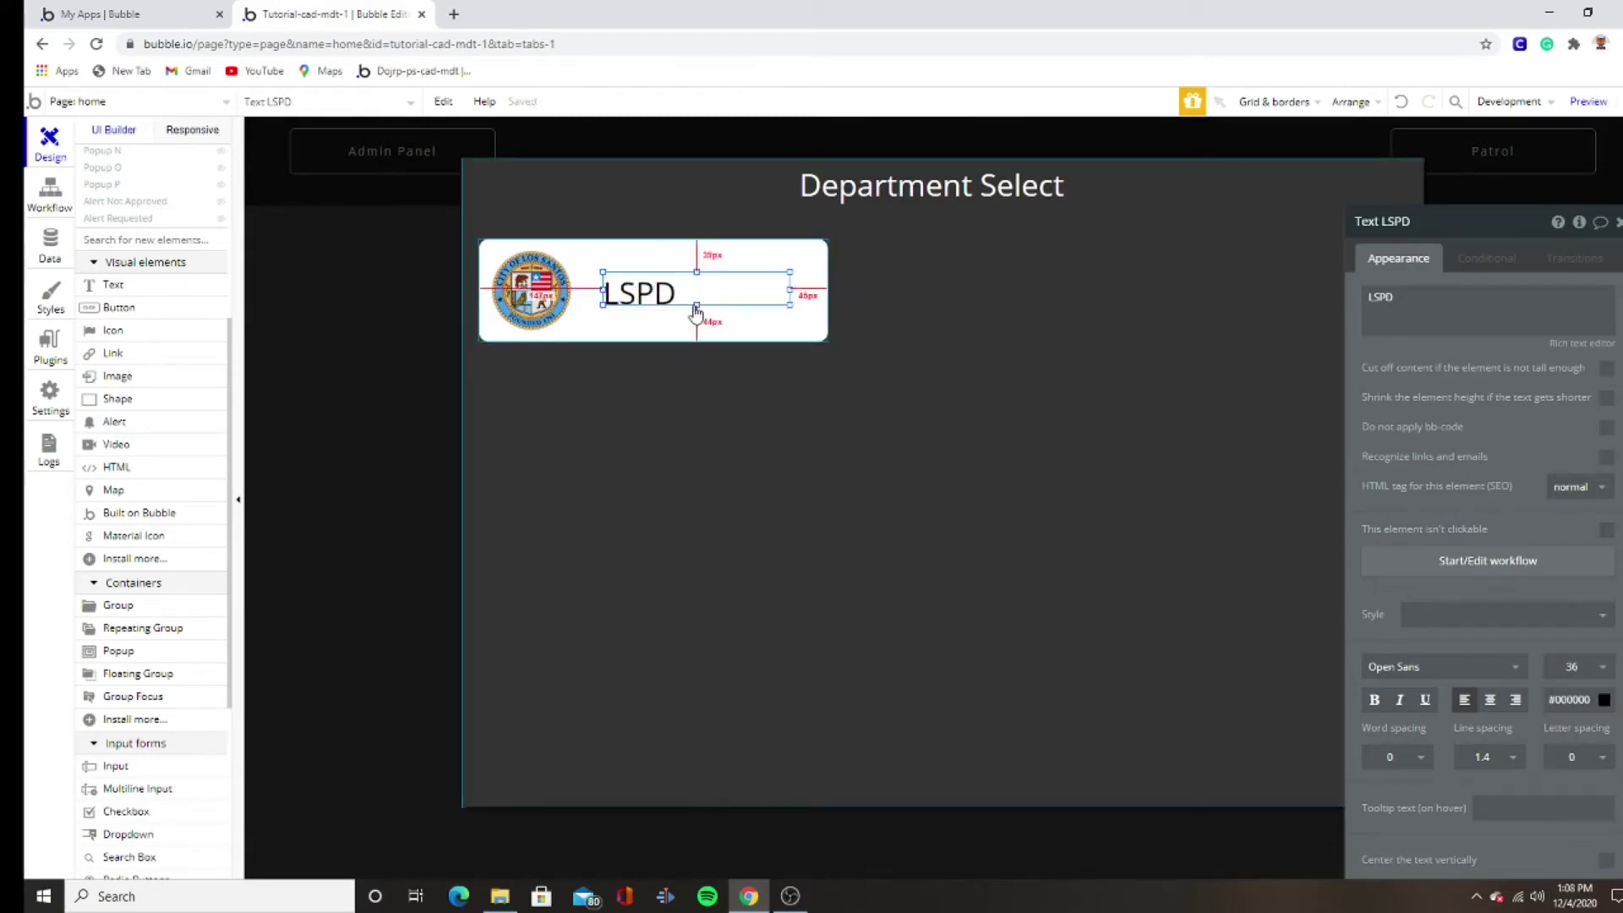
pyautogui.click(1489, 699)
pyautogui.click(802, 296)
pyautogui.click(781, 293)
pyautogui.moveTo(787, 294); pyautogui.dragTo(722, 294)
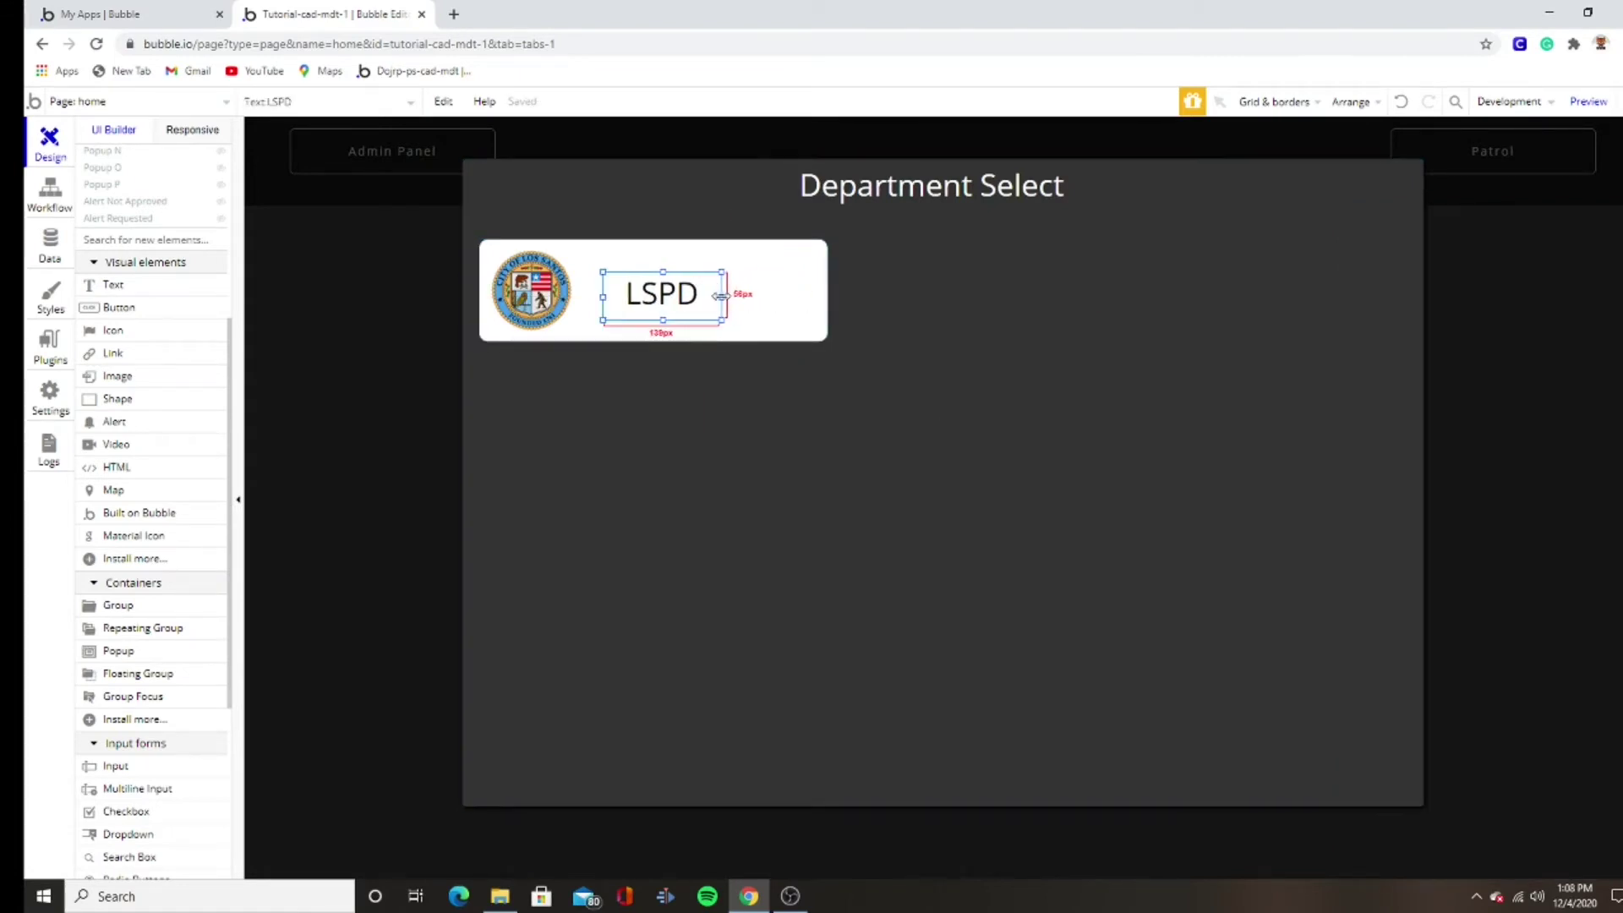
# - Centre the LSPD label vertically and narrow Group A to hug the logo and label
pyautogui.click(1351, 102)
pyautogui.click(1340, 203)
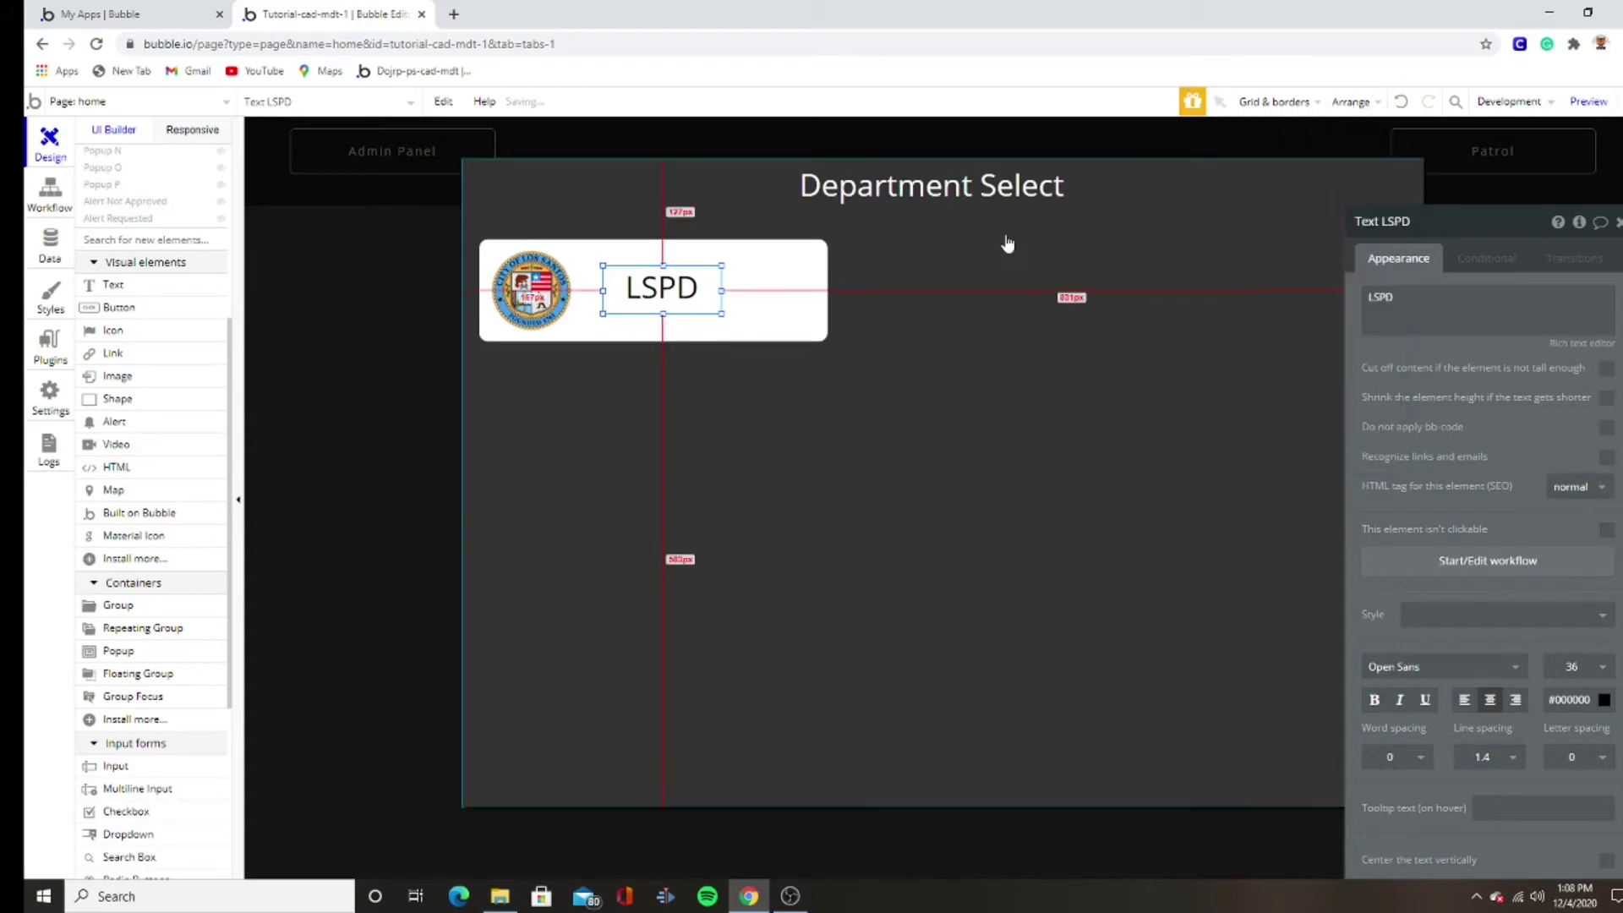
pyautogui.click(817, 289)
pyautogui.moveTo(817, 289); pyautogui.dragTo(811, 314)
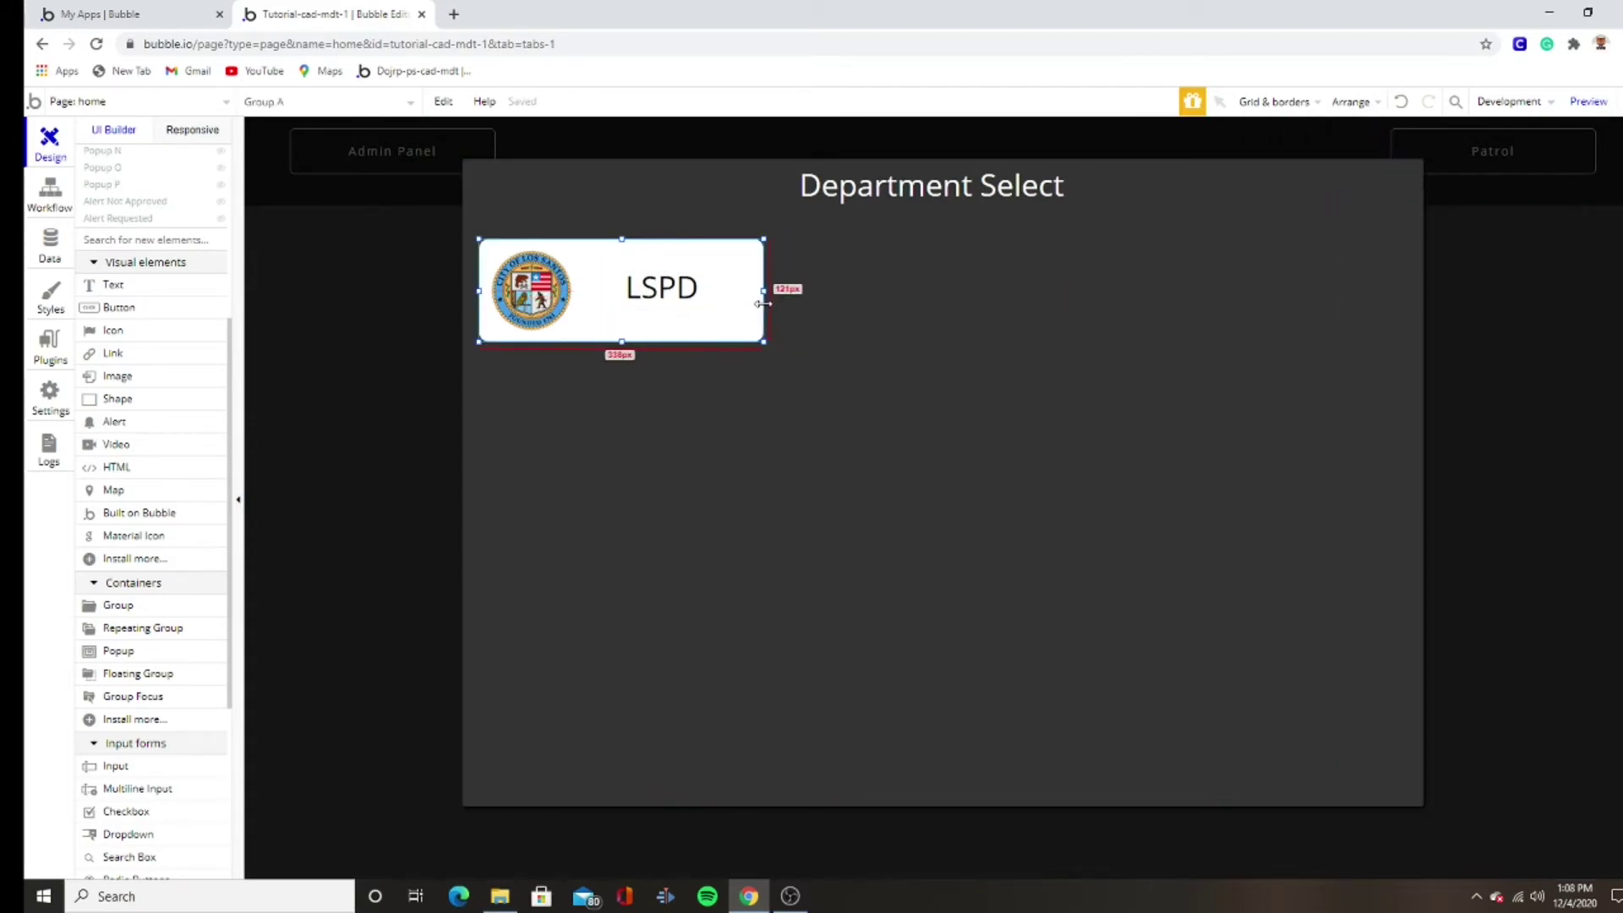
pyautogui.click(812, 316)
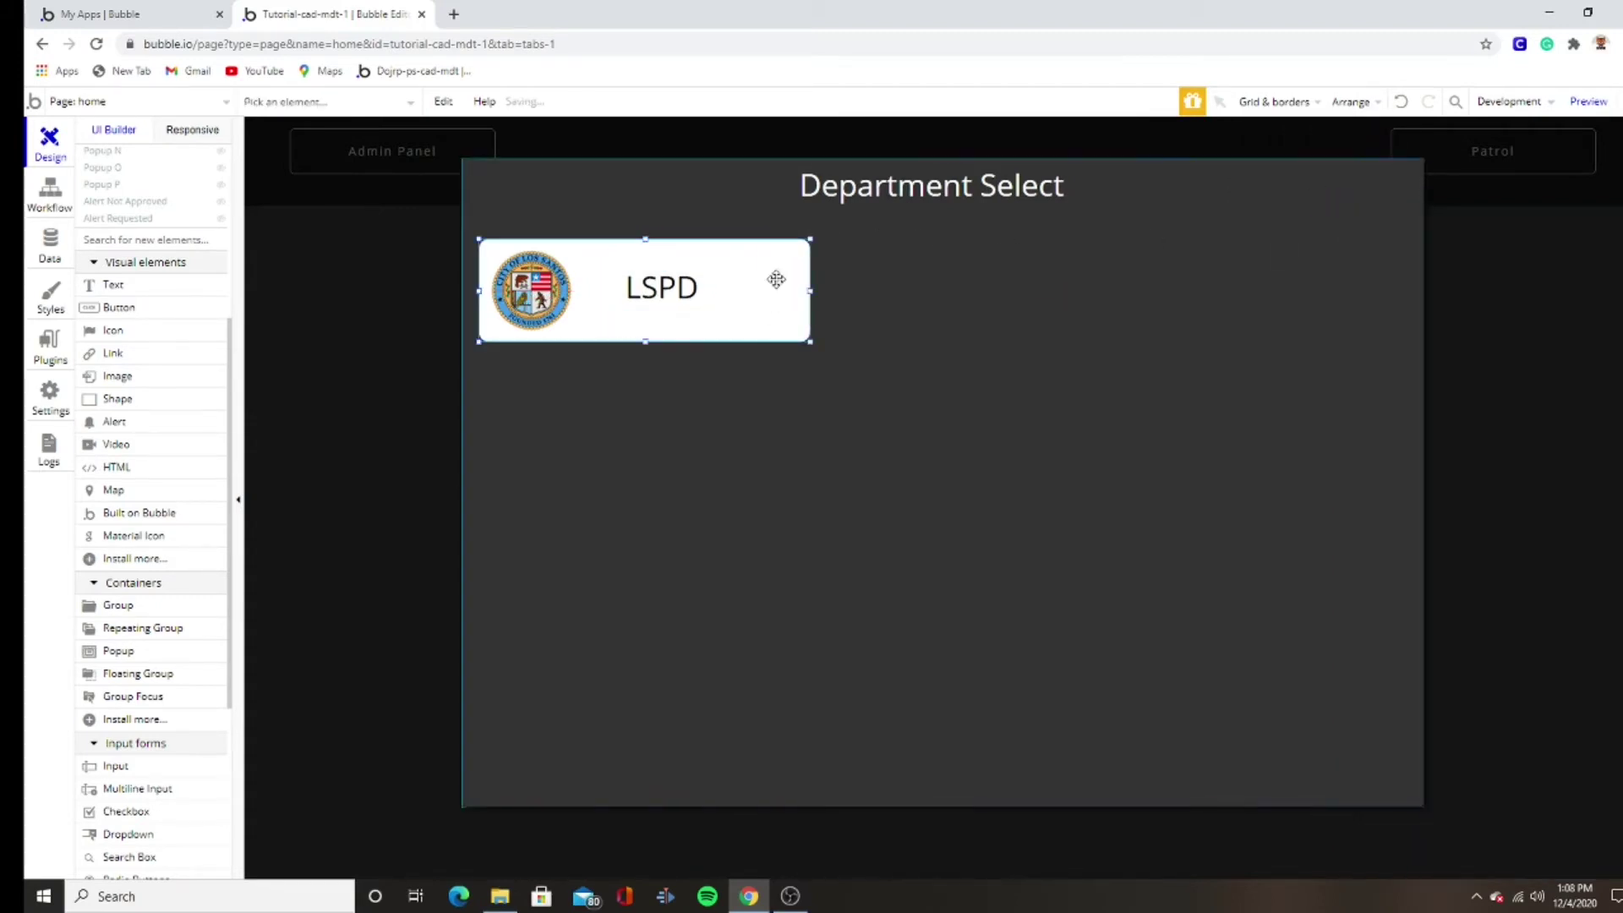
pyautogui.click(782, 283)
pyautogui.moveTo(811, 289); pyautogui.dragTo(752, 289)
pyautogui.click(1038, 245)
pyautogui.click(633, 296)
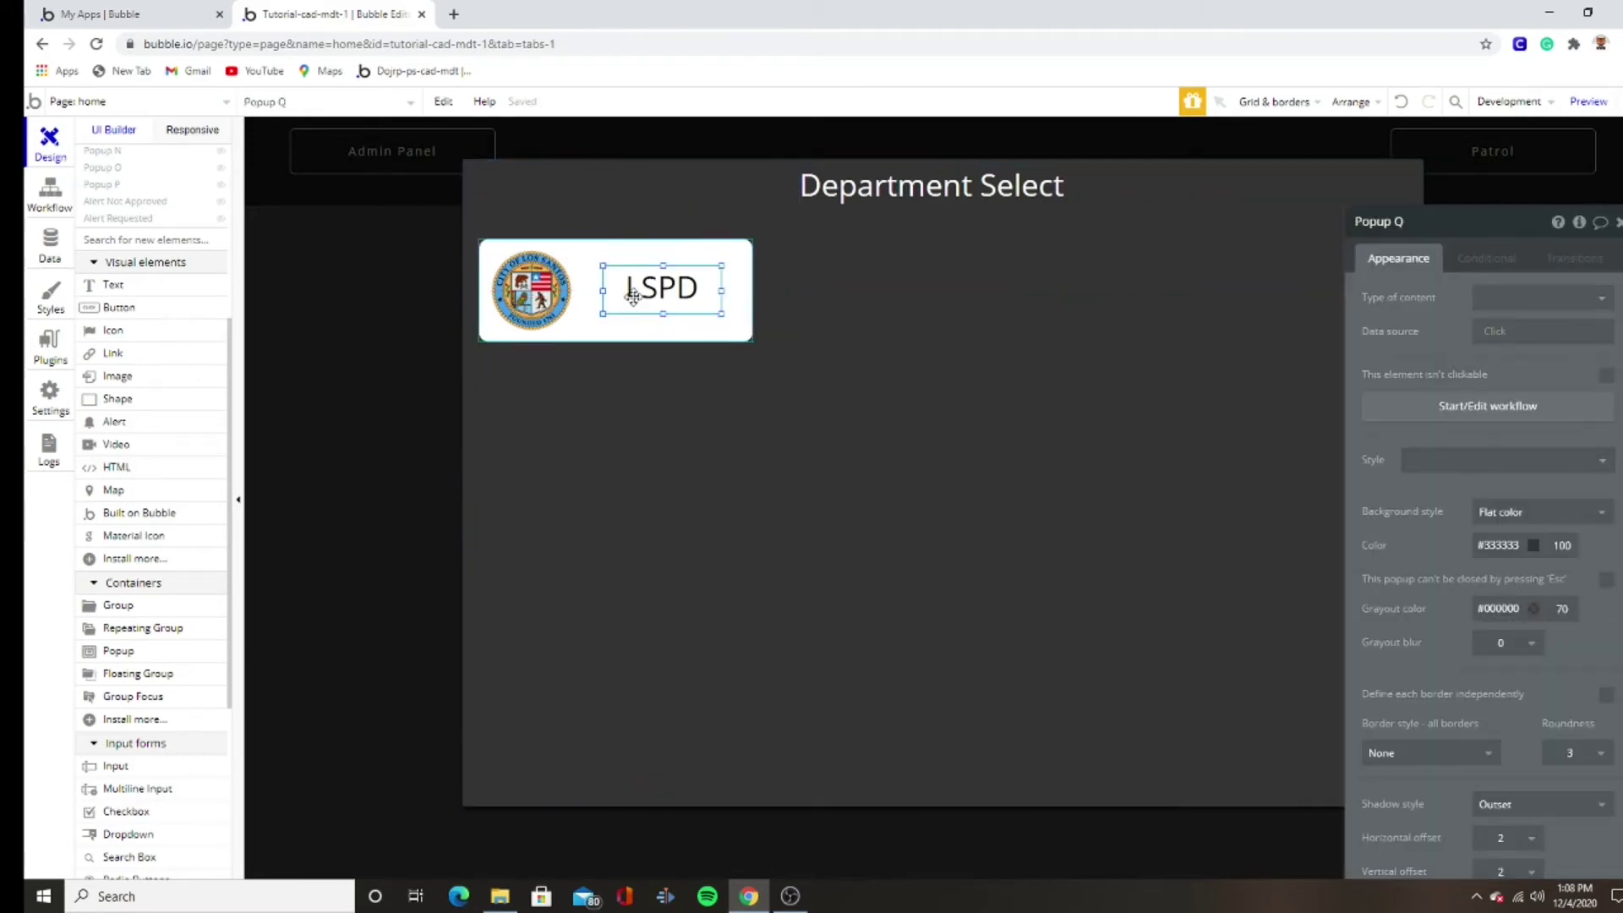
pyautogui.click(964, 314)
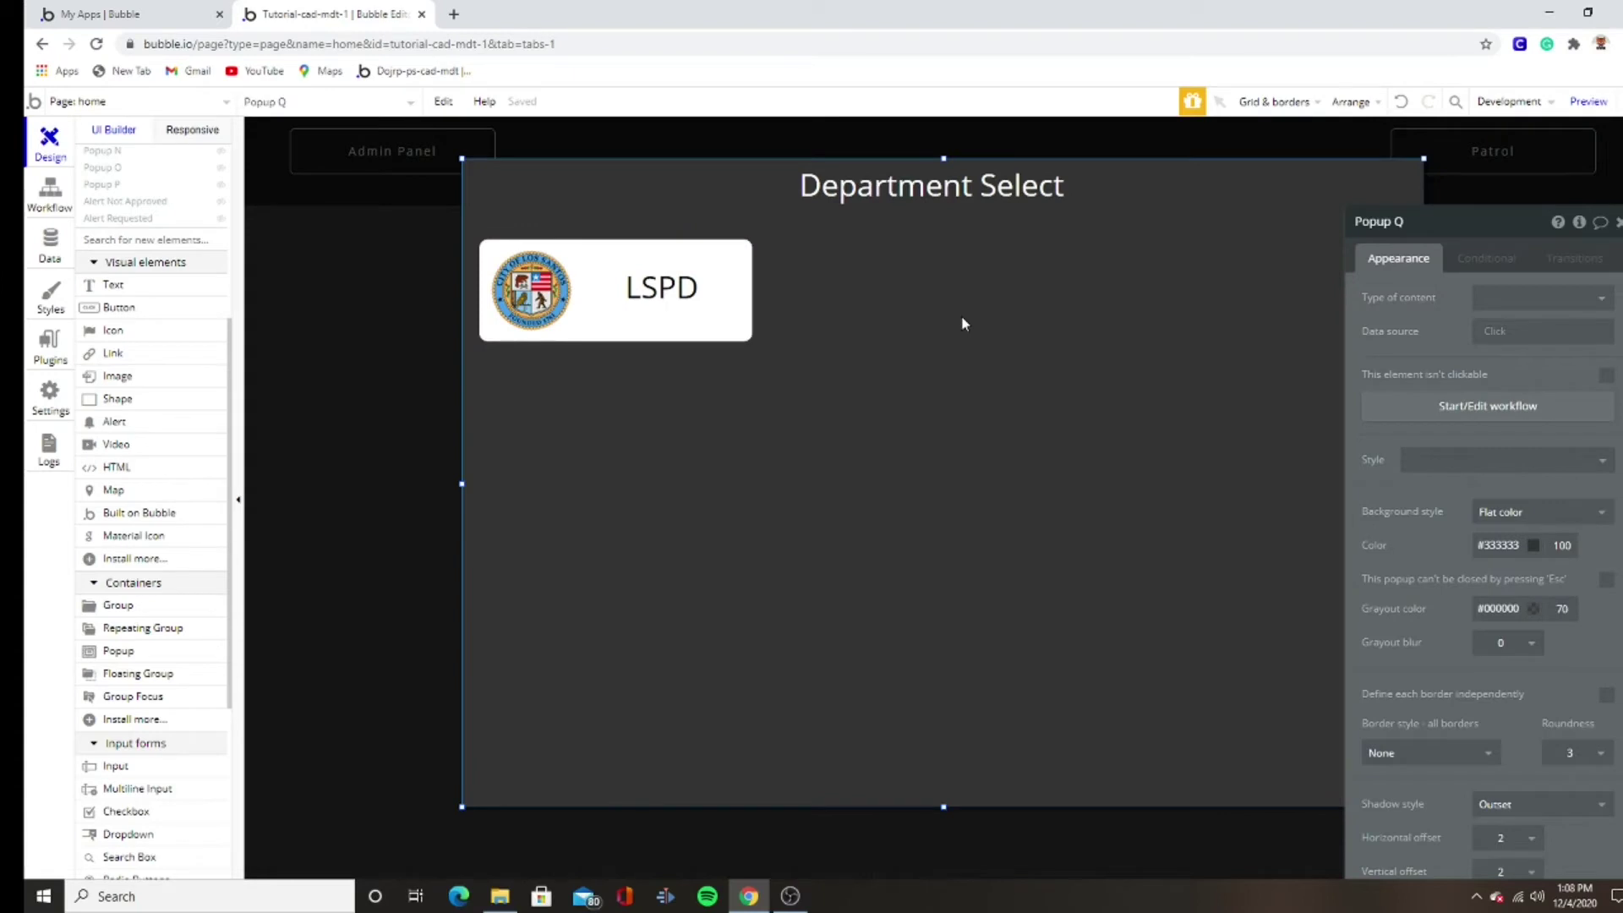
# - Duplicate the LSPD card and place the copy just below it
pyautogui.click(709, 332)
pyautogui.hotkey('ctrl', 'c')
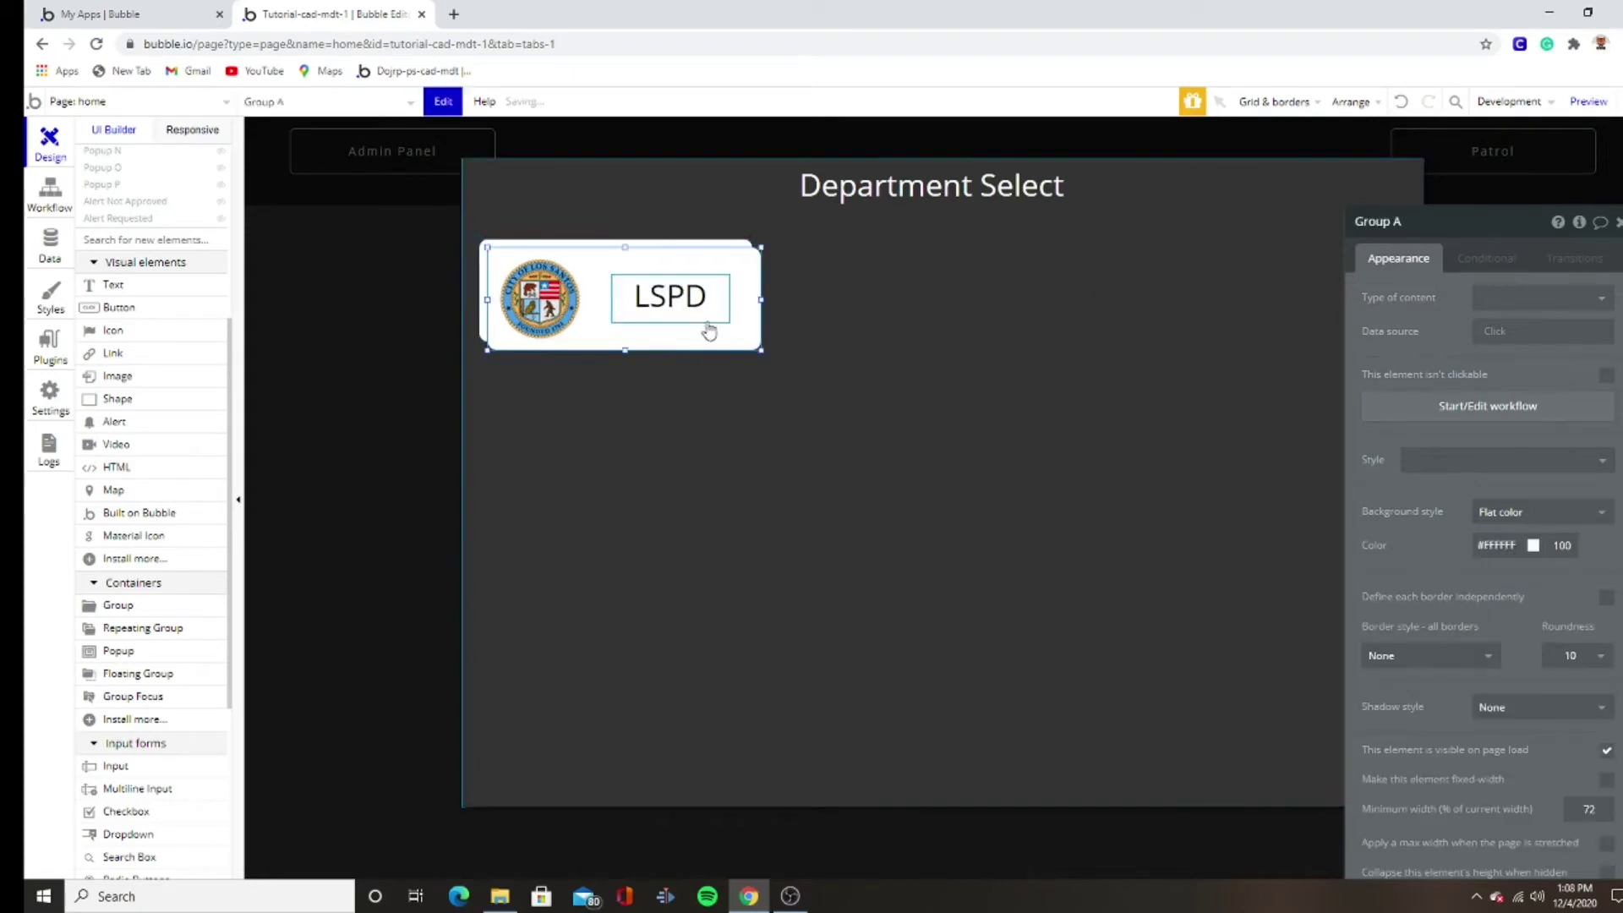
pyautogui.hotkey('ctrl', 'v')
pyautogui.click(705, 417)
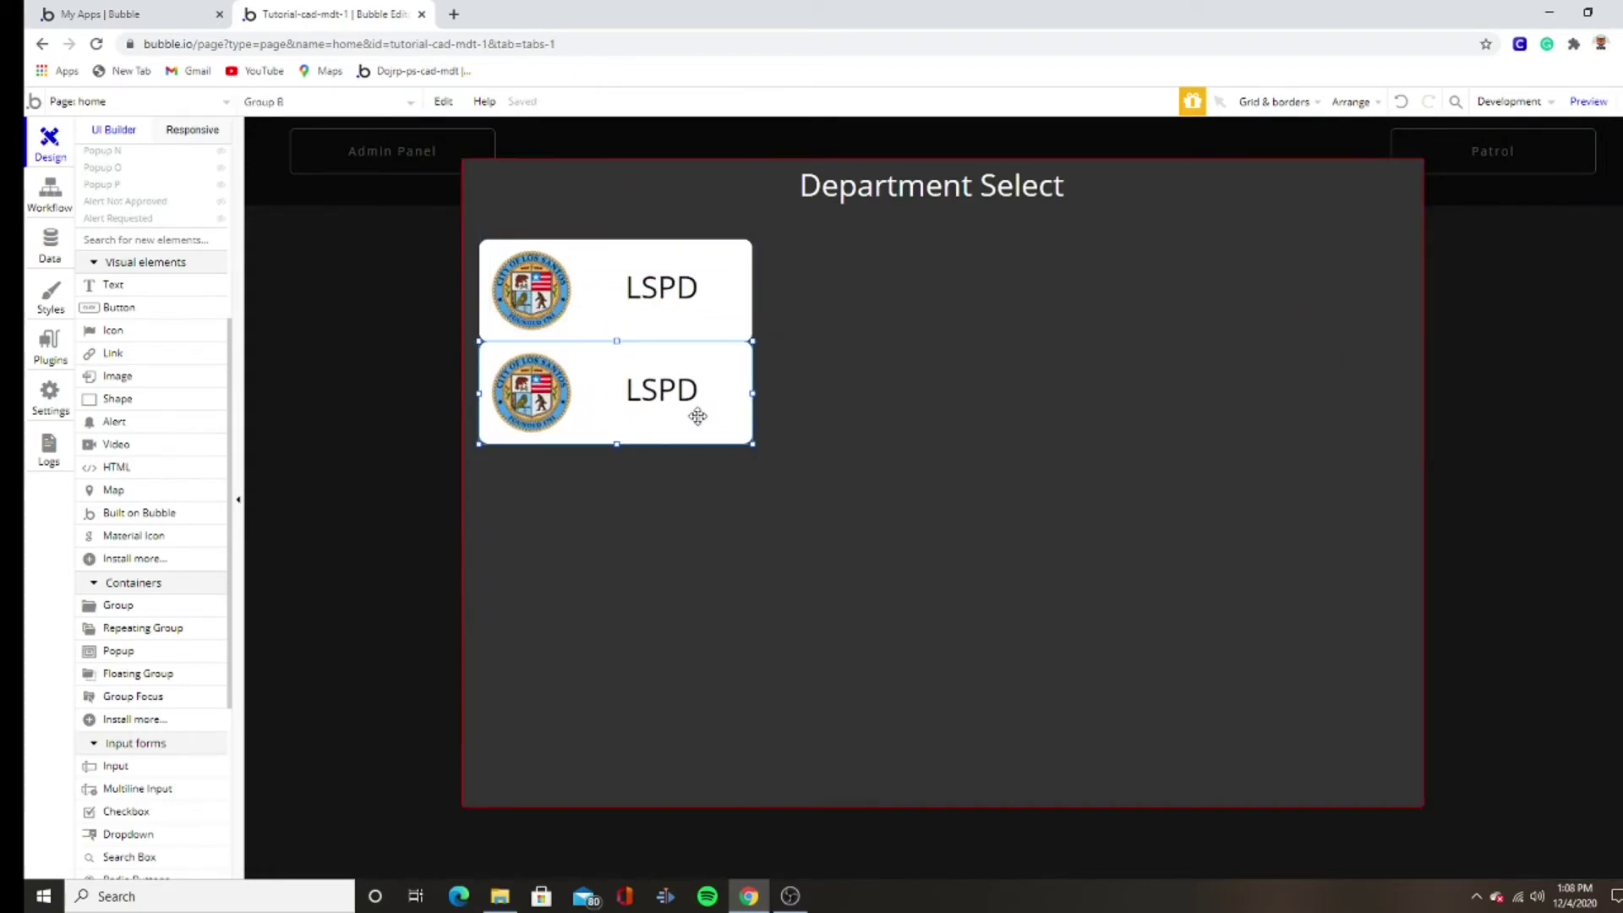
pyautogui.moveTo(705, 417); pyautogui.dragTo(701, 421)
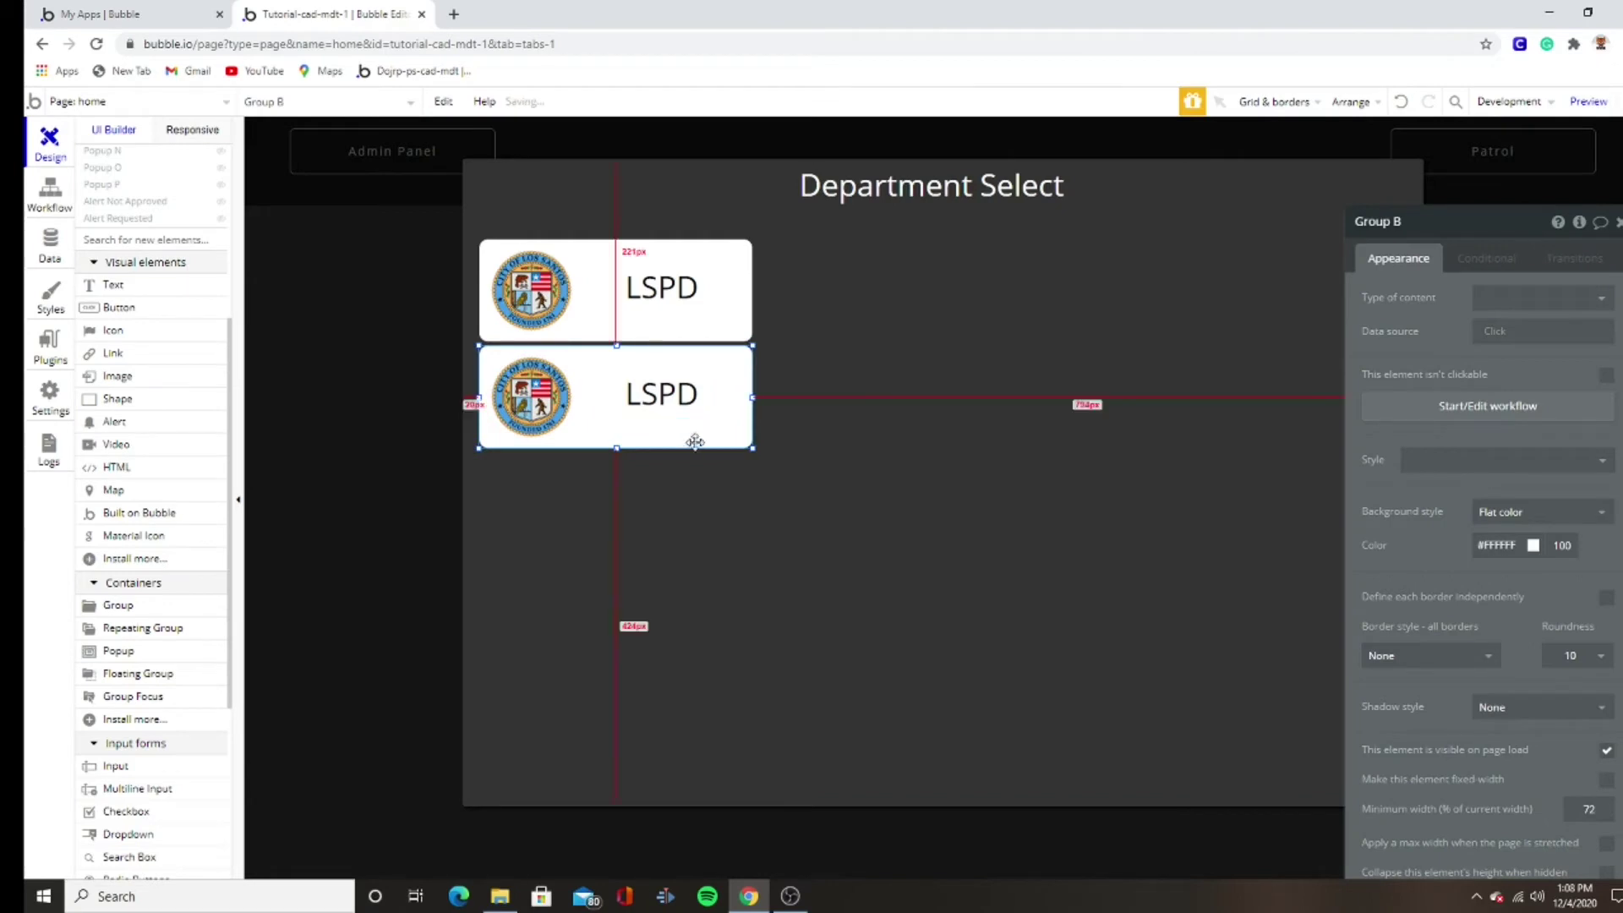
# - Replace the copy's logo with the LCSO badge and relabel it LCSO
pyautogui.click(539, 420)
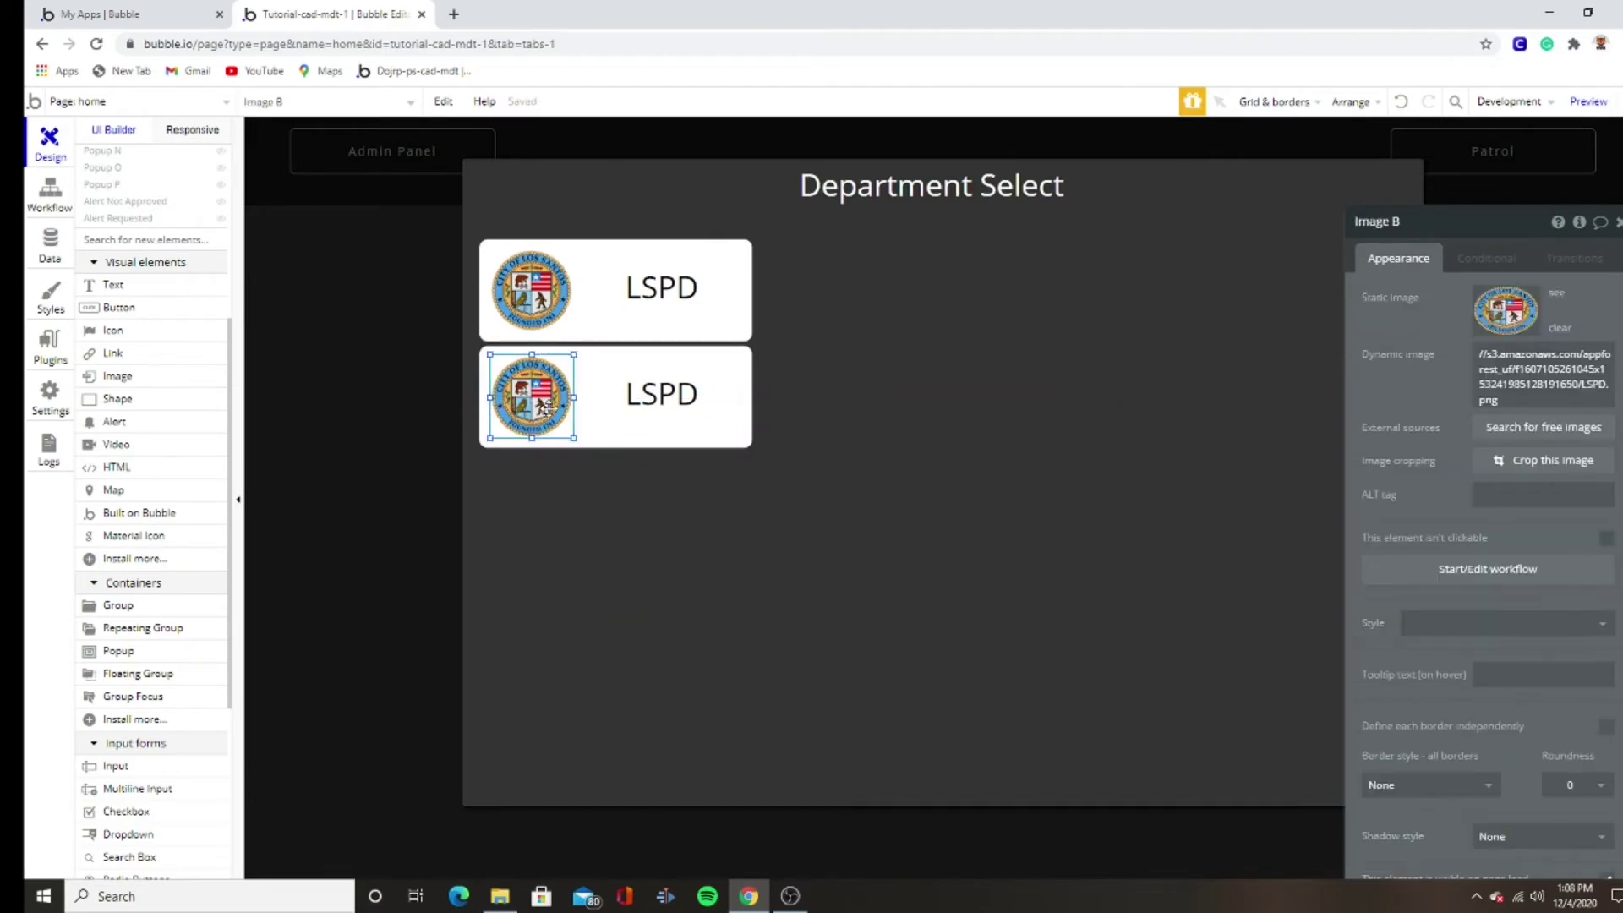
pyautogui.click(1512, 315)
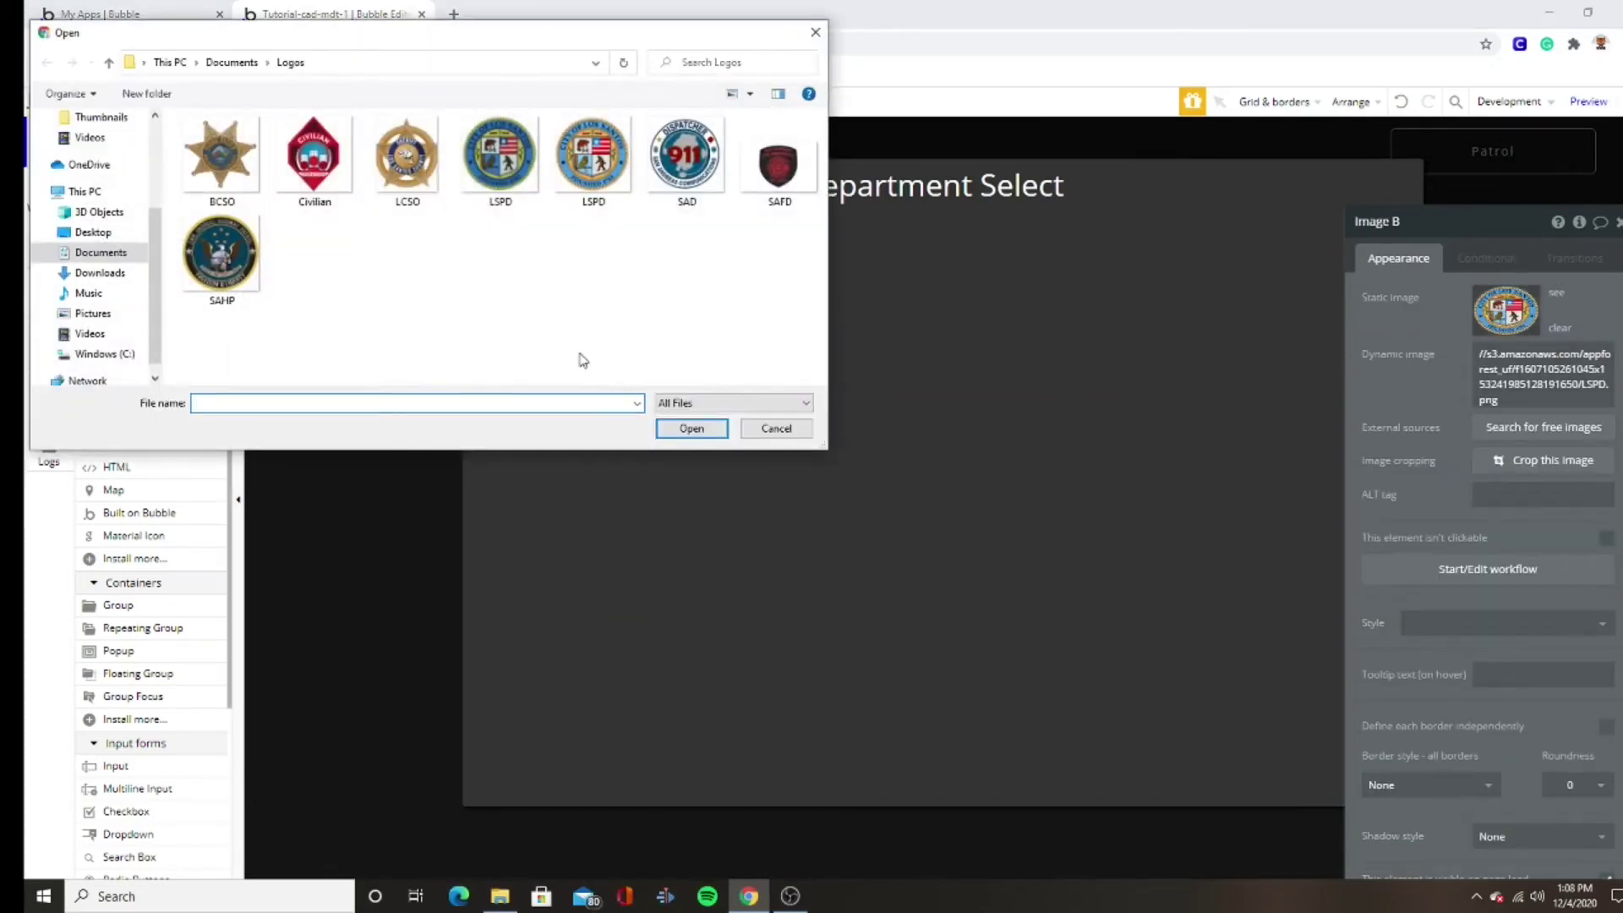
pyautogui.doubleClick(407, 157)
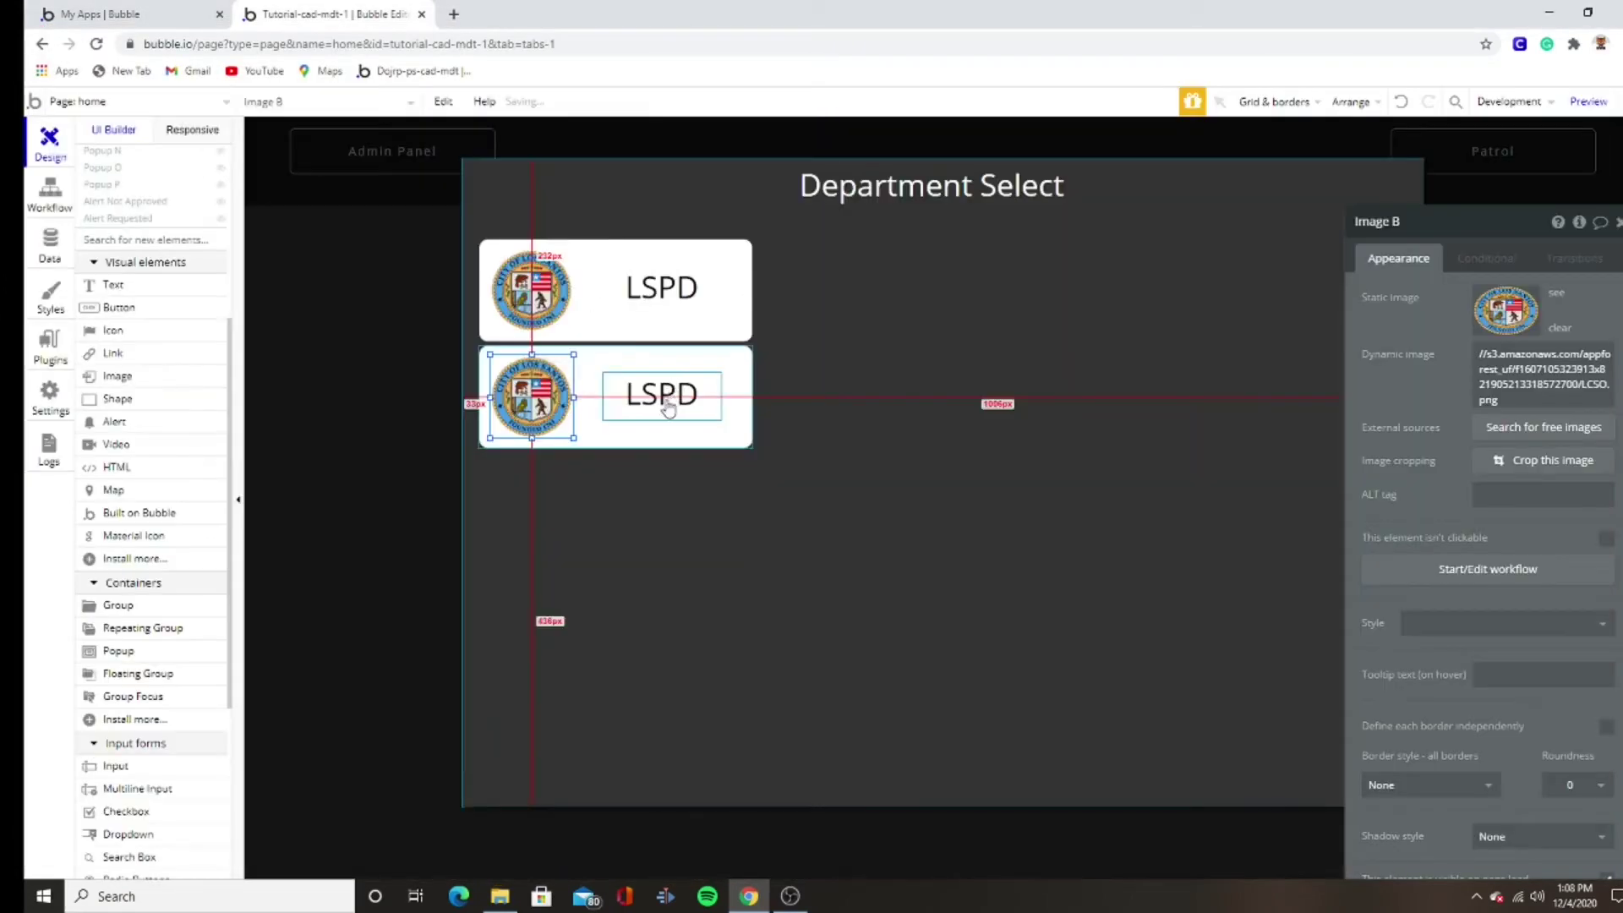
pyautogui.click(676, 398)
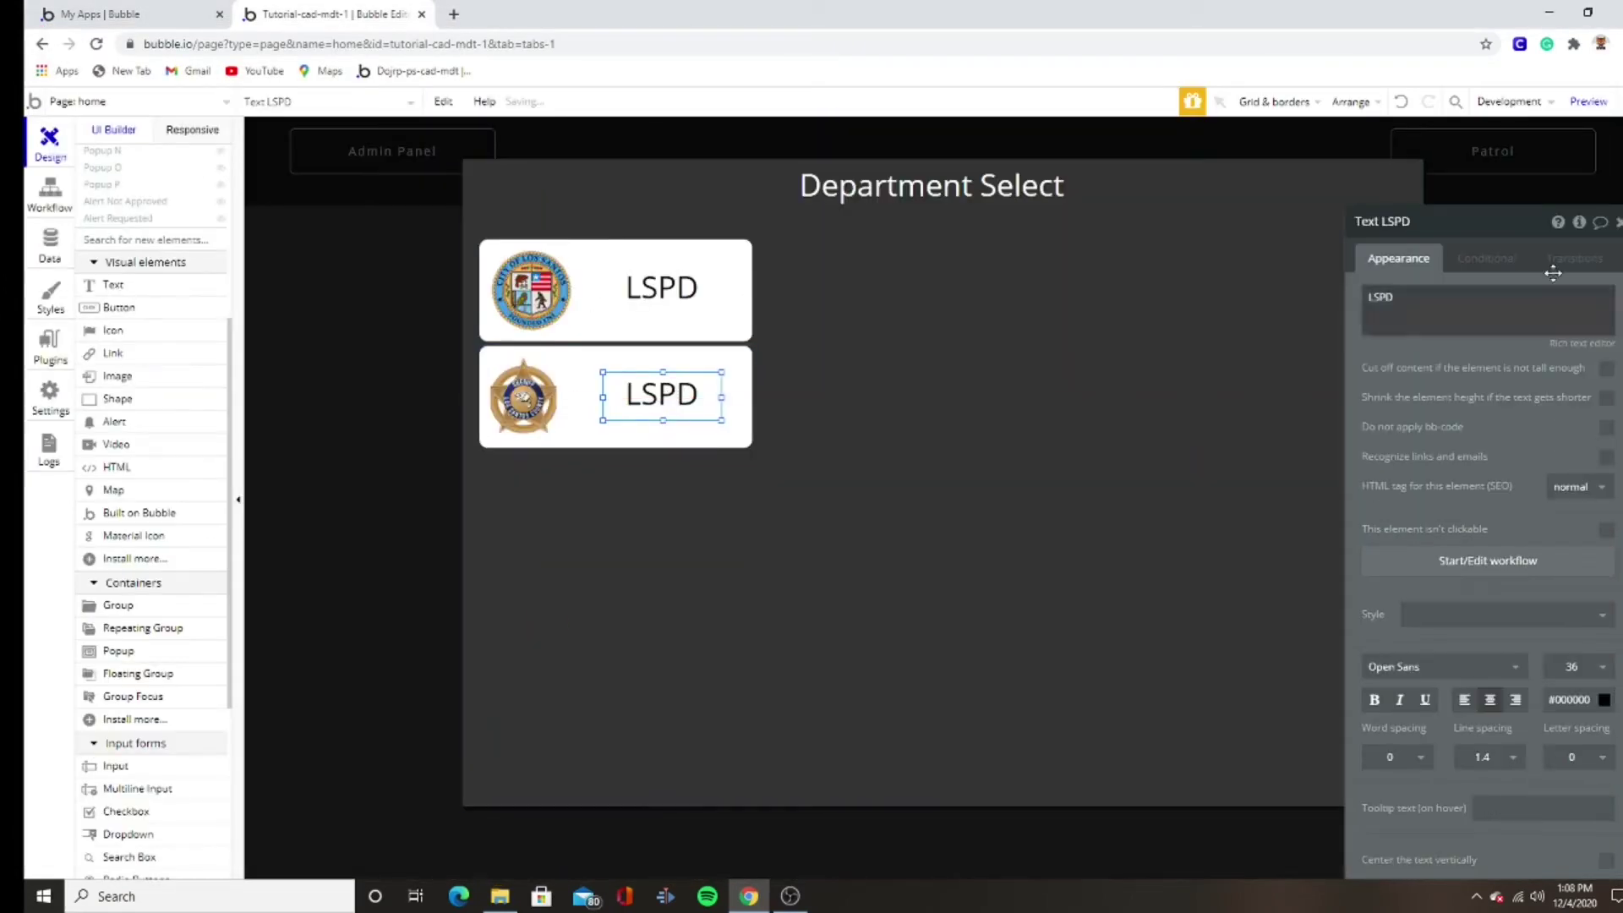
pyautogui.doubleClick(1380, 296)
pyautogui.write('CSO')
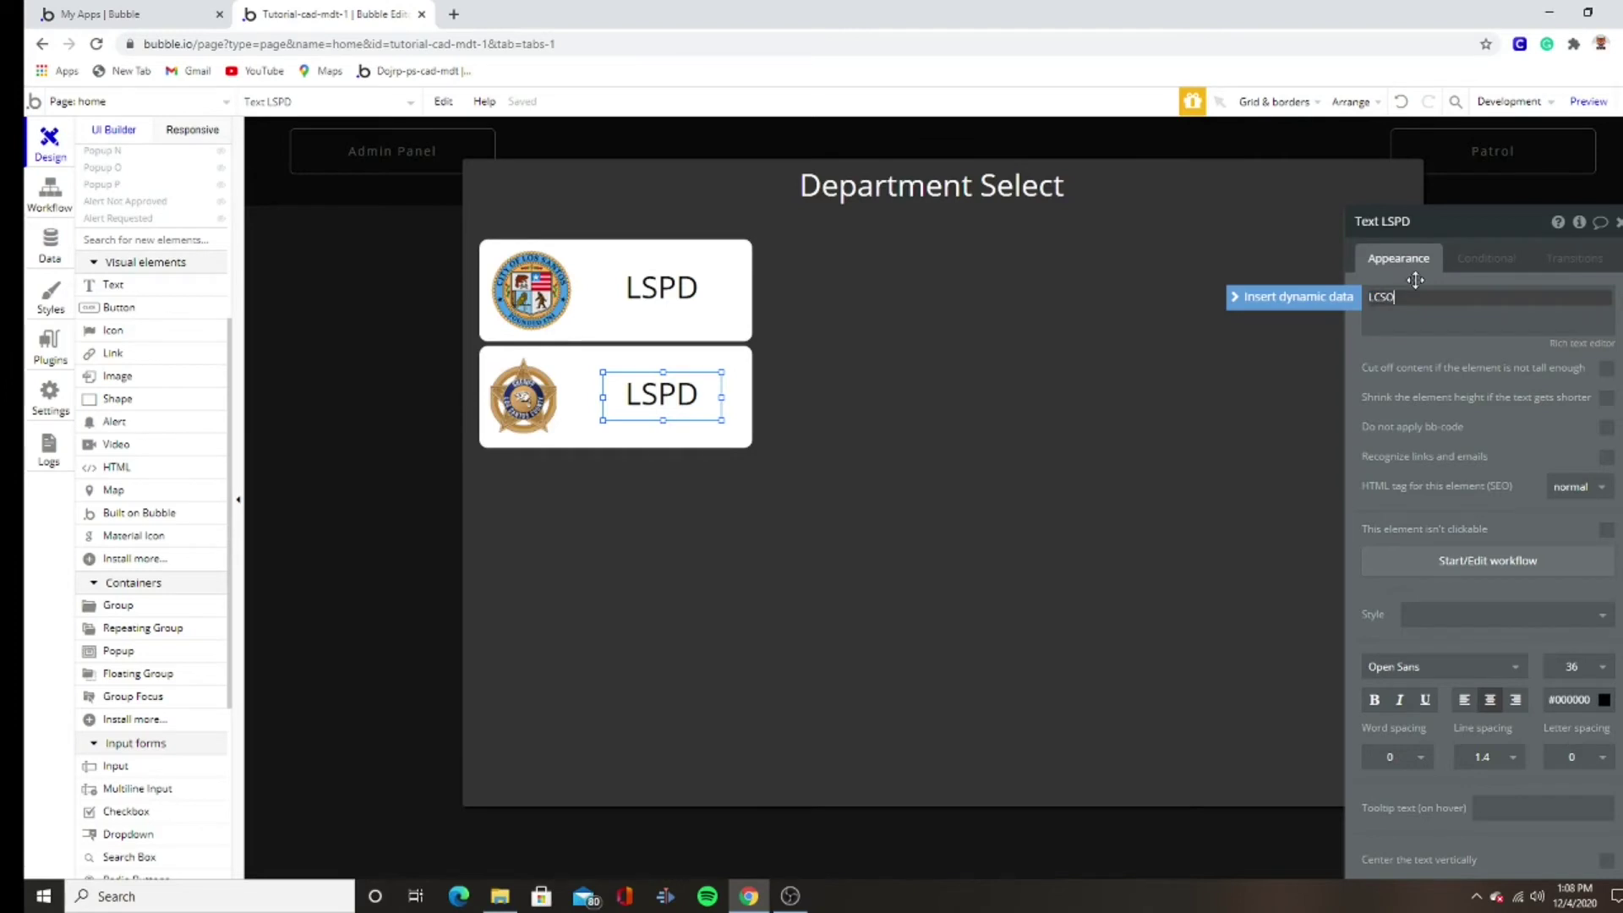
pyautogui.click(662, 445)
pyautogui.click(641, 327)
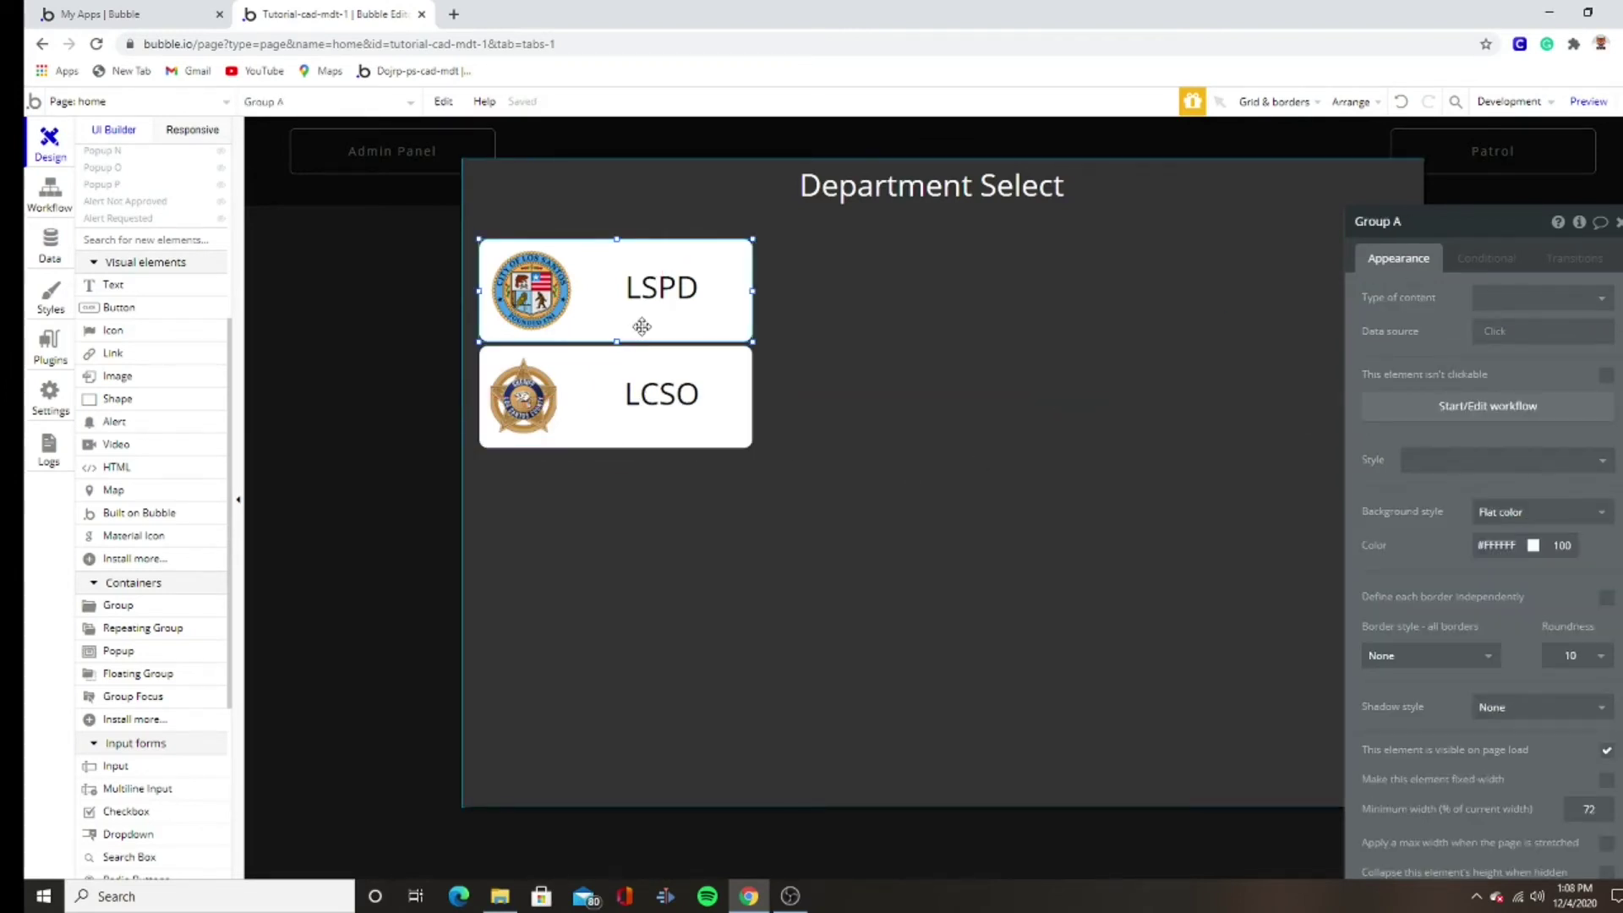
pyautogui.click(659, 427)
pyautogui.hotkey('ctrl', 'c')
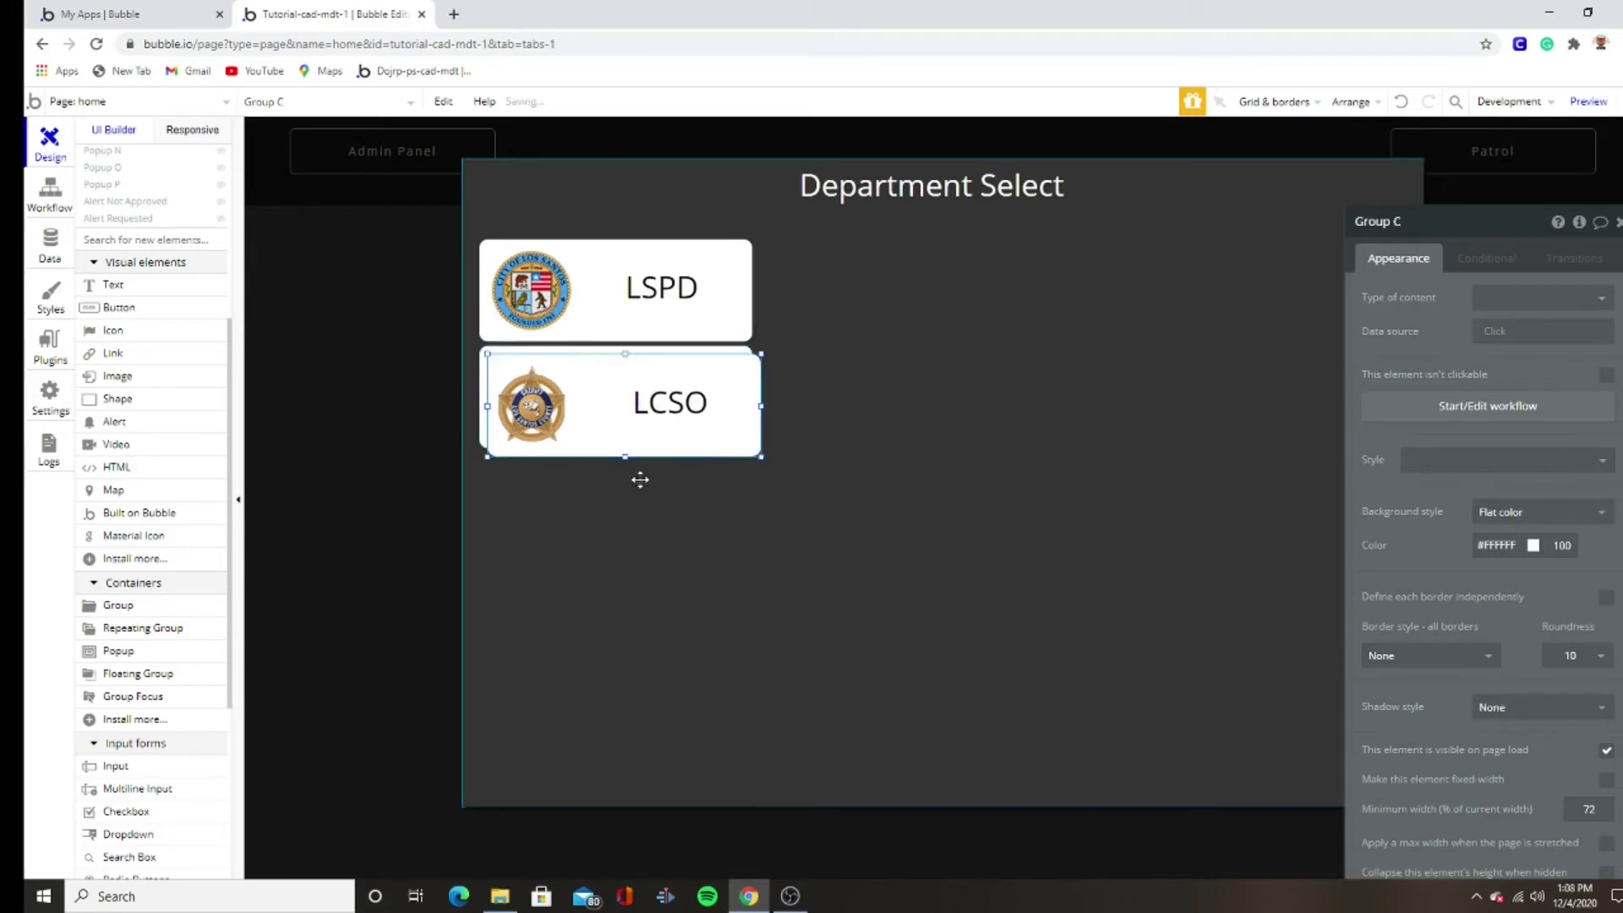
# - Paste a card under LCSO, swap in the BCSO.png badge, and relabel it BCSO
pyautogui.hotkey('ctrl', 'v')
pyautogui.moveTo(636, 542); pyautogui.dragTo(646, 530)
pyautogui.doubleClick(646, 530)
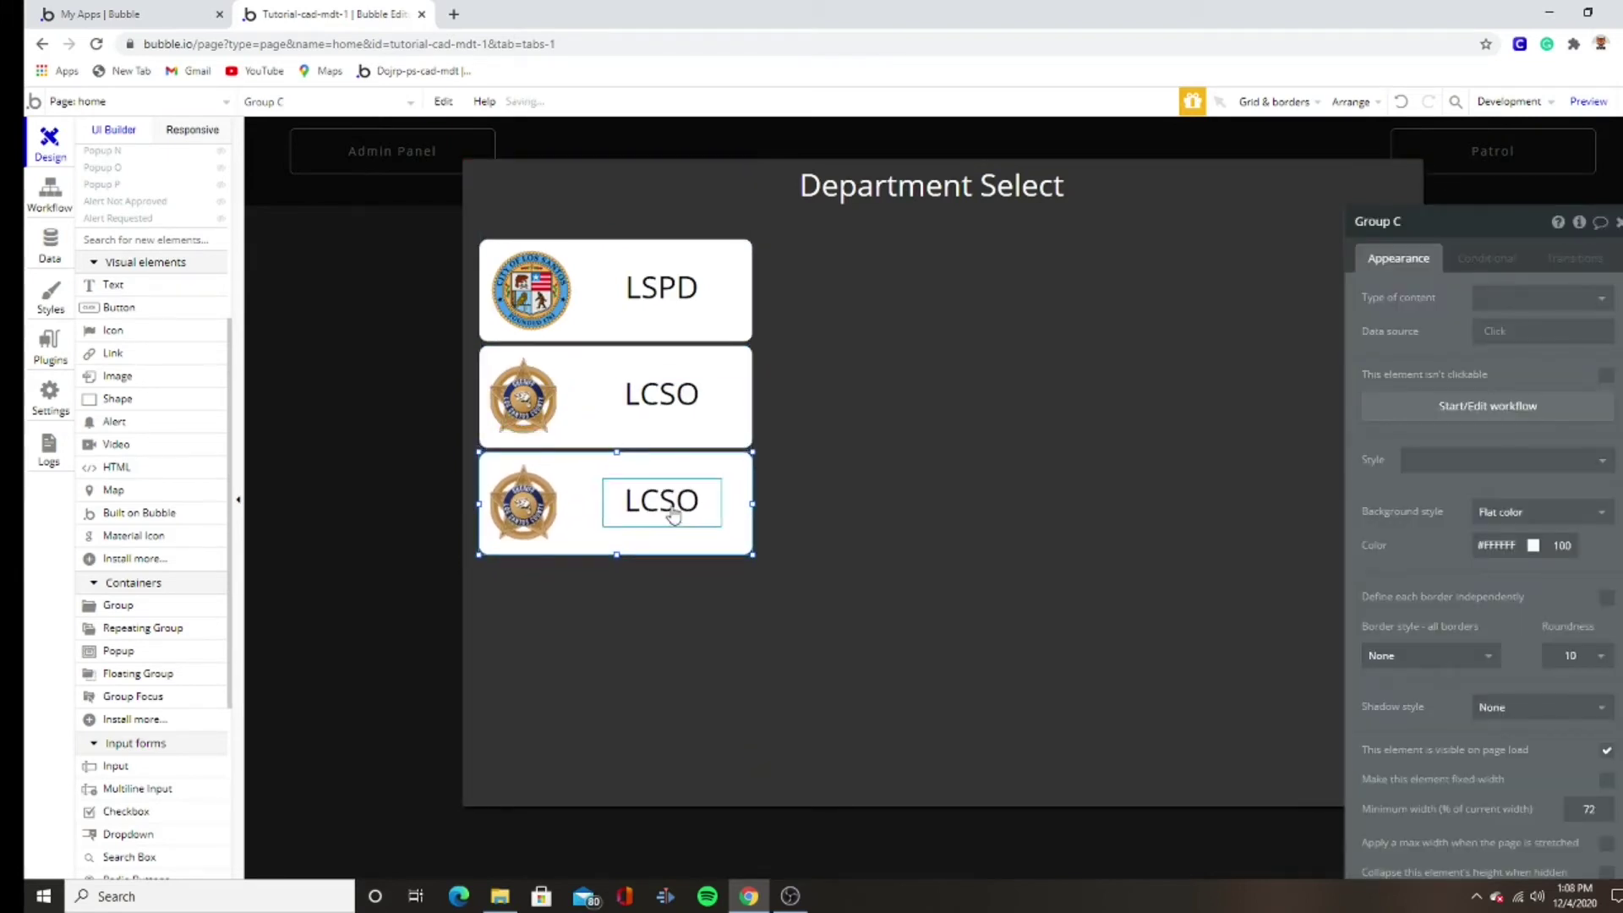
pyautogui.click(523, 505)
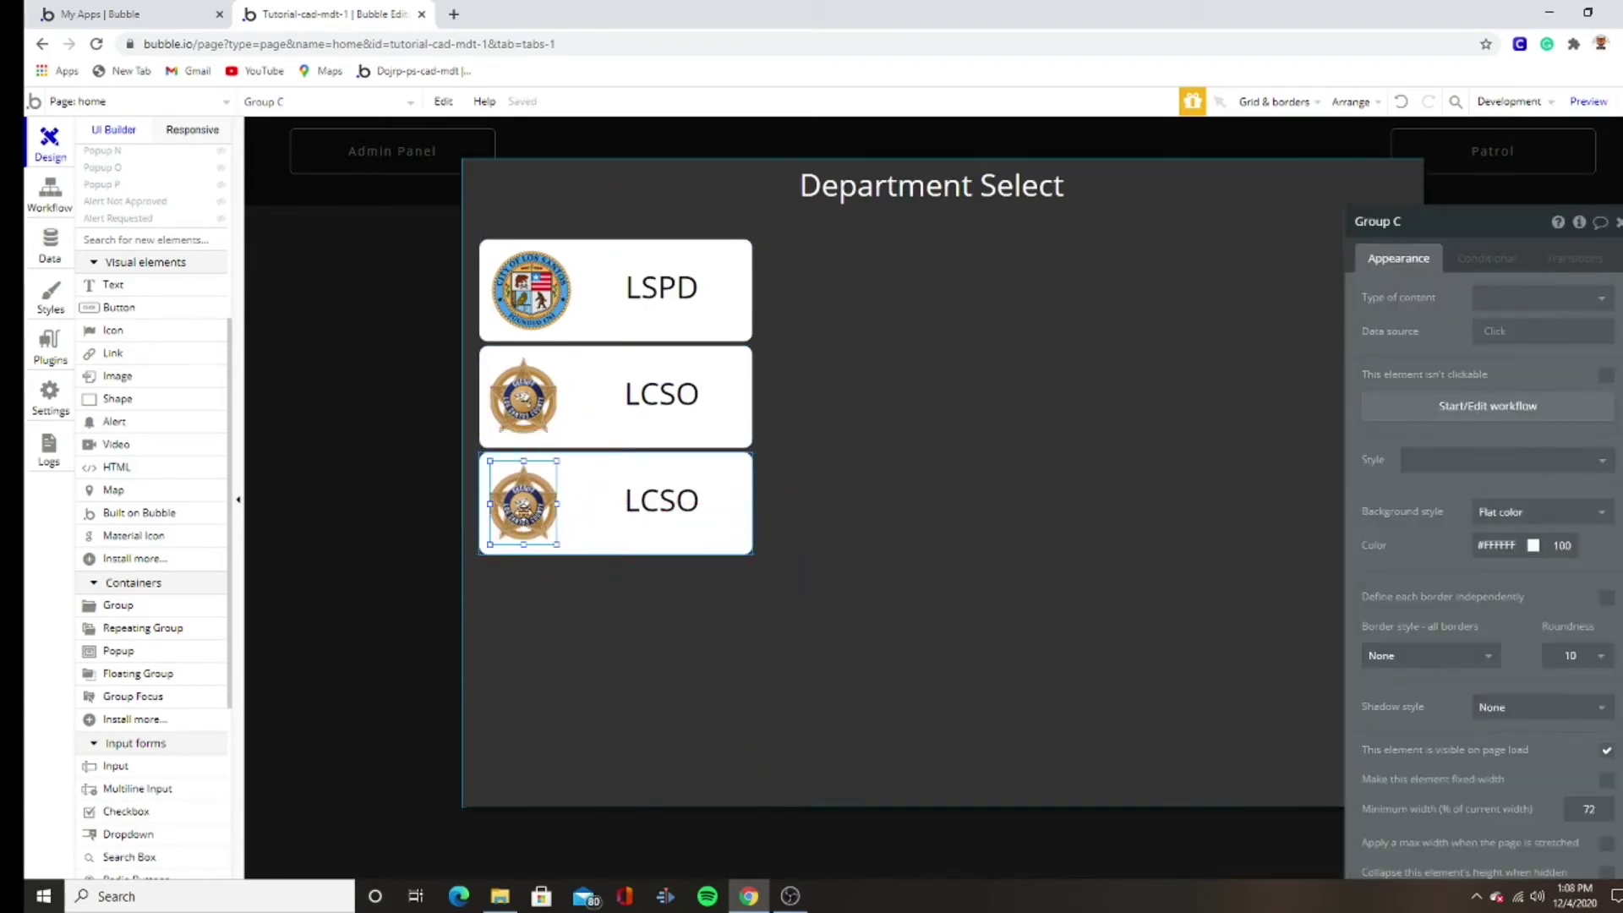
pyautogui.click(1524, 315)
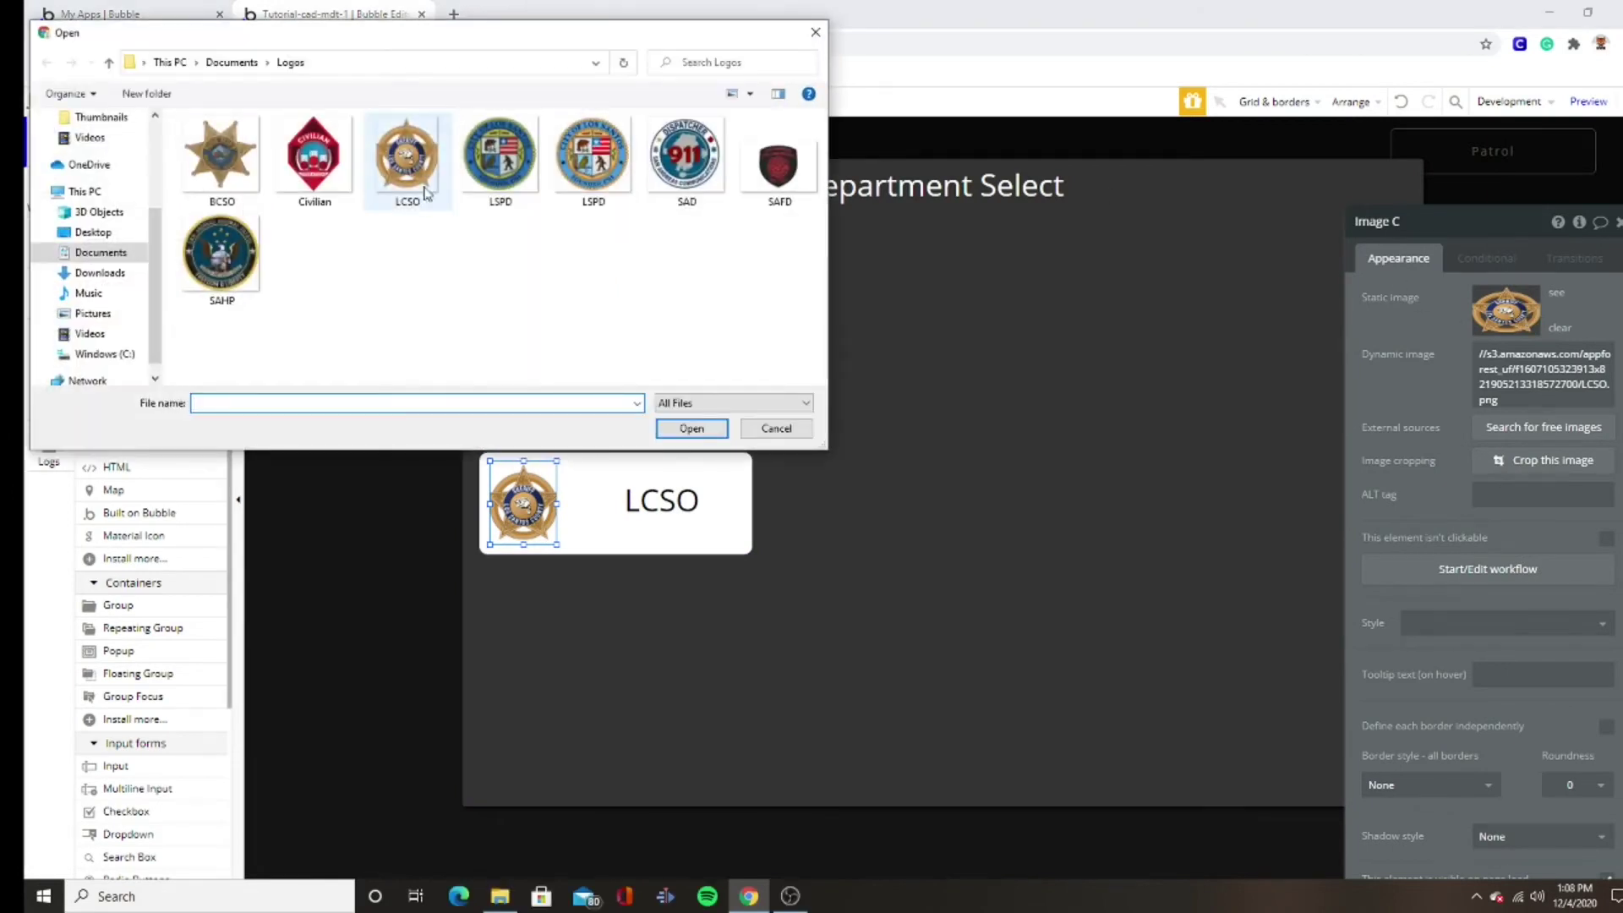
pyautogui.click(221, 157)
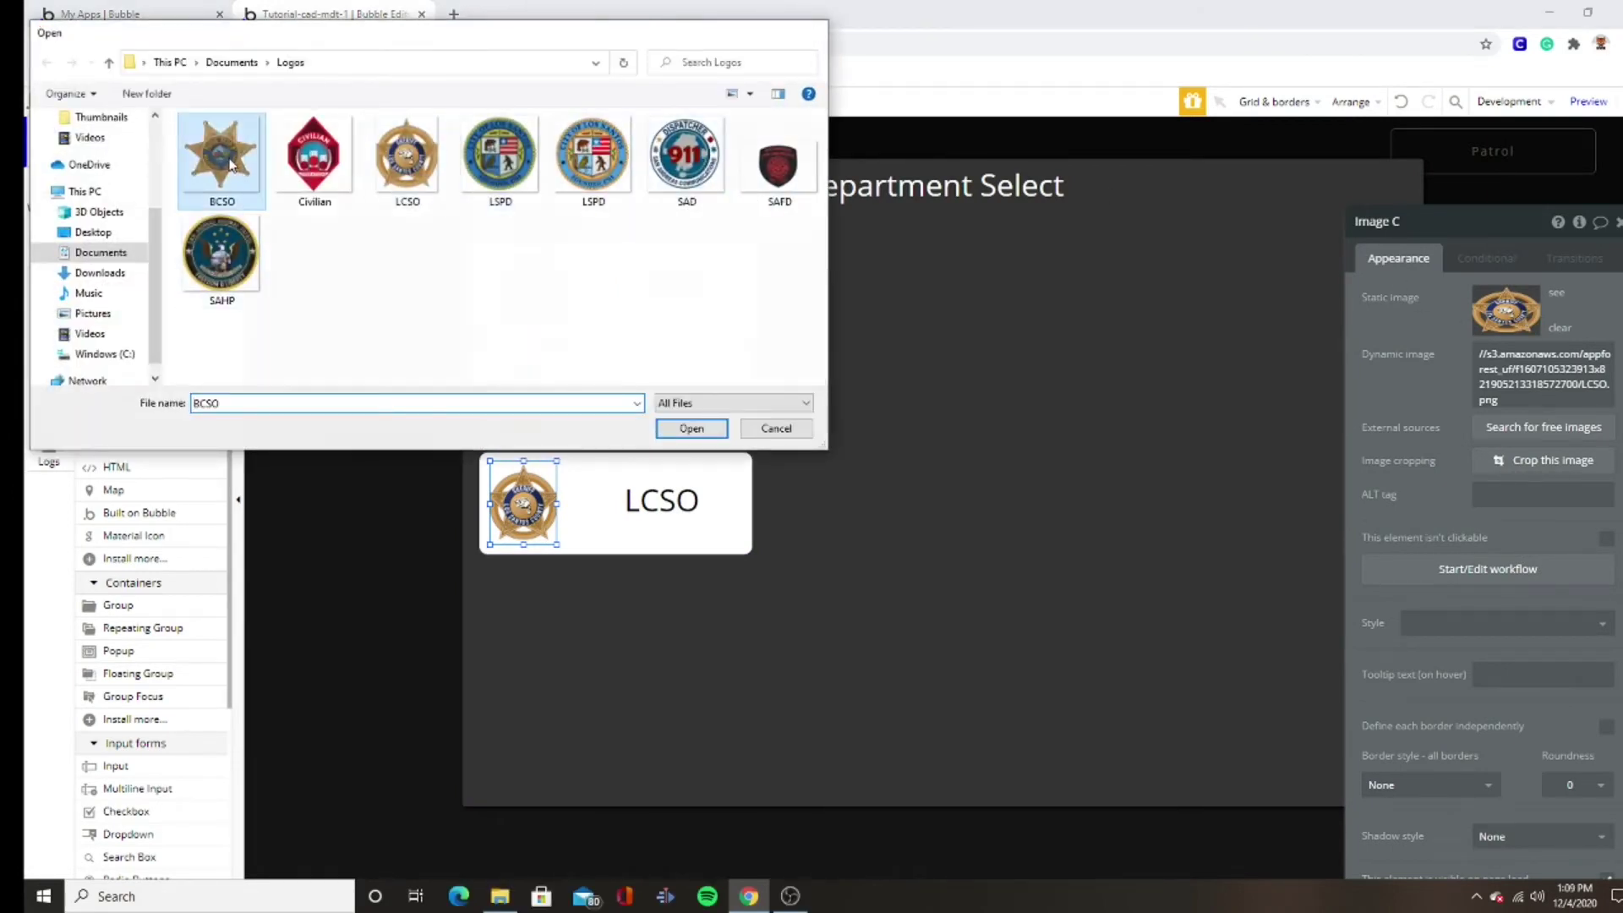
pyautogui.click(692, 427)
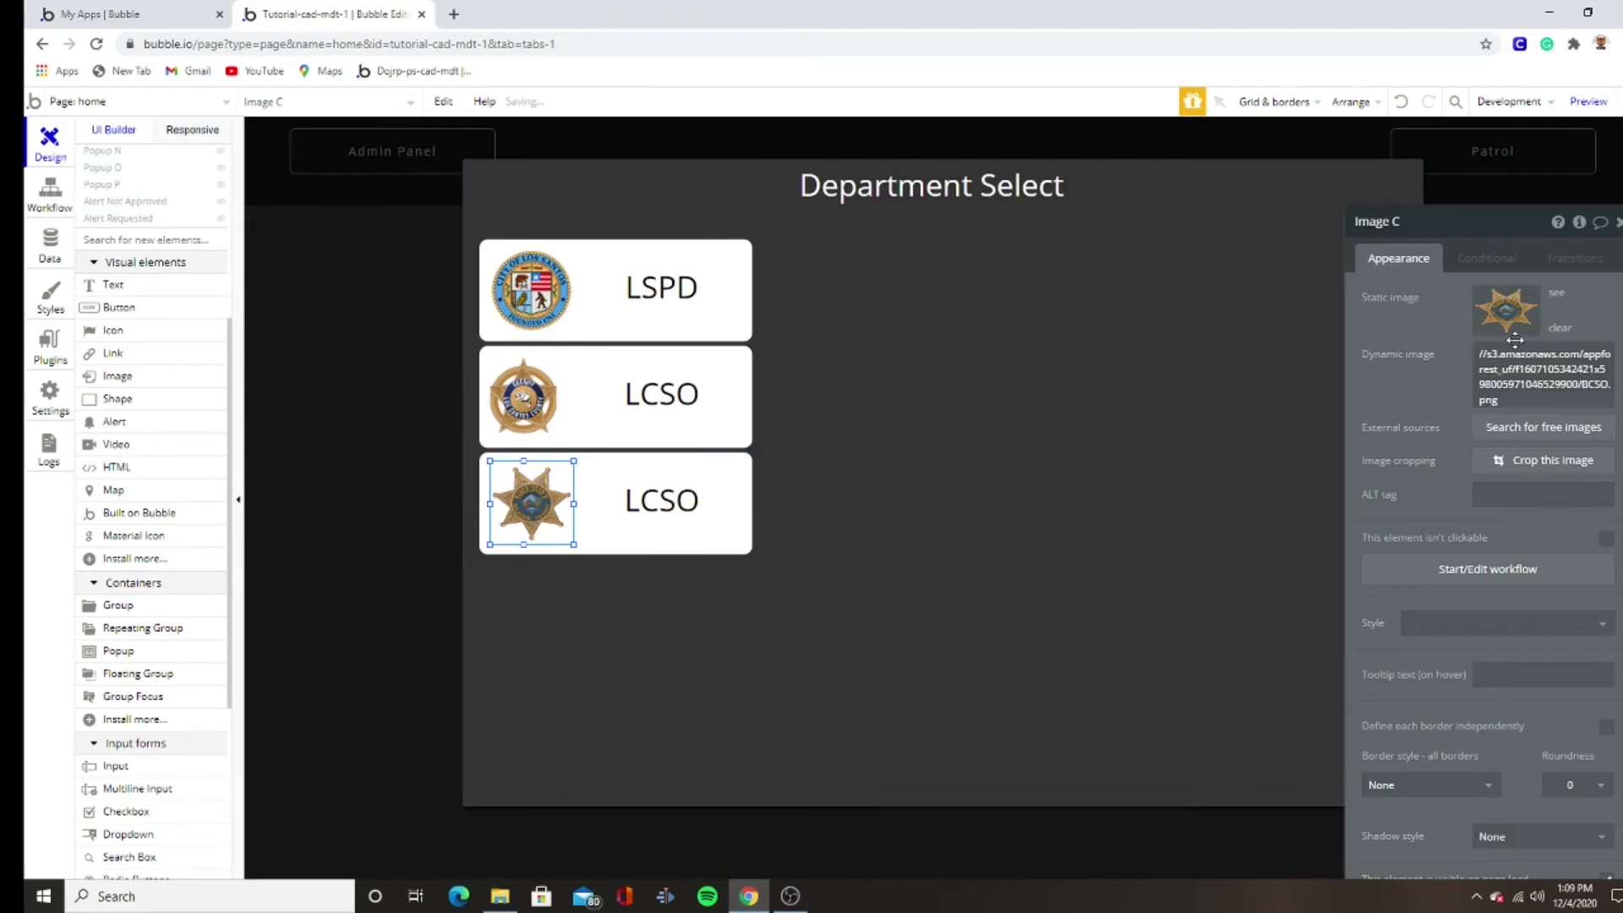
pyautogui.click(662, 503)
pyautogui.doubleClick(1387, 300)
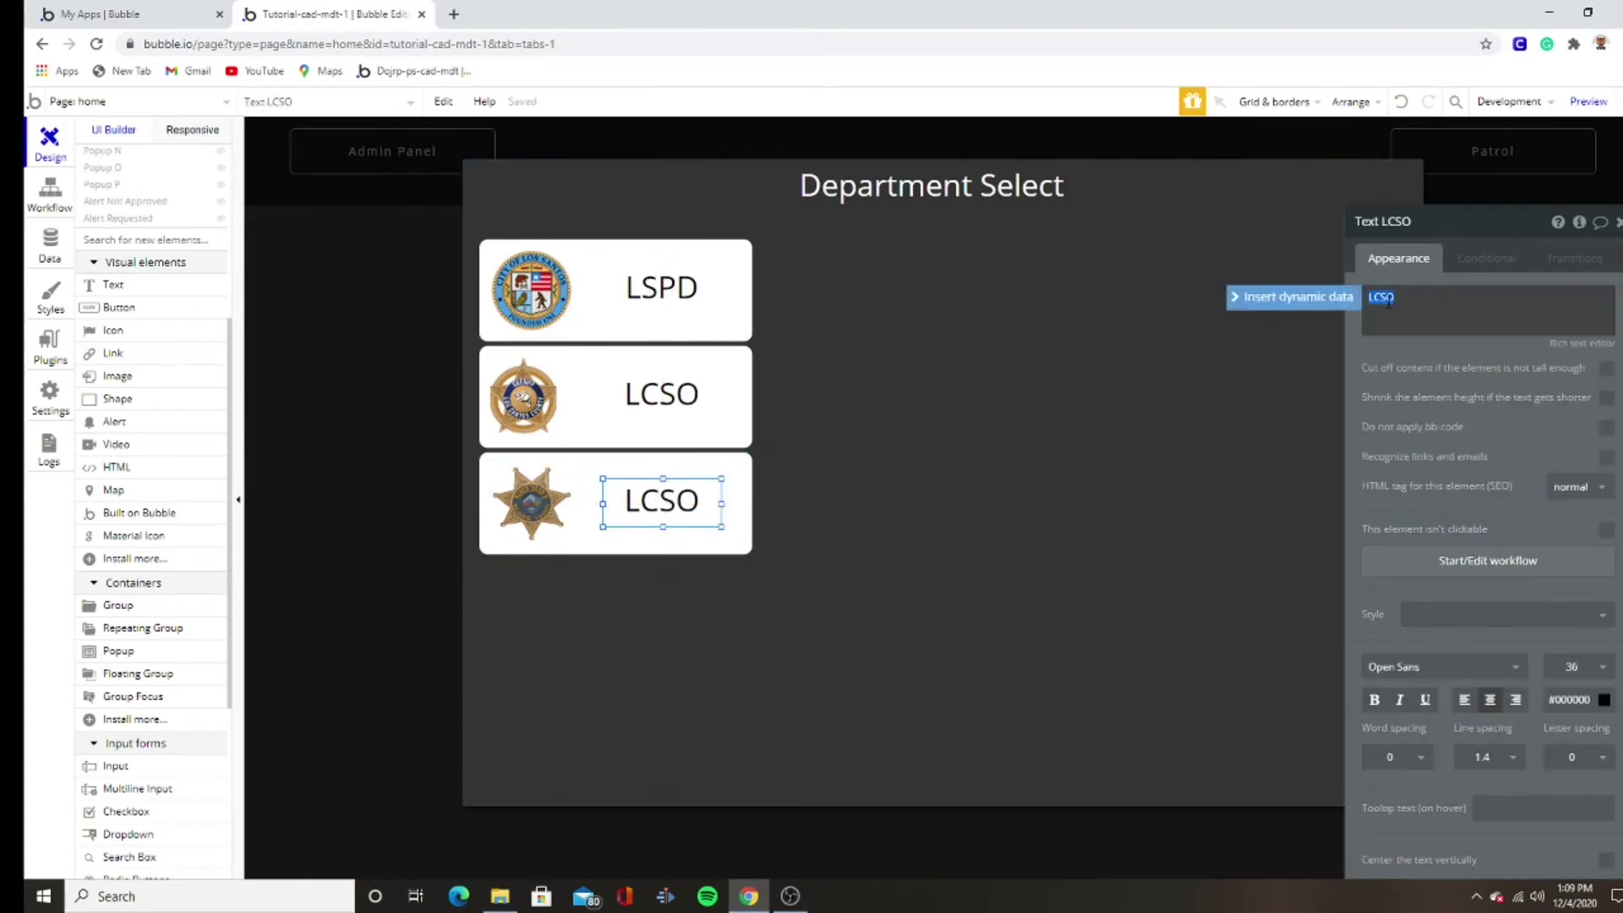
pyautogui.write('SO')
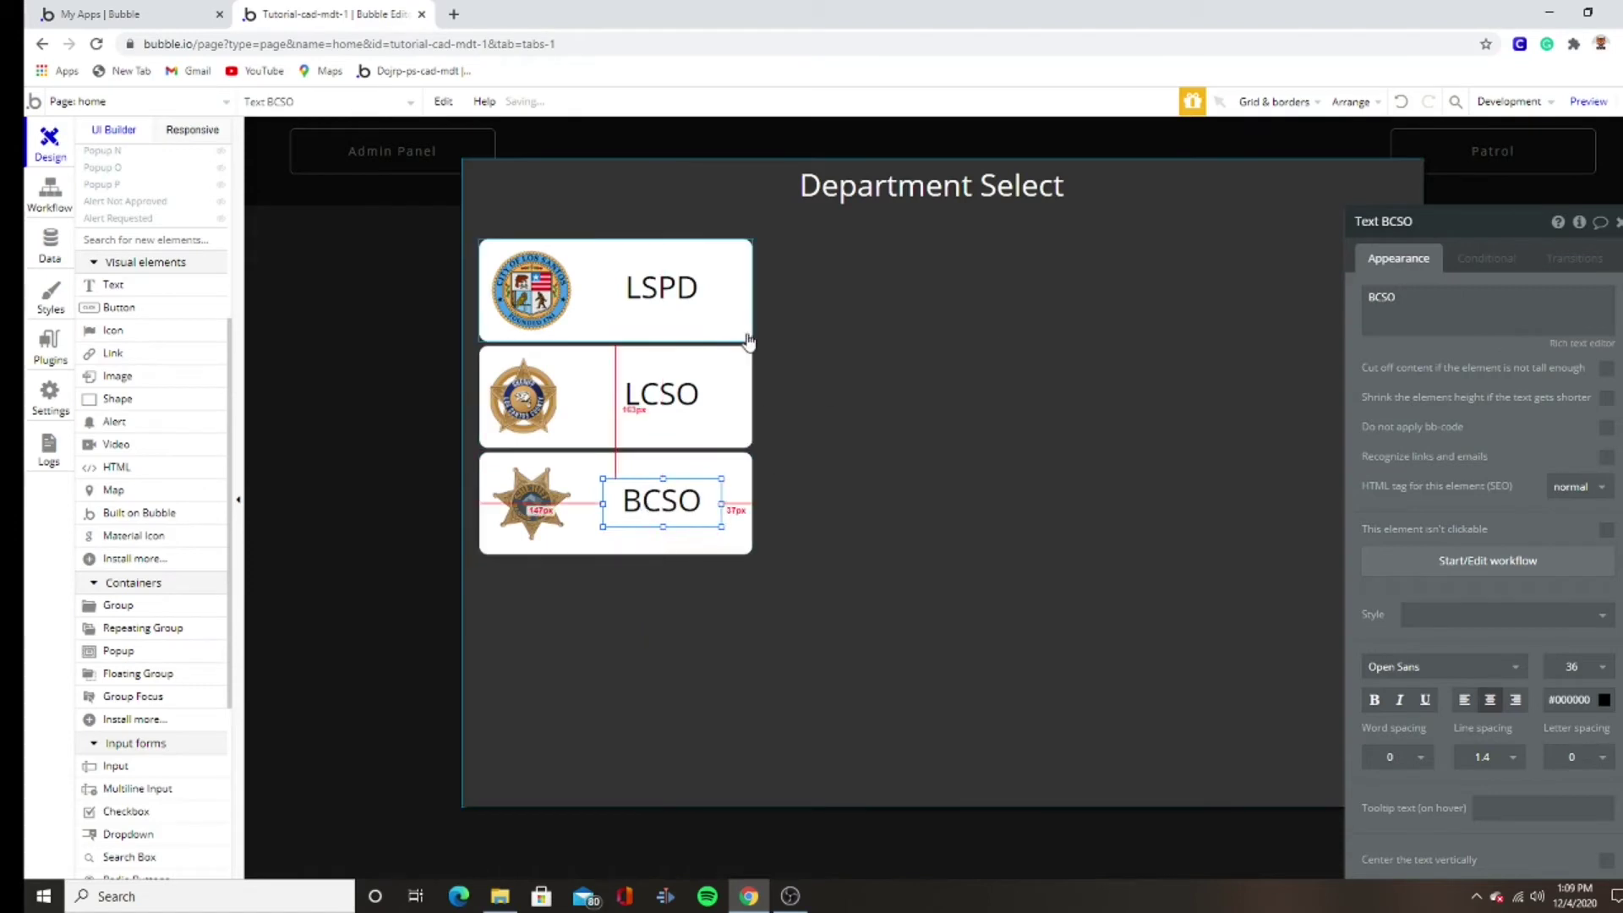
# - Duplicate the LSPD card and place the copy to its right
pyautogui.click(728, 312)
pyautogui.hotkey('ctrl', 'c')
pyautogui.hotkey('ctrl', 'v')
pyautogui.moveTo(728, 313)
pyautogui.mouseDown()
pyautogui.moveTo(1028, 309)
pyautogui.moveTo(998, 308)
pyautogui.mouseUp()
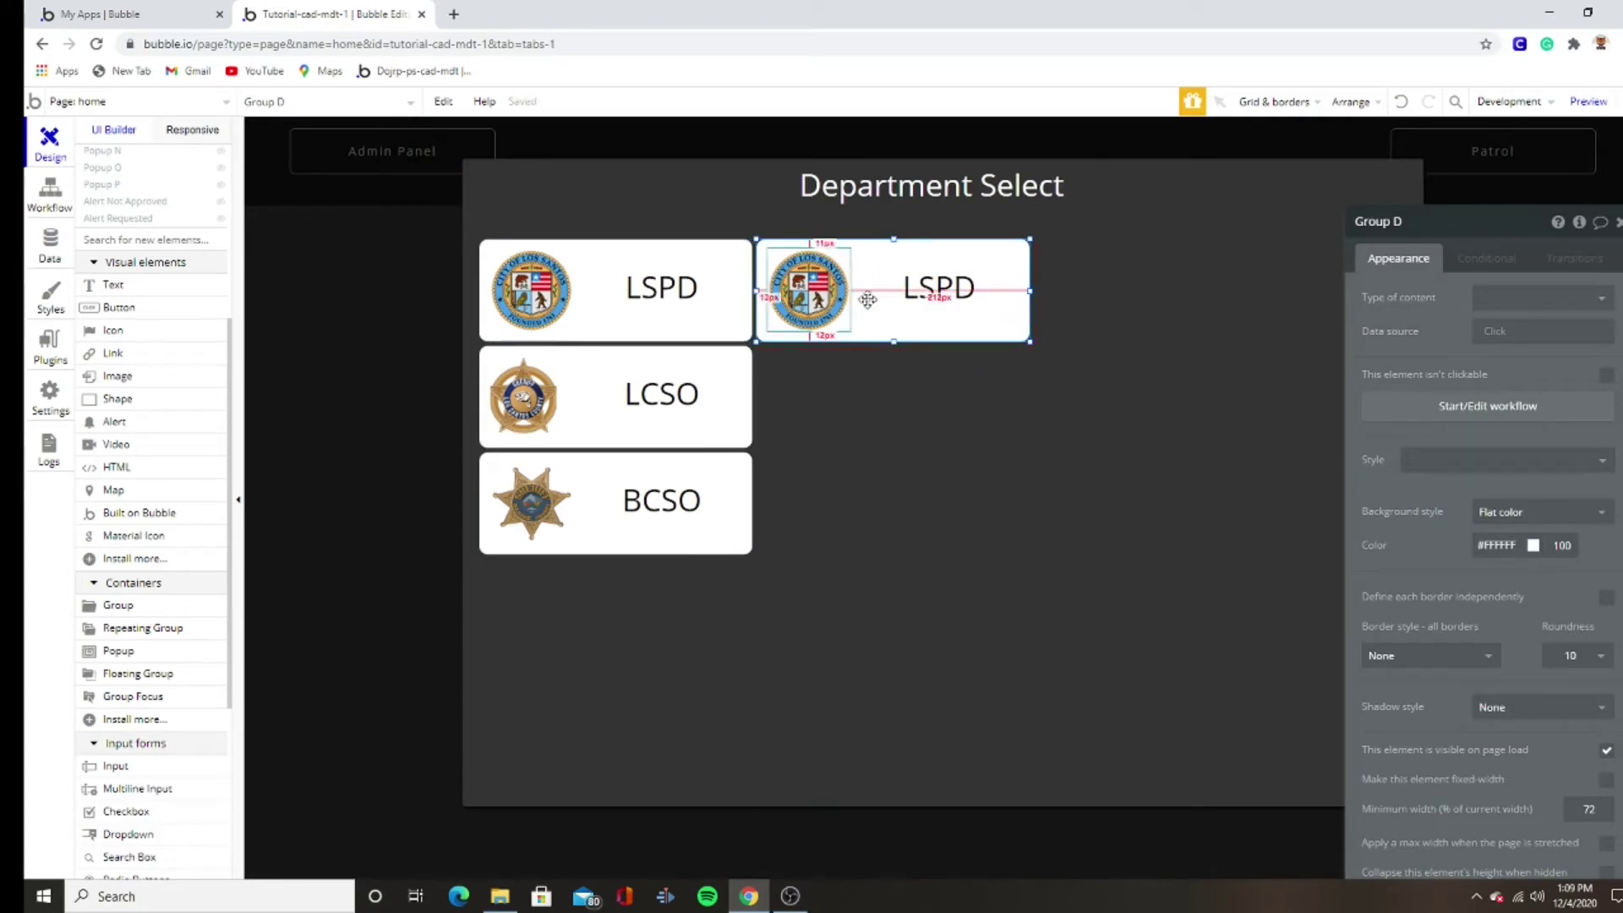
# - Turn the right-hand copy into a SAHP card with the SAHP logo and label SAHP
pyautogui.hotkey('shift', 'Right')
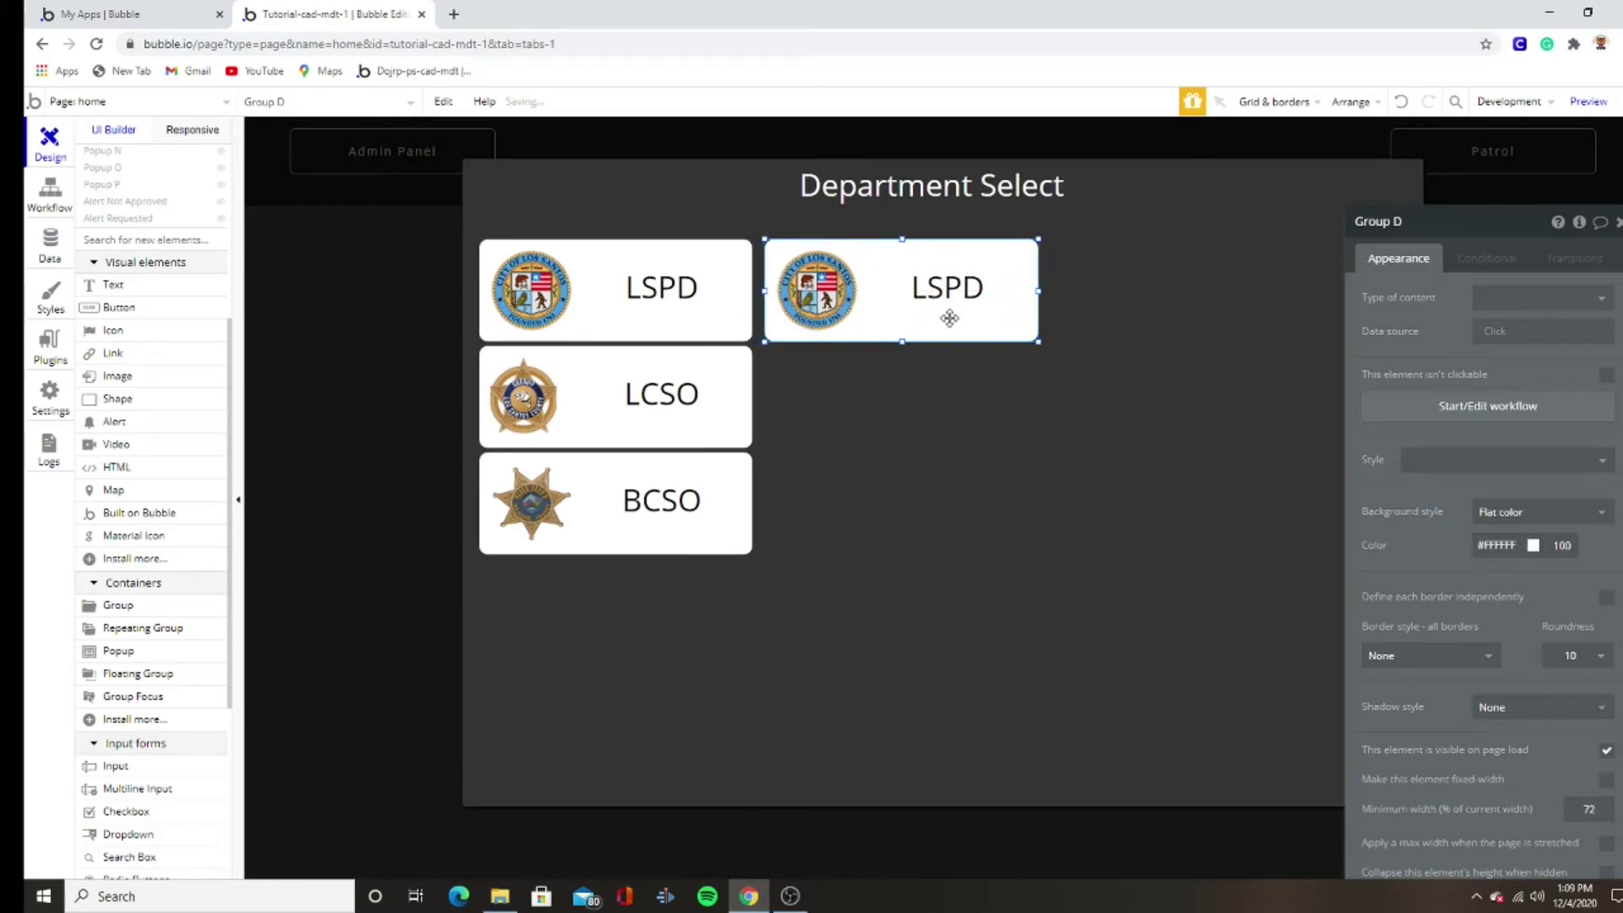
pyautogui.click(850, 288)
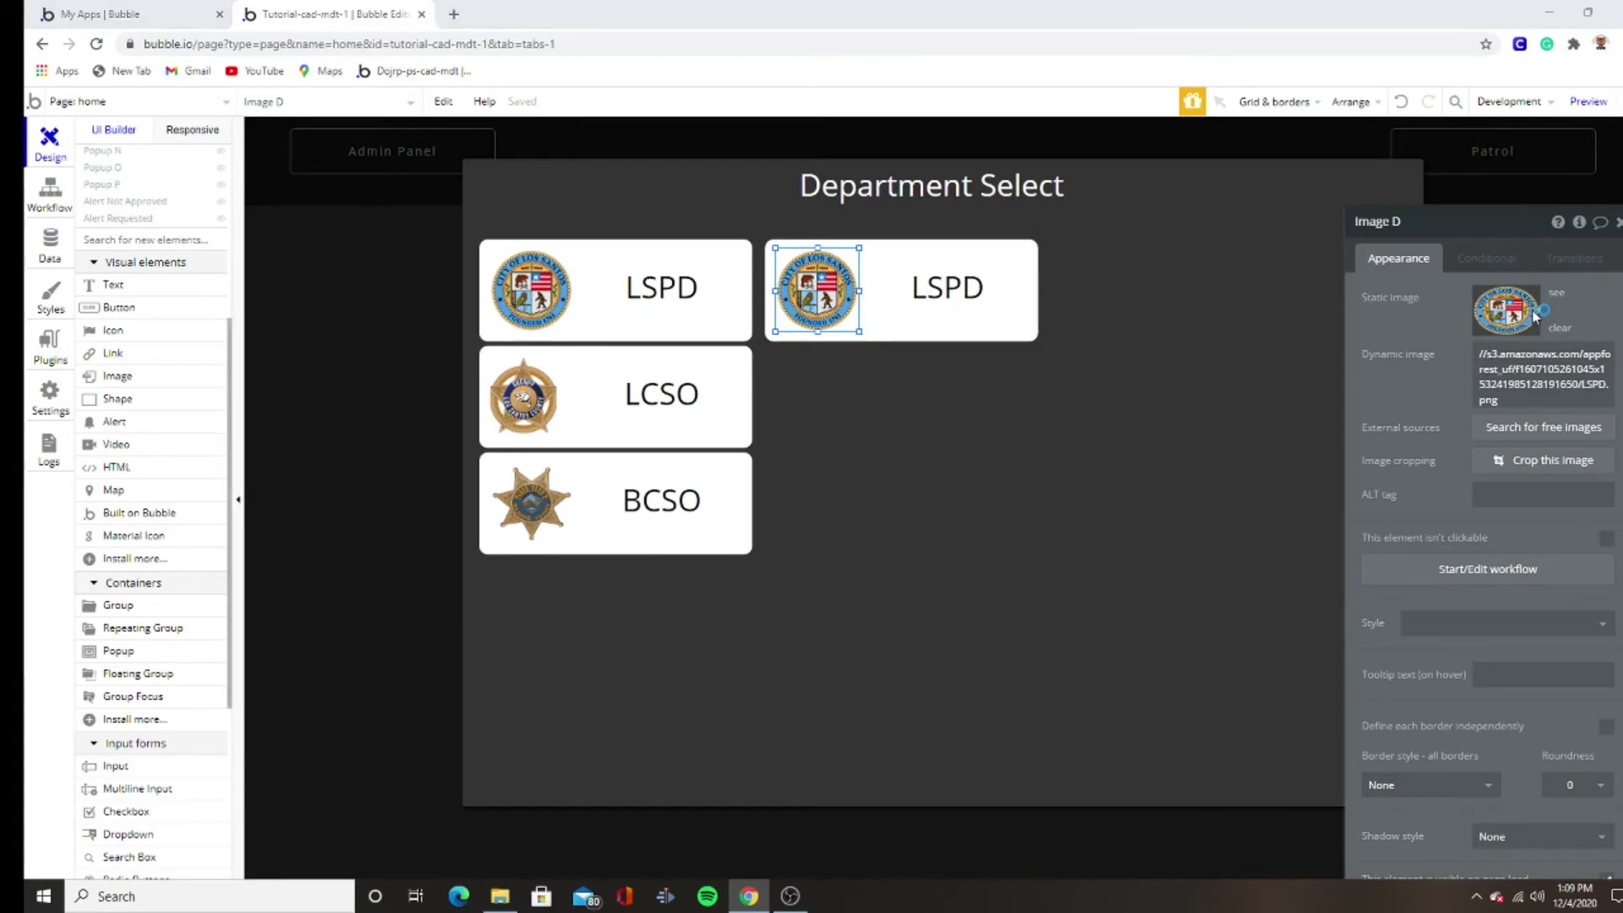
pyautogui.click(1537, 316)
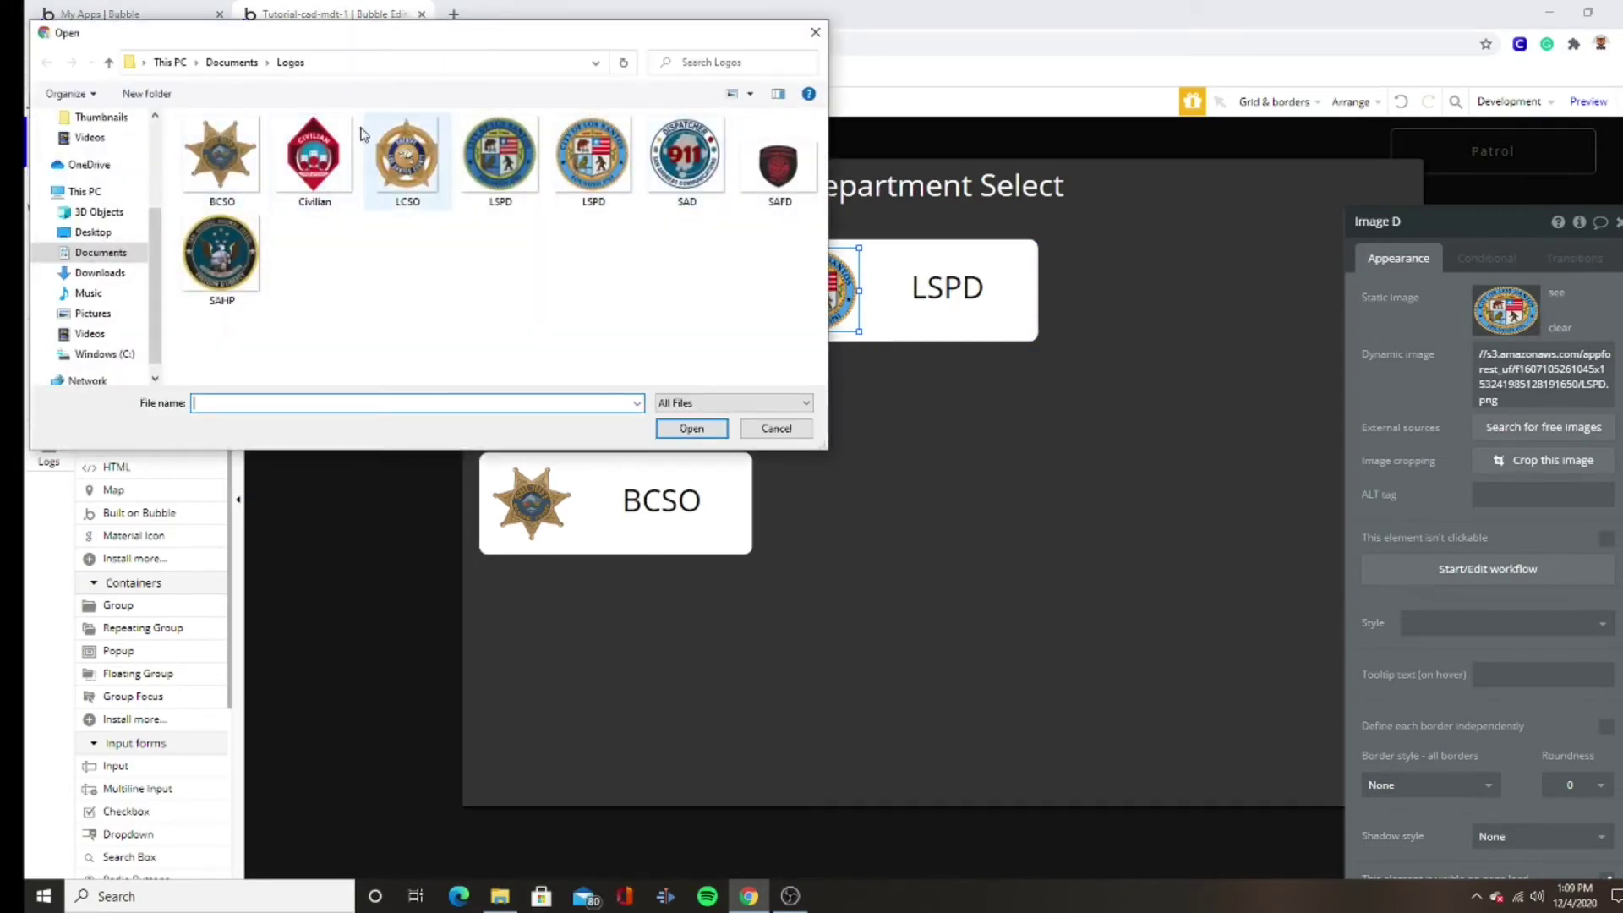
pyautogui.doubleClick(221, 254)
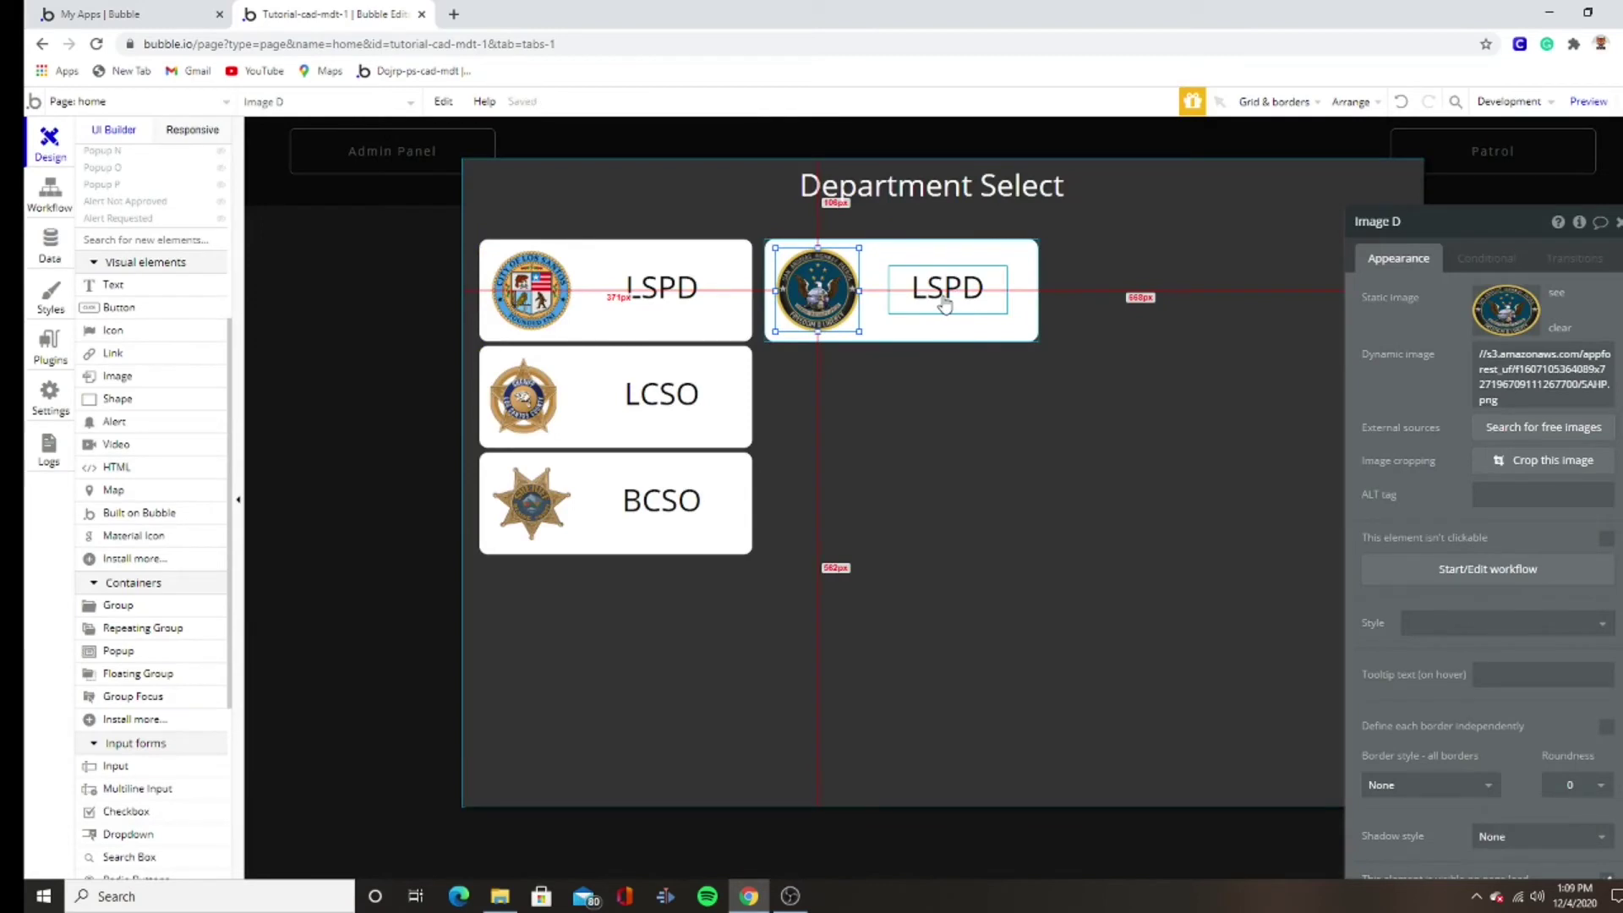
pyautogui.click(944, 300)
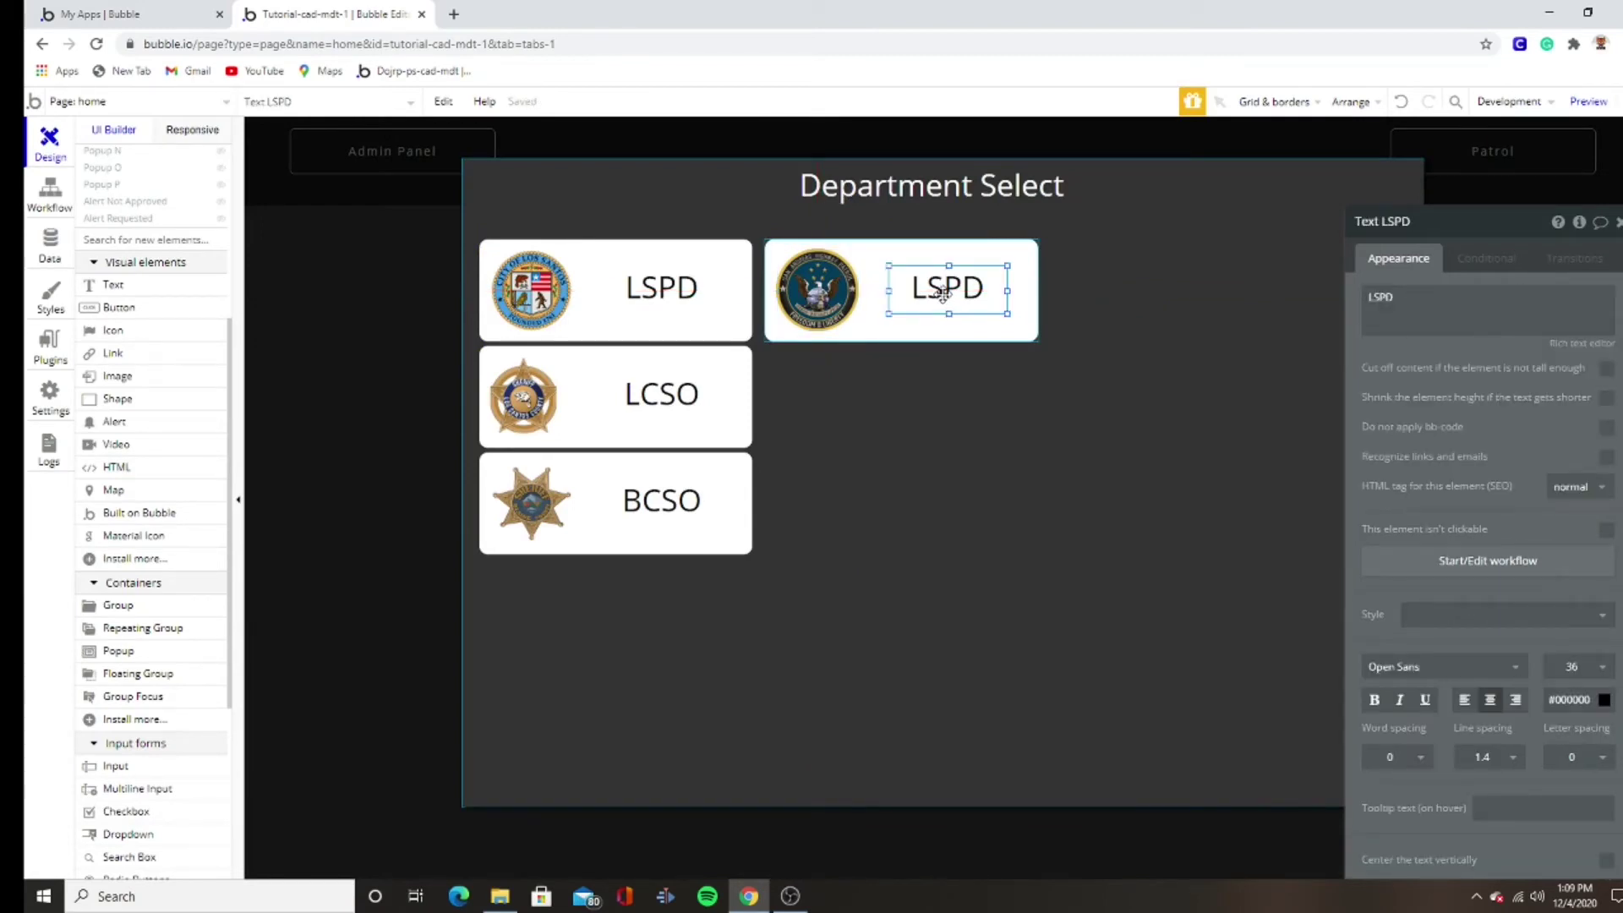
pyautogui.doubleClick(1379, 297)
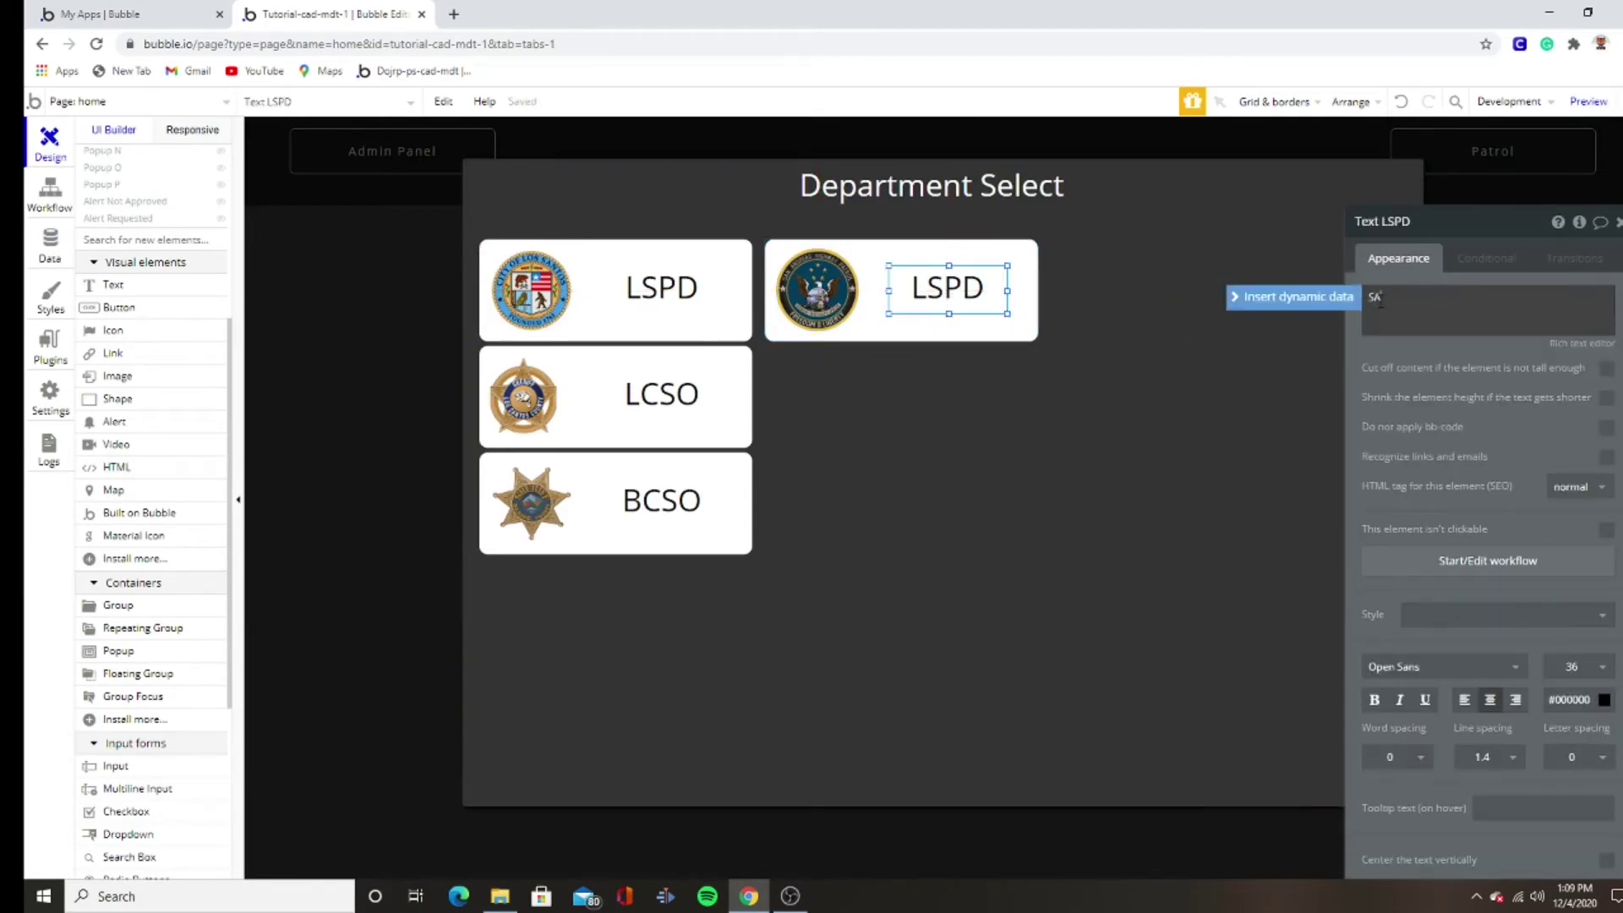
pyautogui.click(1468, 361)
# - Copy the SAHP card below it and make it SSPD with a star logo
pyautogui.click(864, 333)
pyautogui.moveTo(865, 333); pyautogui.dragTo(867, 440)
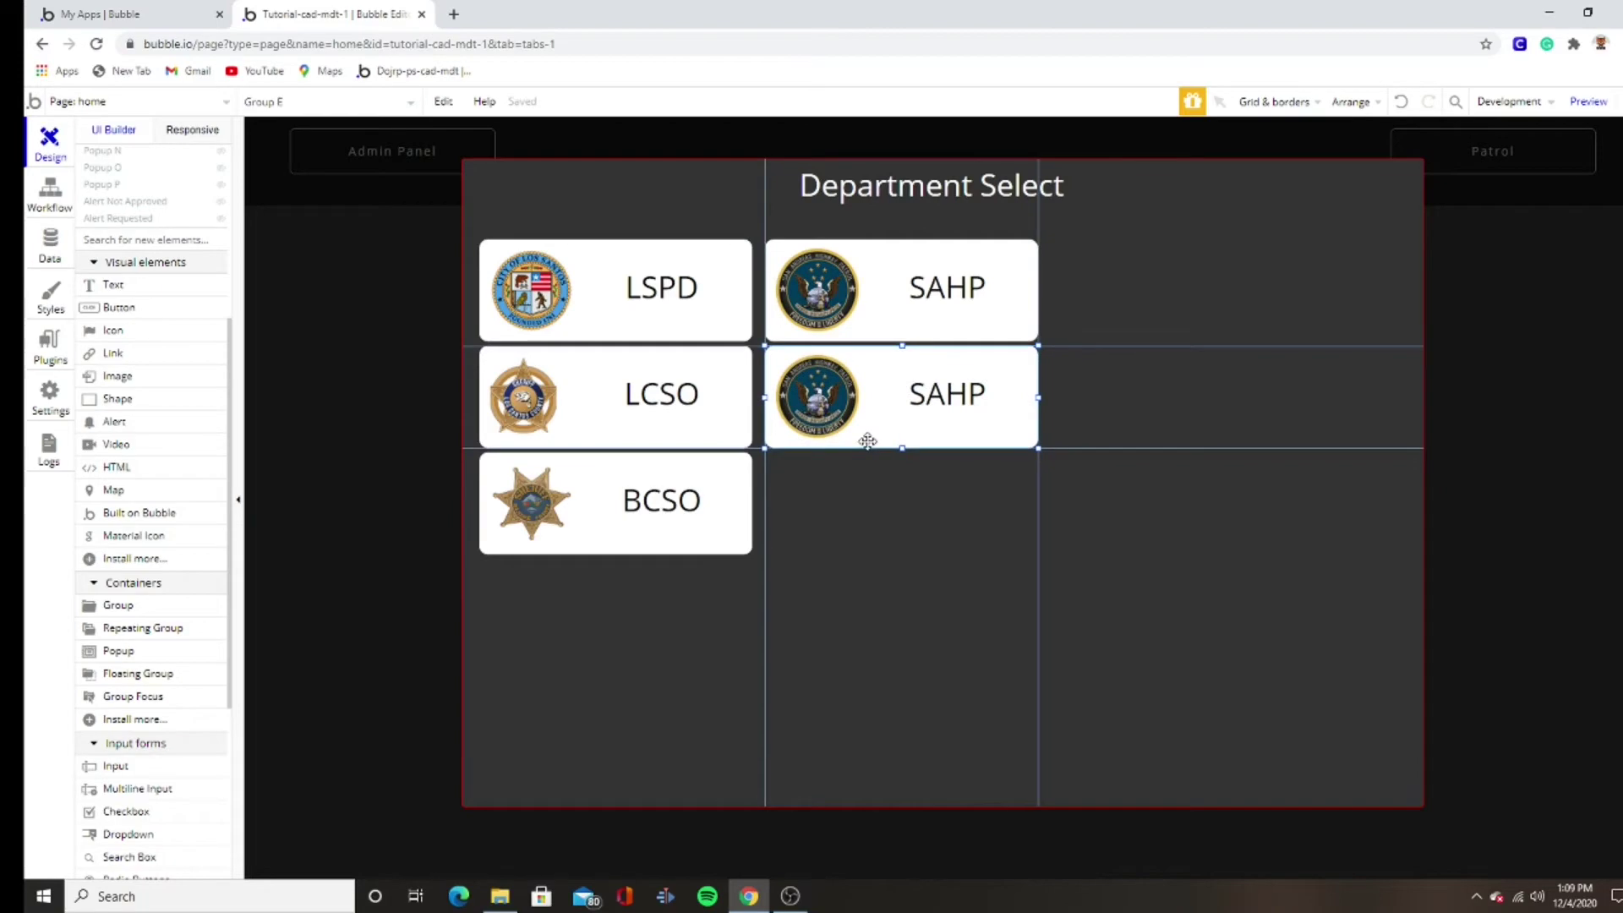
pyautogui.click(817, 395)
pyautogui.click(1494, 317)
pyautogui.doubleClick(250, 165)
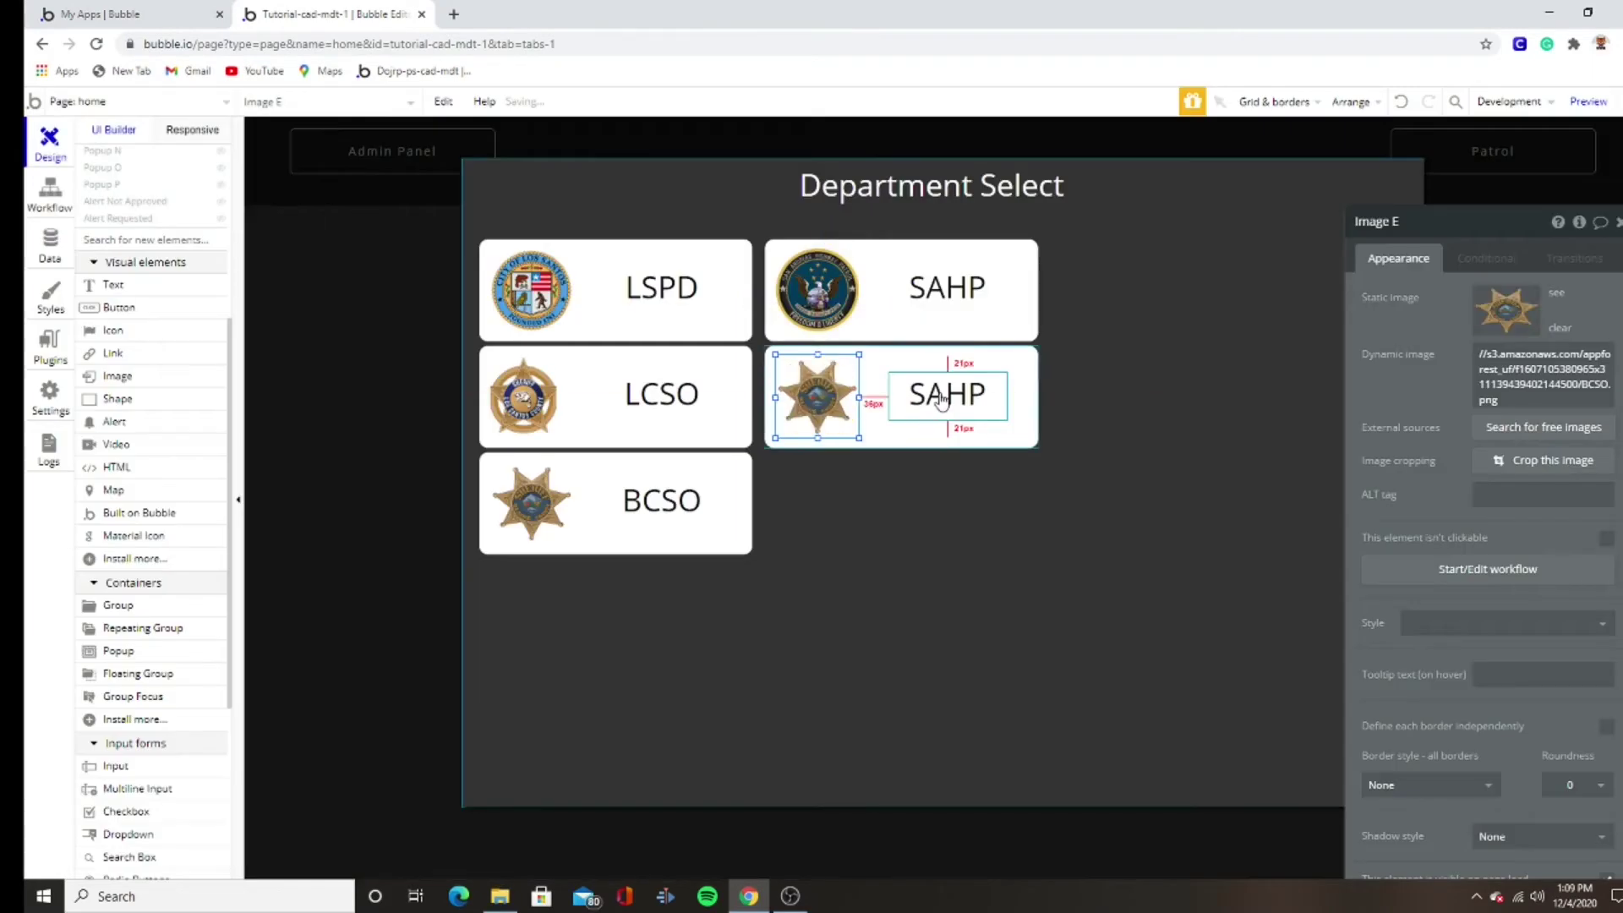
pyautogui.click(942, 394)
pyautogui.write('D')
# - Duplicate the SSPD card and place it beside the BCSO card
pyautogui.click(1020, 429)
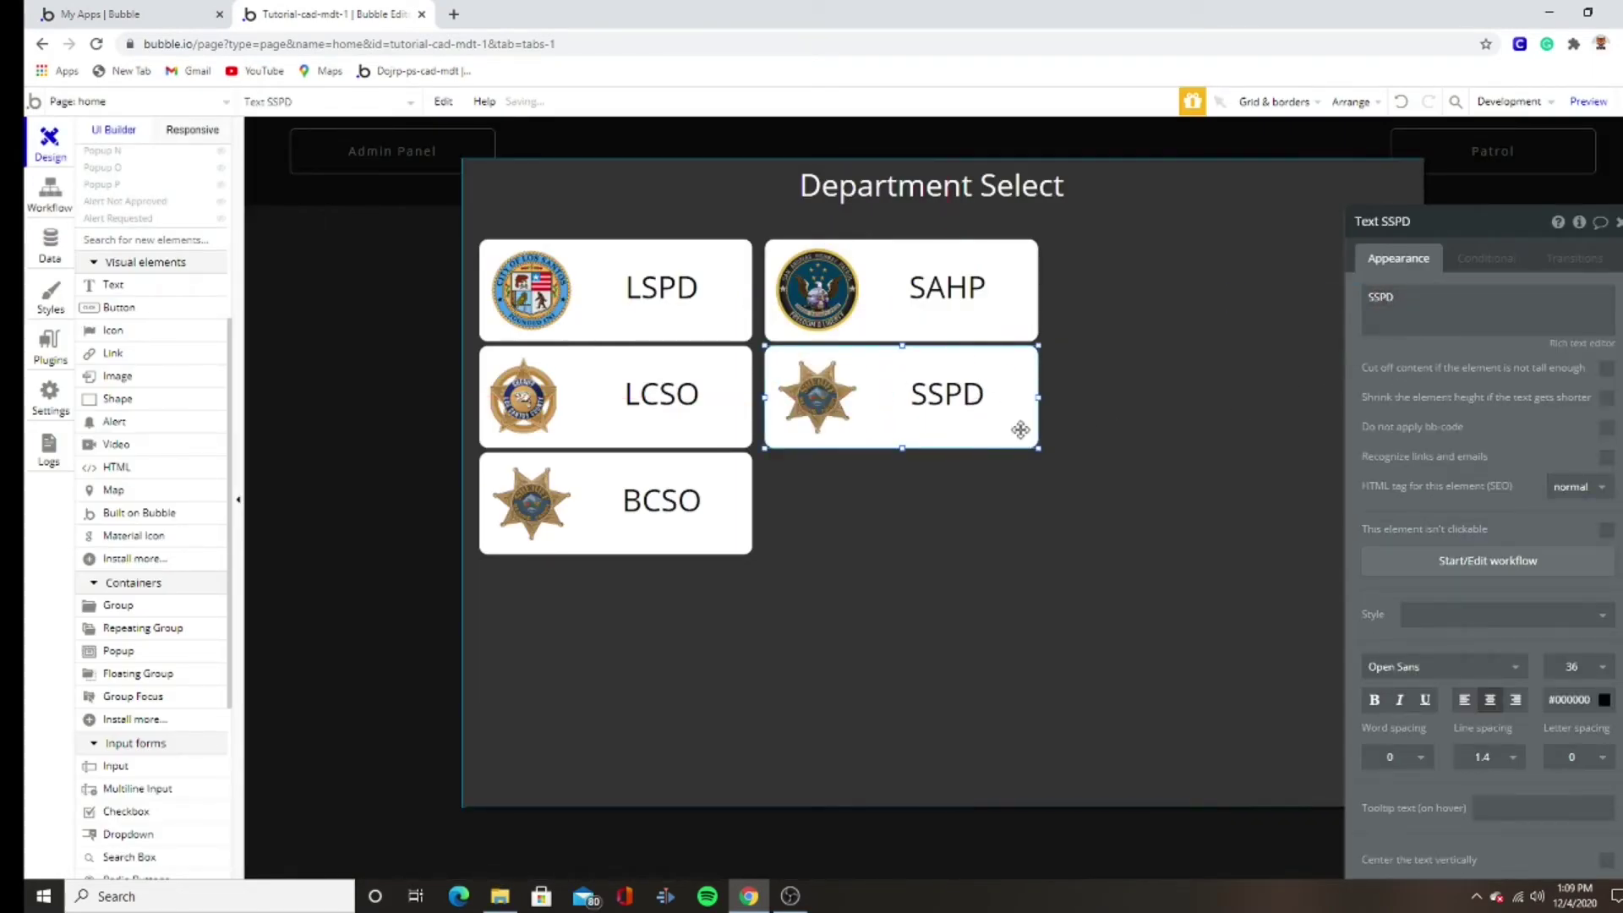
pyautogui.hotkey('ctrl', 'c')
pyautogui.hotkey('ctrl', 'v')
pyautogui.moveTo(1024, 444); pyautogui.dragTo(1005, 541)
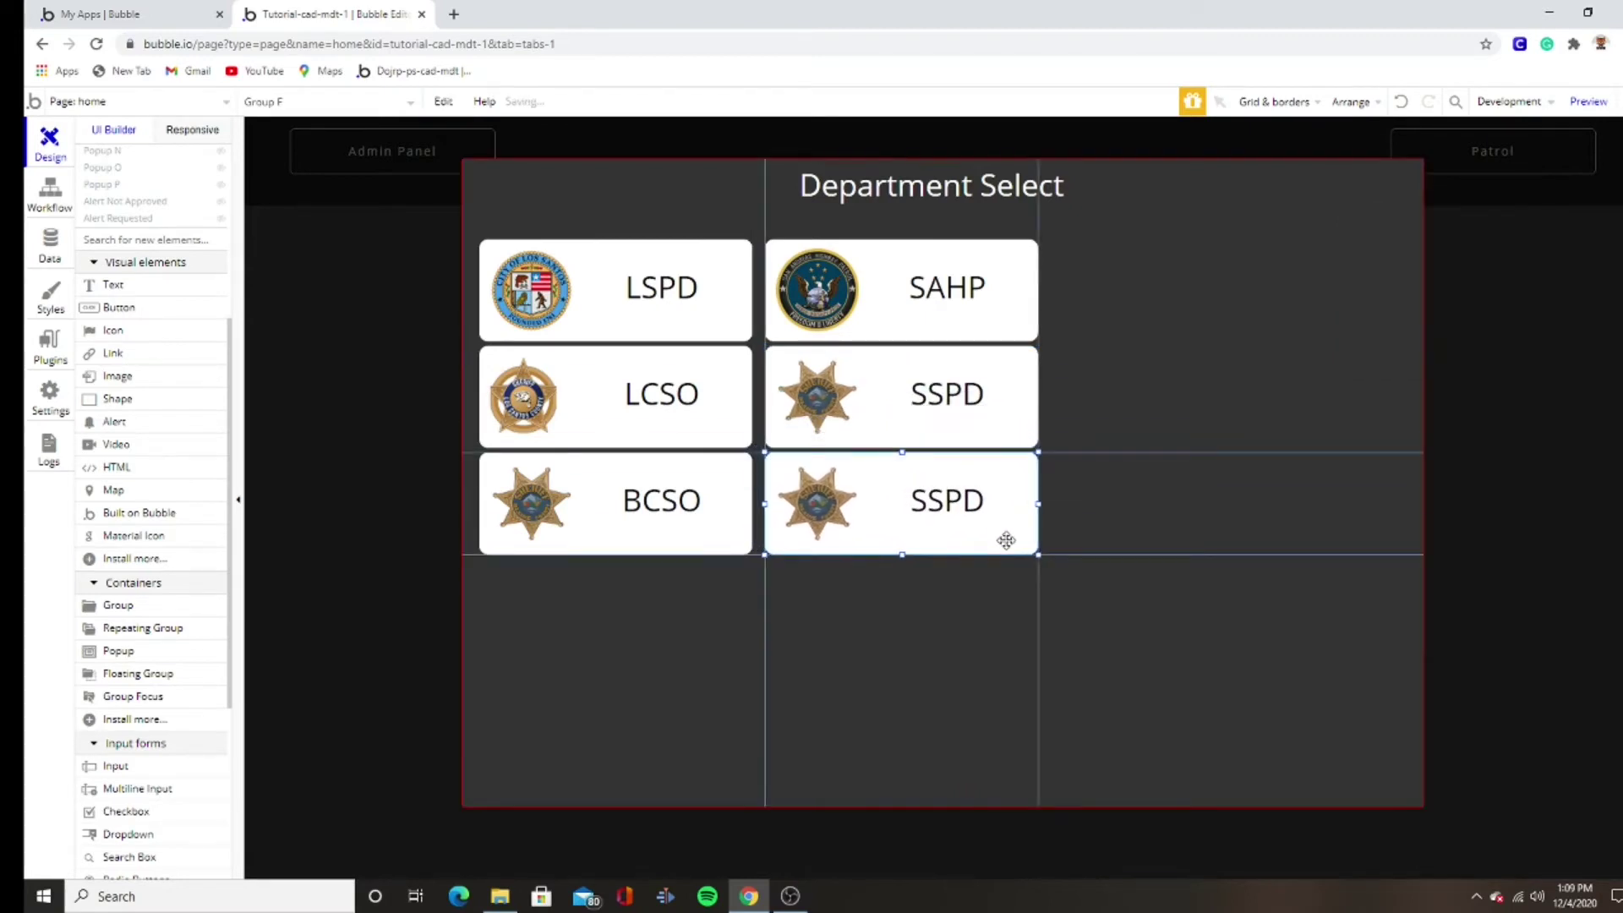
# - Replace the bottom-right card's star logo with the SAFD fire badge
pyautogui.doubleClick(1008, 540)
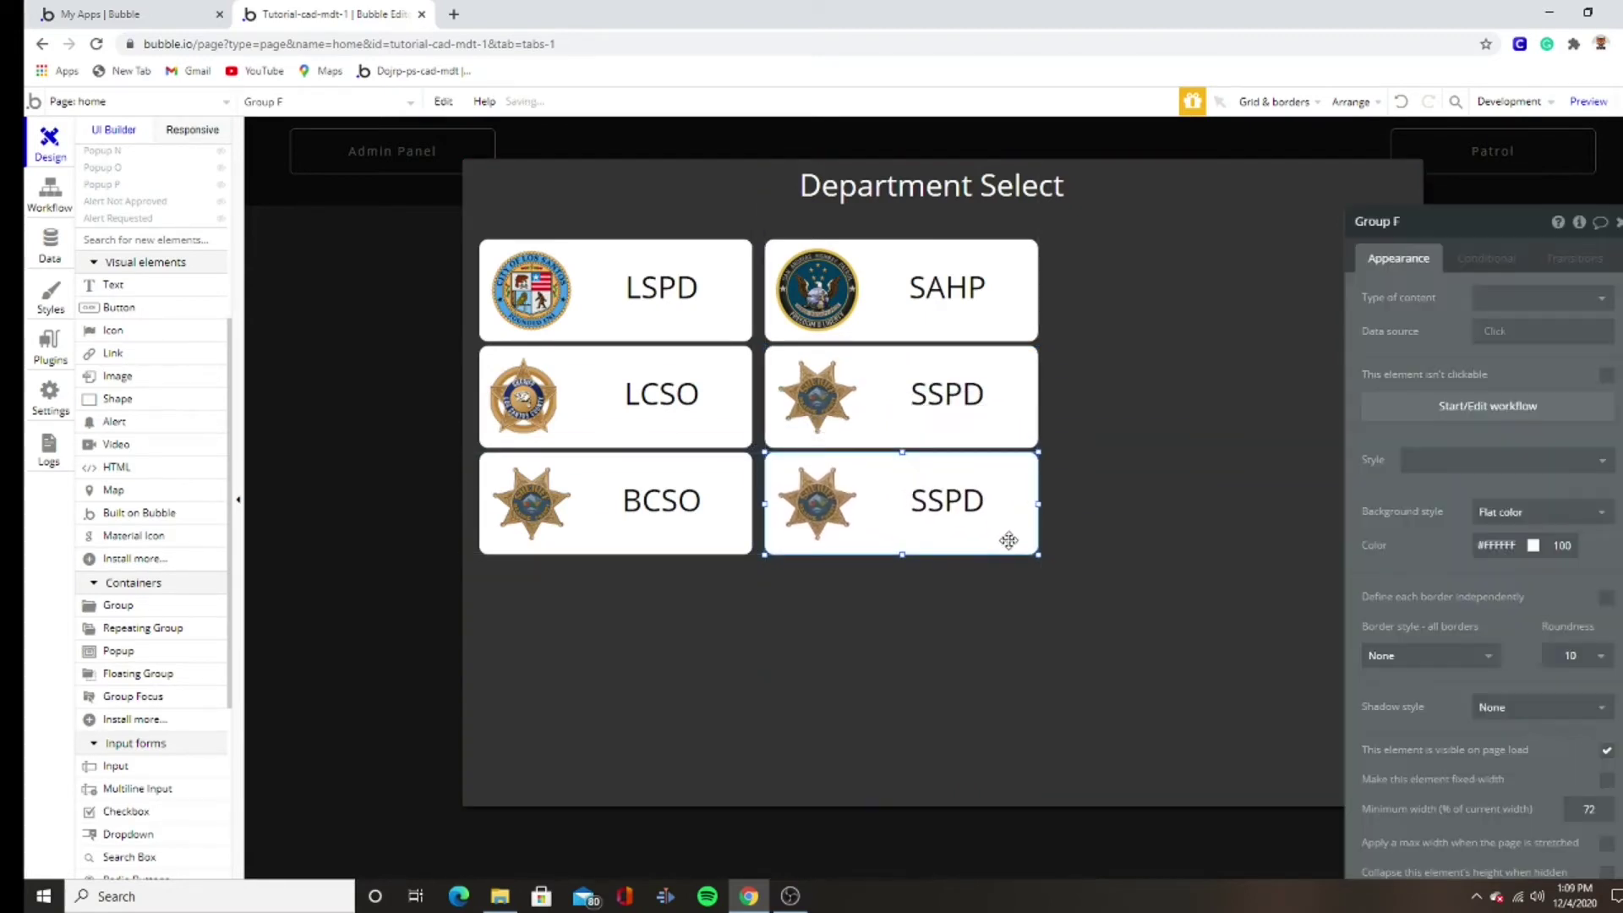
pyautogui.click(852, 533)
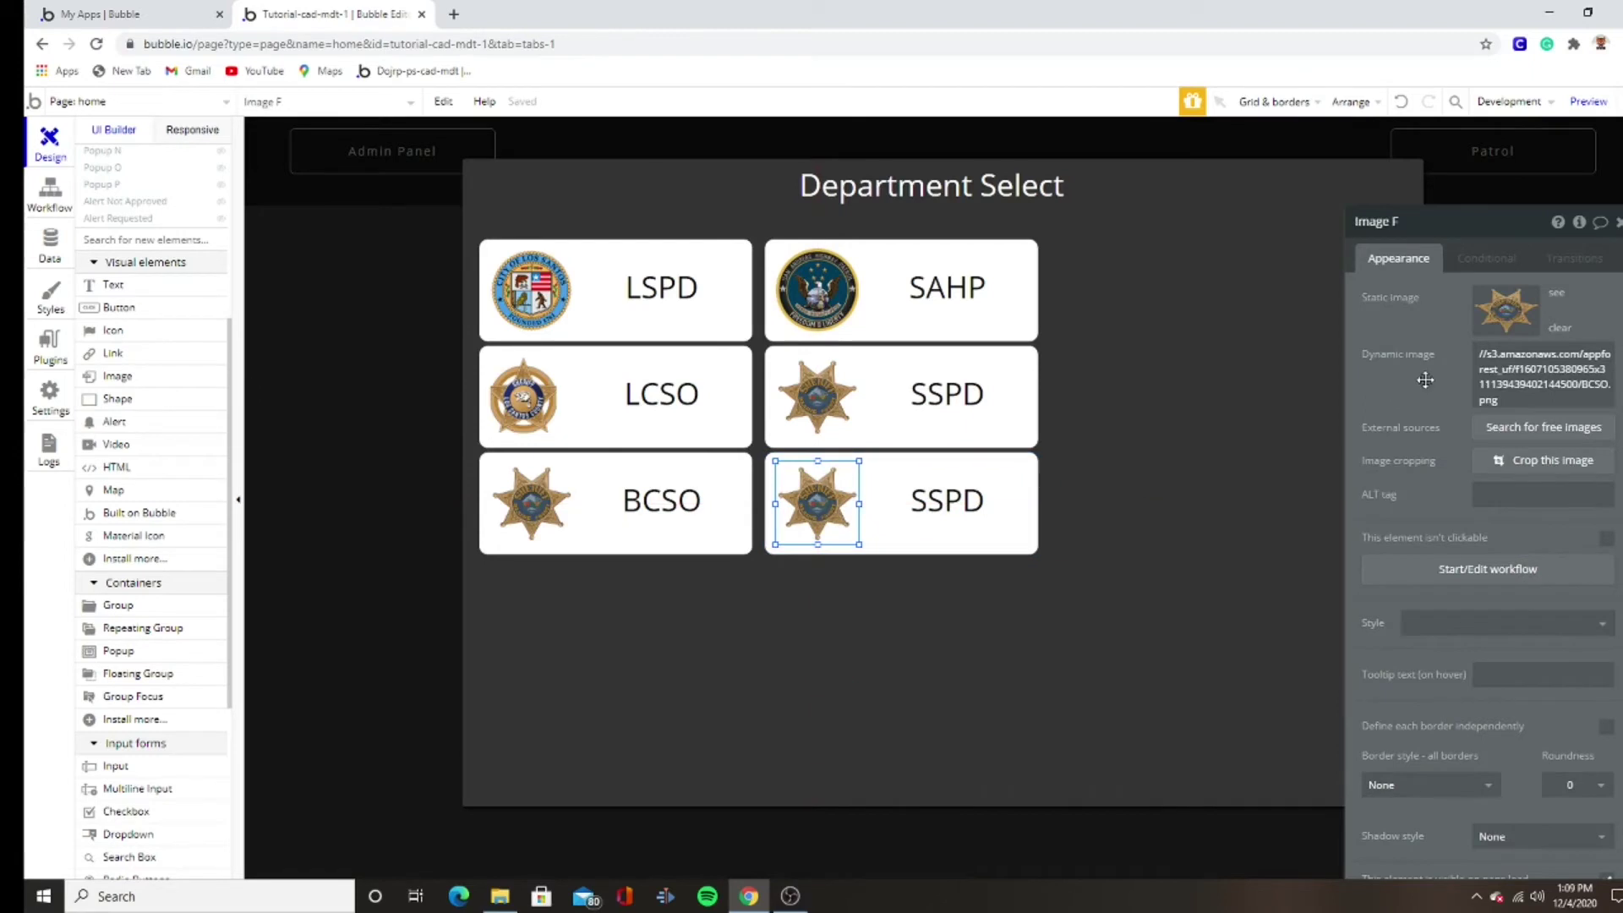
pyautogui.click(1517, 322)
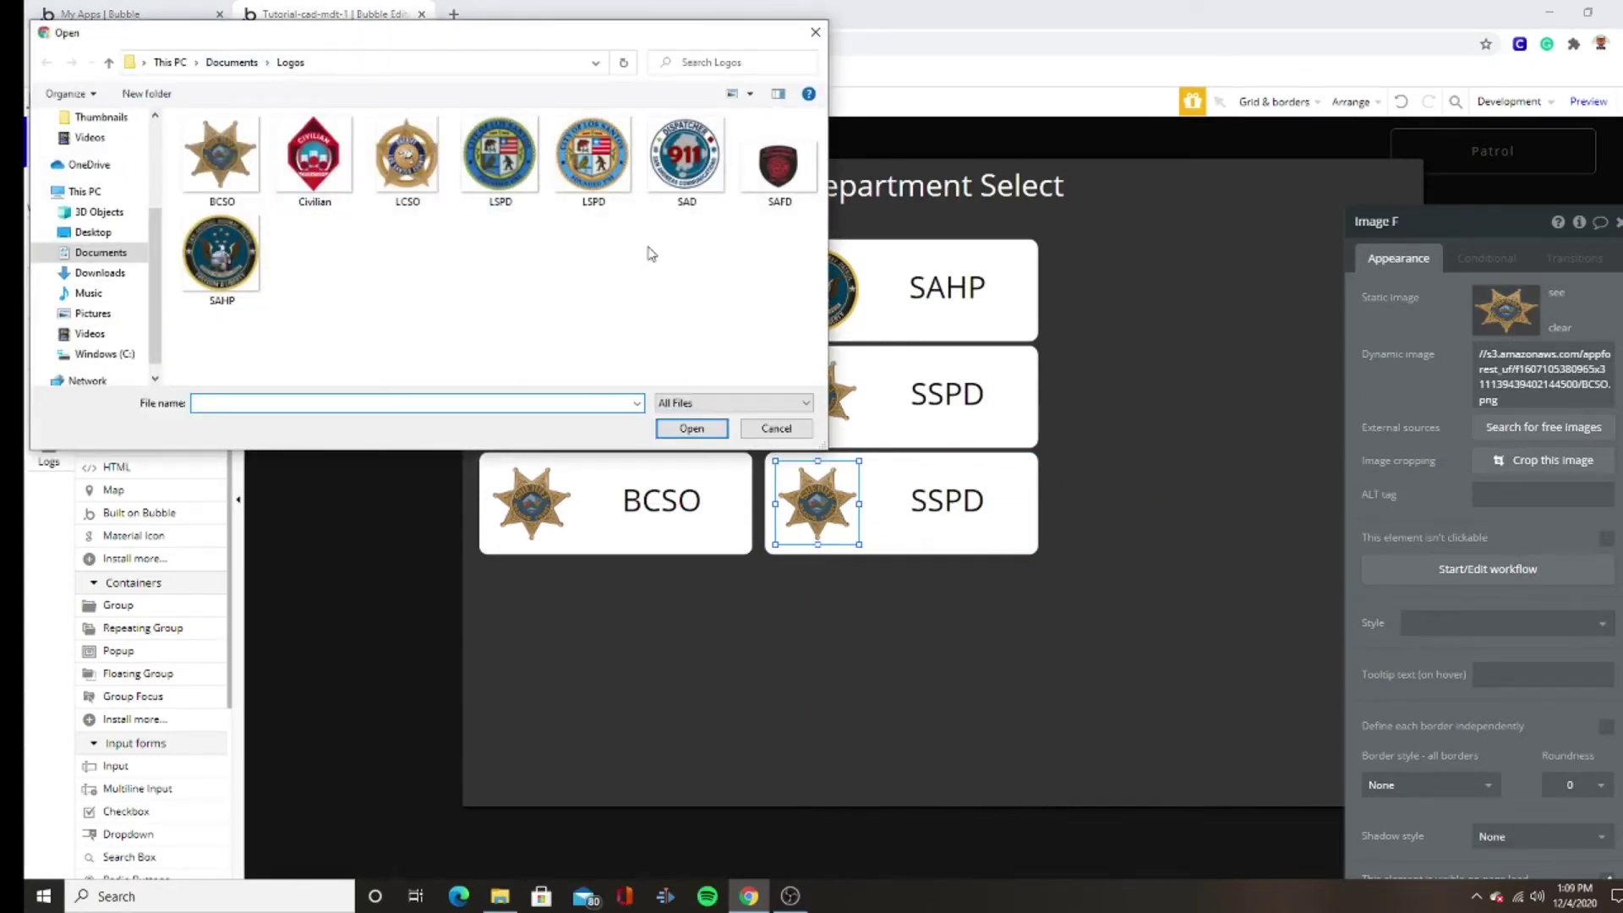
pyautogui.doubleClick(778, 162)
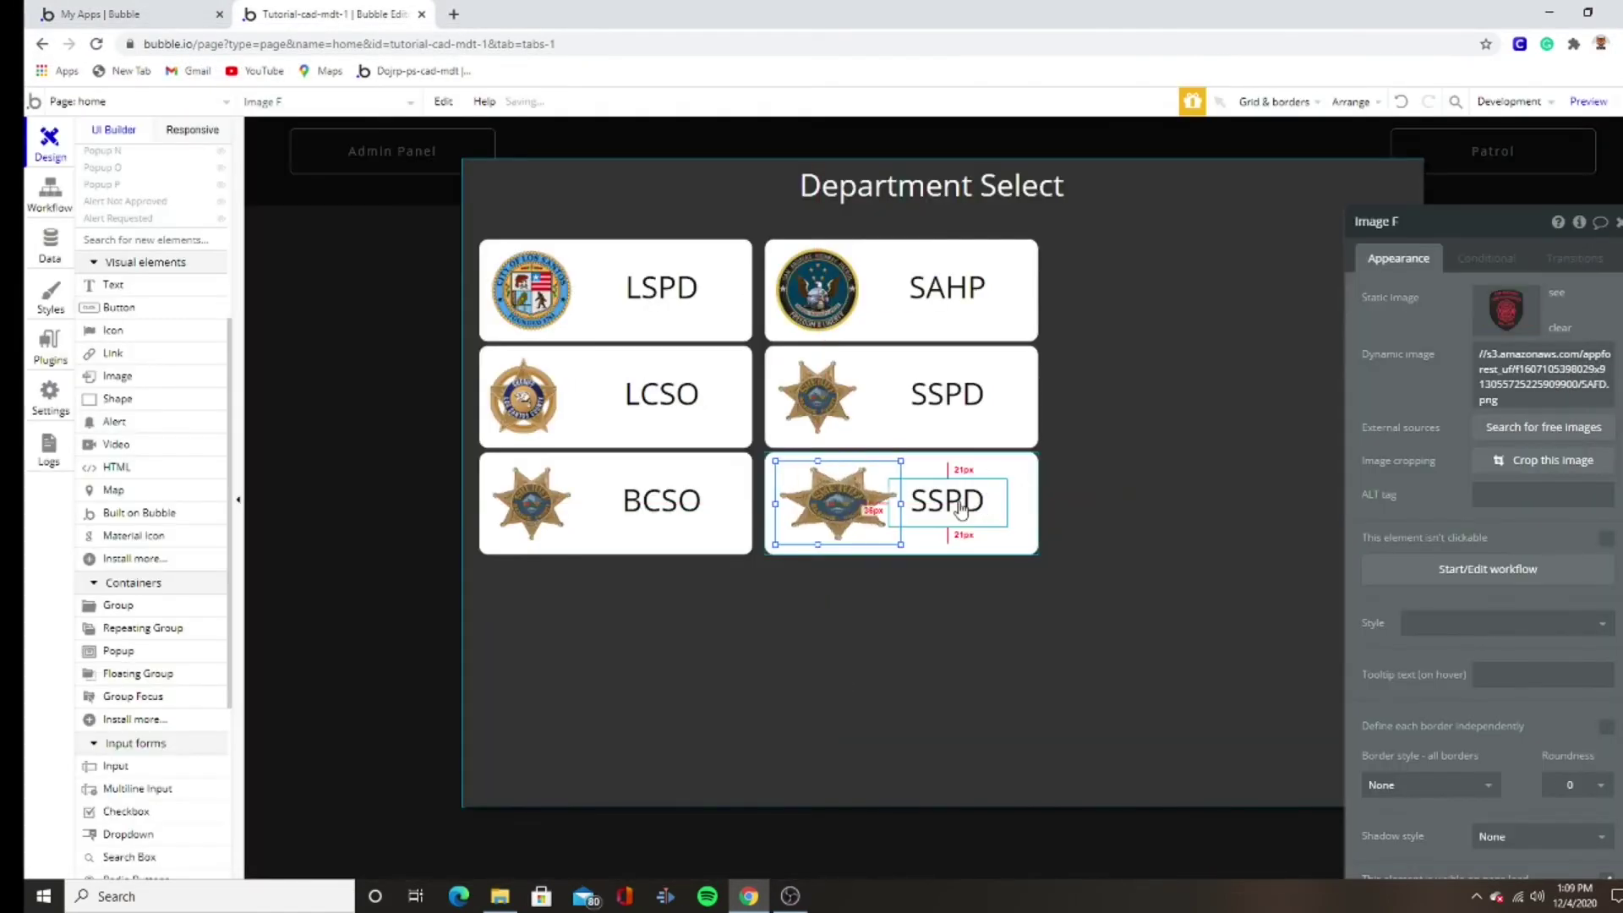
# - Resize and reposition the fire badge to about 114px wide inside the card
pyautogui.click(957, 500)
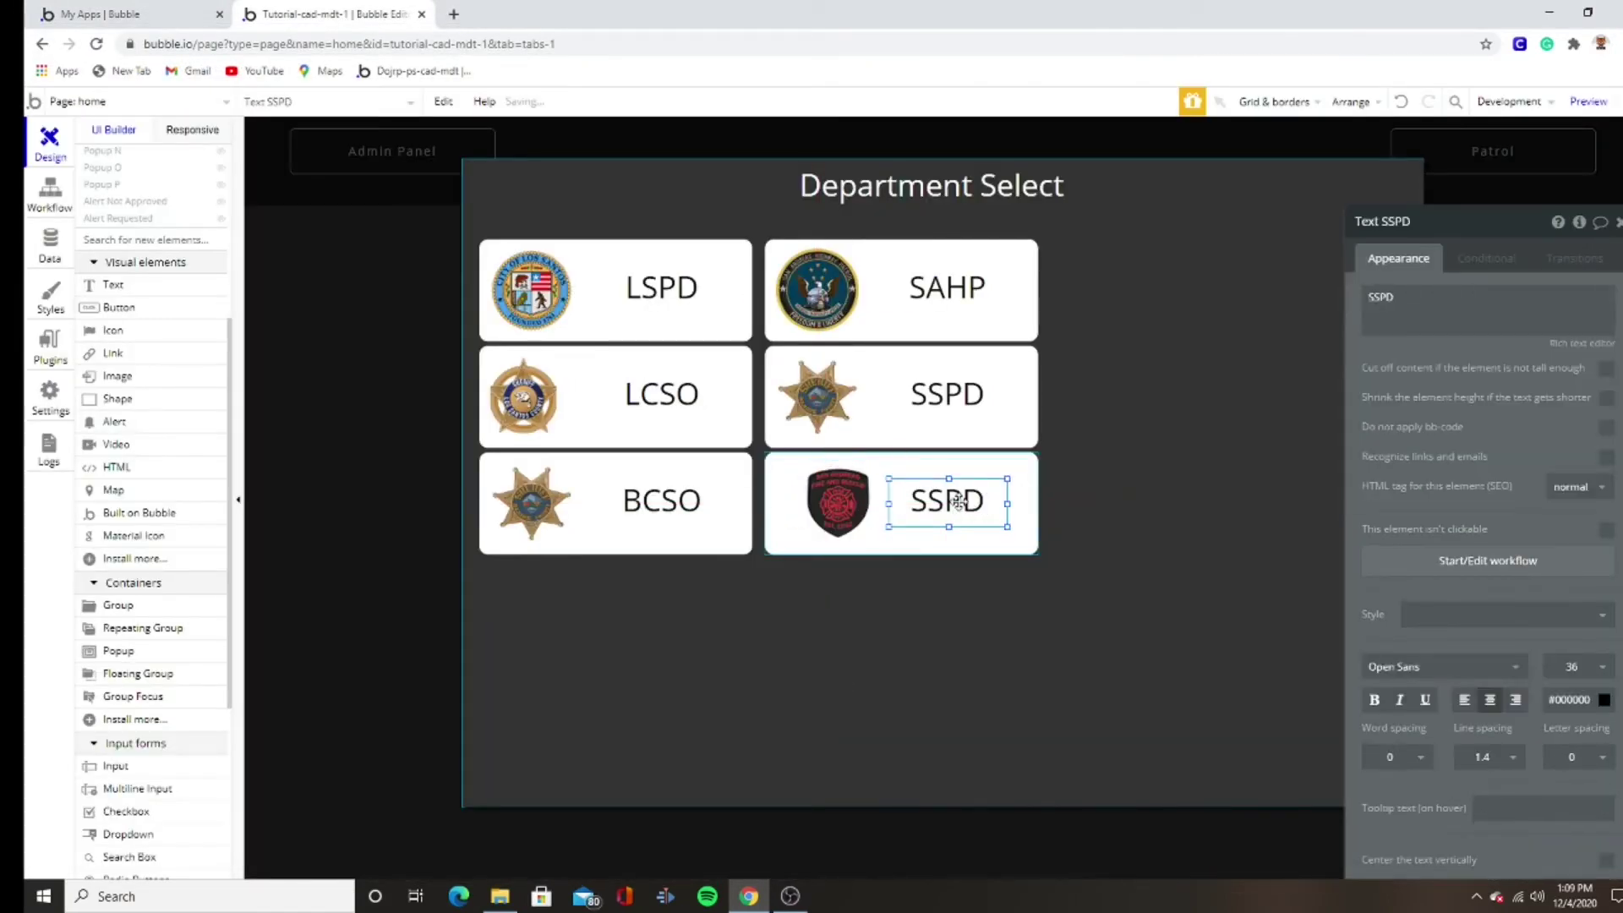
pyautogui.click(837, 503)
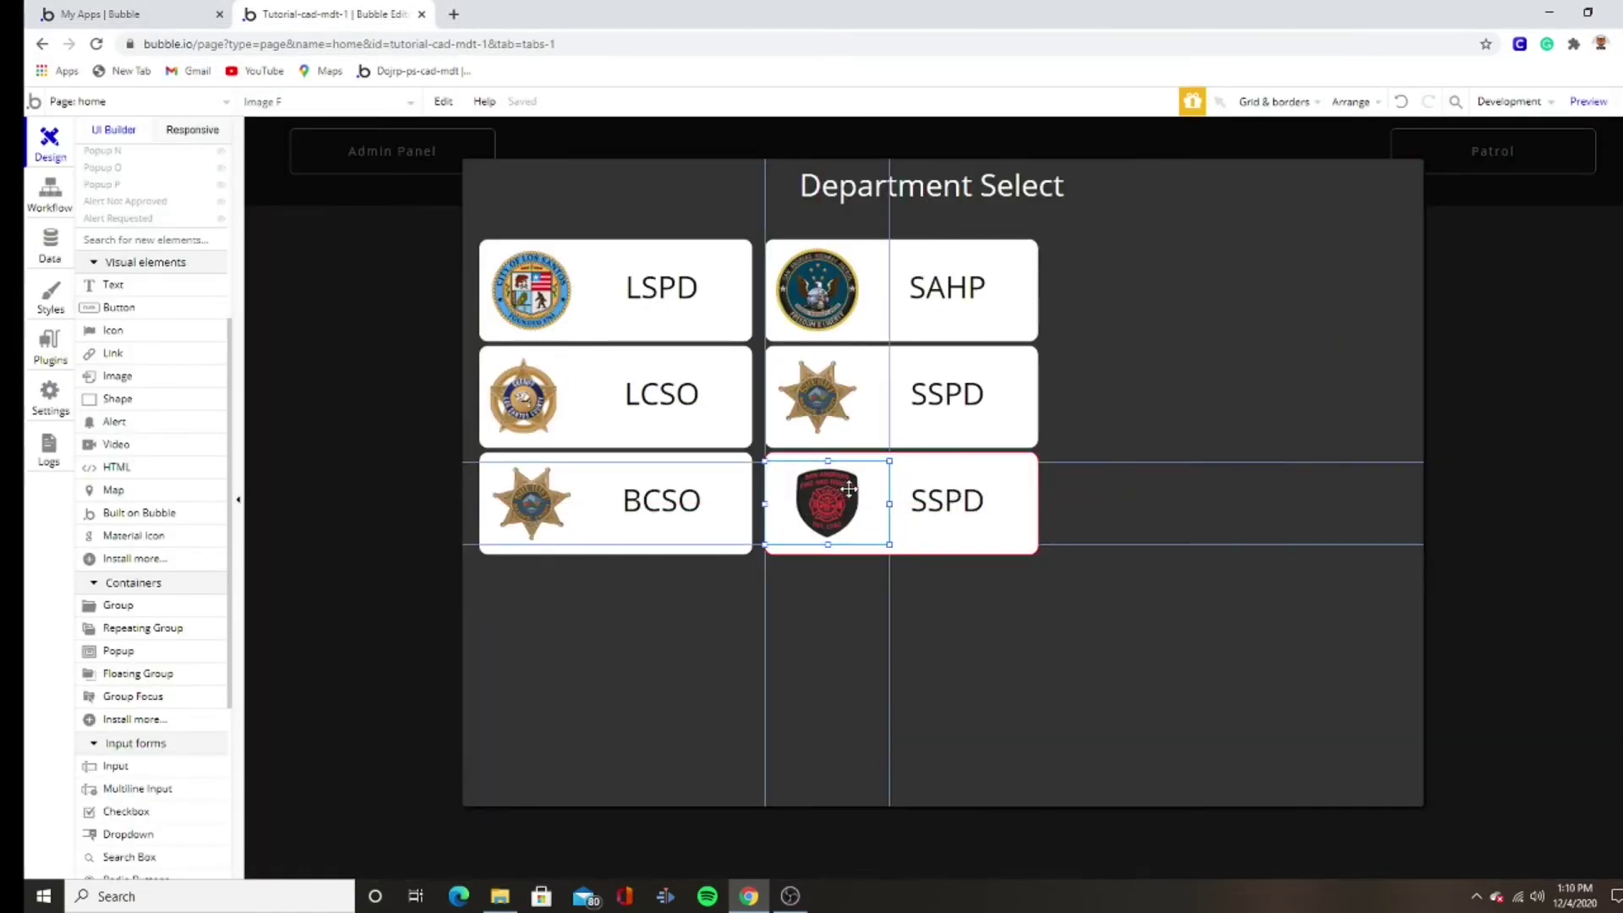
pyautogui.moveTo(869, 504); pyautogui.dragTo(901, 515)
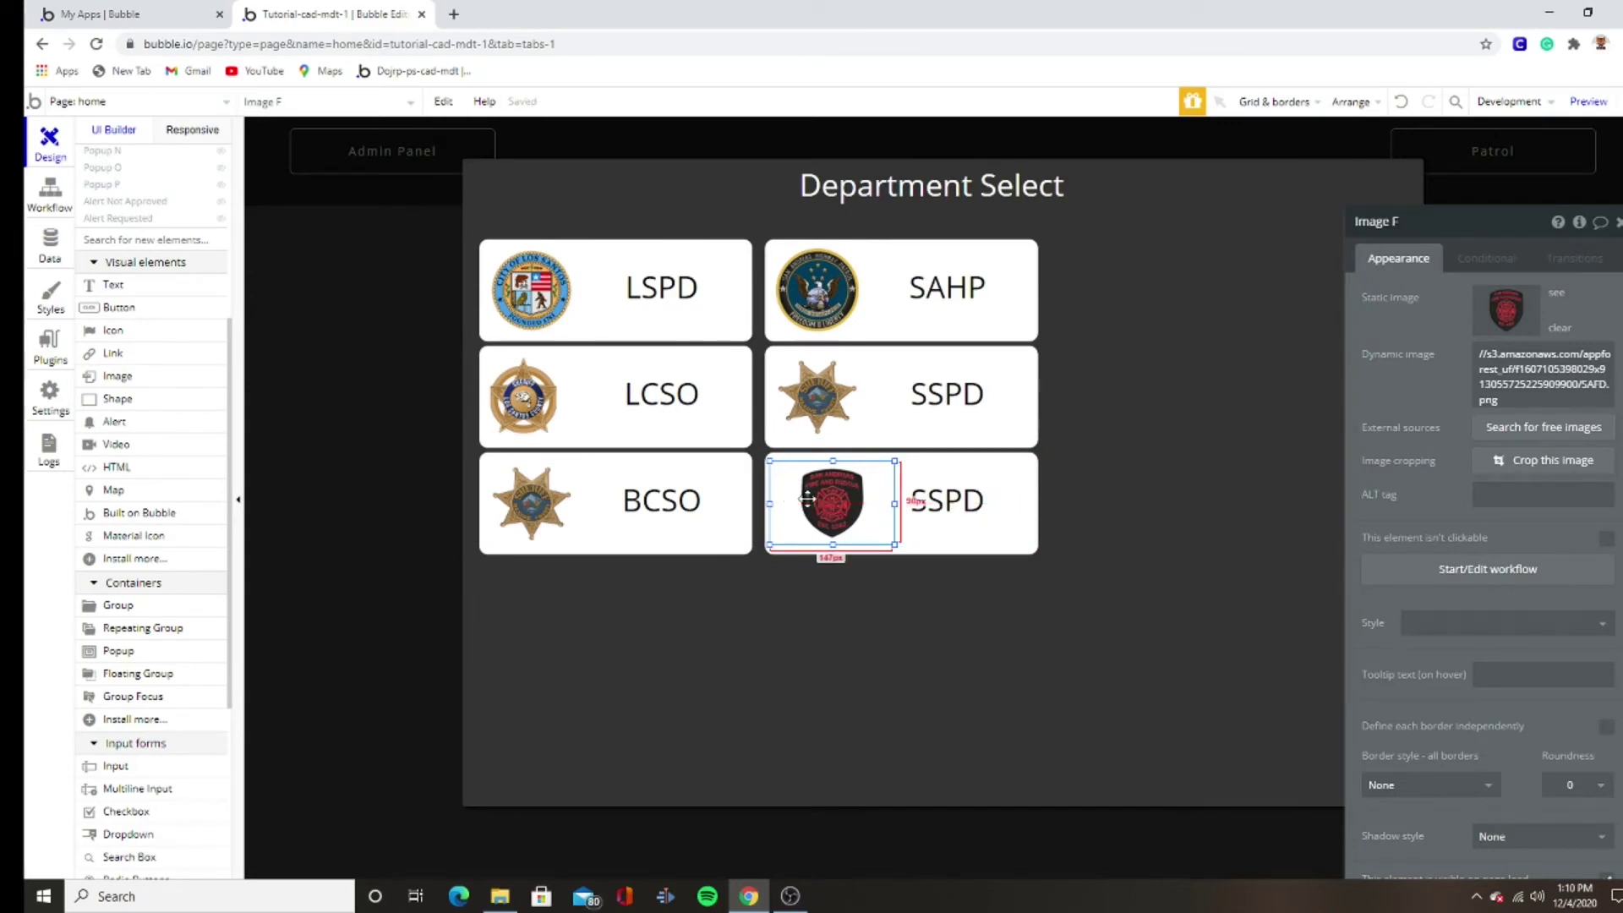
pyautogui.moveTo(771, 502); pyautogui.dragTo(778, 502)
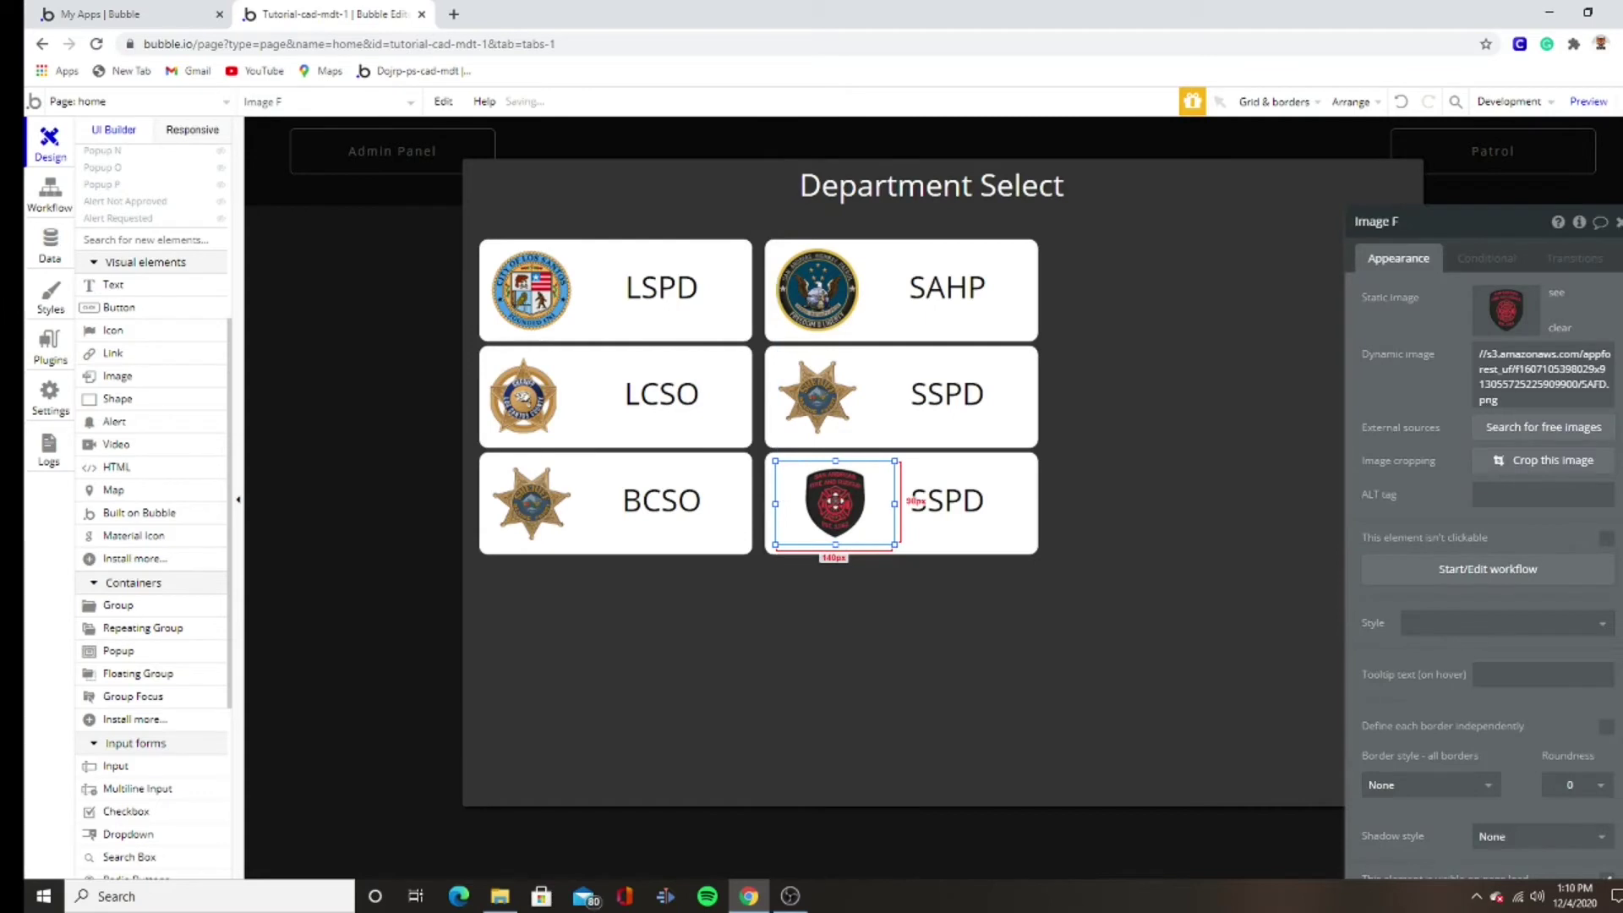
pyautogui.moveTo(834, 502); pyautogui.dragTo(818, 502)
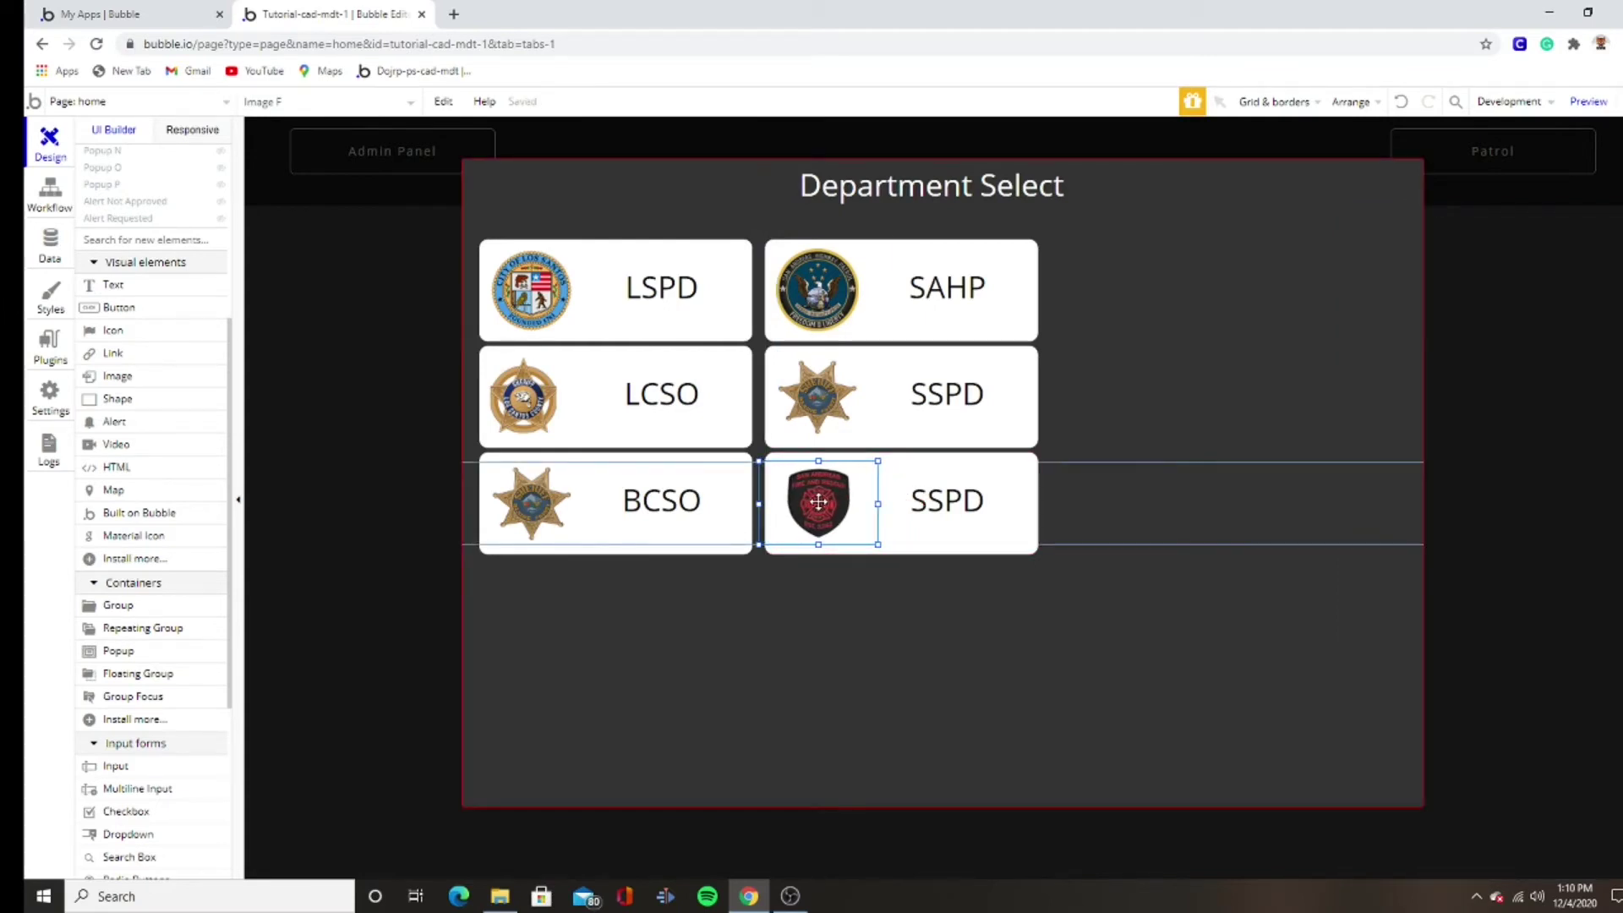
pyautogui.click(818, 502)
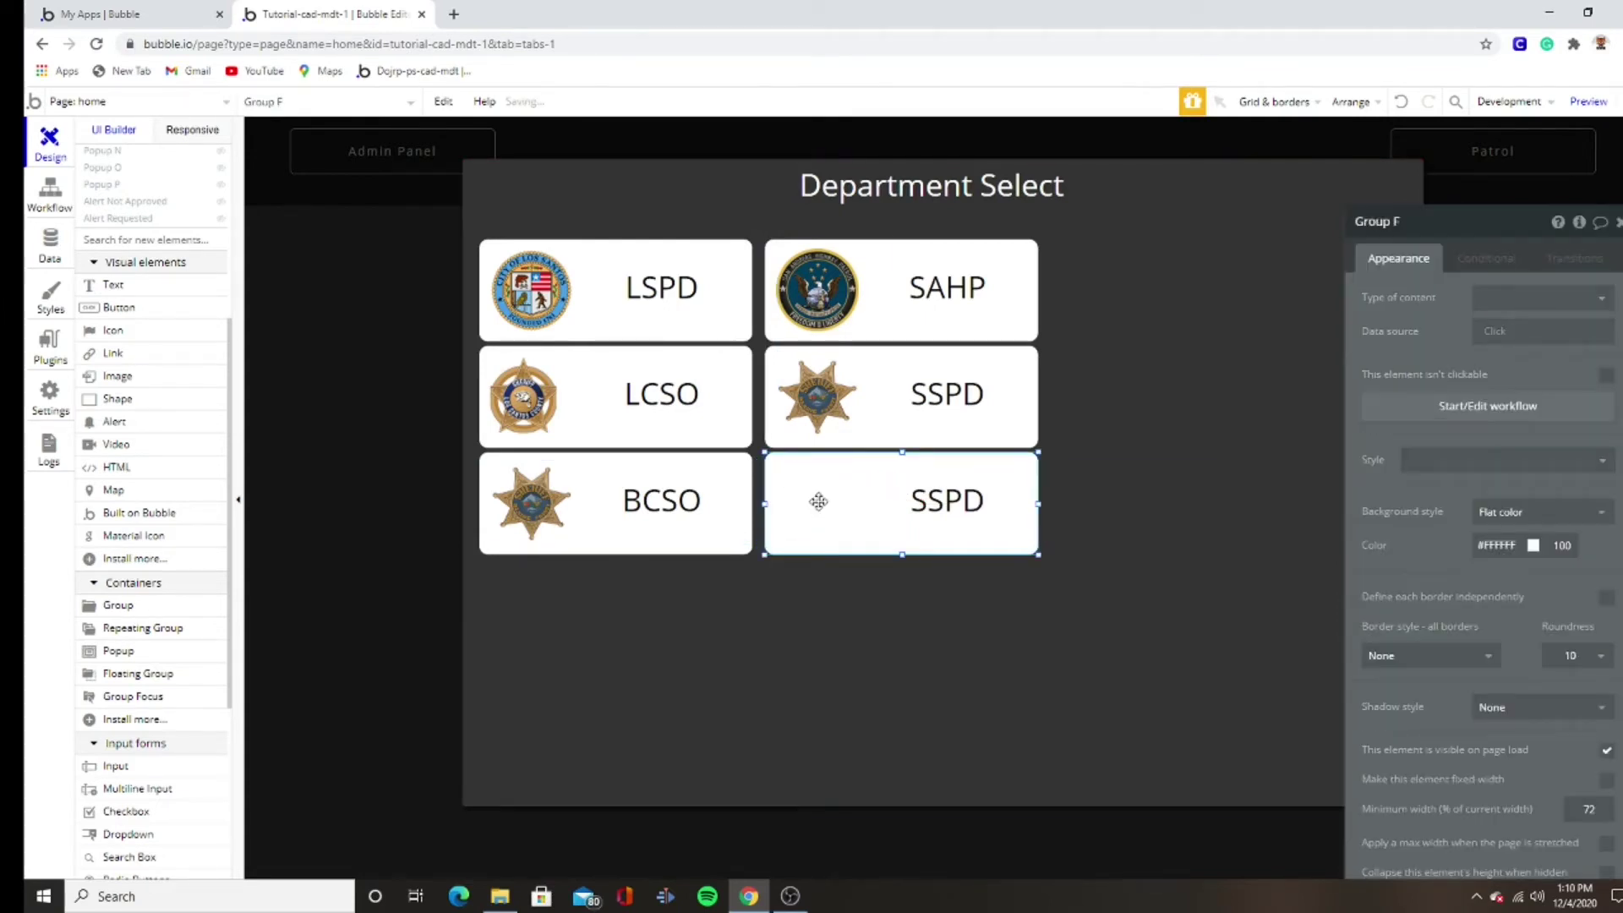
pyautogui.click(1401, 101)
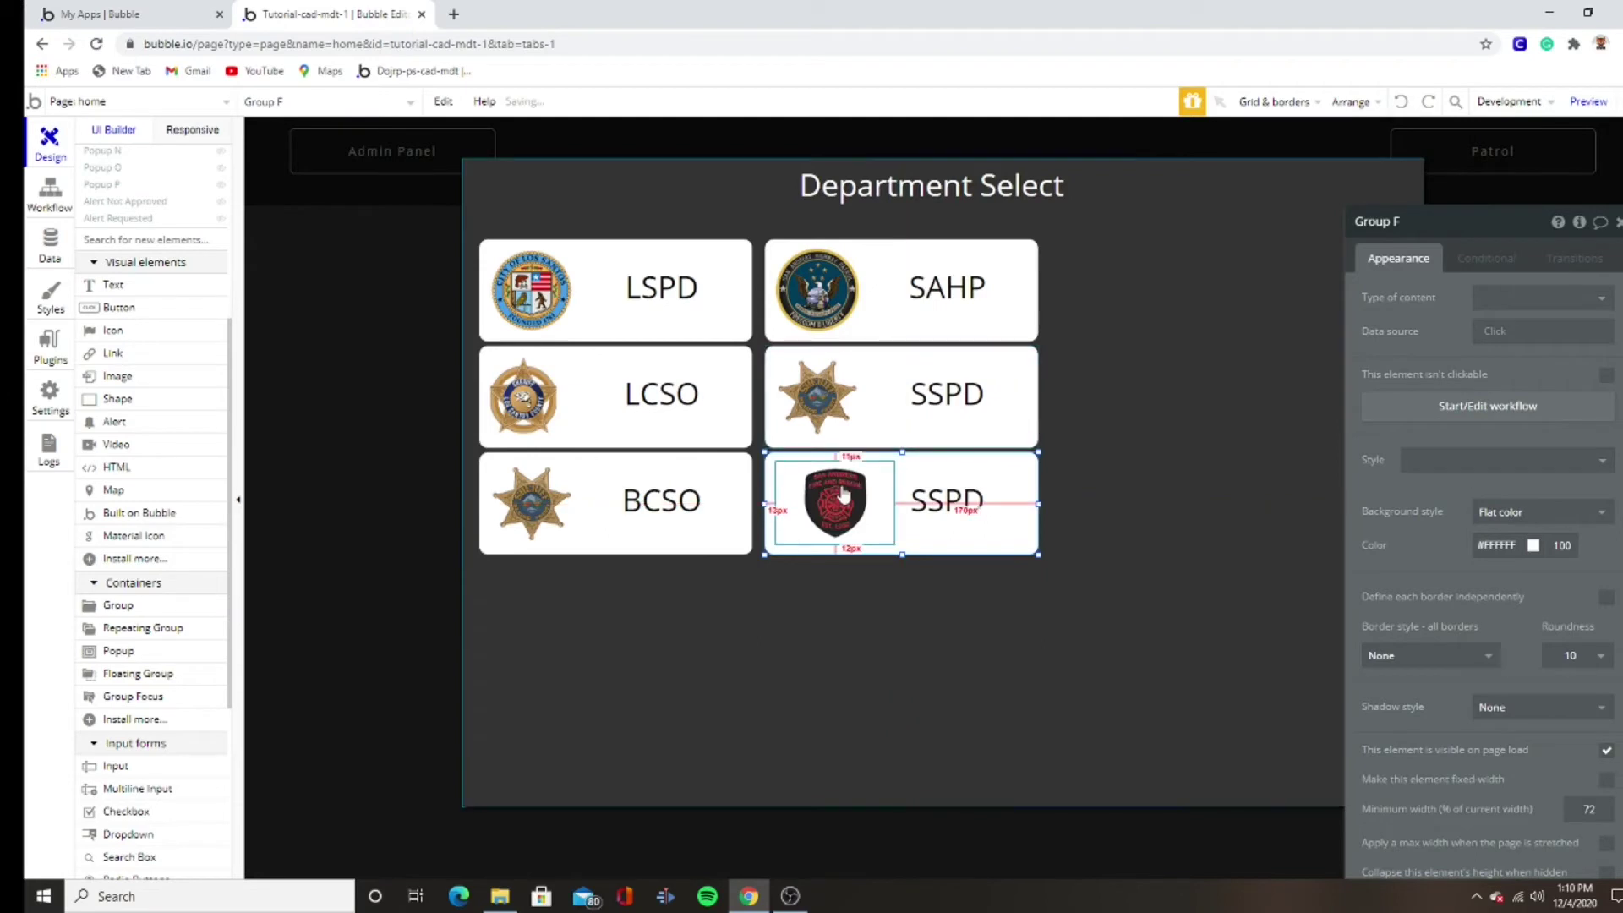
pyautogui.click(837, 502)
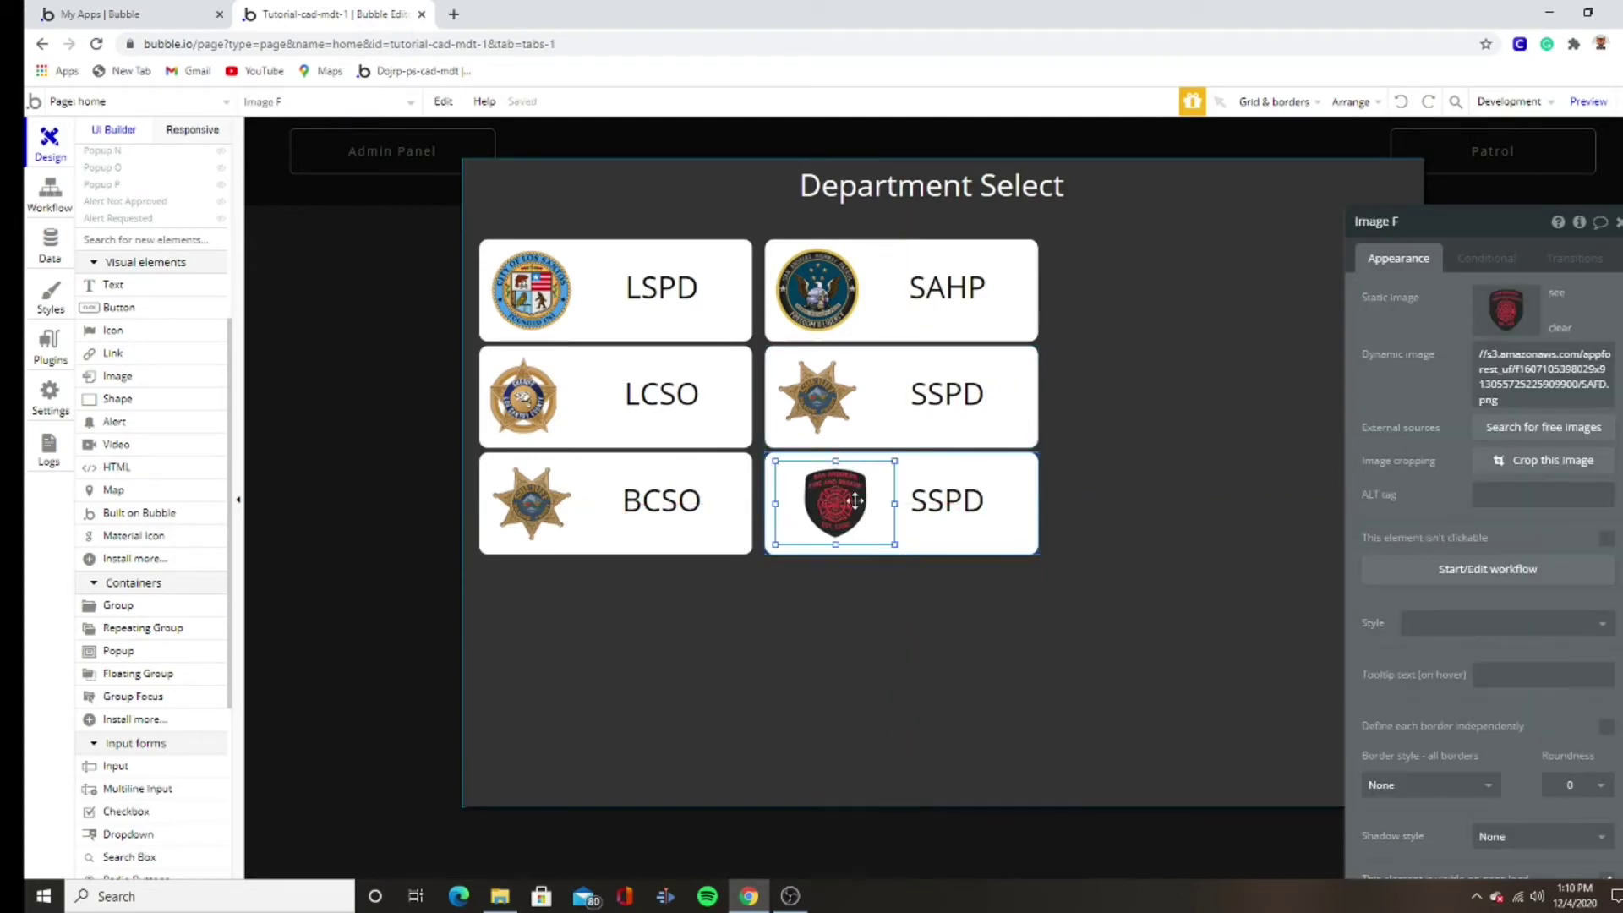
pyautogui.moveTo(889, 542); pyautogui.dragTo(900, 549)
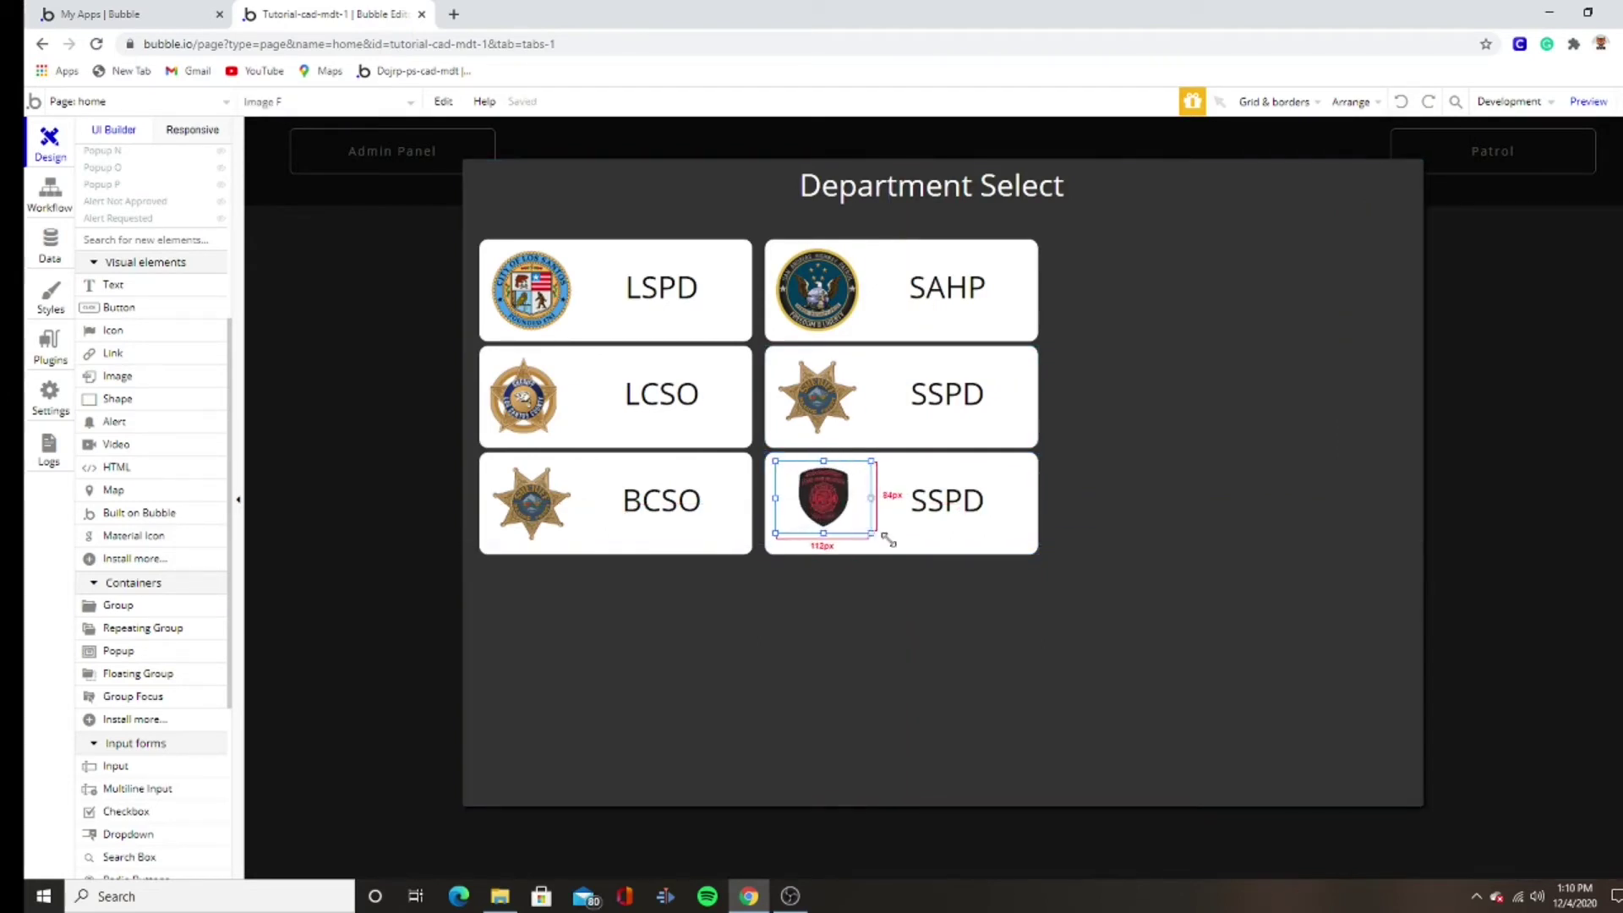
pyautogui.moveTo(900, 550); pyautogui.dragTo(809, 505)
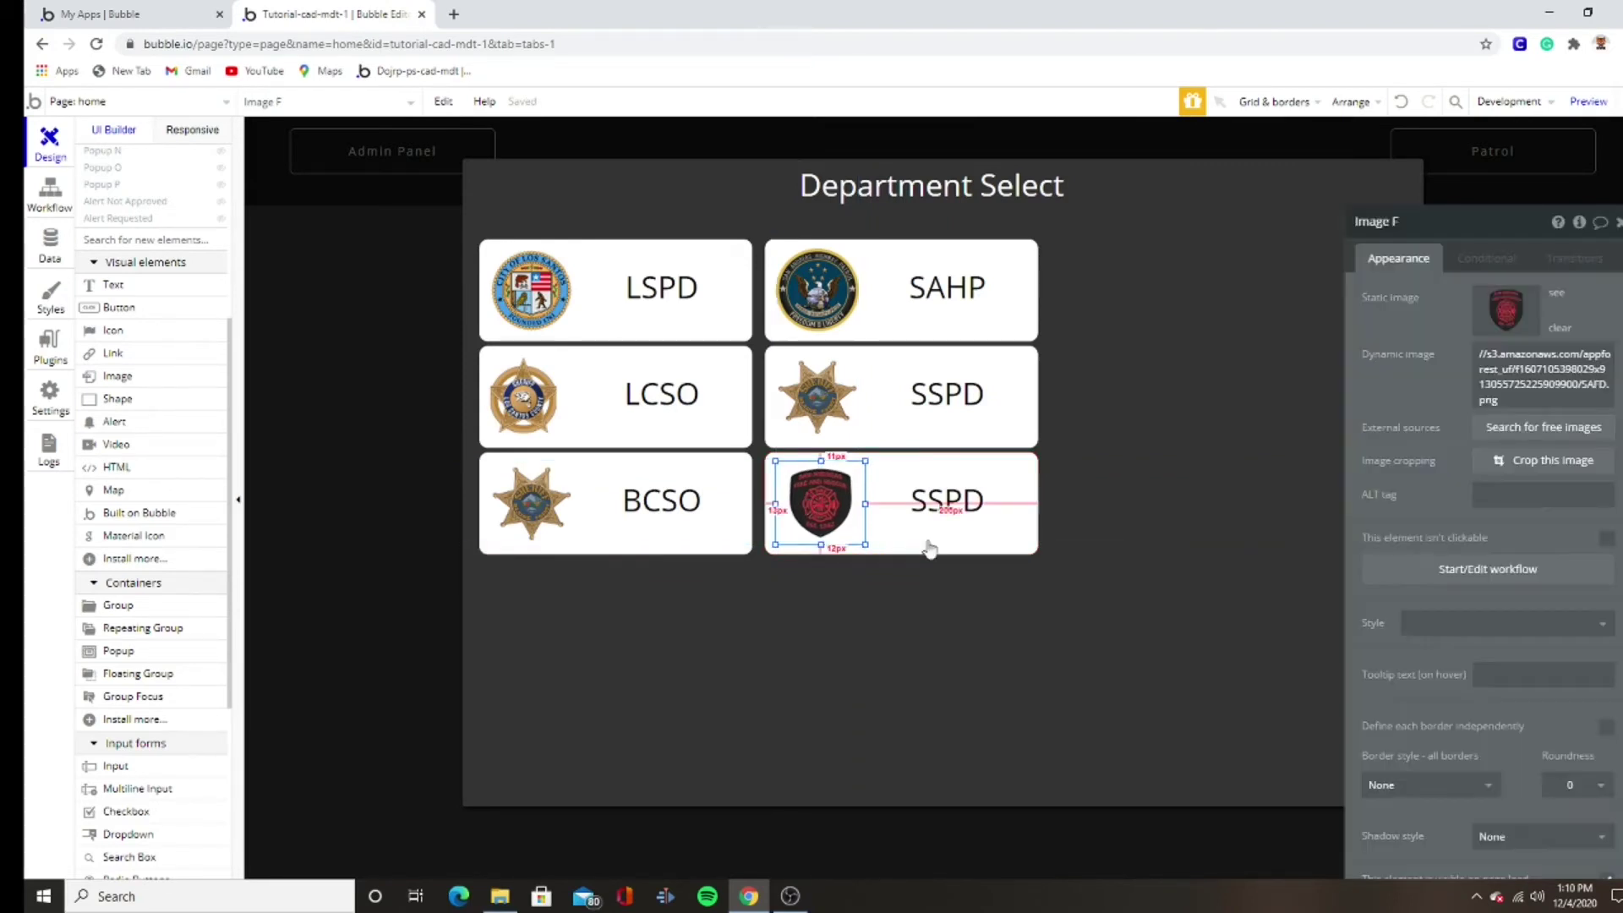
# - Relabel the card LSFD and place a SAHP card copy in a third column
pyautogui.click(945, 505)
pyautogui.write('LSFD')
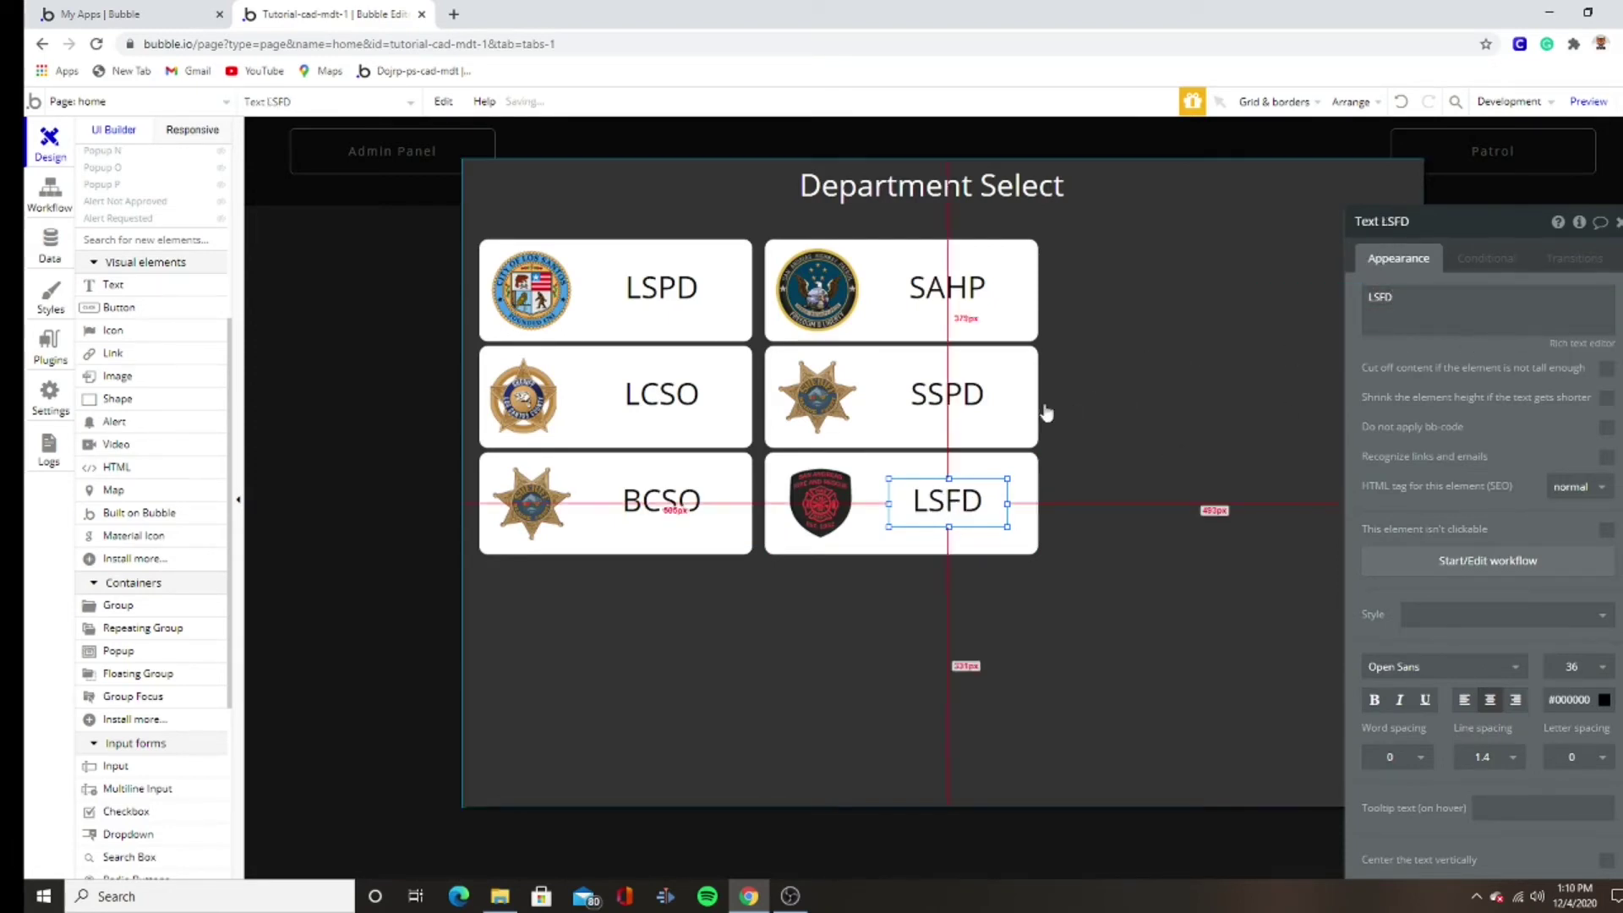
pyautogui.click(1026, 272)
pyautogui.moveTo(1017, 283); pyautogui.dragTo(1288, 272)
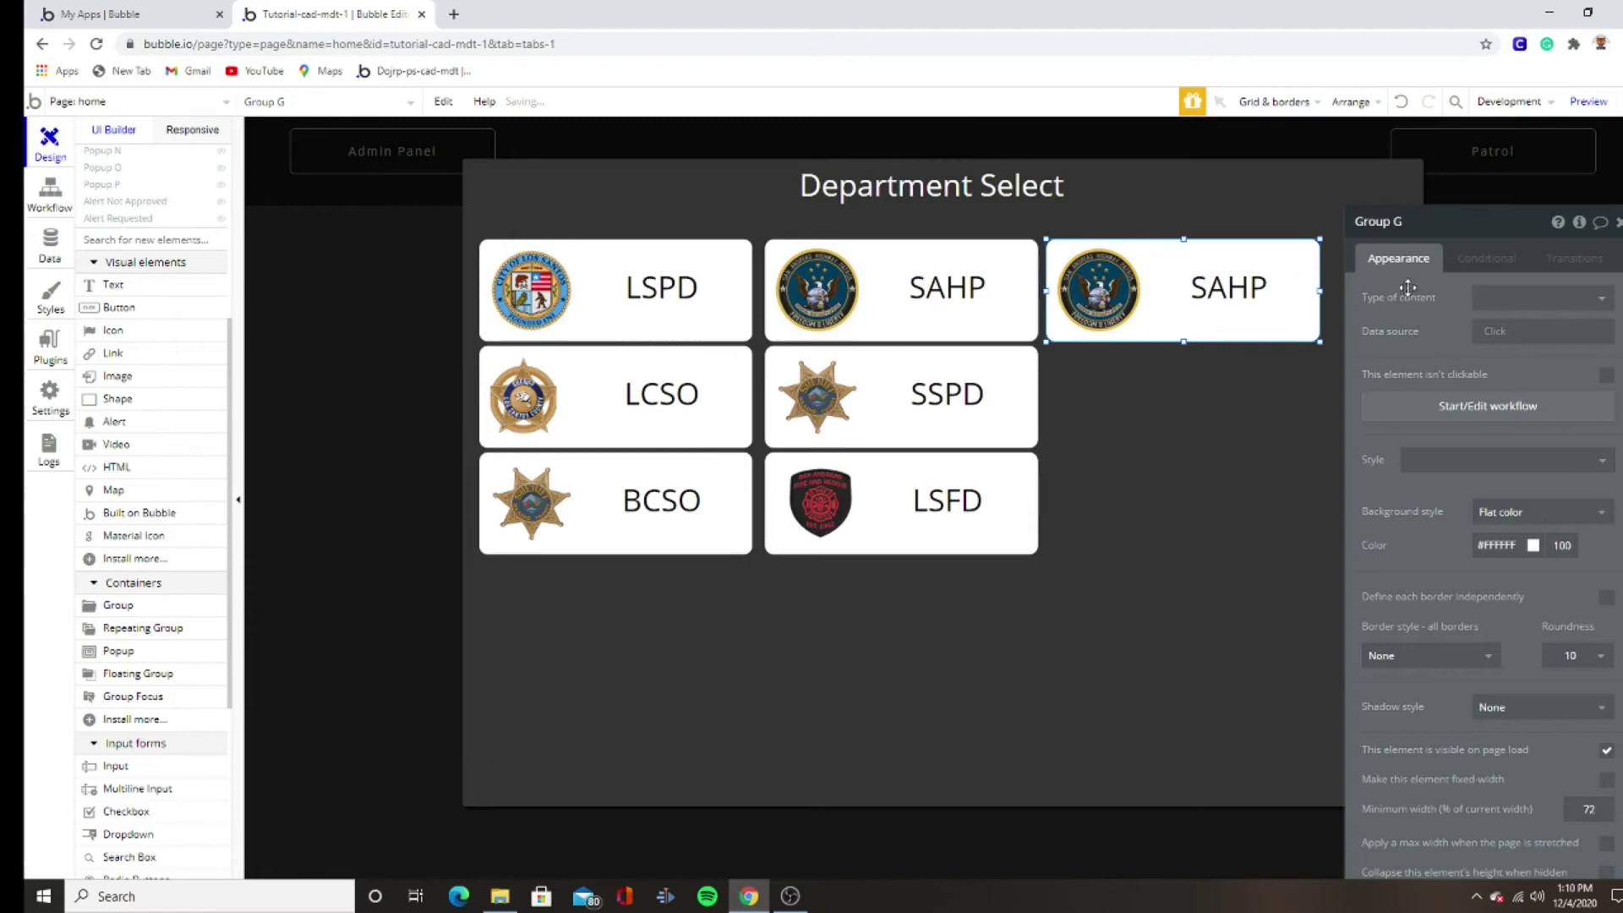
# - Give the top third-column card the SAFD fire badge logo and relabel it BCFD
pyautogui.click(1128, 309)
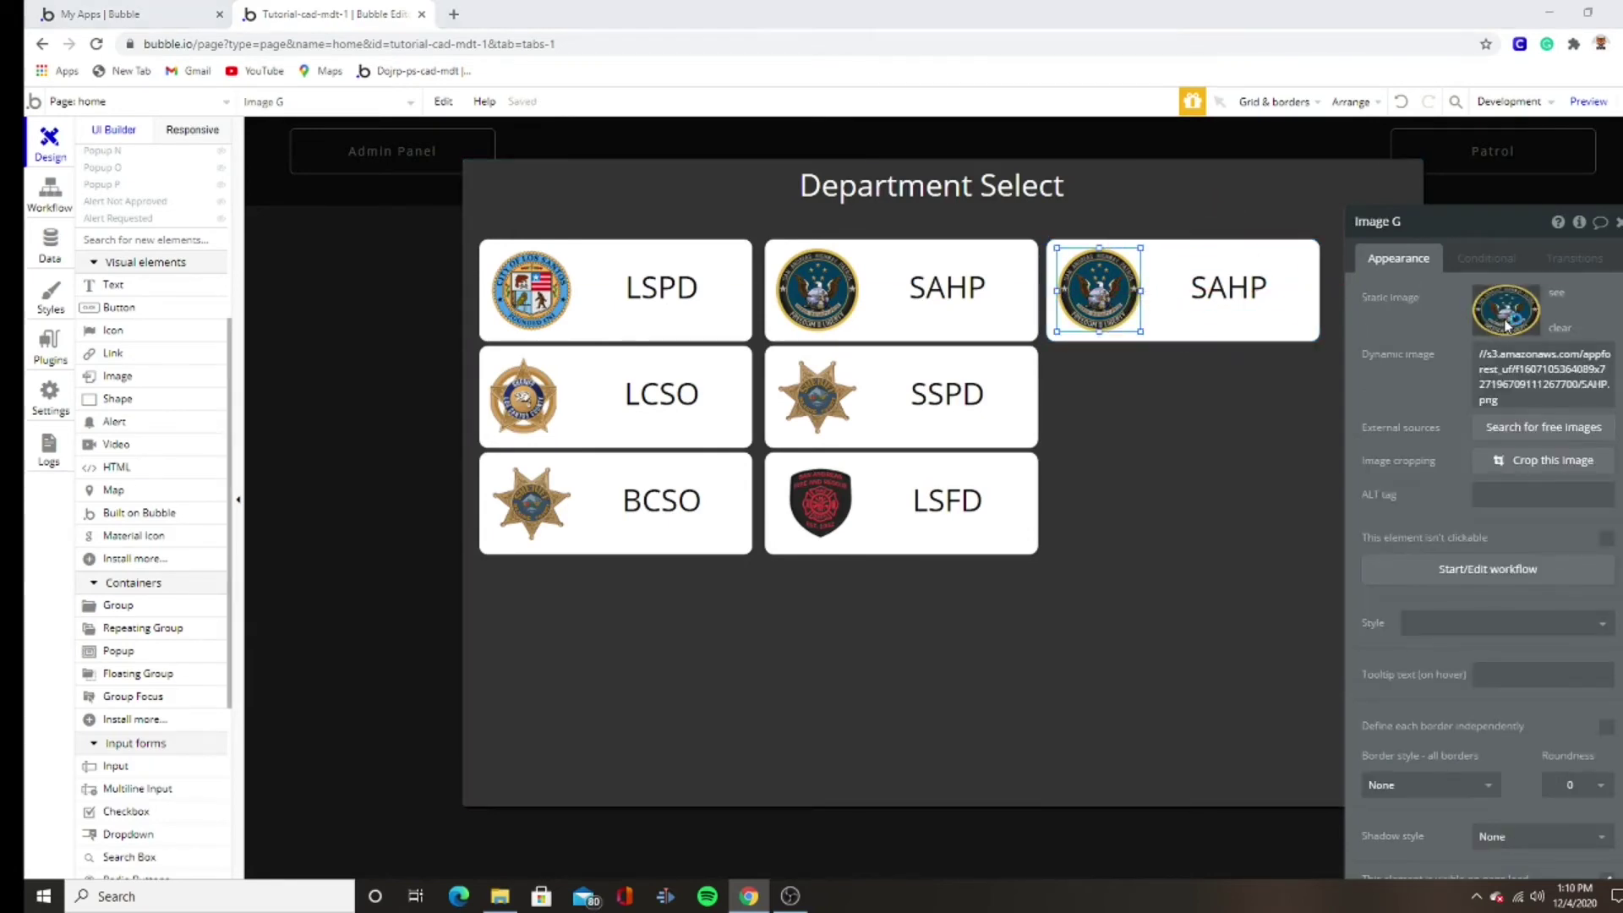
pyautogui.click(1506, 311)
pyautogui.doubleClick(775, 186)
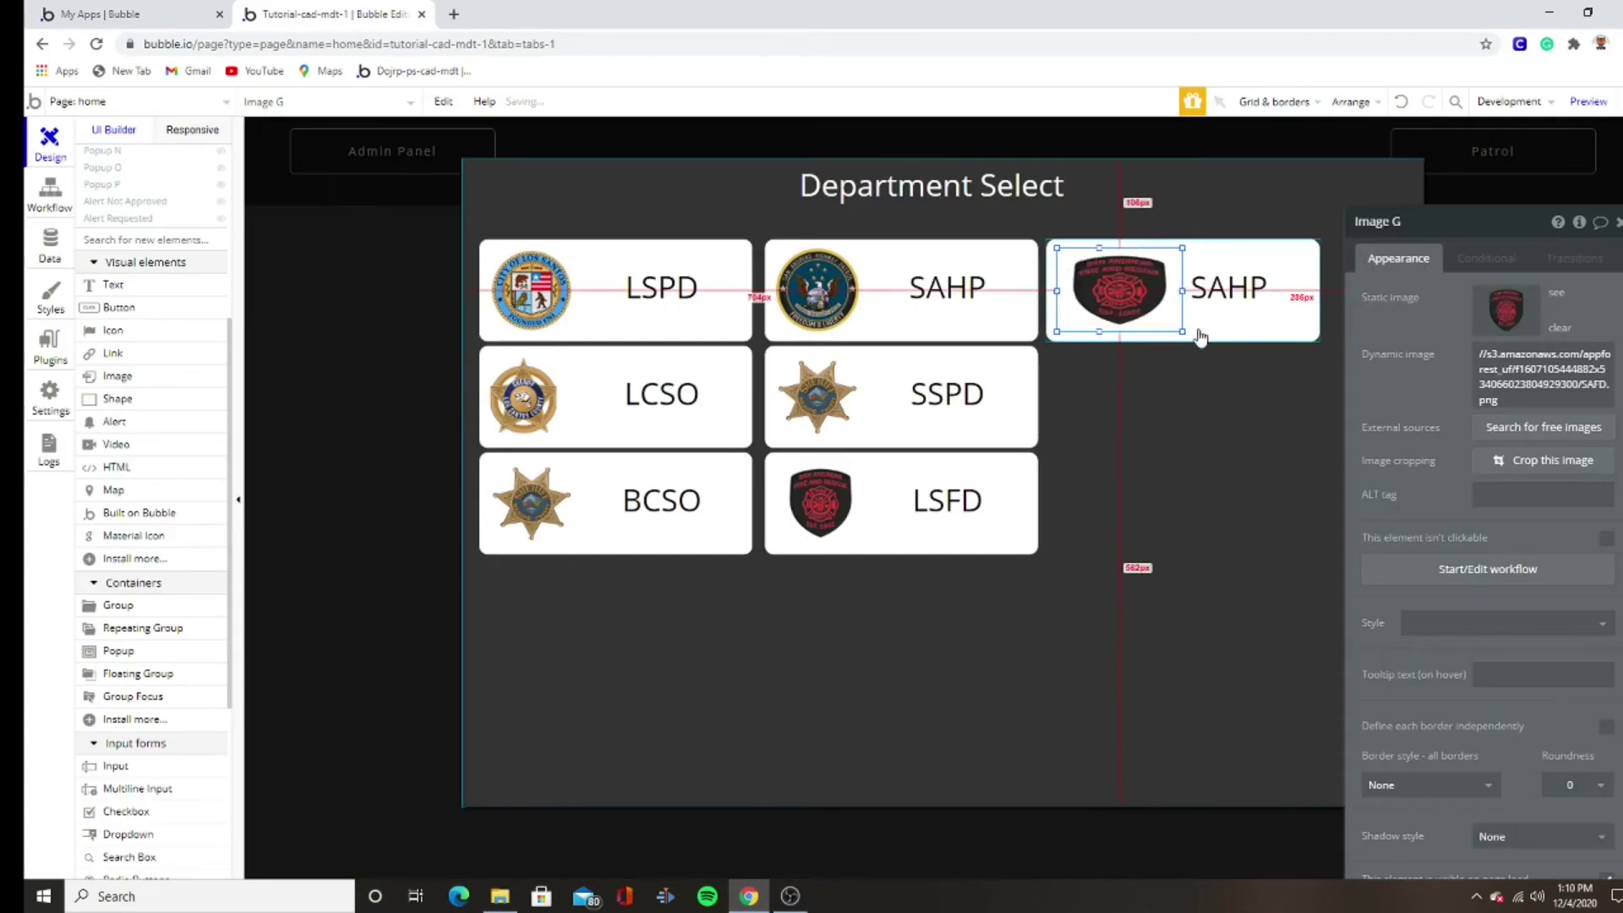
pyautogui.click(1197, 329)
pyautogui.moveTo(1198, 329)
pyautogui.mouseDown()
pyautogui.moveTo(949, 545)
pyautogui.moveTo(1215, 320)
pyautogui.mouseUp()
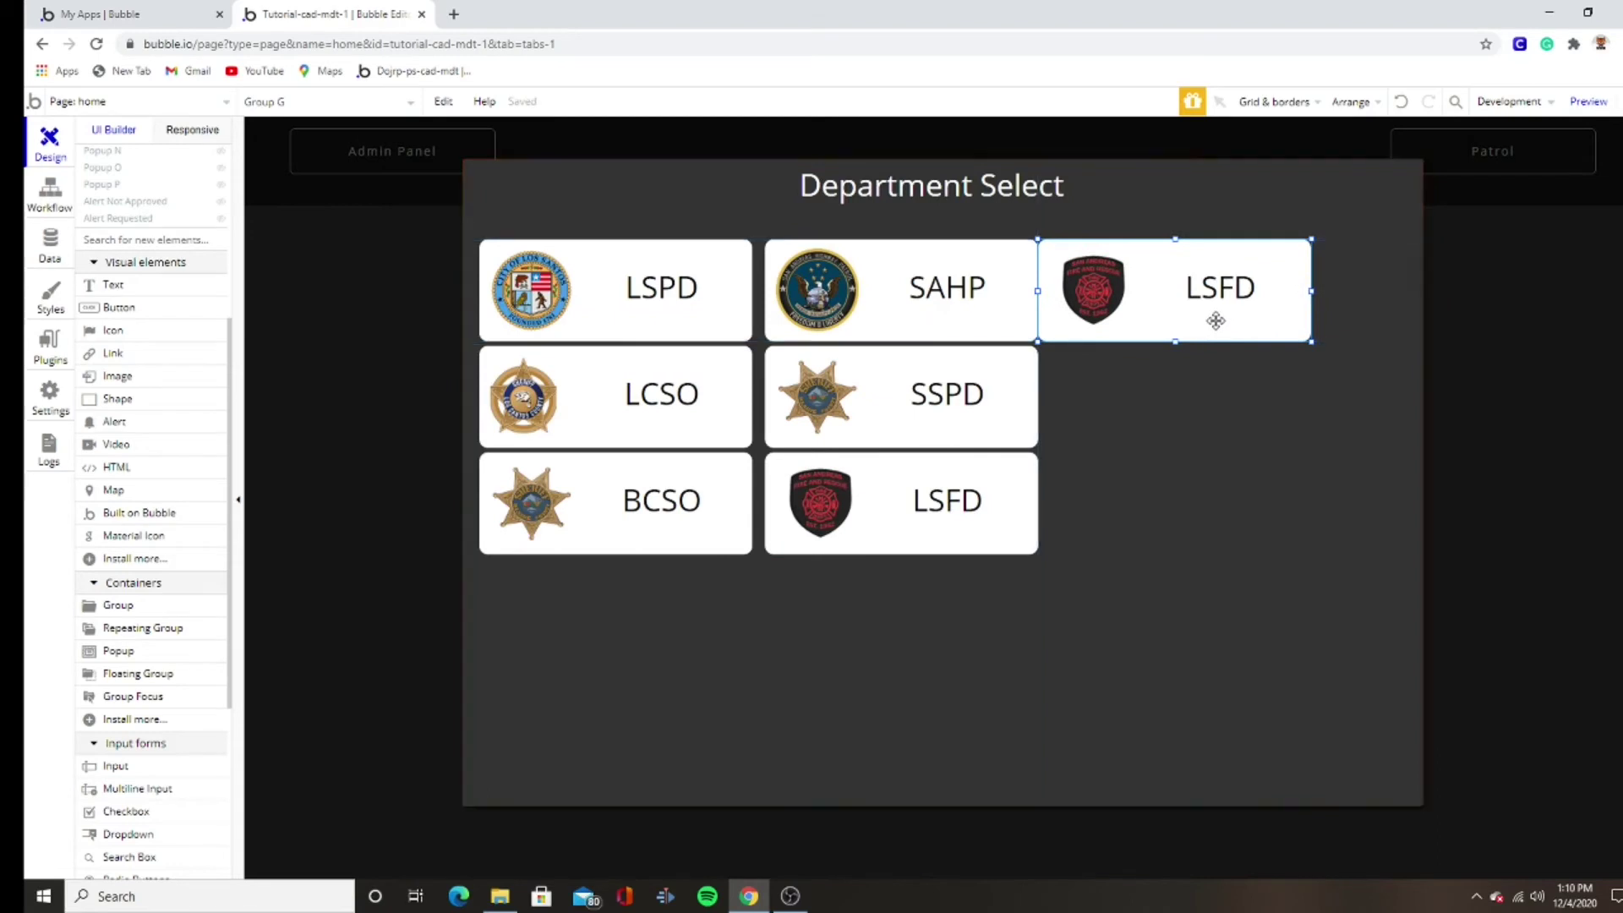
pyautogui.doubleClick(1215, 320)
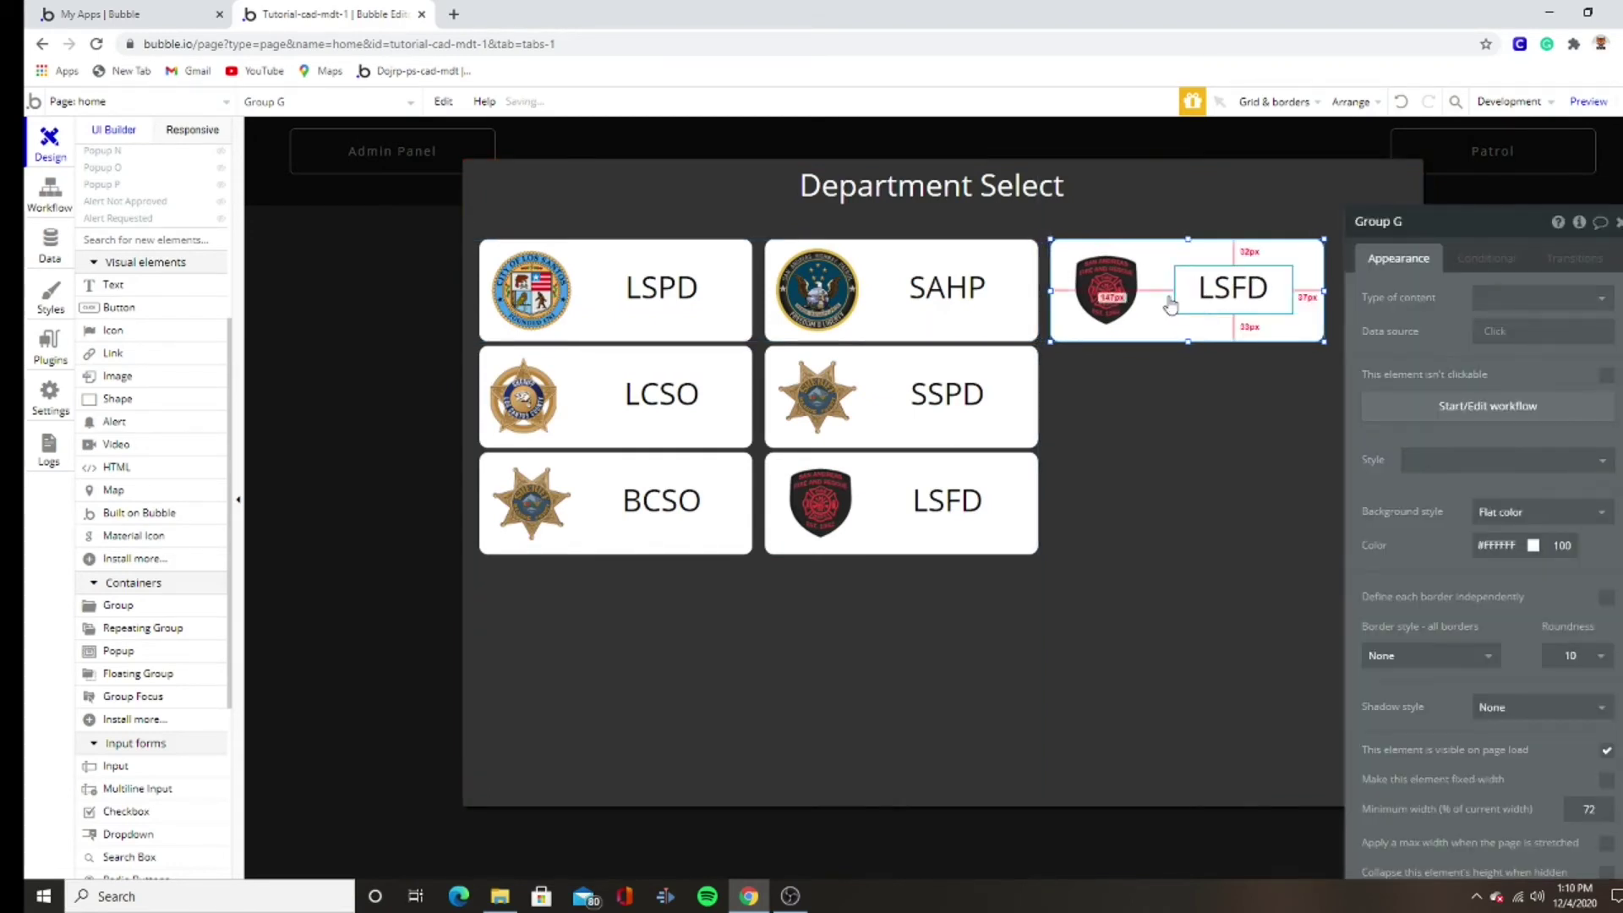
pyautogui.click(1202, 299)
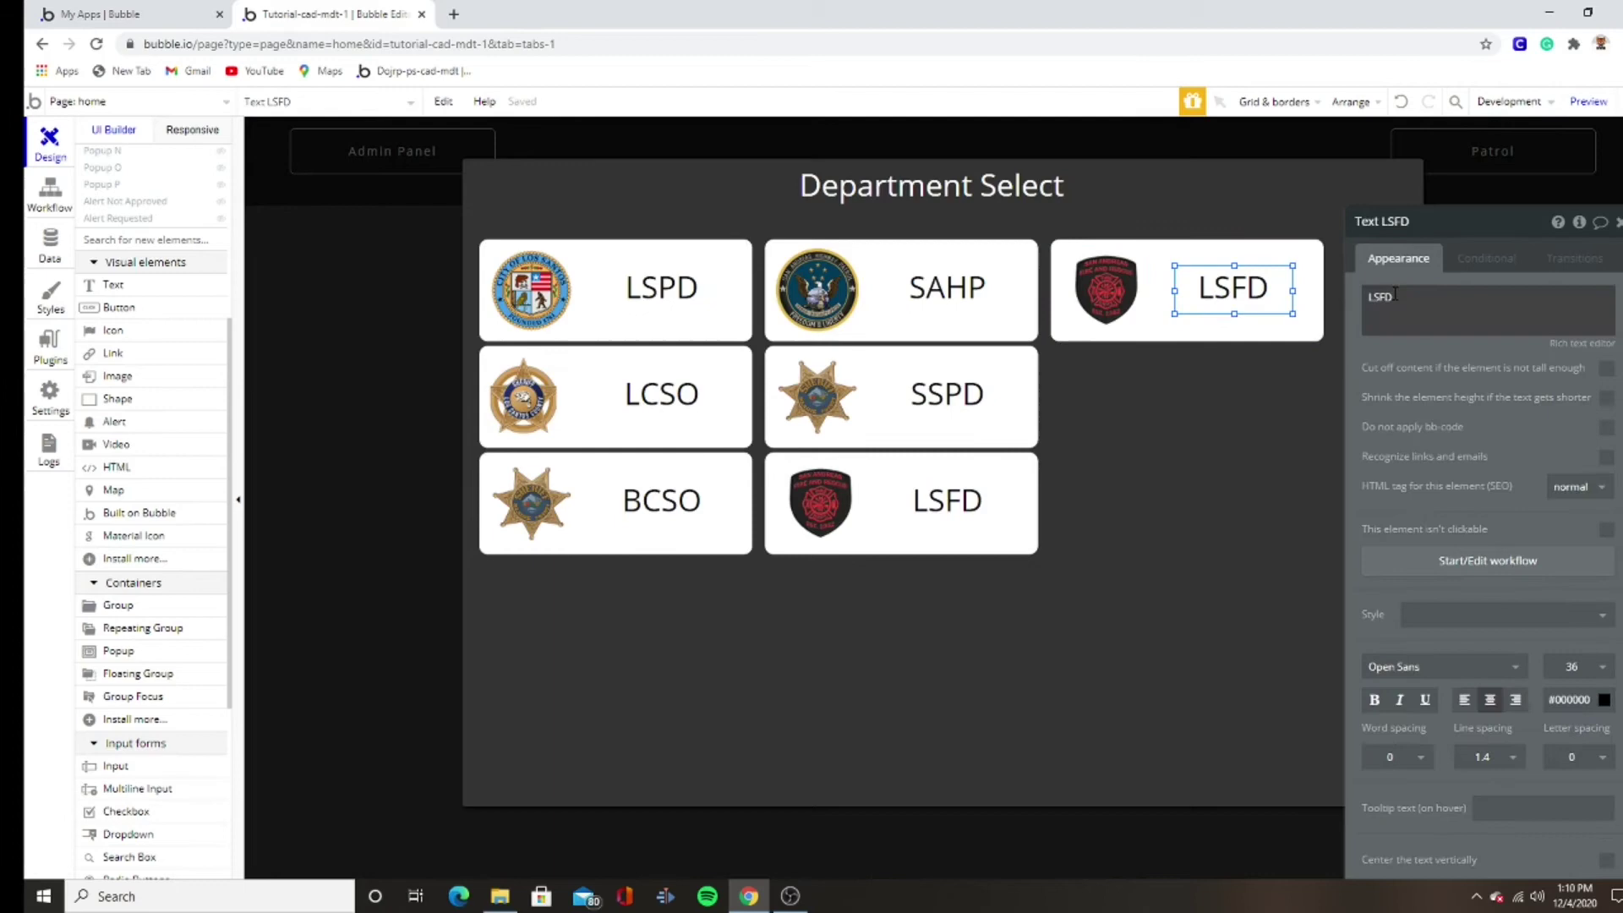
pyautogui.doubleClick(1396, 294)
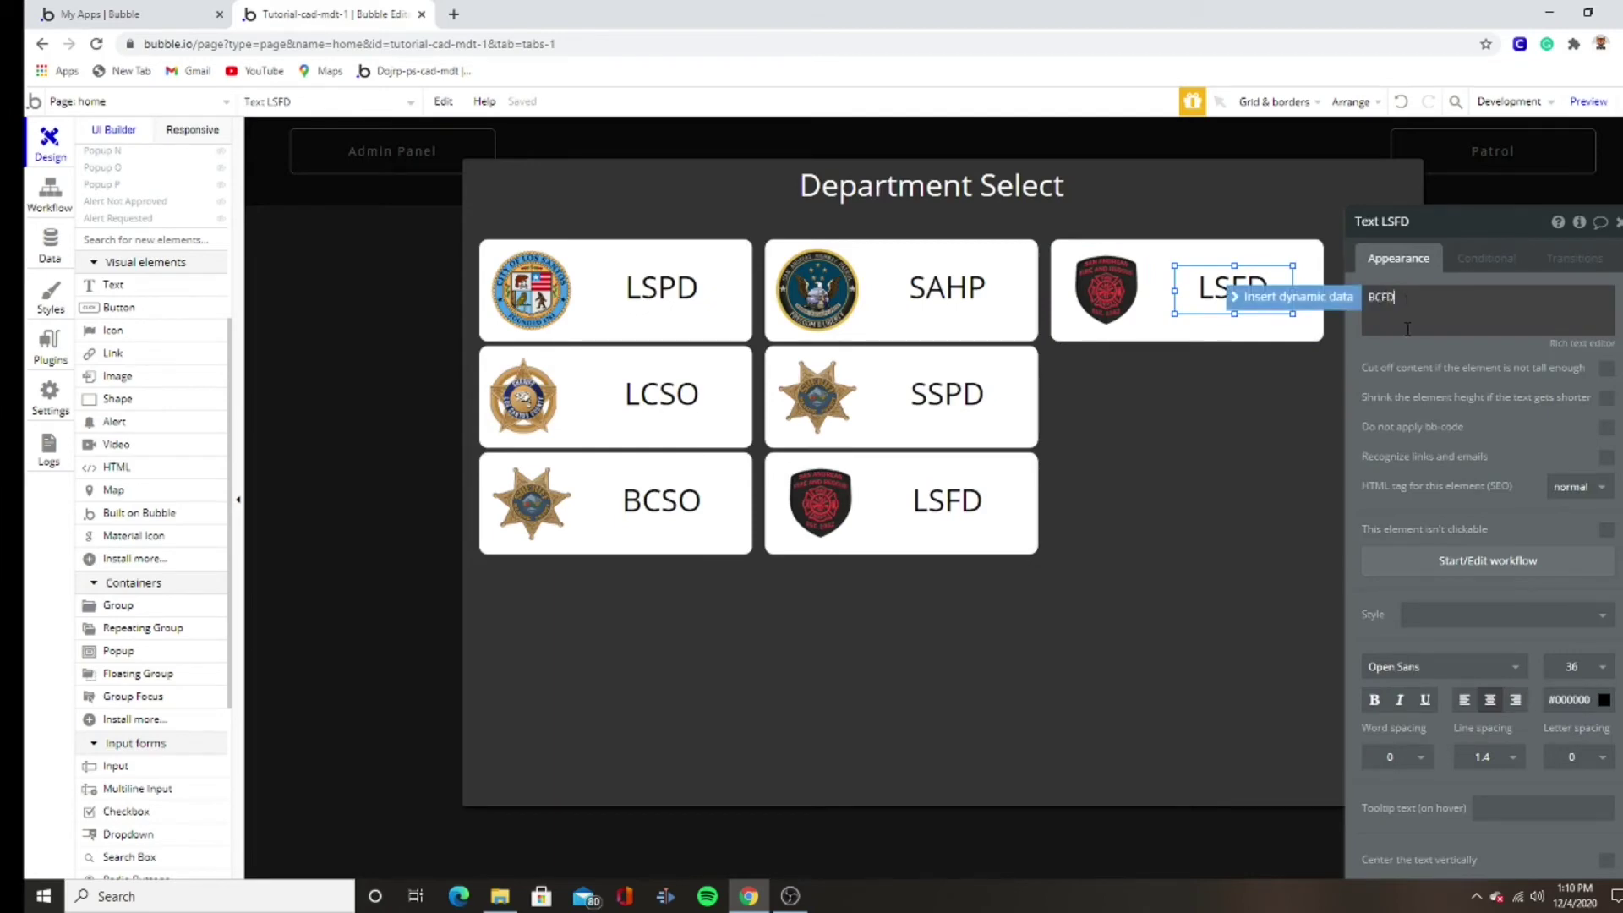
pyautogui.click(1243, 331)
# - Duplicate the BCFD card twice, placing the first copy beside SSPD in row two
pyautogui.hotkey('ctrl', 'c')
pyautogui.hotkey('ctrl', 'v')
pyautogui.moveTo(1235, 329); pyautogui.dragTo(1225, 530)
pyautogui.hotkey('ctrl', 'v')
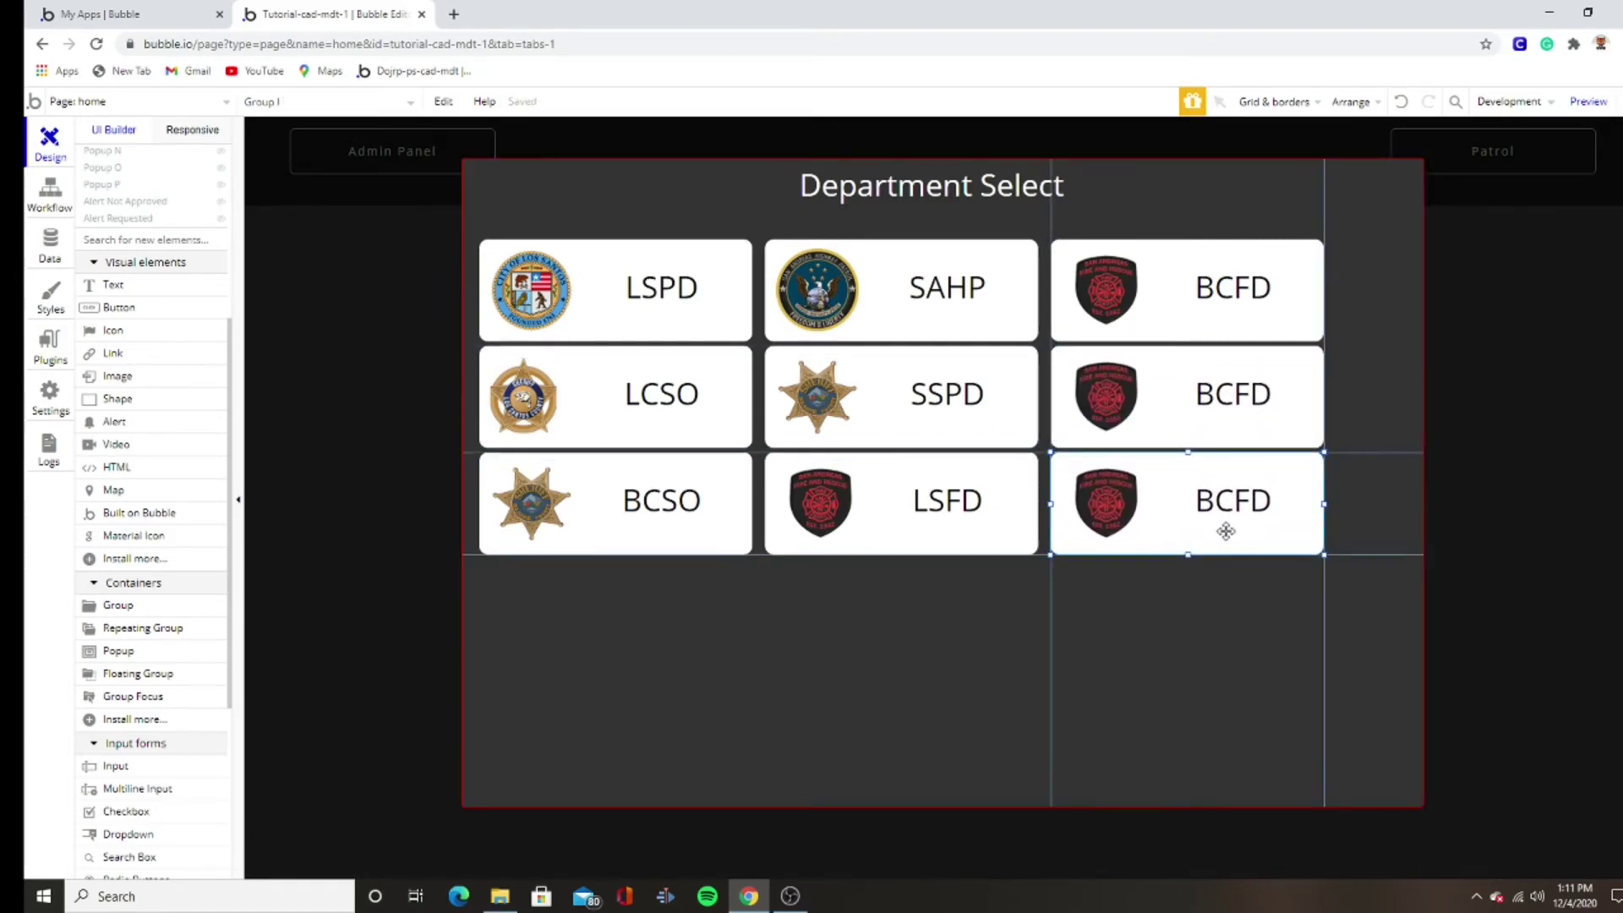
# - Replace the two BCFD copies with SSPD card copies in rows two and three
pyautogui.press('Delete')
pyautogui.click(1288, 423)
pyautogui.press('Delete')
pyautogui.click(1014, 431)
pyautogui.hotkey('ctrl', 'c')
pyautogui.hotkey('ctrl', 'v')
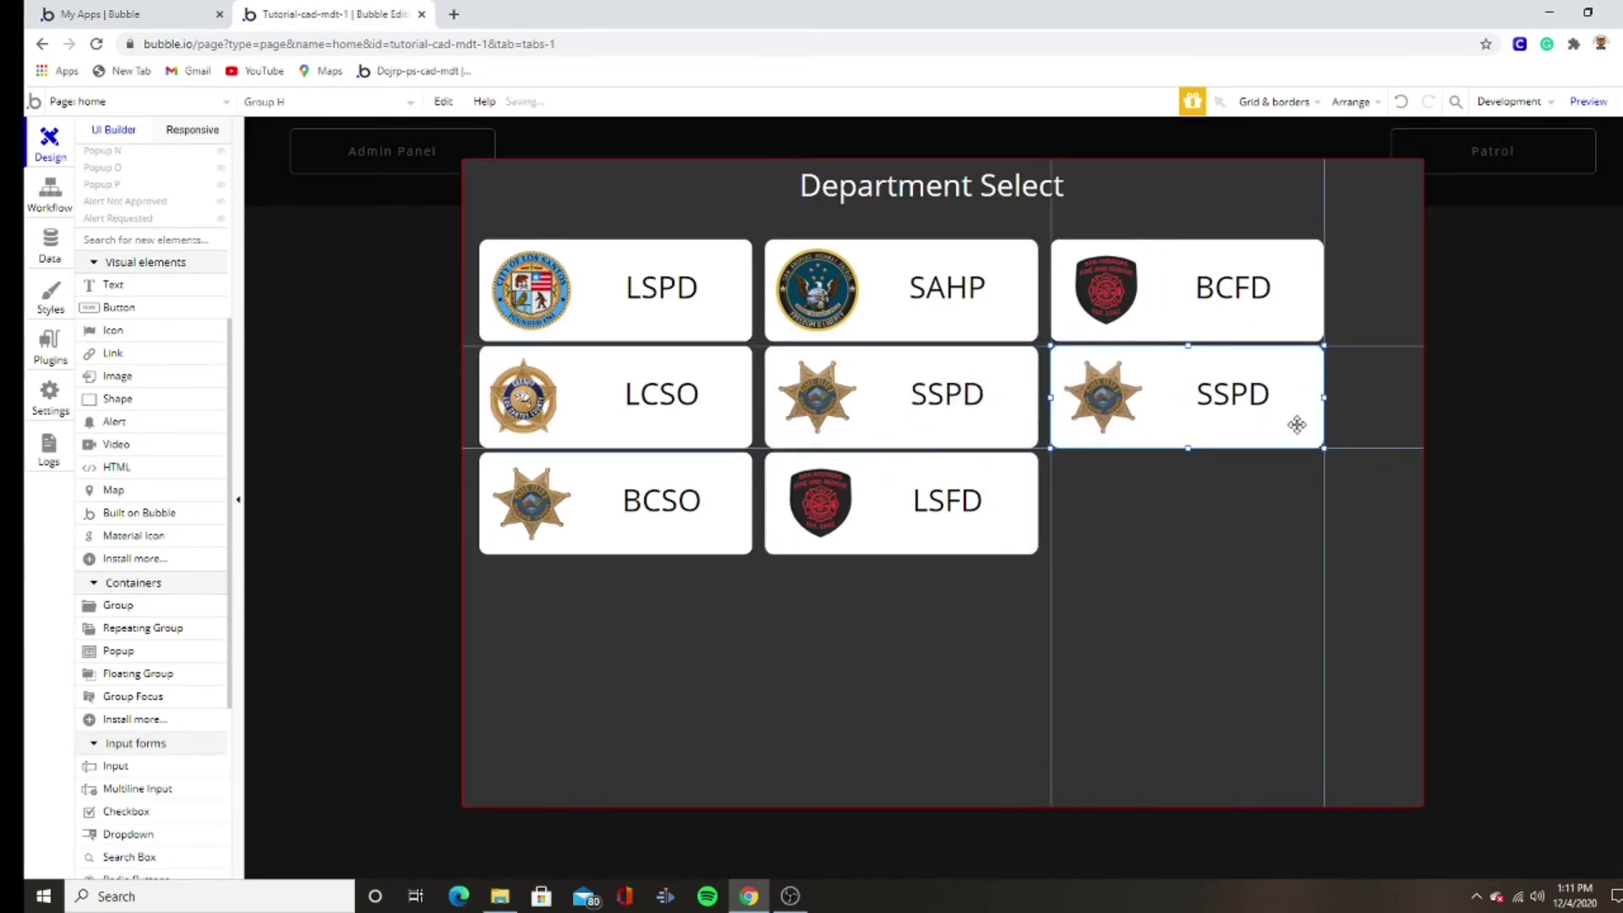
pyautogui.click(1293, 425)
pyautogui.moveTo(1293, 425); pyautogui.dragTo(1293, 421)
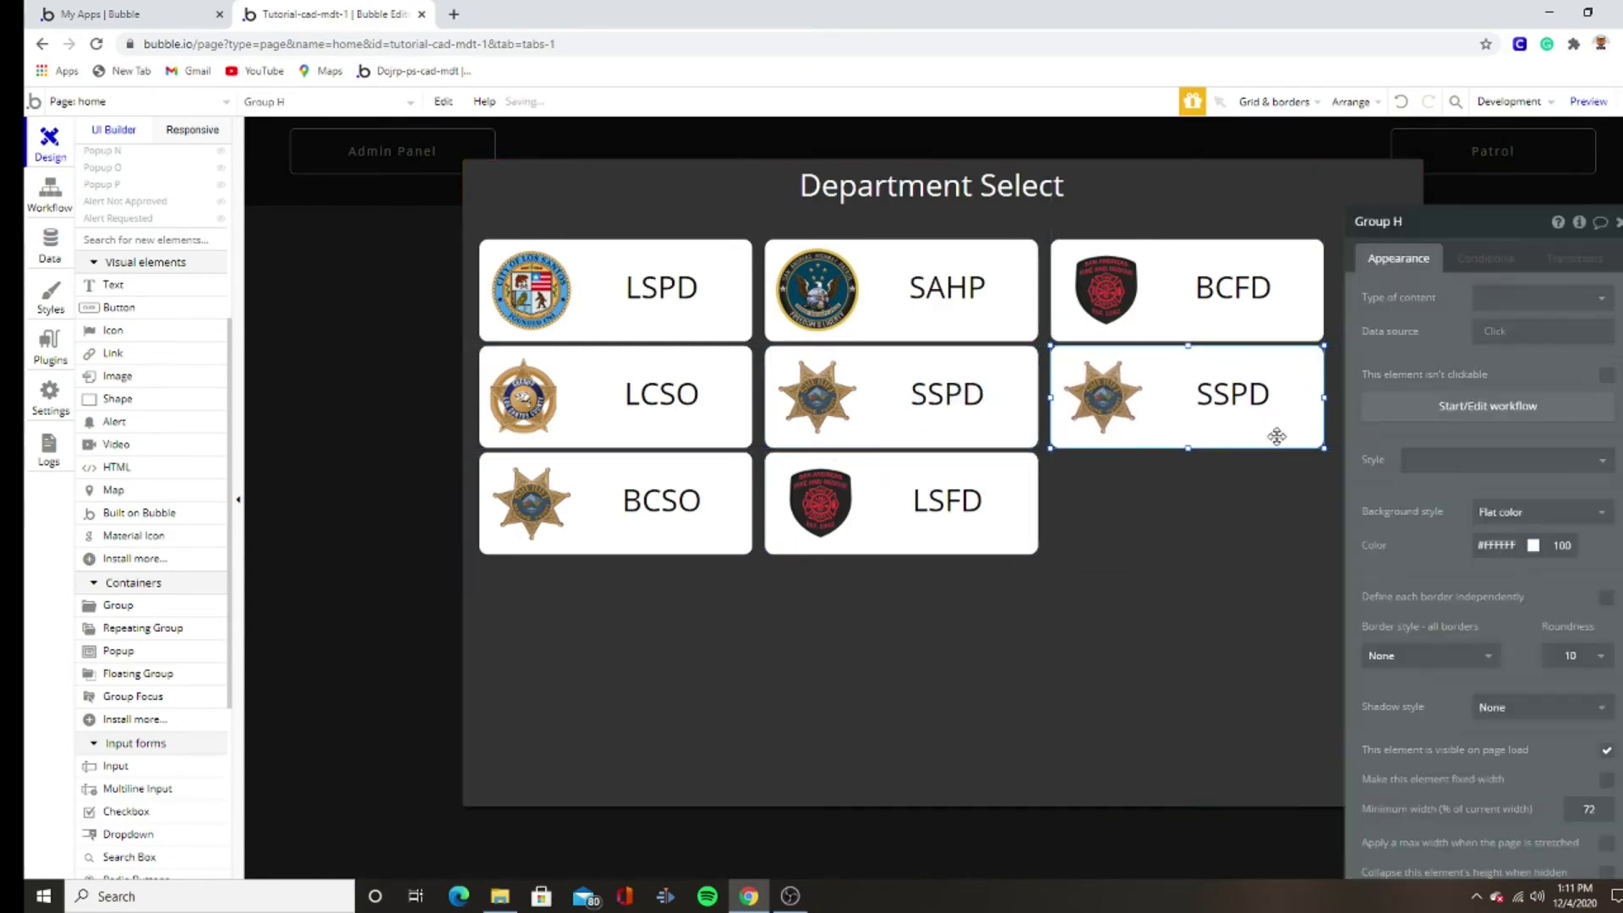
pyautogui.hotkey('ctrl', 'v')
pyautogui.click(1170, 544)
# - Swap the row-two copy's logo for the SAD 911 badge and start relabelling it Communications
pyautogui.doubleClick(1103, 396)
pyautogui.click(1513, 313)
pyautogui.click(777, 162)
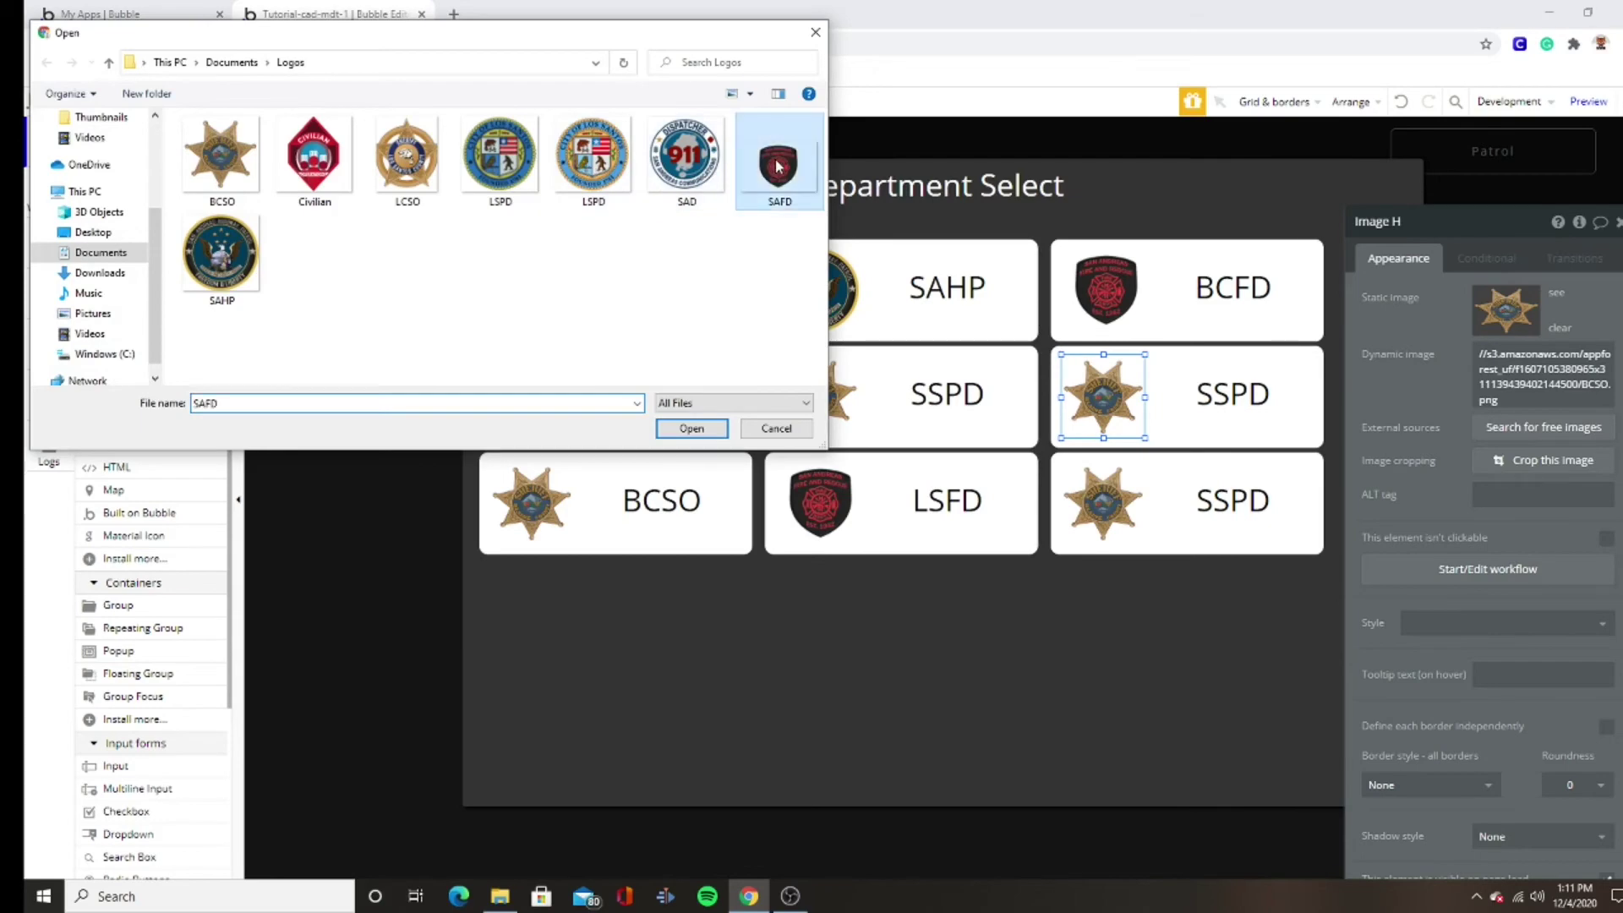
pyautogui.click(686, 177)
pyautogui.doubleClick(687, 179)
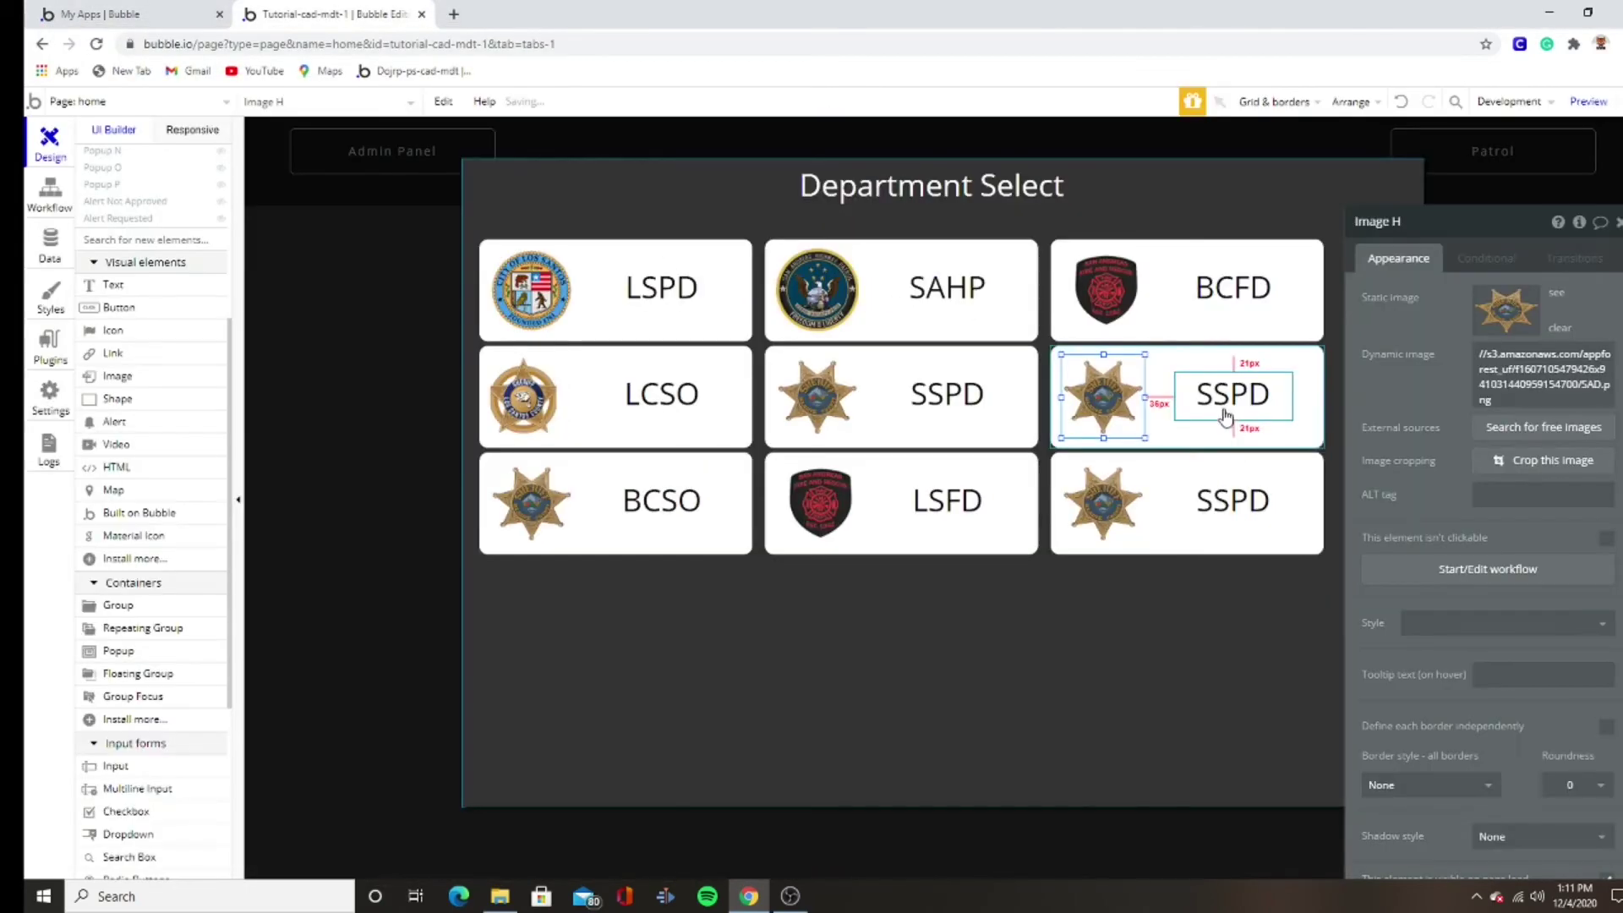
pyautogui.click(1255, 383)
pyautogui.tripleClick(1403, 296)
pyautogui.write('Communications')
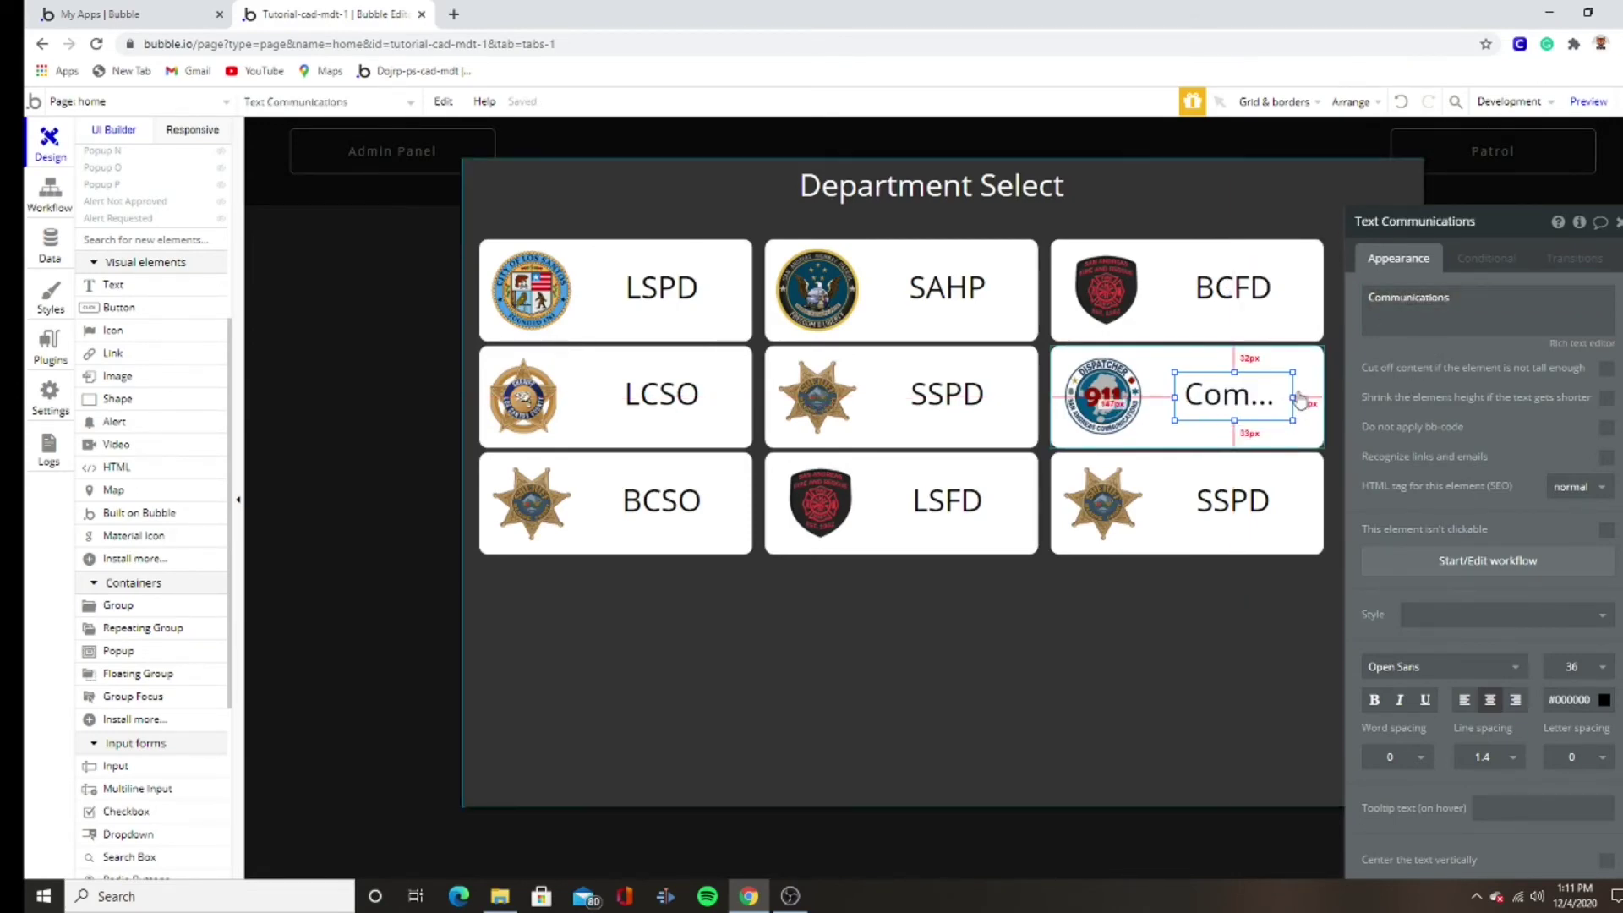
# - Resize the Communications label and try font sizes 18, 24 and 36
pyautogui.moveTo(1300, 402)
pyautogui.mouseDown()
pyautogui.moveTo(1330, 404)
pyautogui.moveTo(1249, 406)
pyautogui.mouseUp()
pyautogui.click(1589, 671)
pyautogui.scroll(-3, 1576, 786)
pyautogui.click(1577, 799)
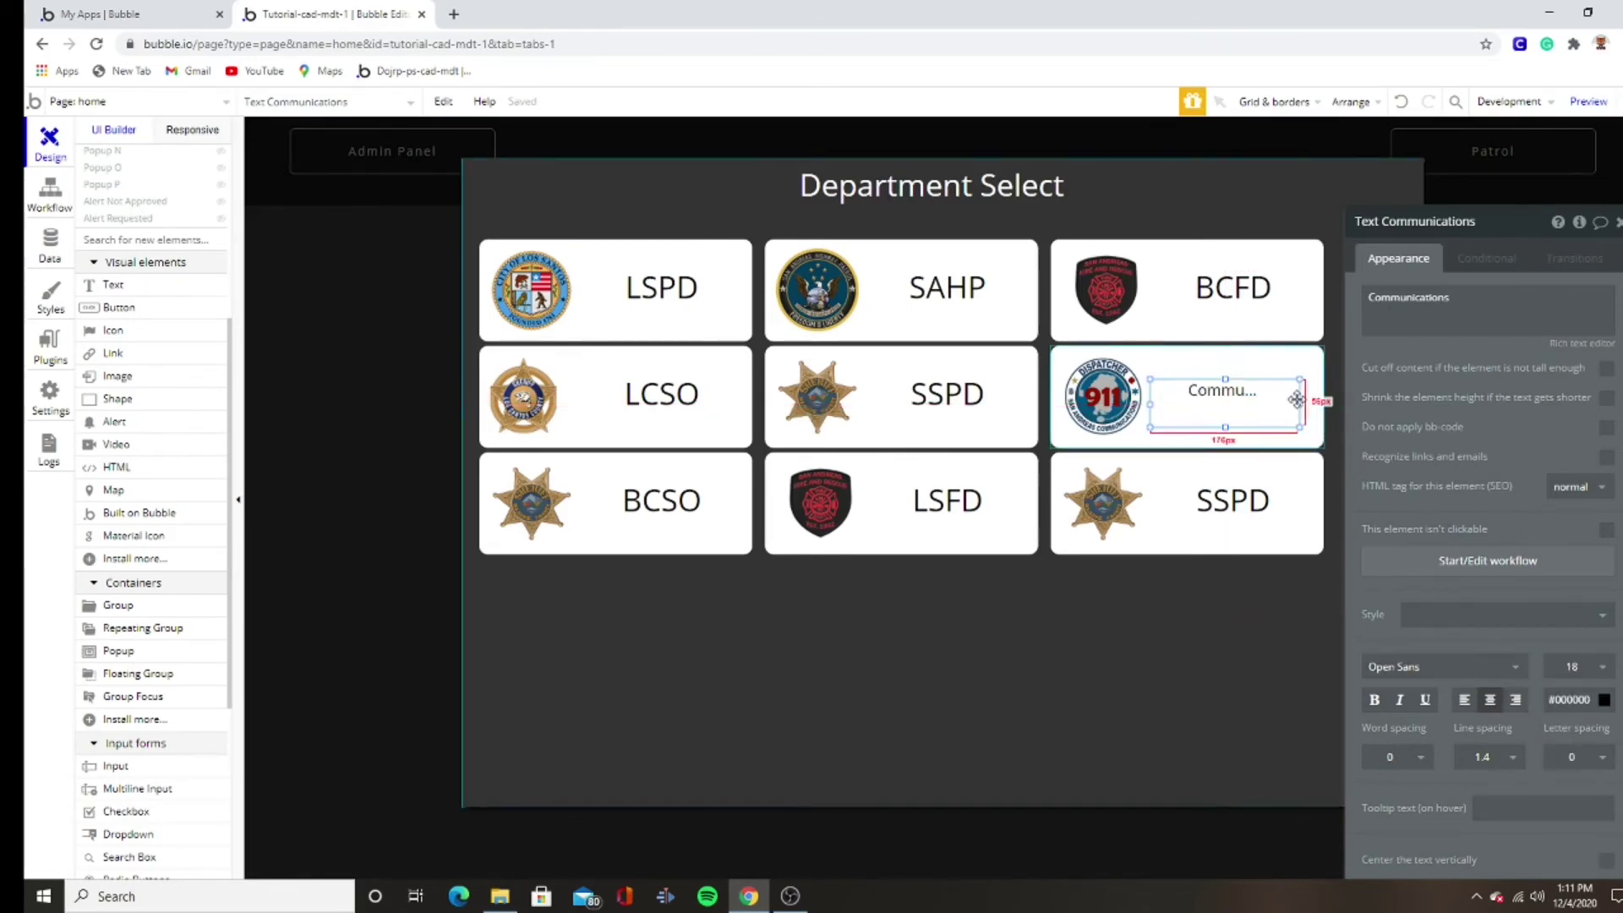
pyautogui.moveTo(1293, 400)
pyautogui.mouseDown()
pyautogui.moveTo(1321, 401)
pyautogui.moveTo(1221, 409)
pyautogui.mouseUp()
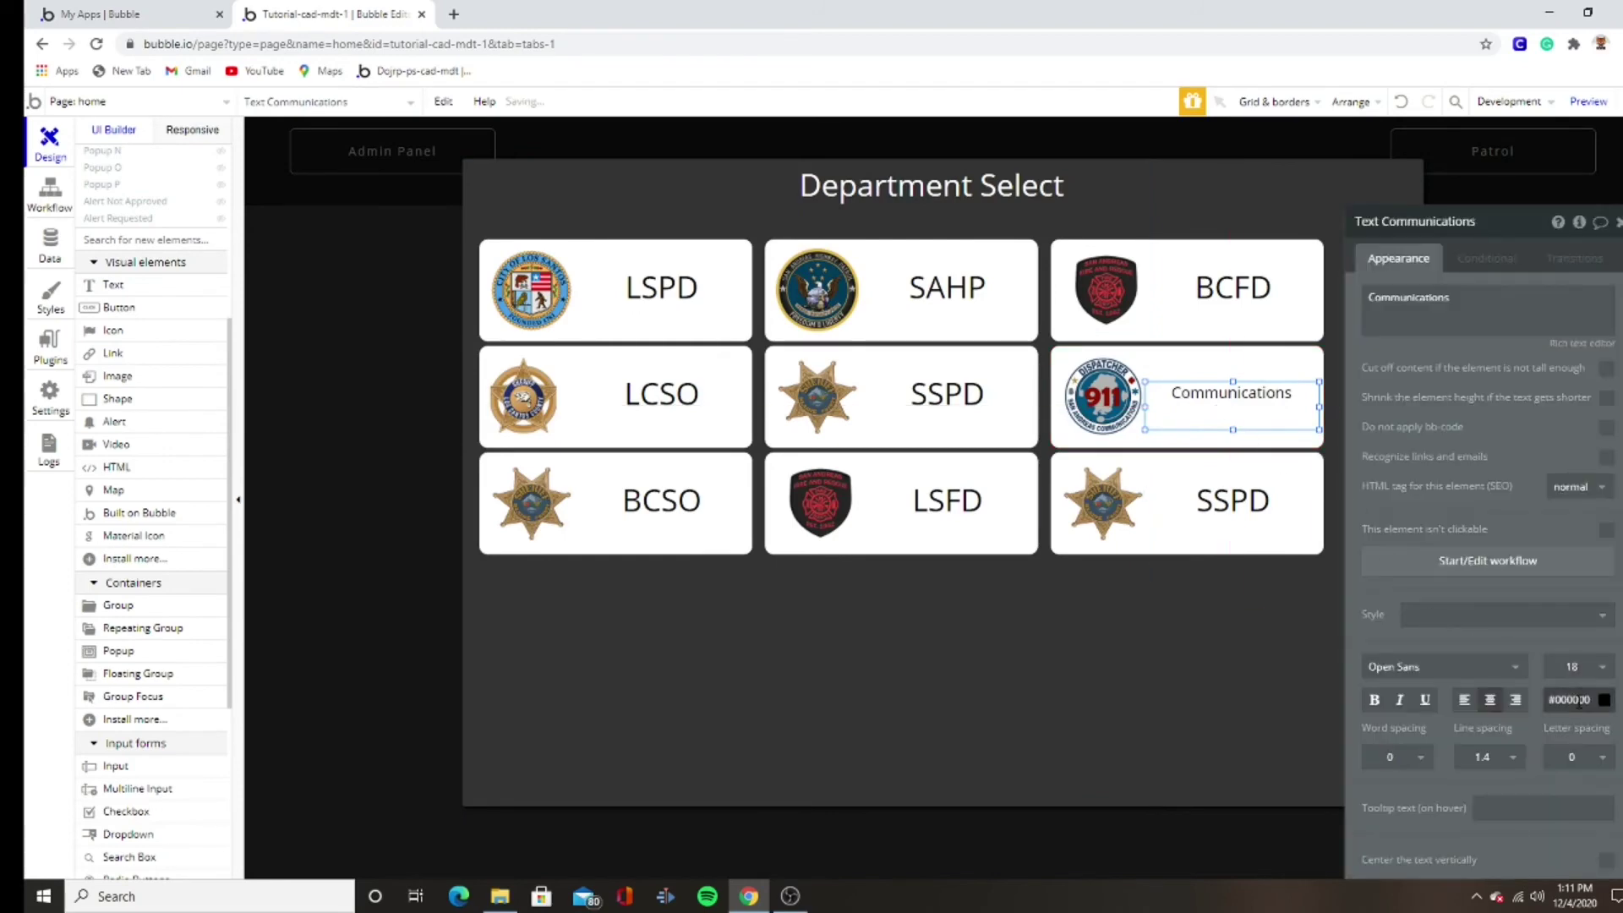
pyautogui.click(1566, 683)
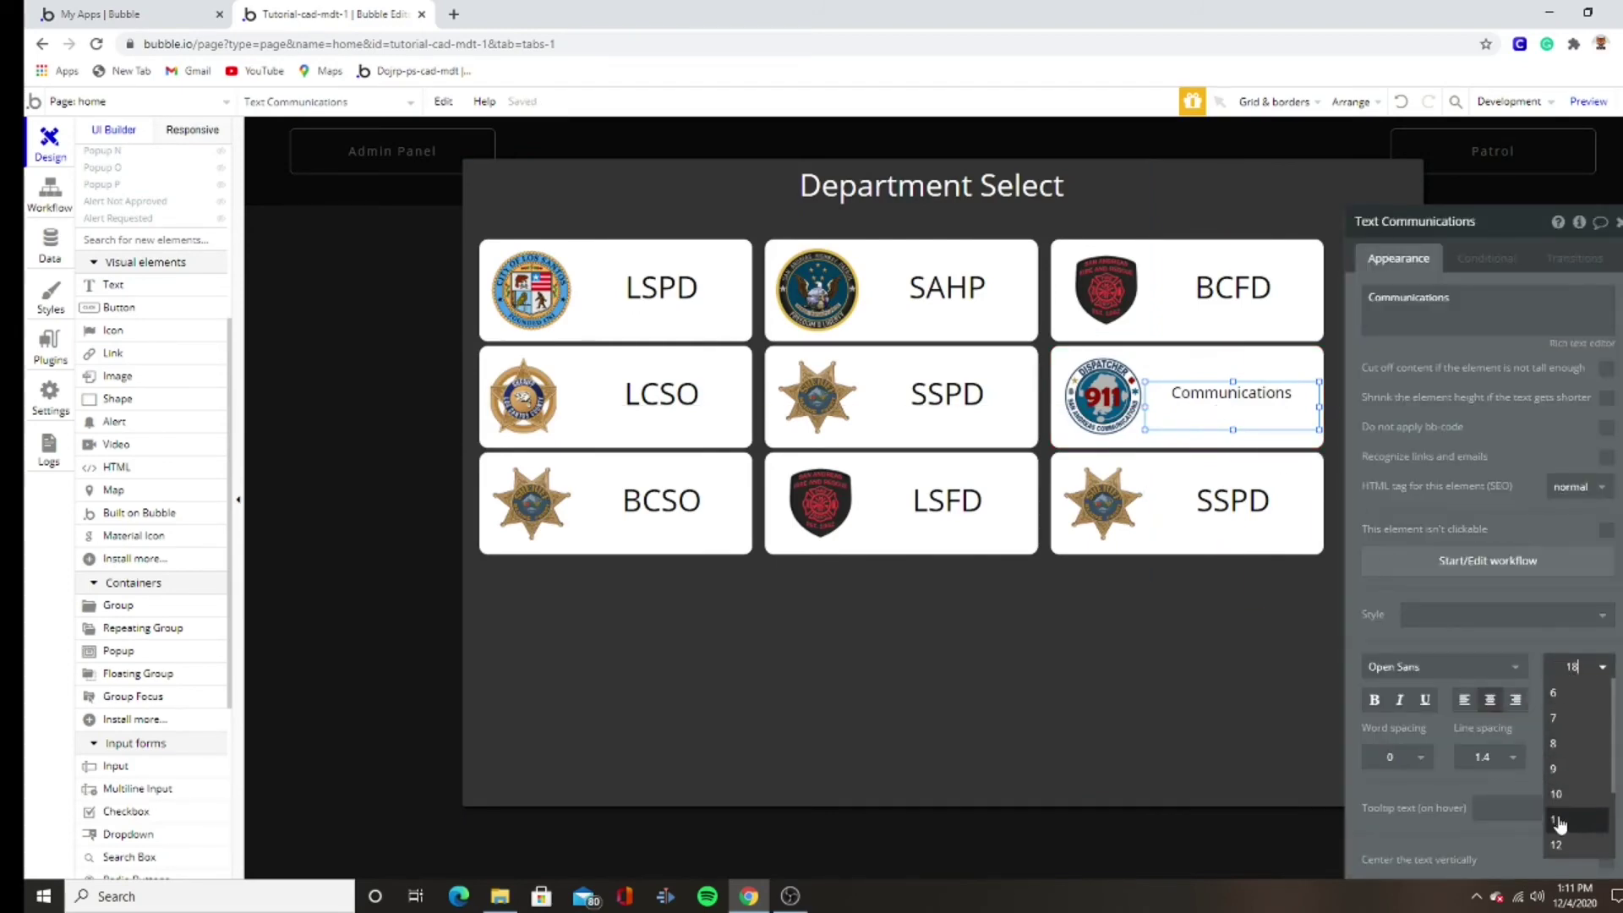
pyautogui.click(1565, 816)
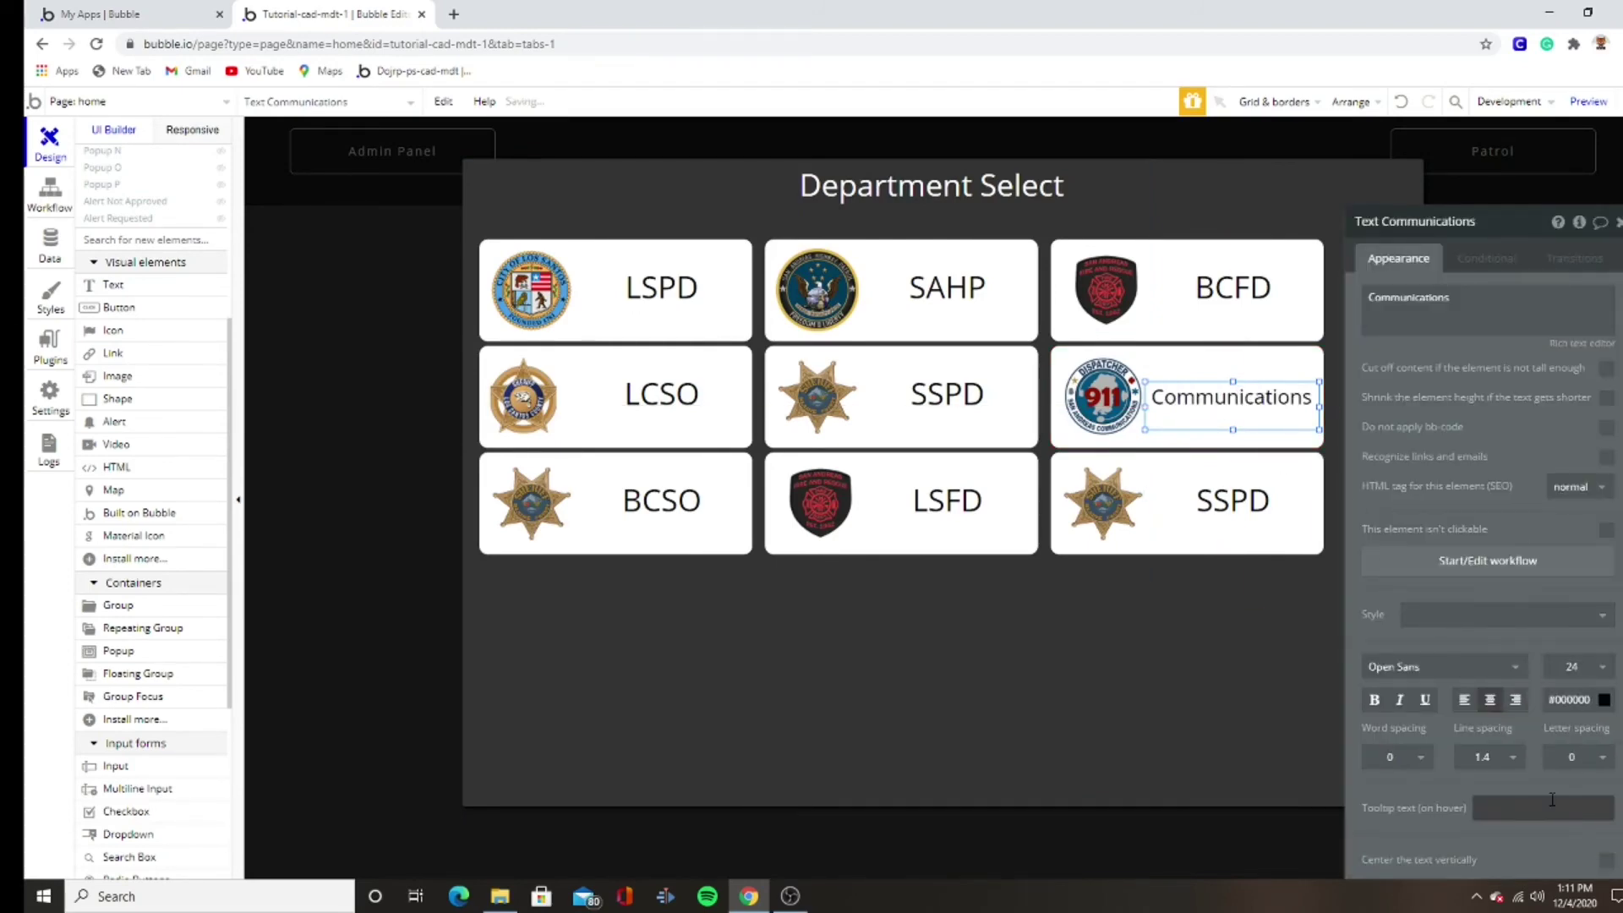
pyautogui.click(1573, 667)
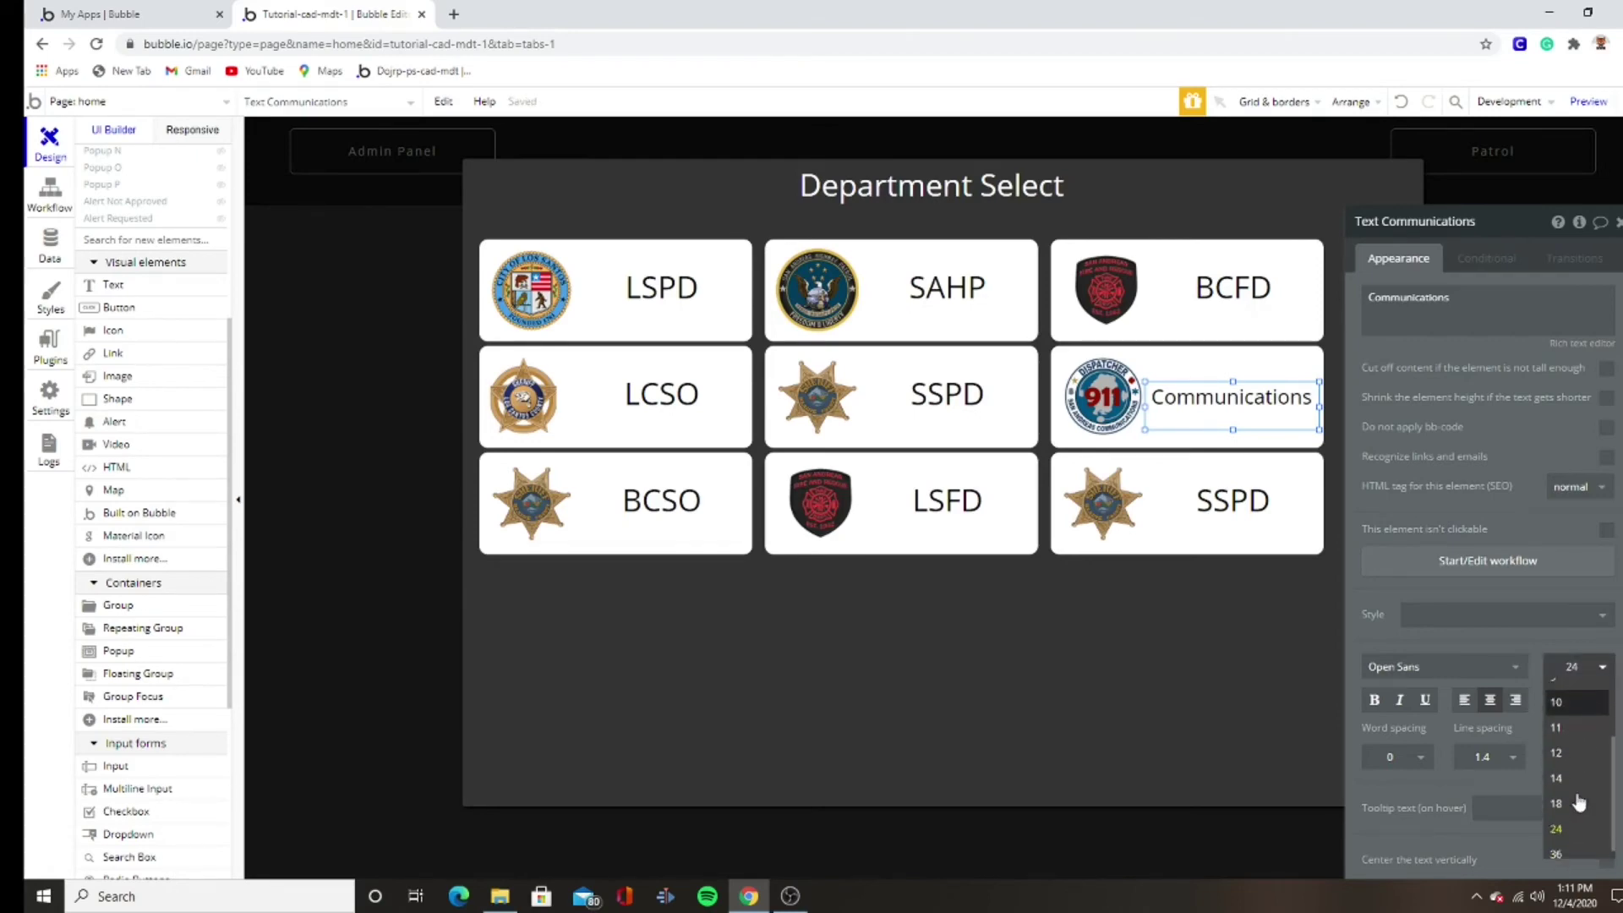
pyautogui.click(1555, 853)
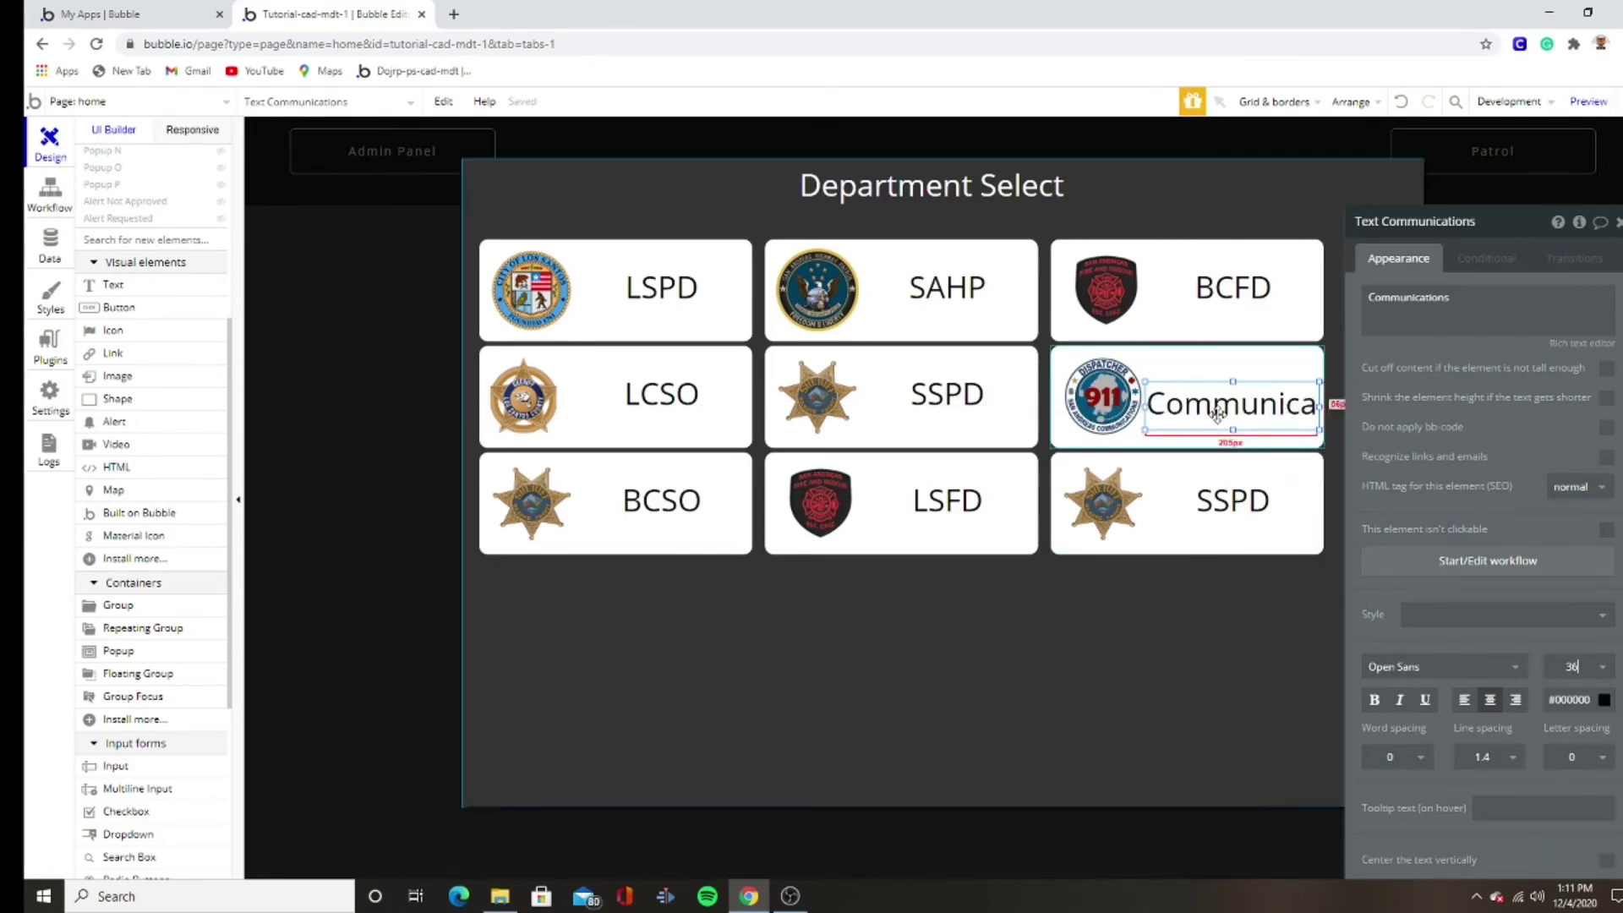
pyautogui.moveTo(1217, 413); pyautogui.dragTo(1187, 402)
pyautogui.moveTo(1288, 419)
pyautogui.mouseDown()
pyautogui.moveTo(1239, 404)
pyautogui.moveTo(1291, 424)
pyautogui.mouseUp()
# - Delete the Communications label and paste a copy of the BCFD label
pyautogui.press('Delete')
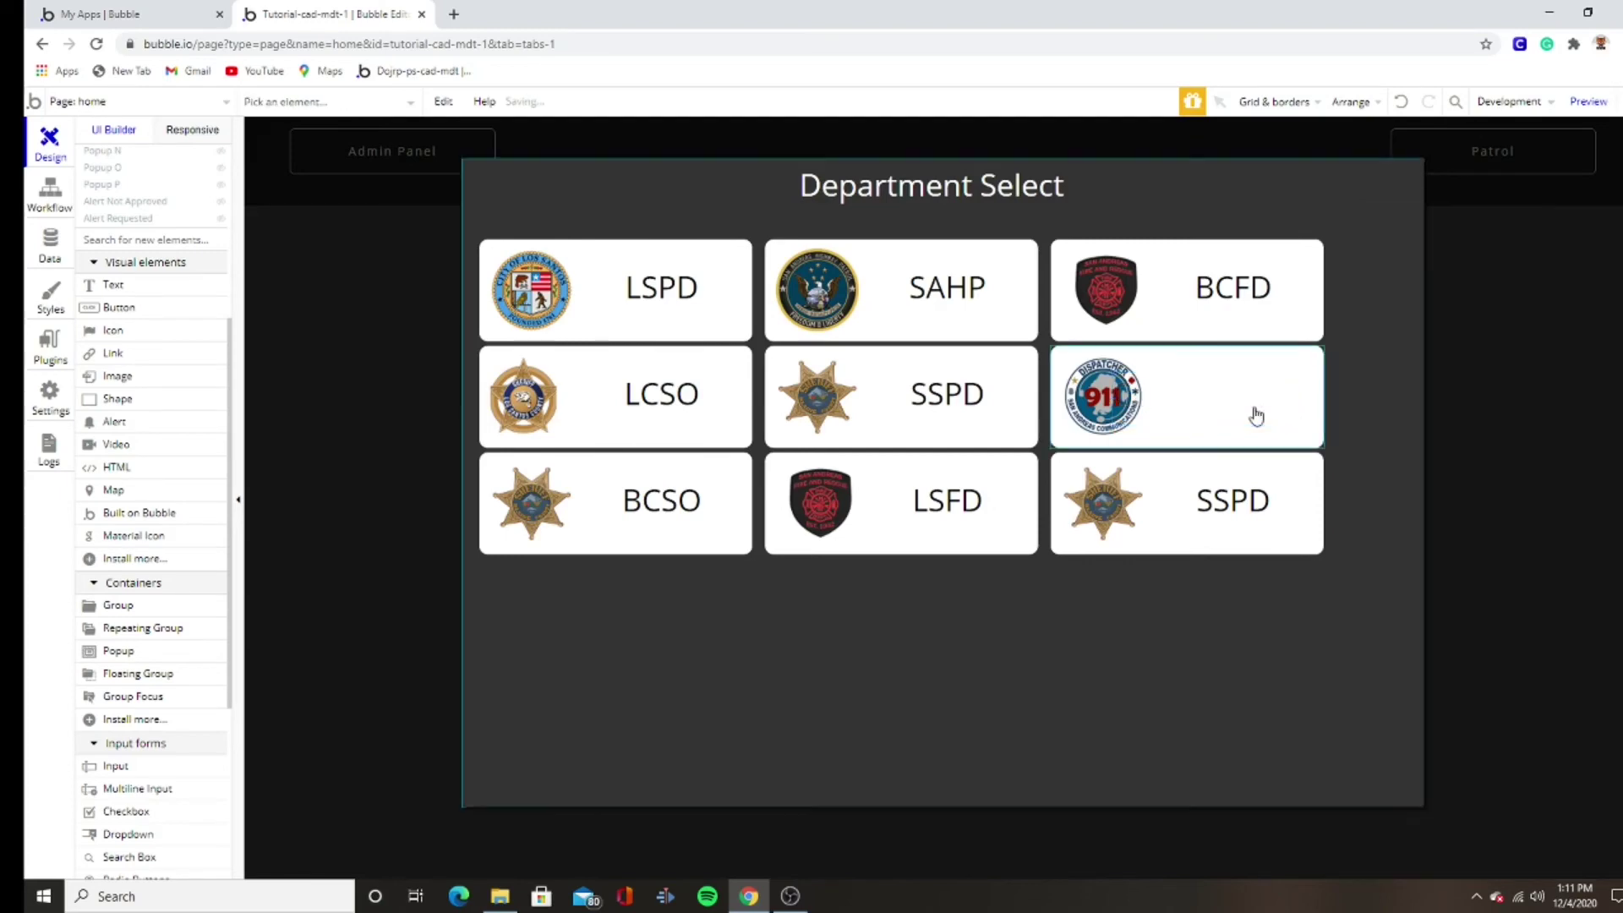
pyautogui.click(1249, 308)
pyautogui.hotkey('ctrl', 'c')
pyautogui.hotkey('ctrl', 'v')
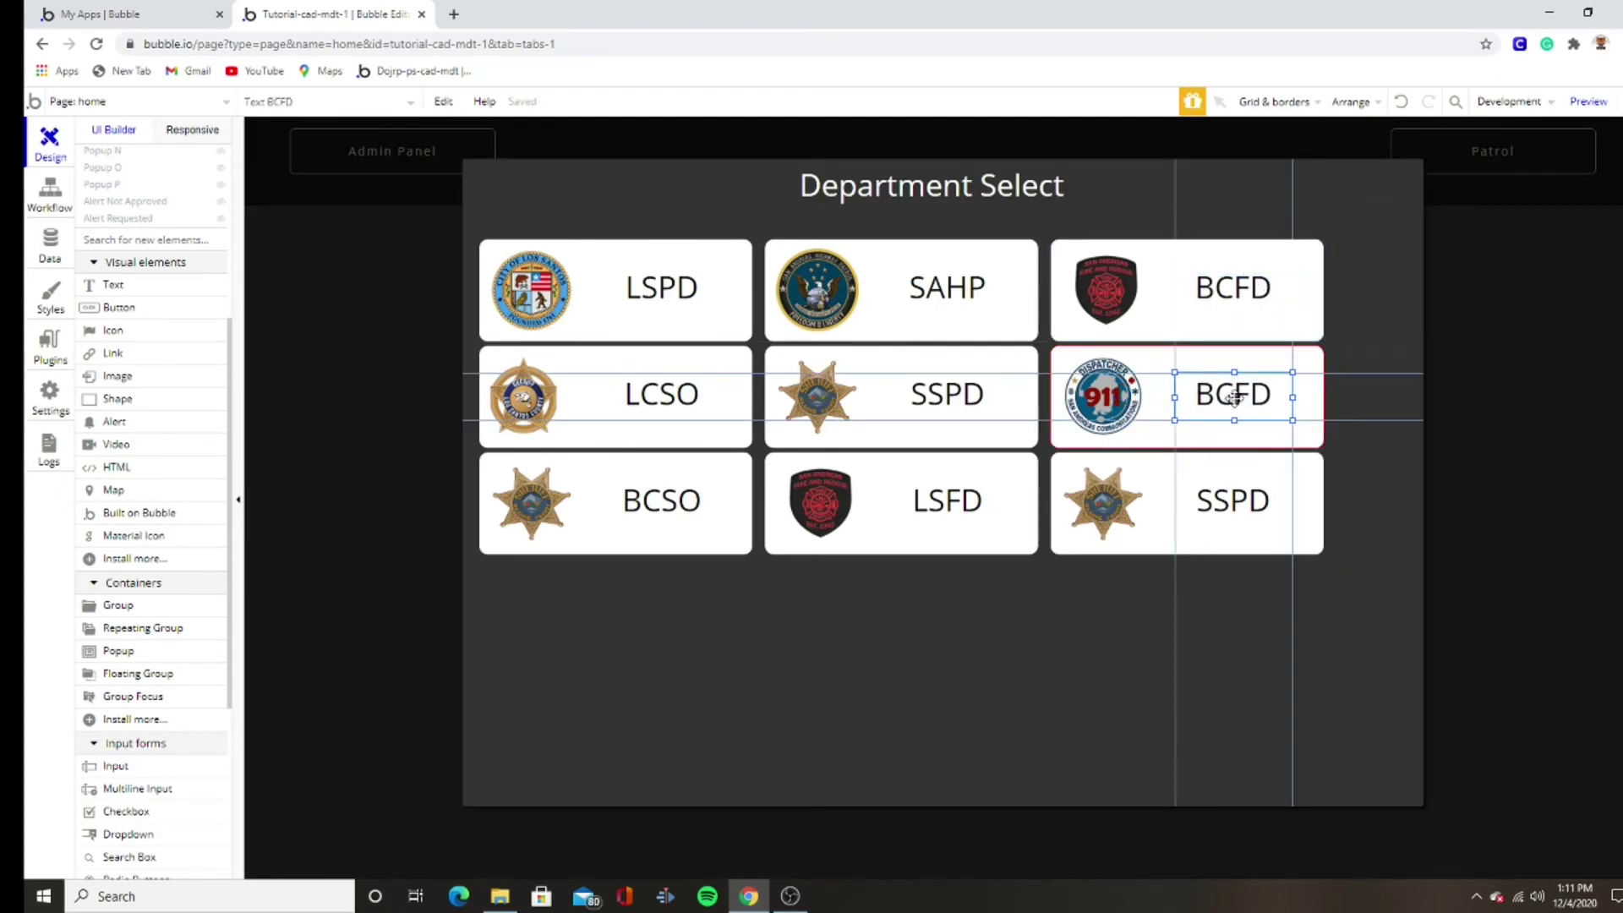
# - Relabel the 911 card SAC, and give the last card the Civilian logo and label Civ
pyautogui.click(1234, 397)
pyautogui.doubleClick(1381, 296)
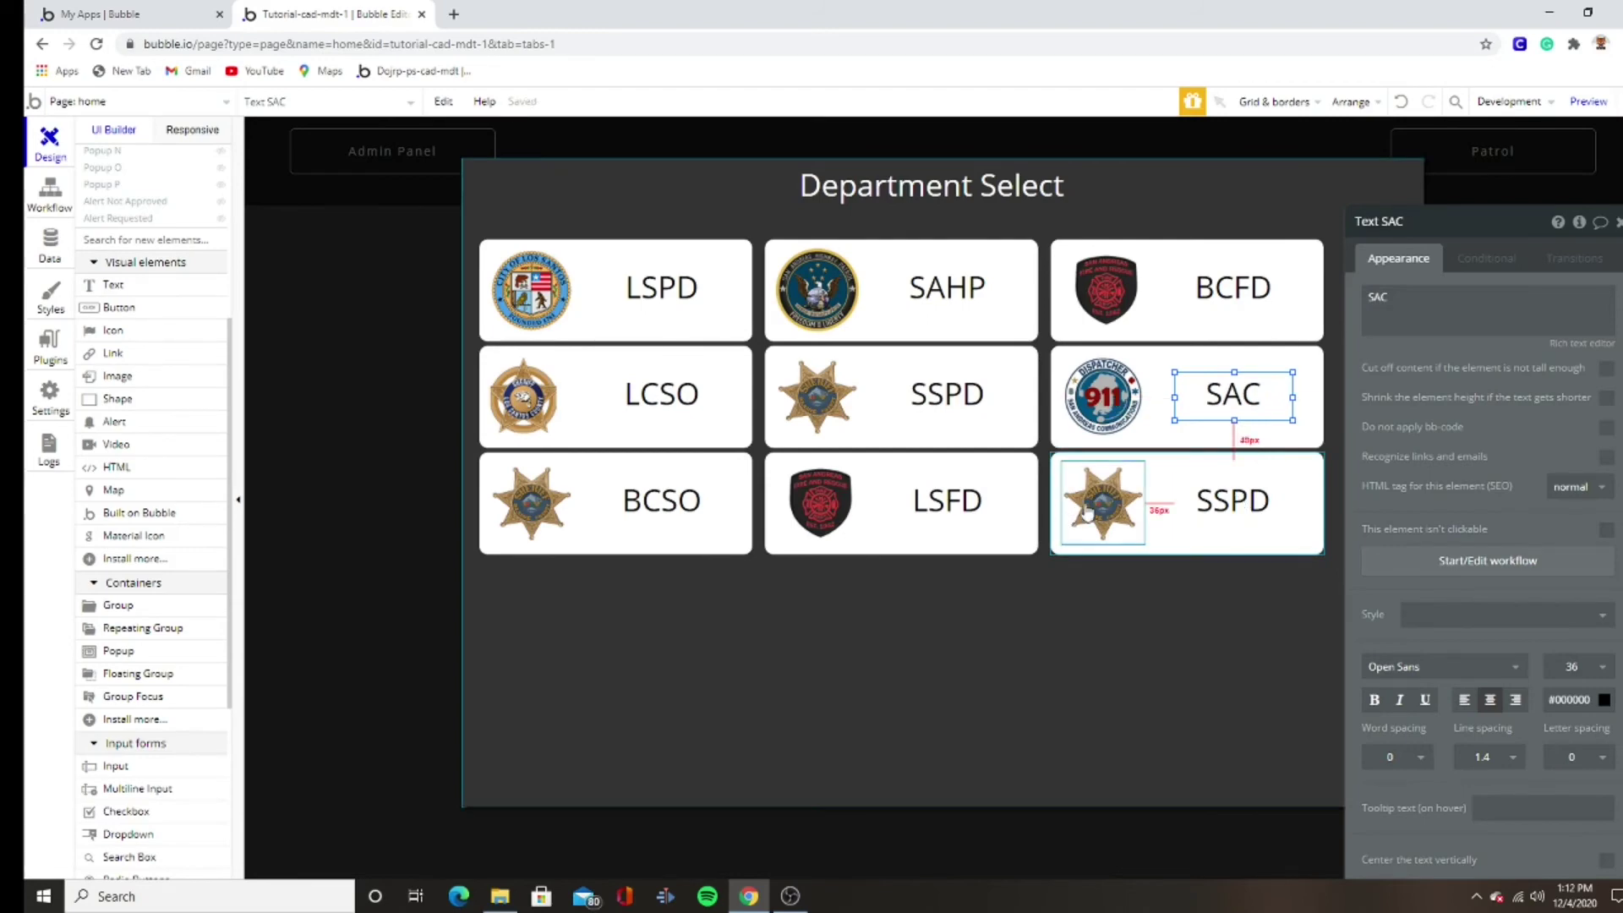
pyautogui.click(1067, 515)
pyautogui.click(1505, 309)
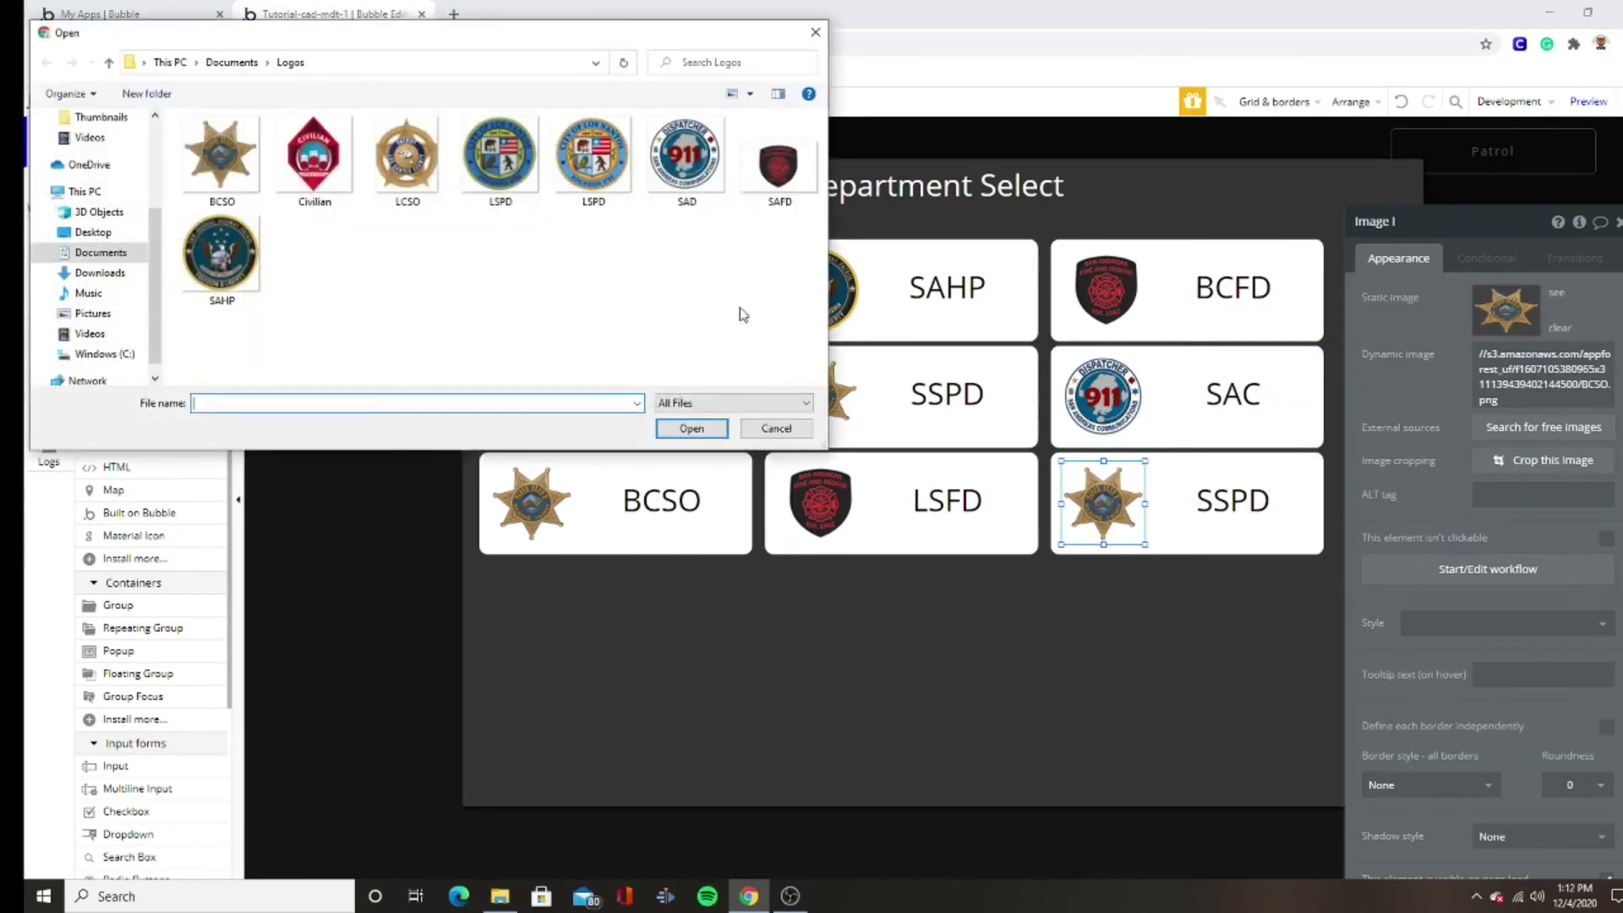
pyautogui.doubleClick(298, 173)
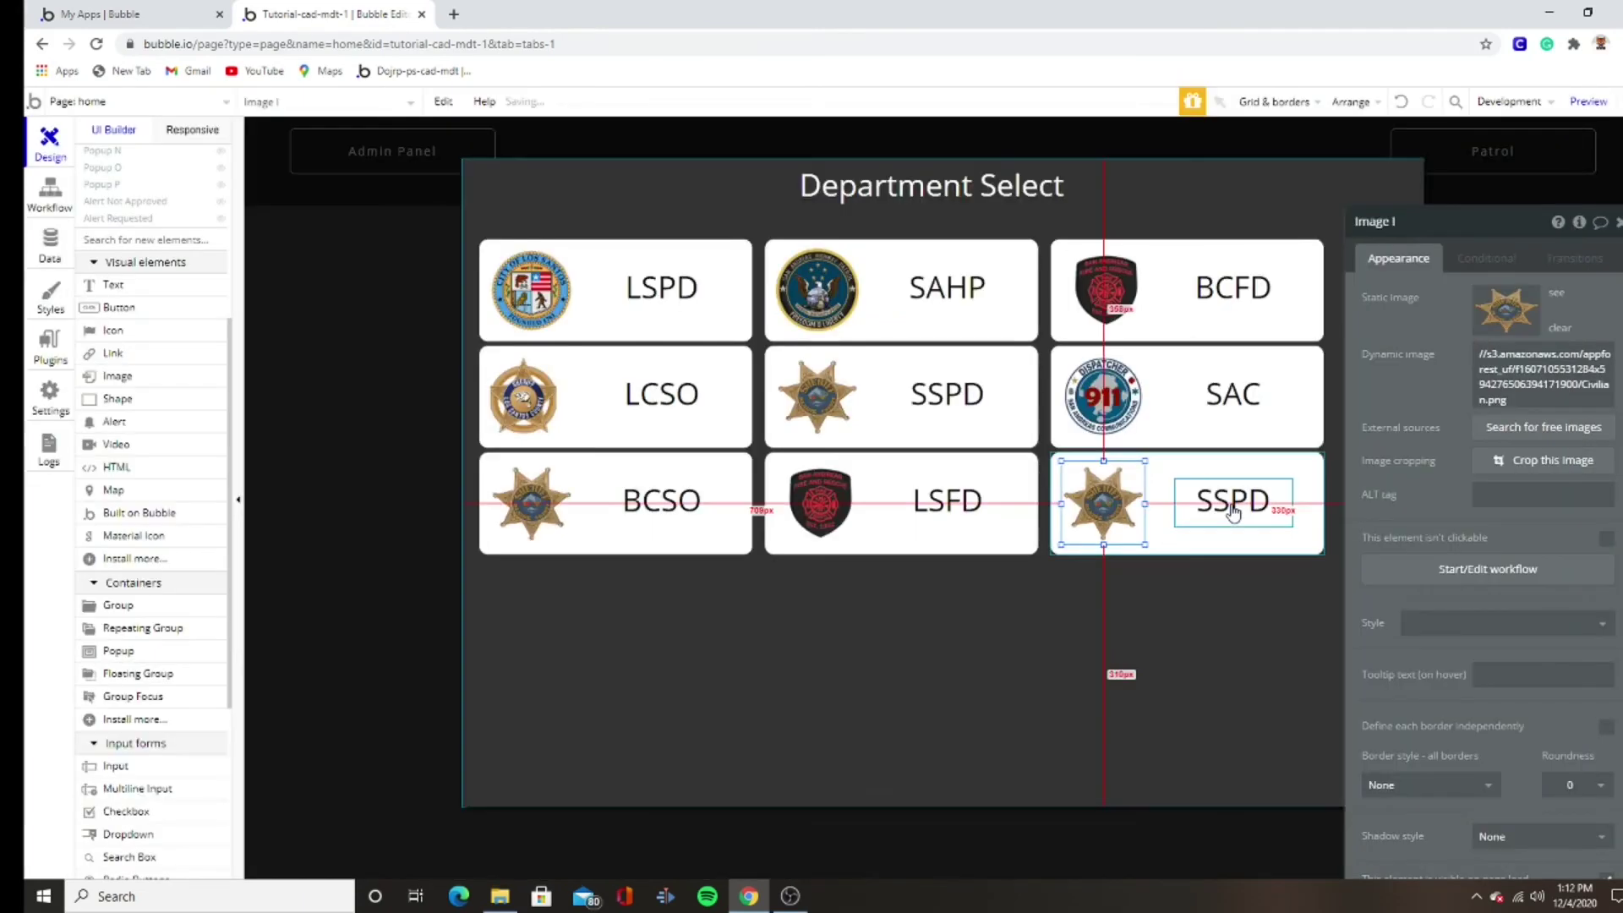
pyautogui.click(1233, 503)
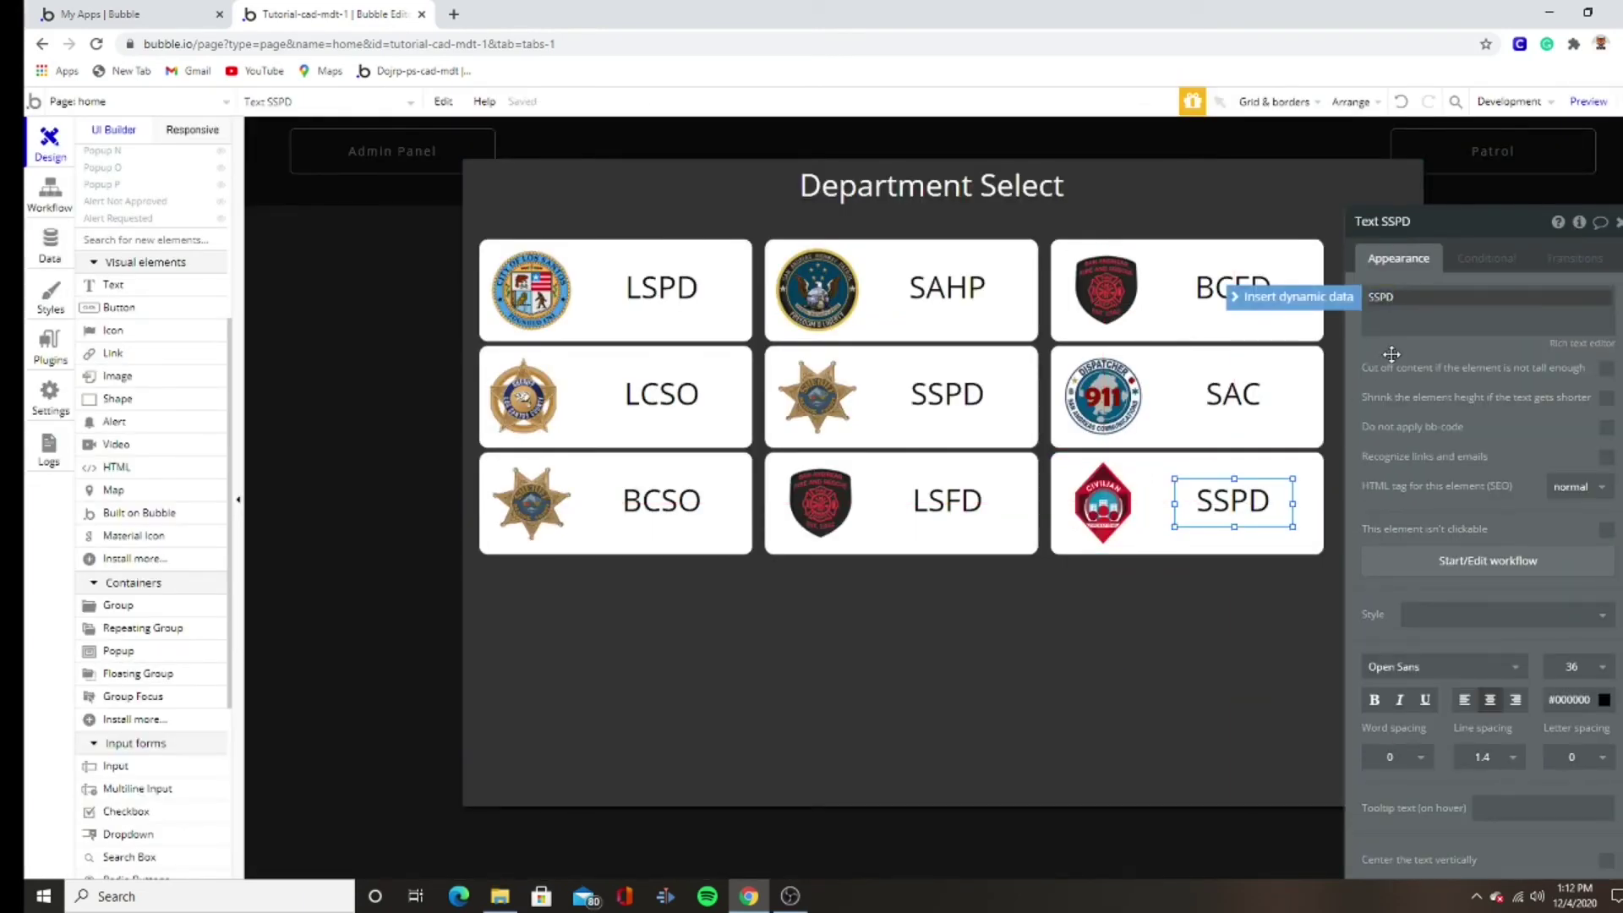
pyautogui.click(1370, 296)
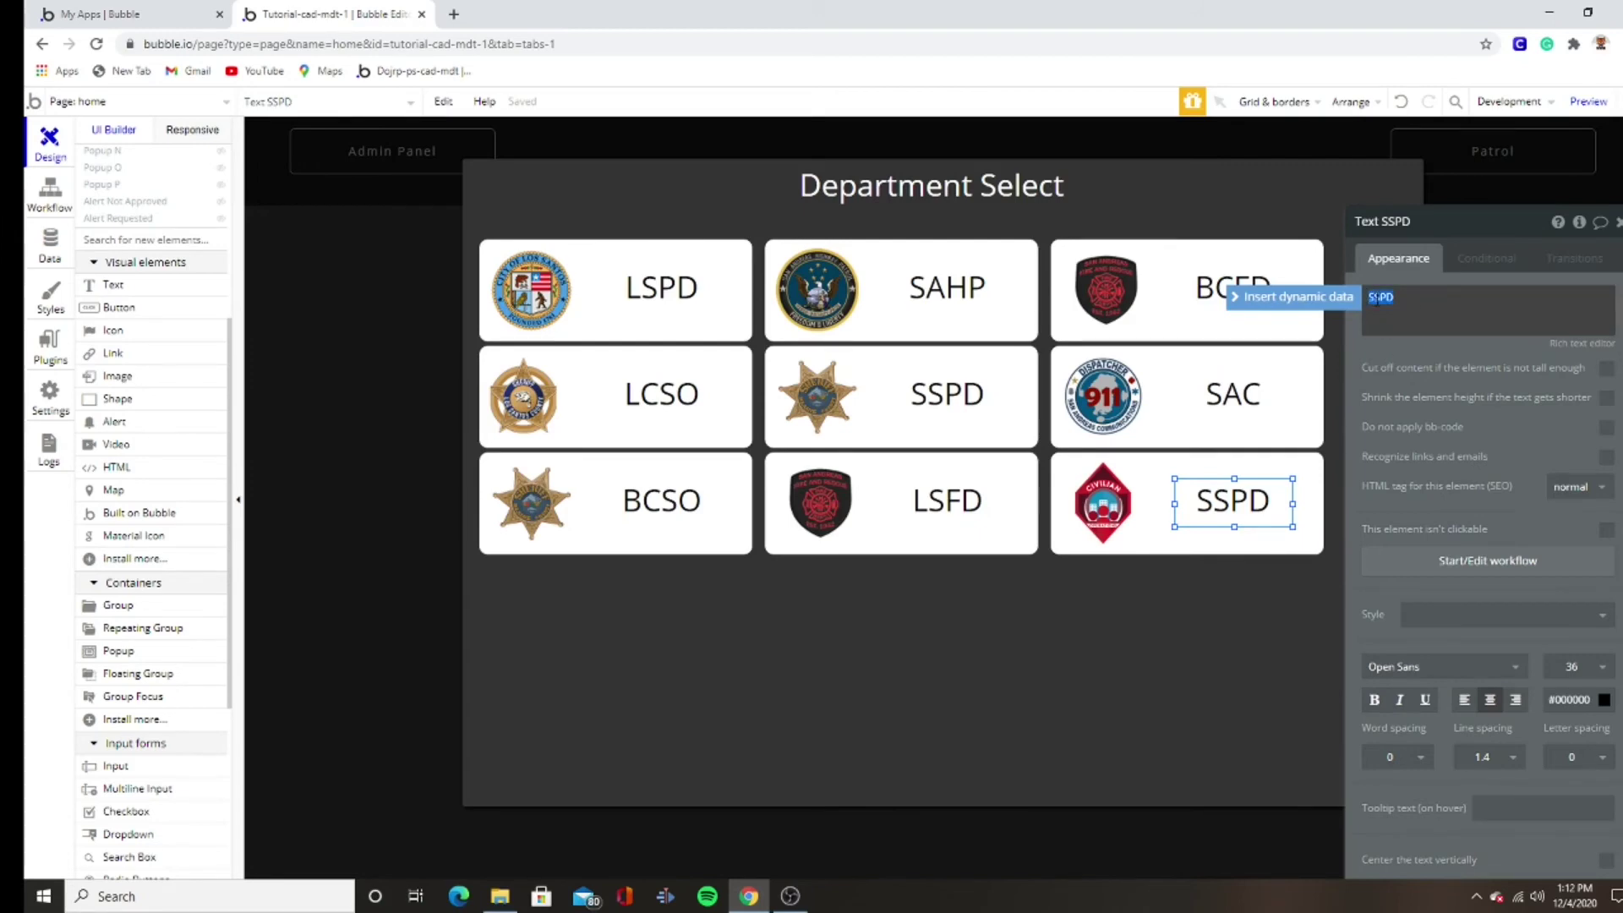
pyautogui.write('M')
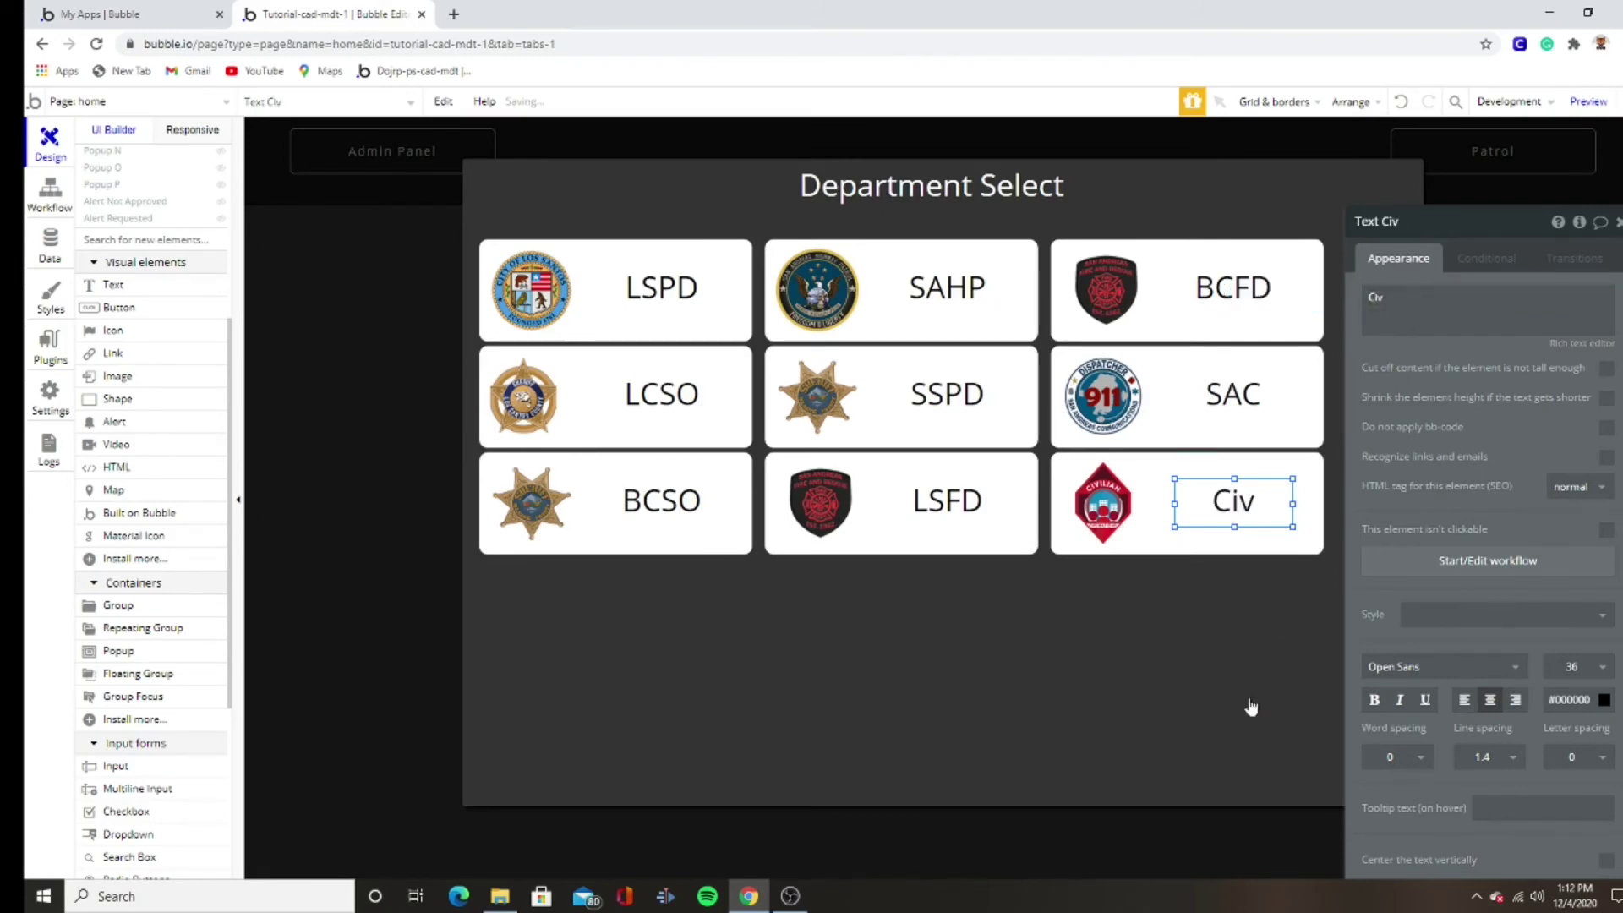
pyautogui.click(1220, 752)
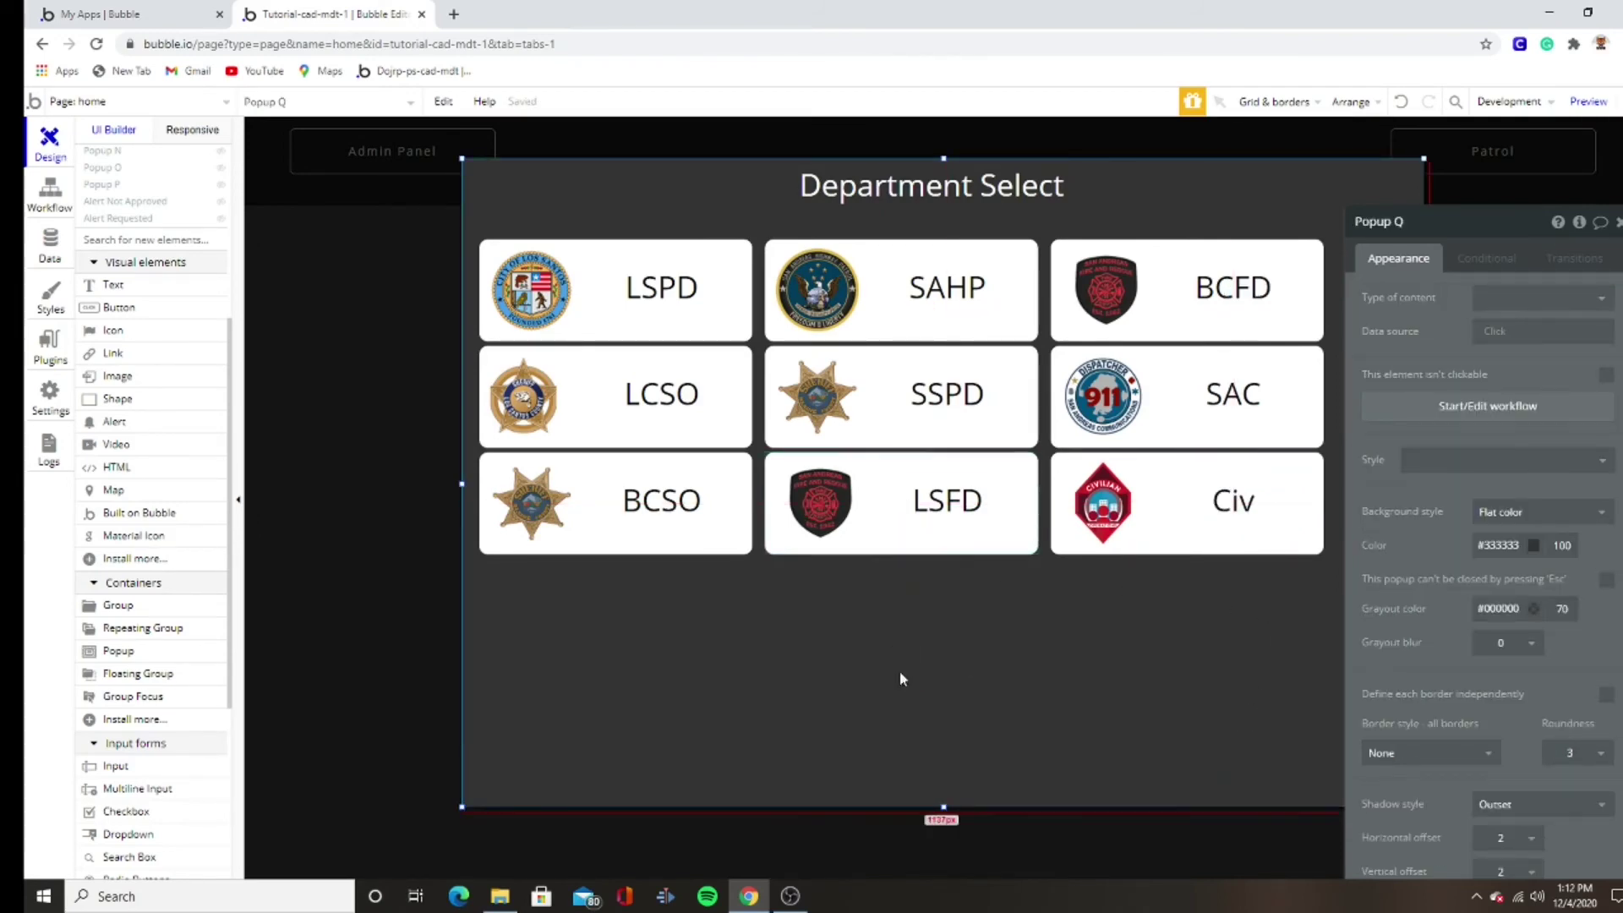
# - Narrow and shorten the Department Select popup to fit the card grid
pyautogui.moveTo(1465, 228)
pyautogui.mouseDown()
pyautogui.moveTo(1478, 572)
pyautogui.moveTo(277, 269)
pyautogui.moveTo(257, 210)
pyautogui.mouseUp()
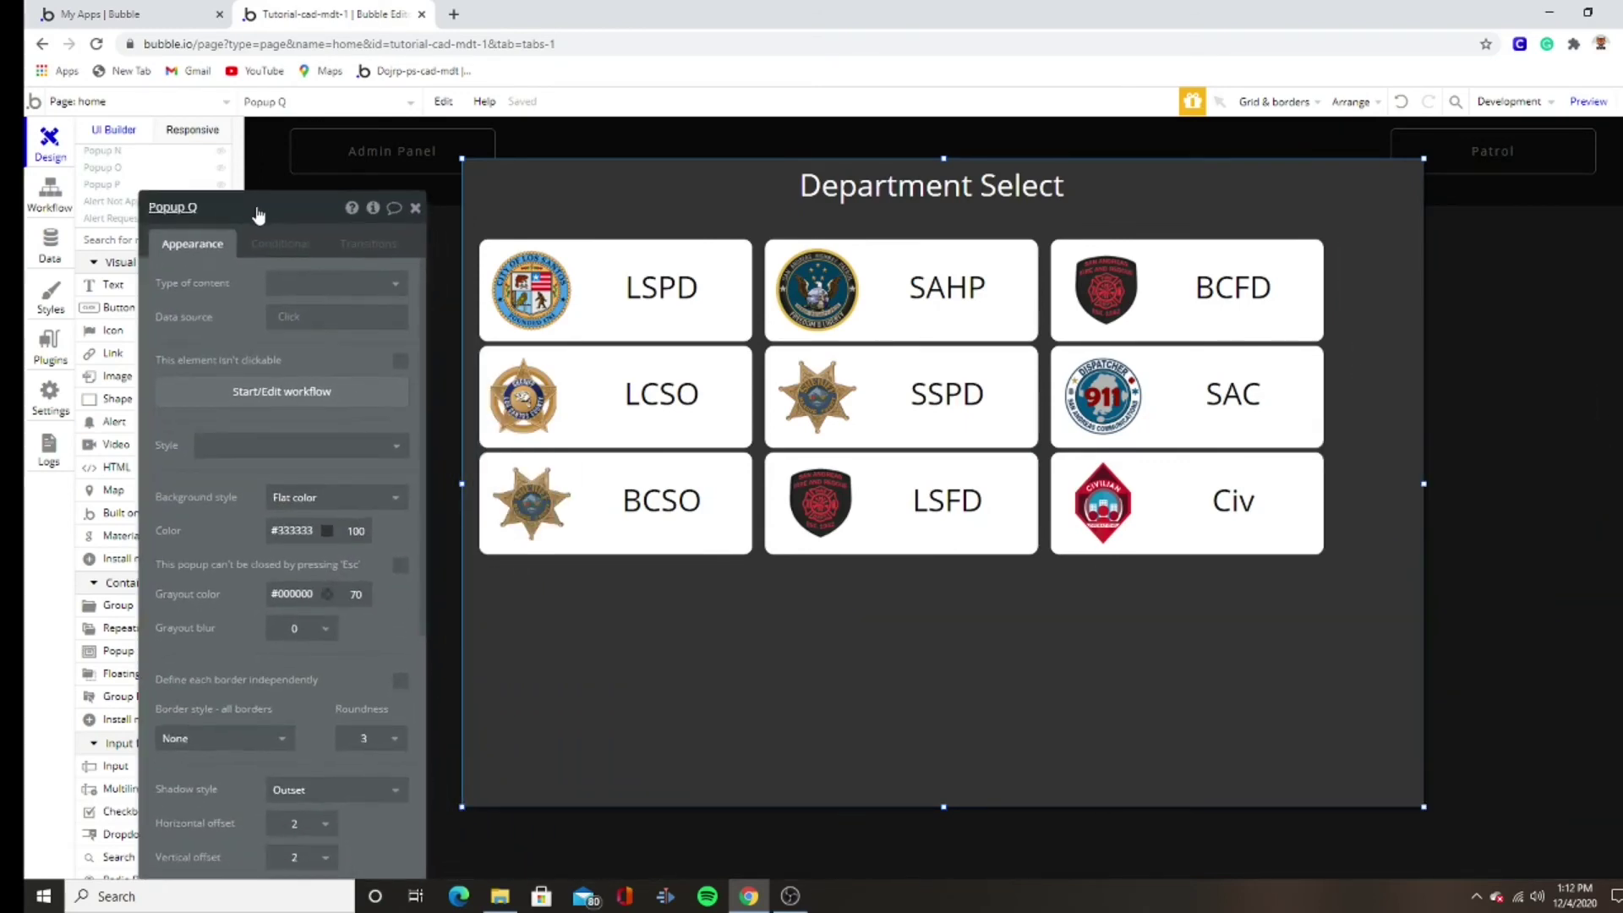
pyautogui.moveTo(1422, 485); pyautogui.dragTo(1334, 501)
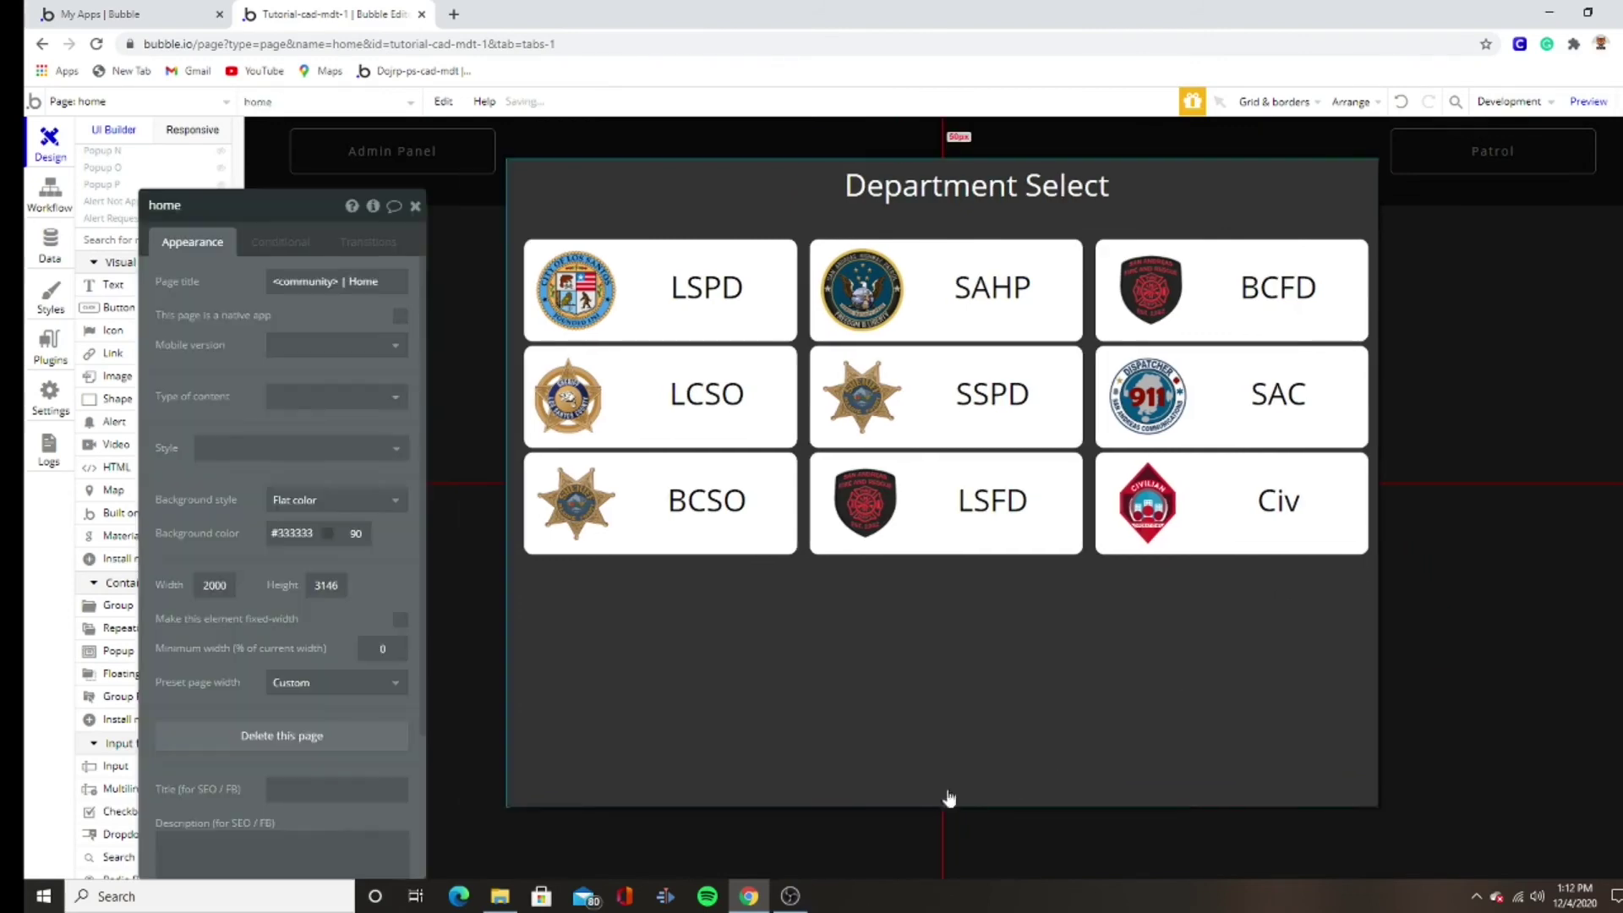
pyautogui.moveTo(943, 806); pyautogui.dragTo(960, 592)
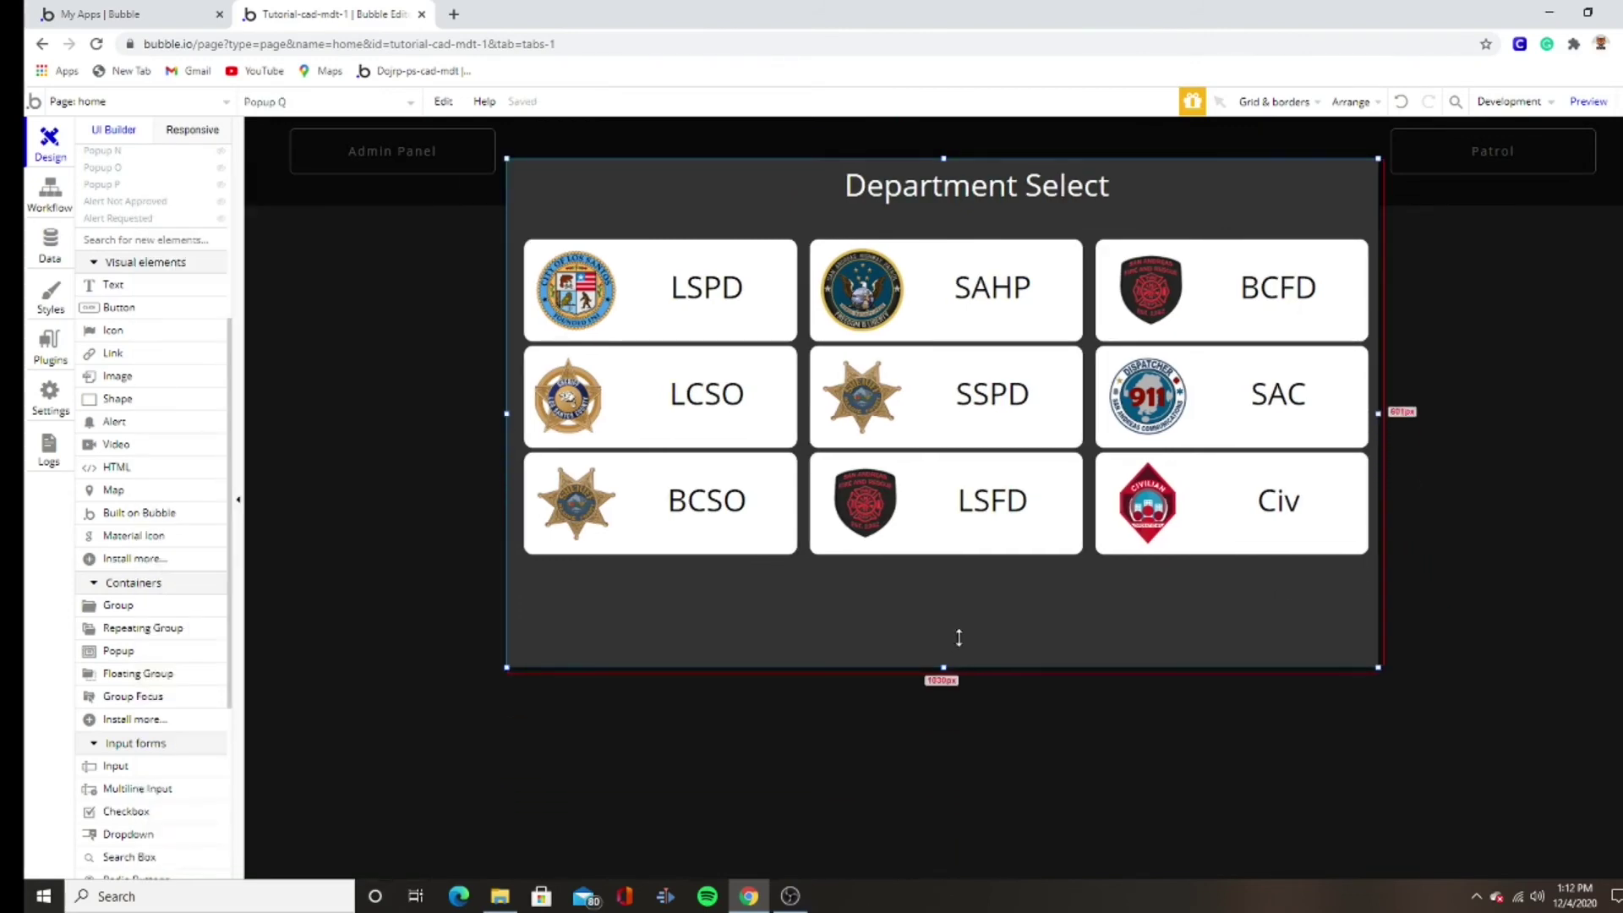
# - Centre the Department Select title horizontally and widen the popup slightly
pyautogui.click(990, 210)
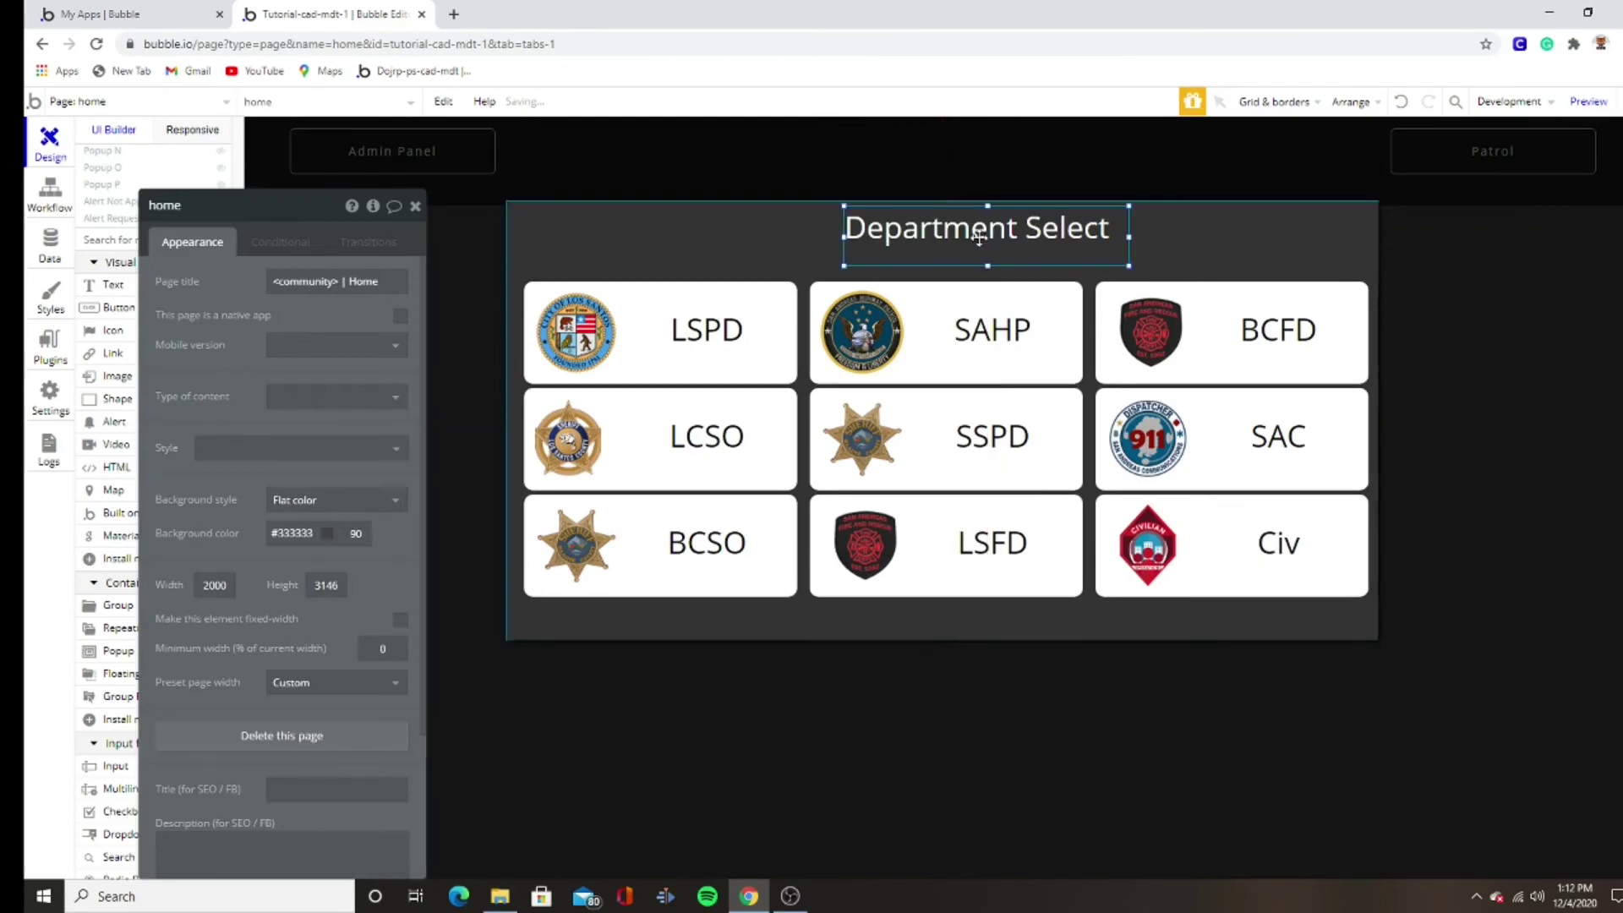
pyautogui.click(1350, 101)
pyautogui.click(1347, 181)
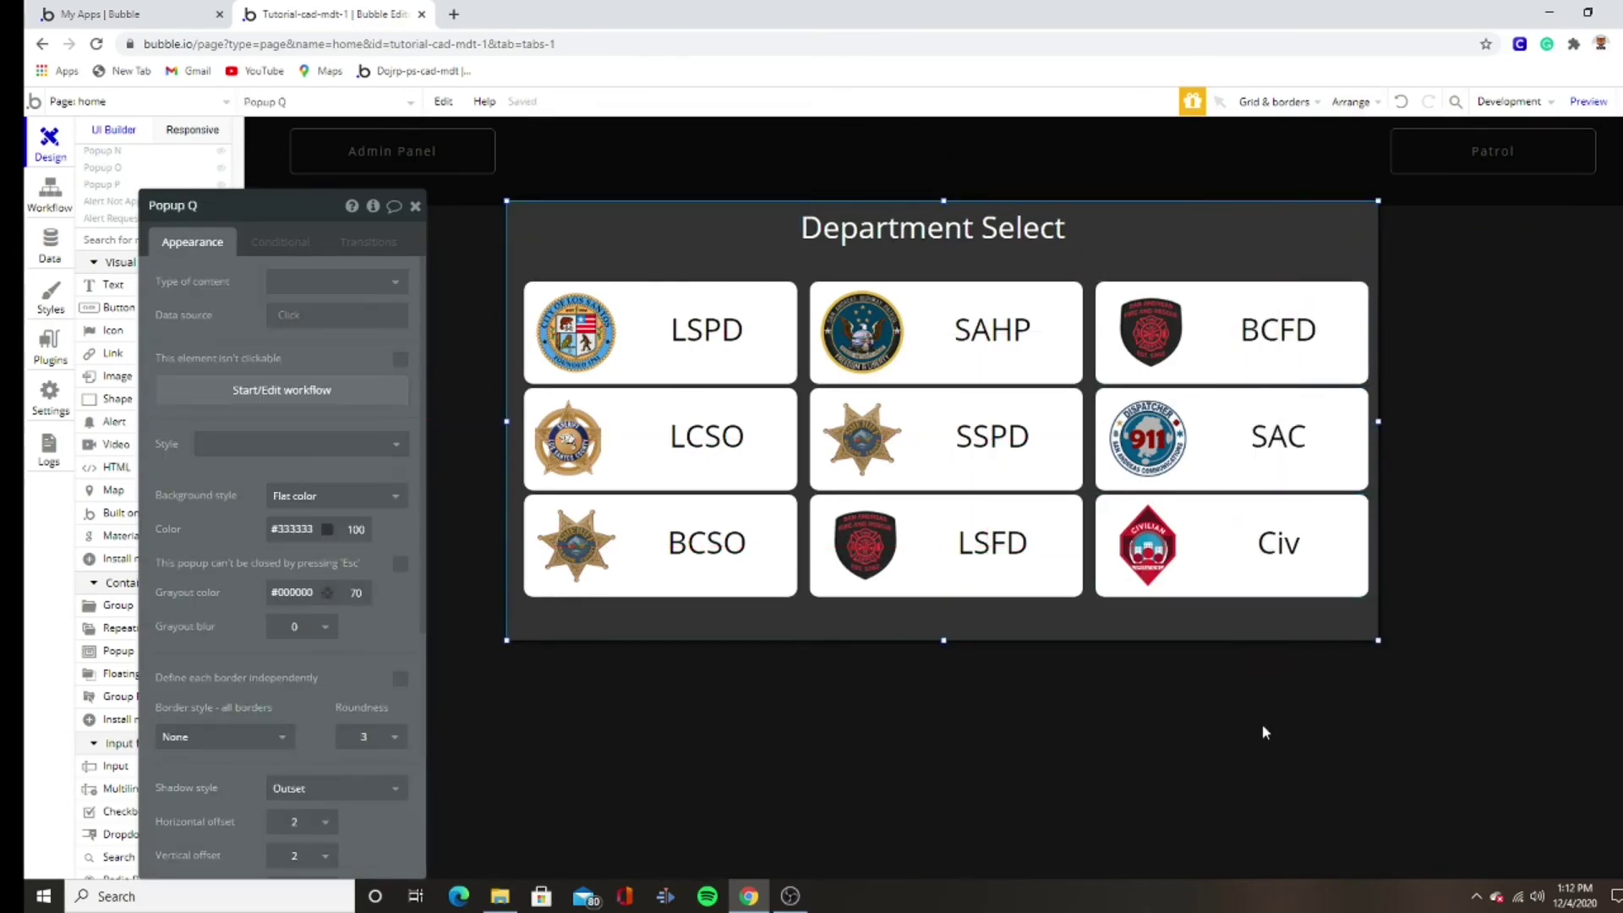
pyautogui.click(1378, 421)
pyautogui.moveTo(1377, 420); pyautogui.dragTo(1384, 420)
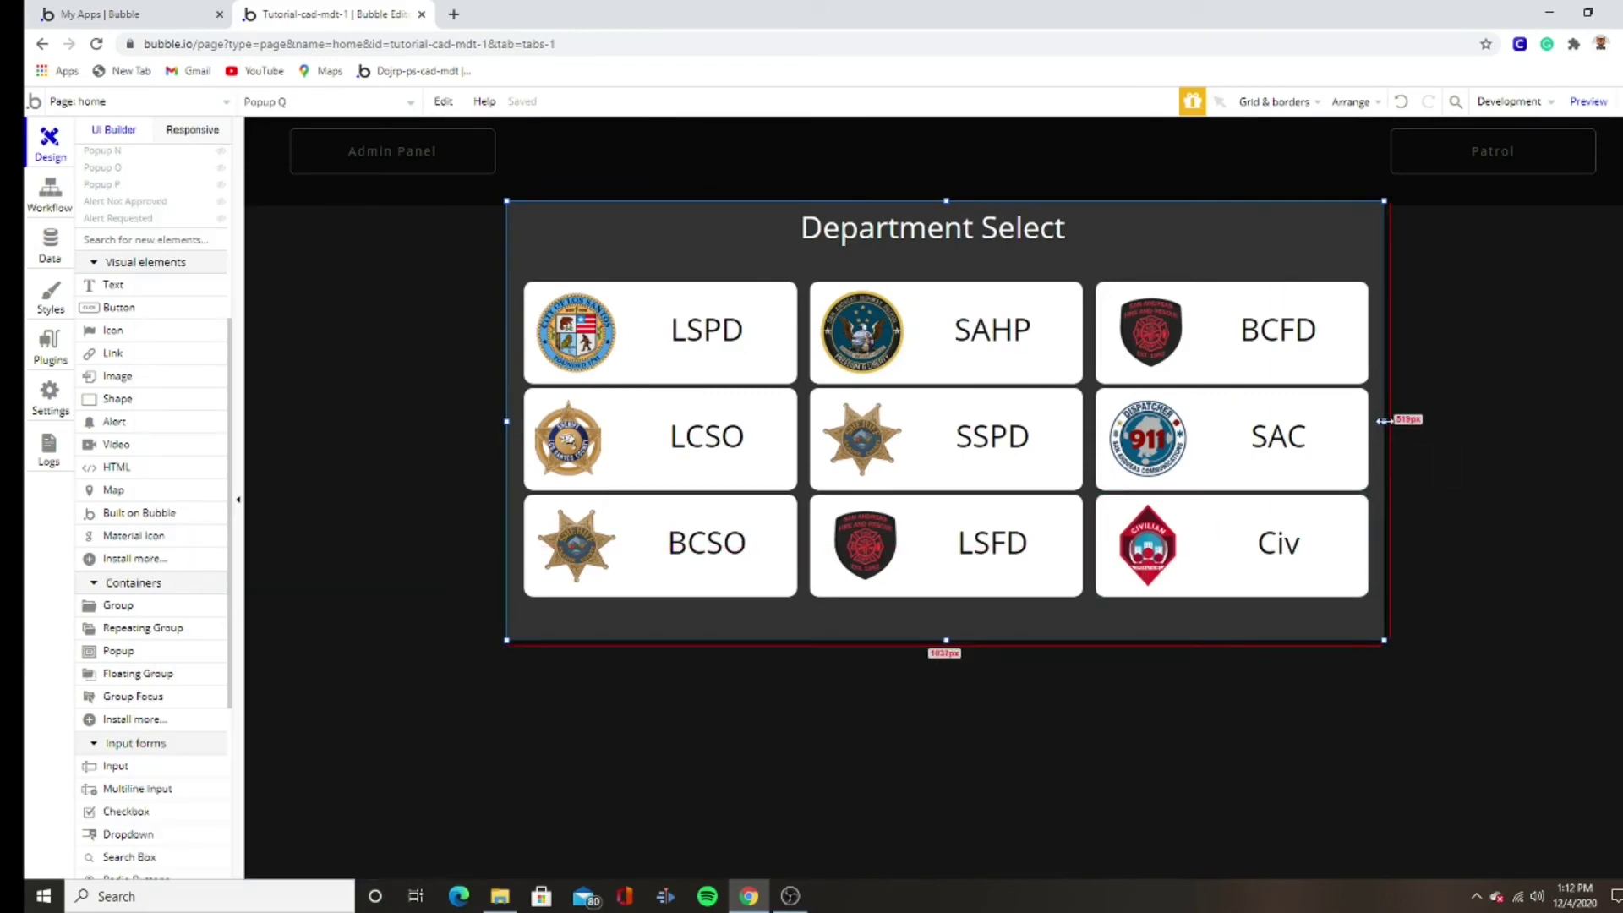
# - Re-centre the title horizontally and move it down slightly
pyautogui.doubleClick(1353, 411)
pyautogui.click(930, 228)
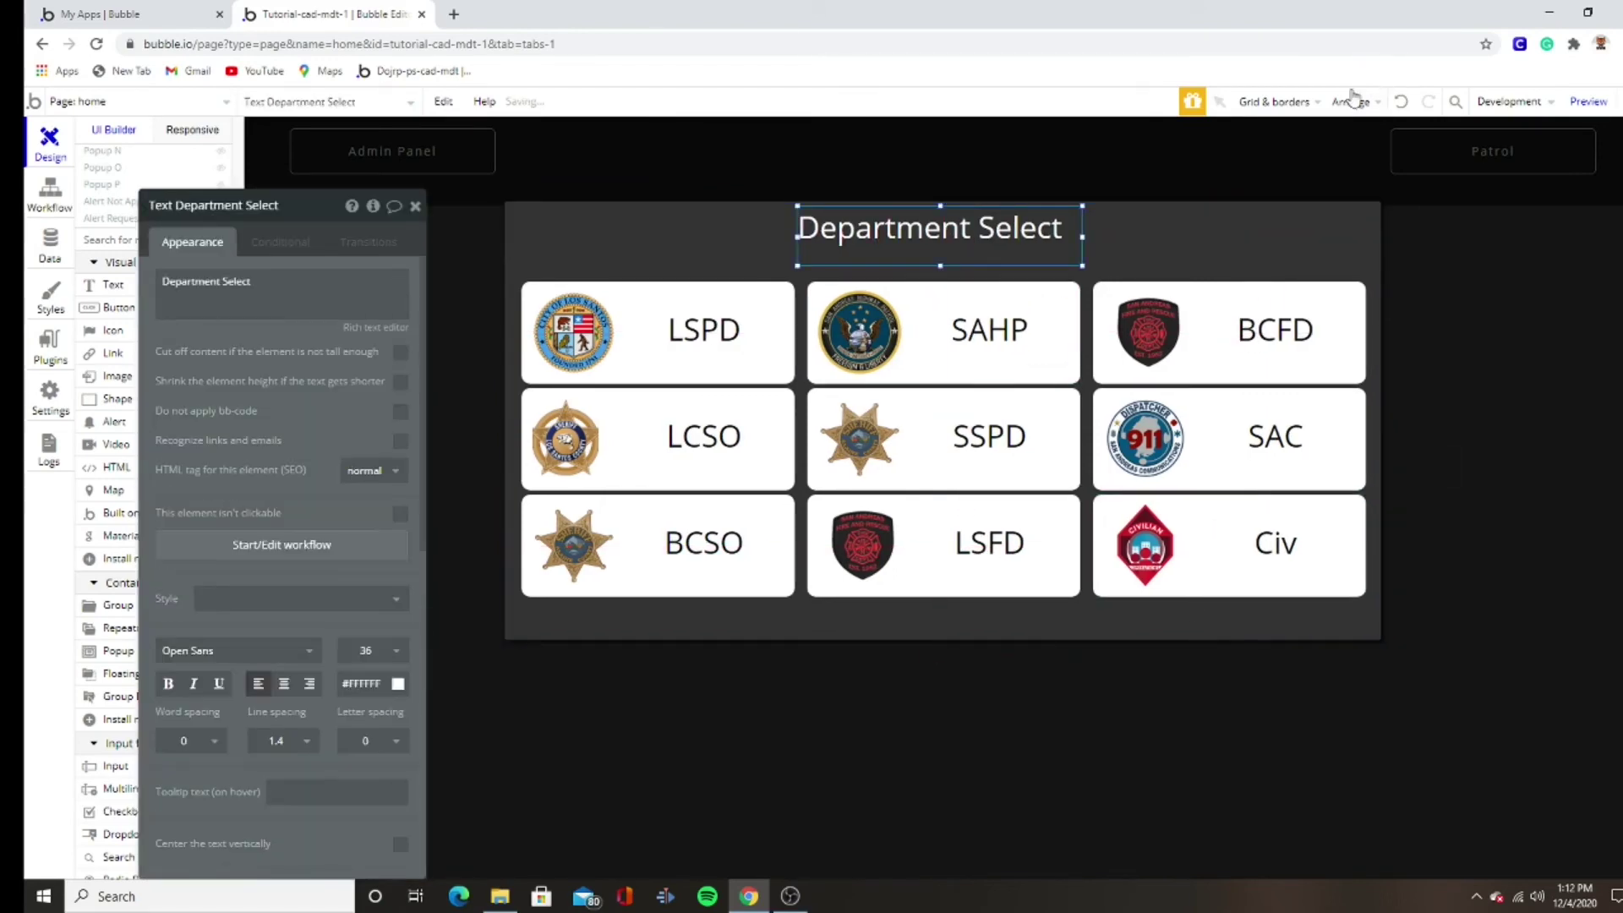
pyautogui.click(1349, 101)
pyautogui.click(1295, 181)
pyautogui.click(1183, 233)
pyautogui.click(999, 223)
pyautogui.moveTo(1000, 222); pyautogui.dragTo(1080, 234)
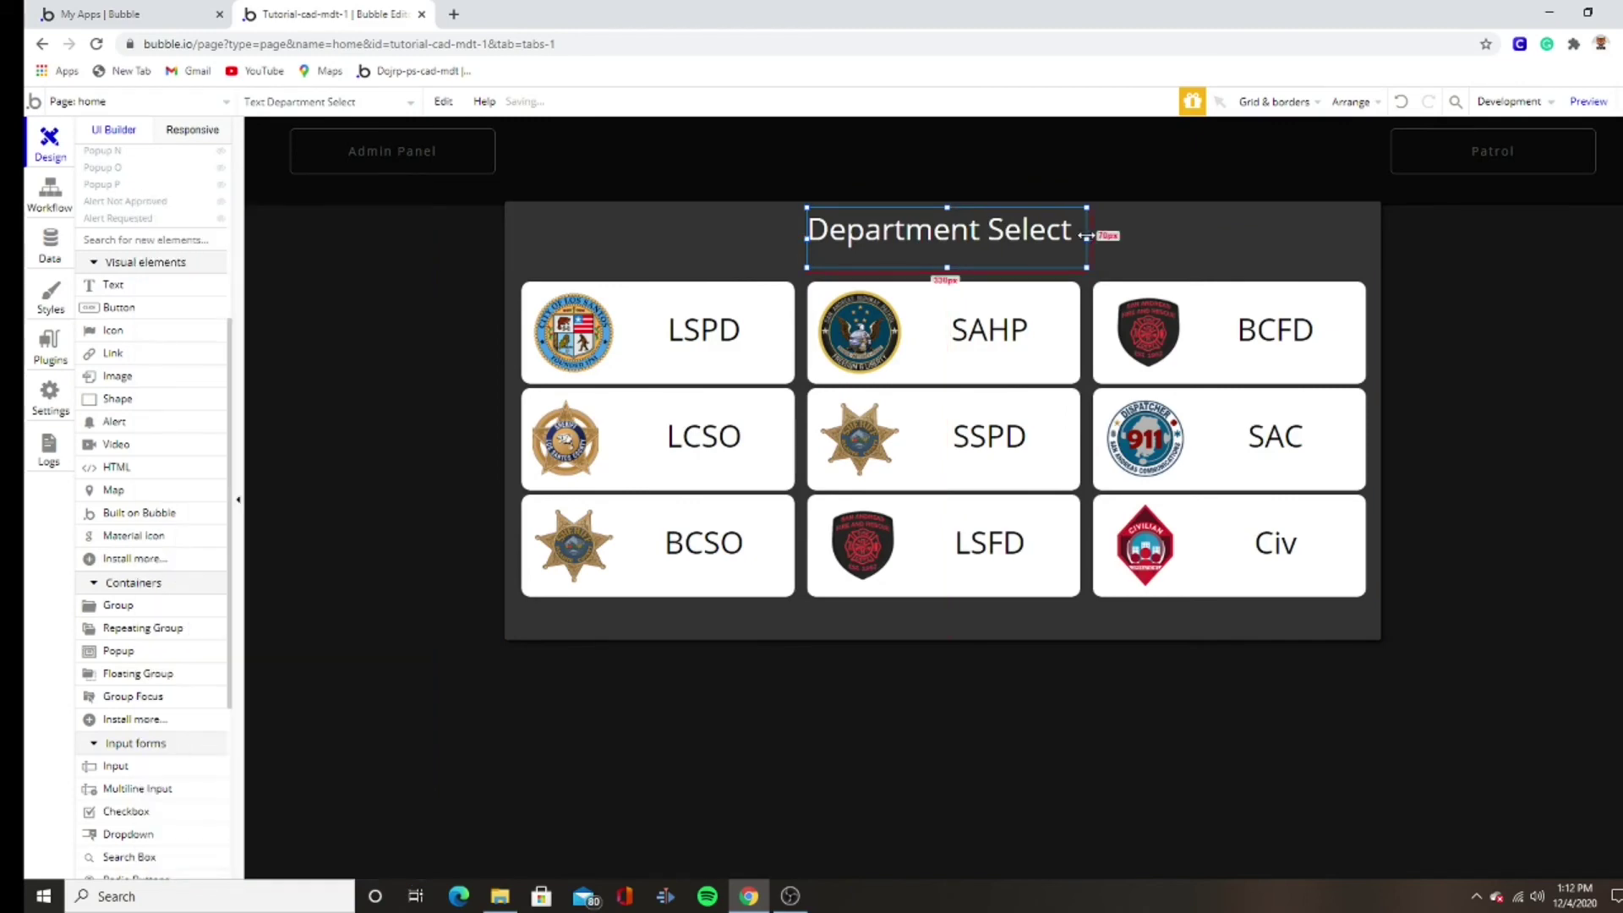
# - Check the settings of the popup and the SSPD card
pyautogui.doubleClick(1187, 241)
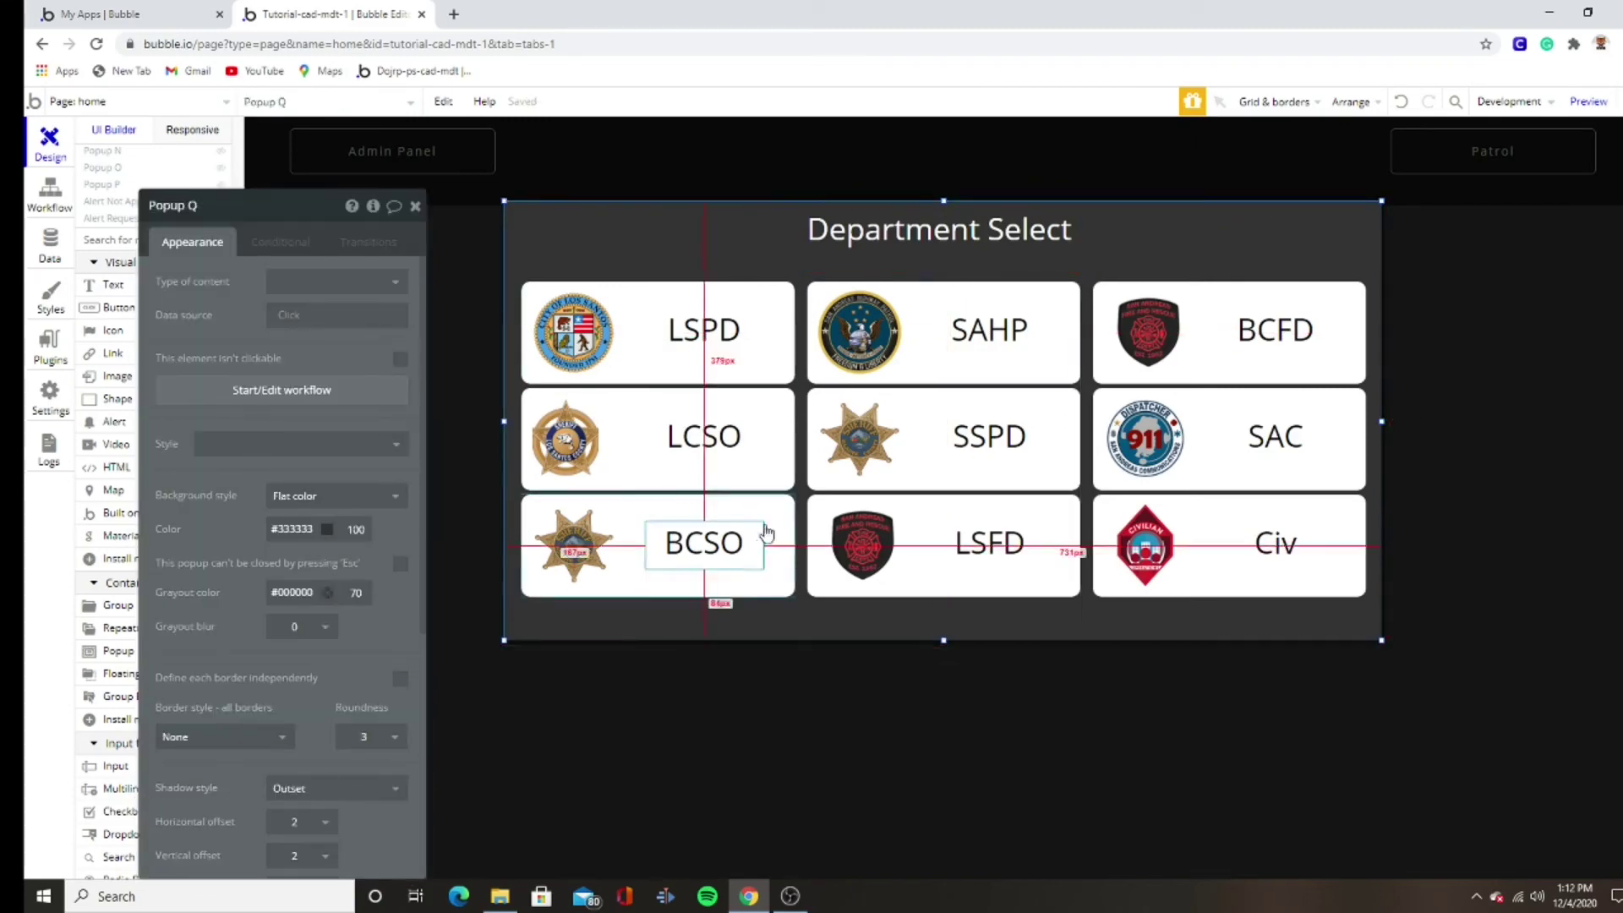
pyautogui.click(915, 467)
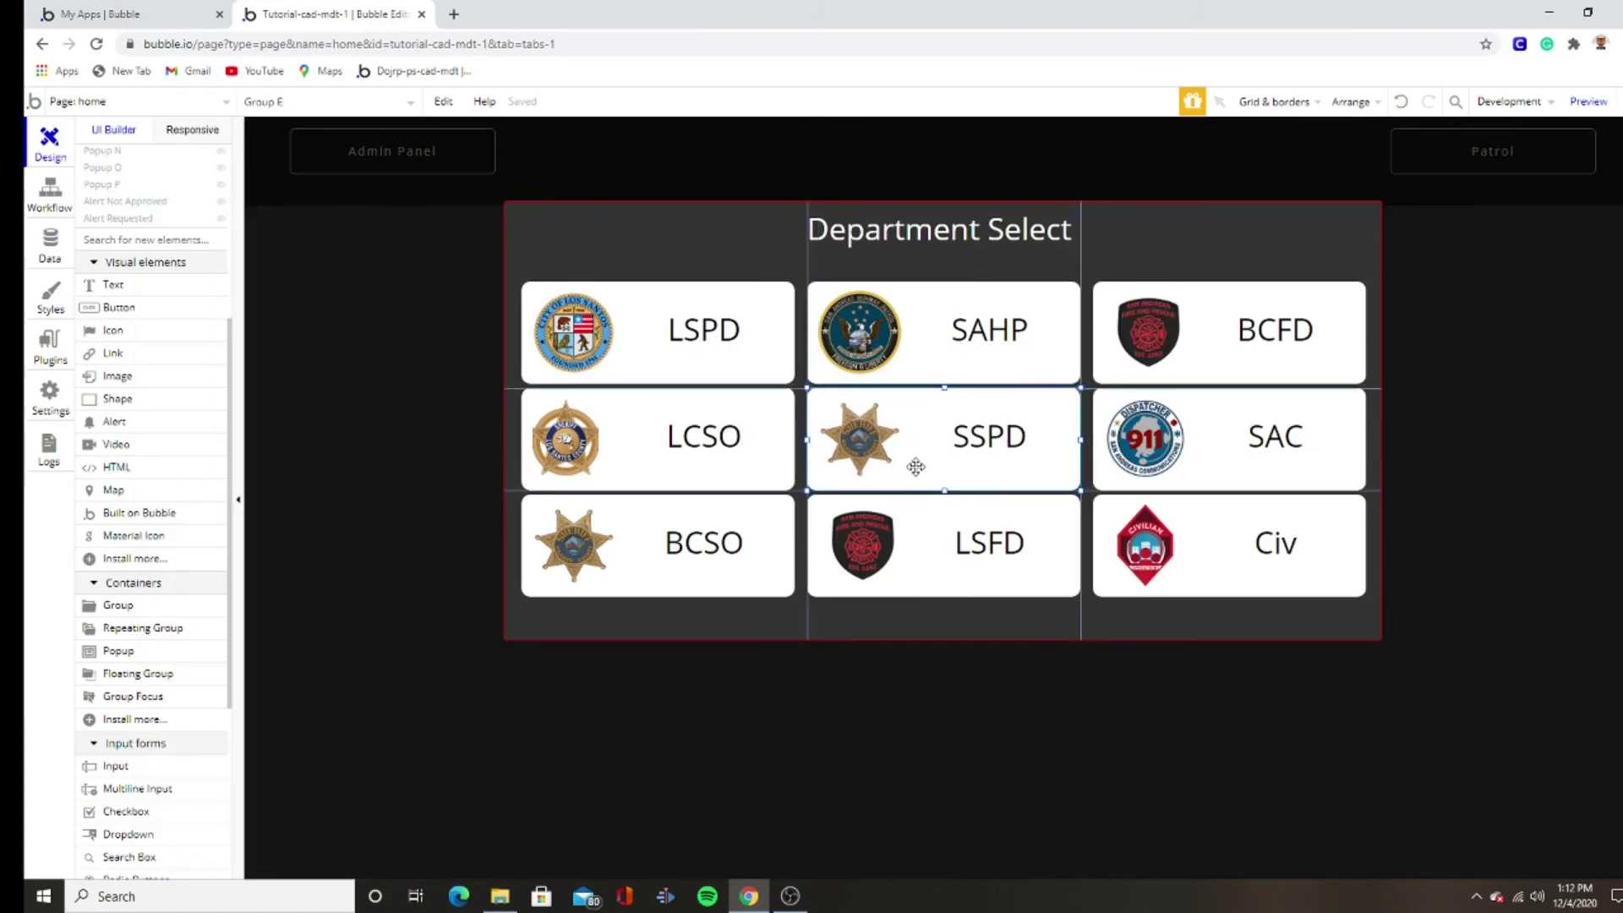
pyautogui.doubleClick(915, 466)
pyautogui.click(1113, 260)
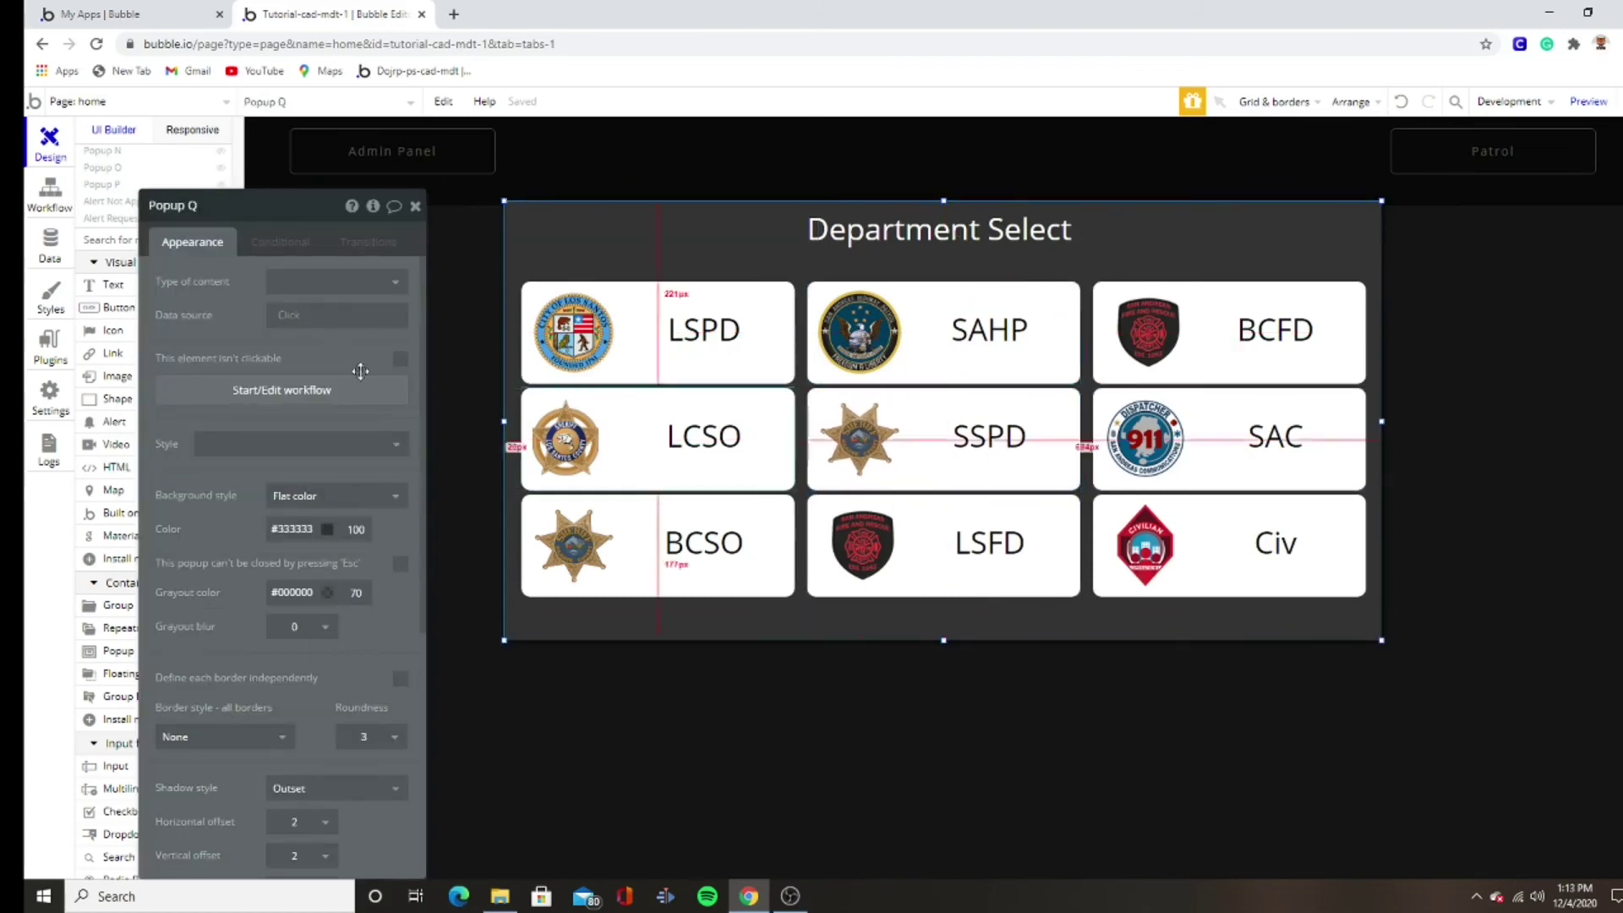
# - Select the department popup and move its settings panel off the cards
pyautogui.rightClick(695, 372)
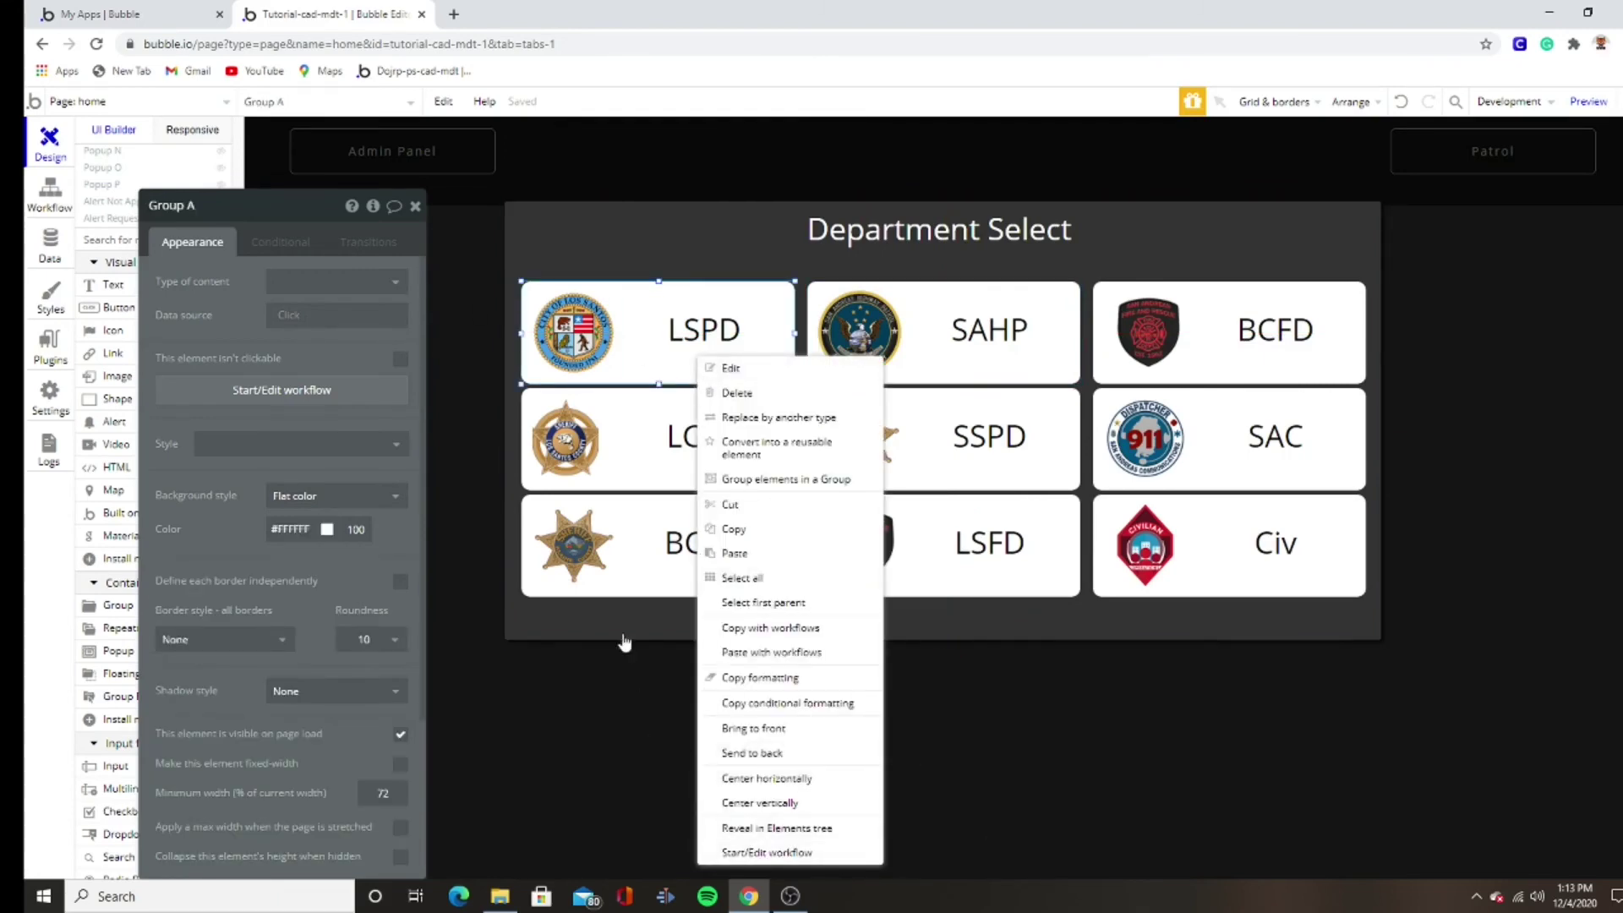
pyautogui.click(620, 625)
pyautogui.moveTo(267, 211); pyautogui.dragTo(424, 169)
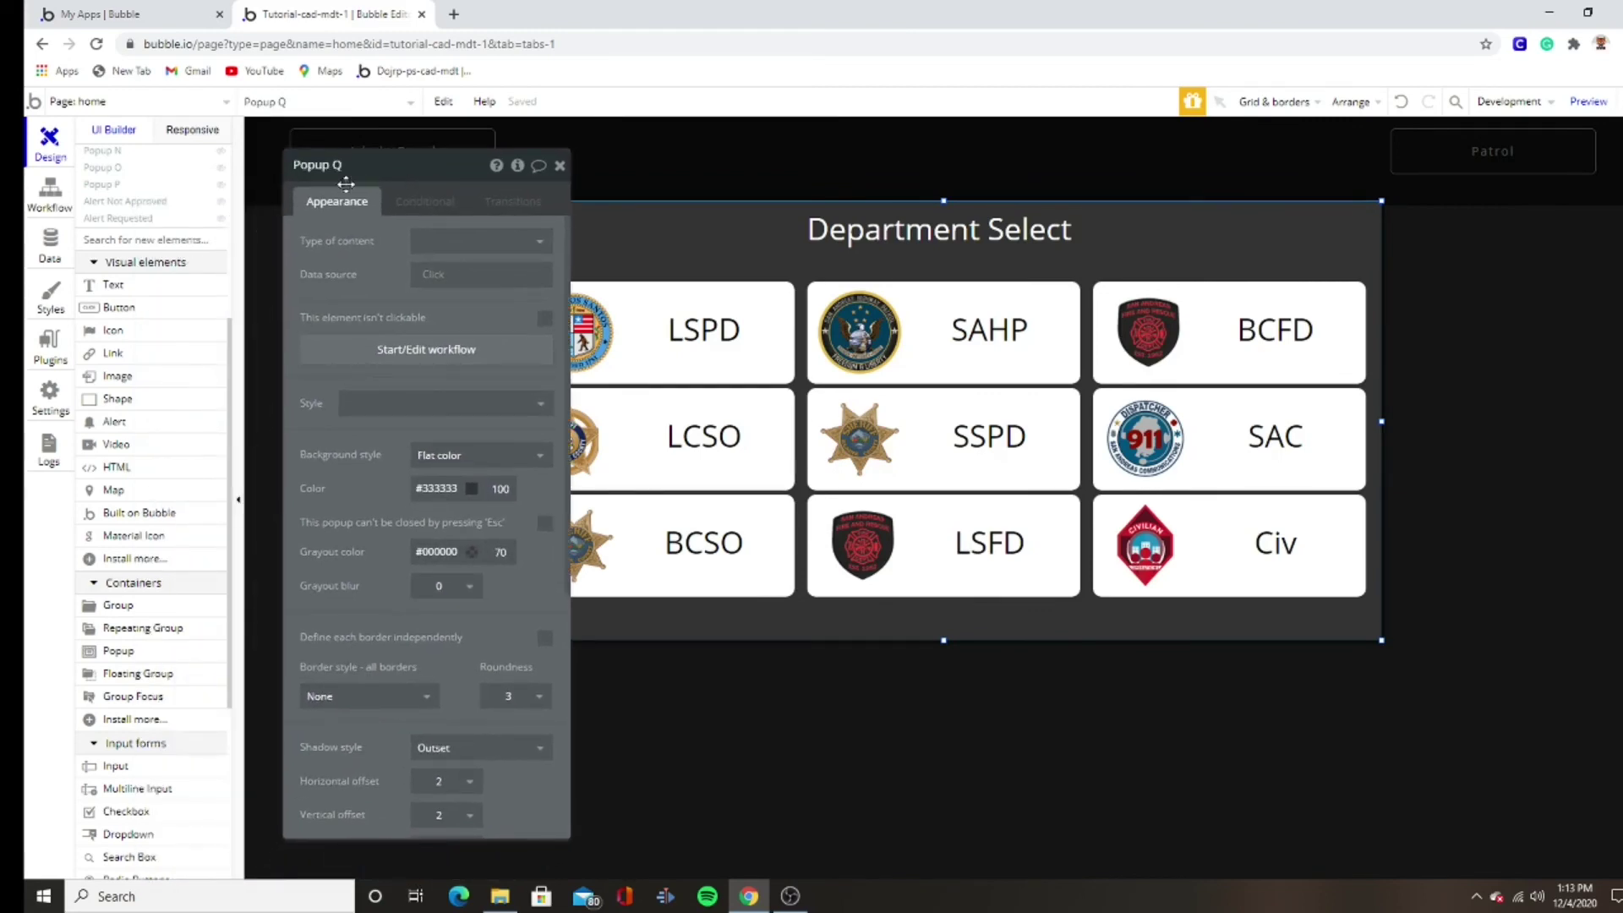
# - Add a new page named lspd, cloned from blank
pyautogui.click(131, 103)
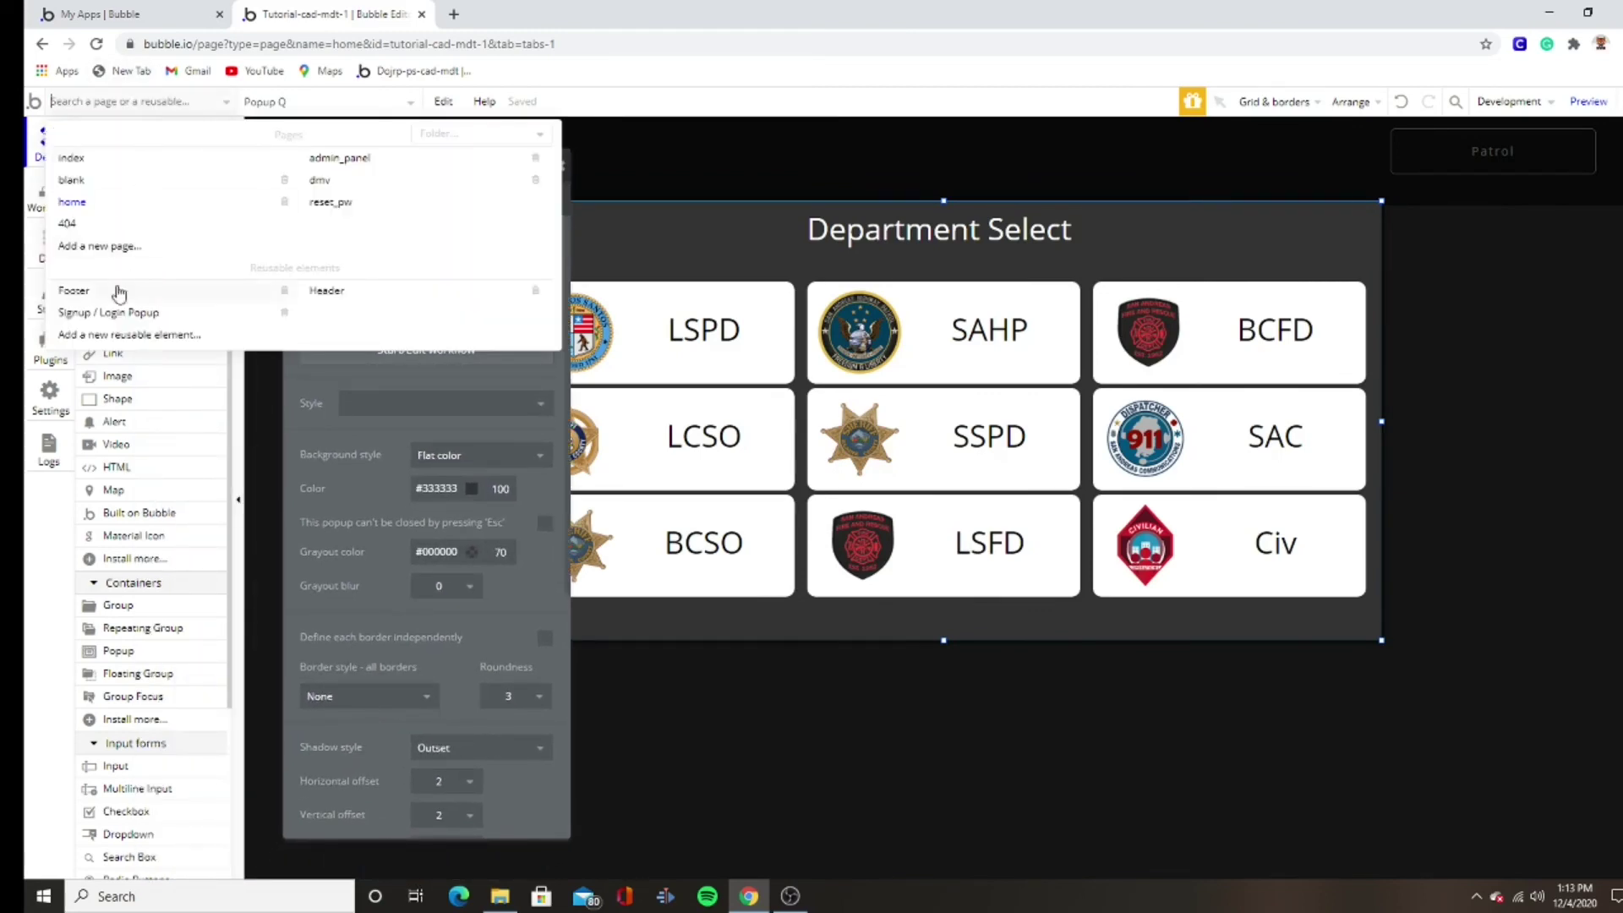
pyautogui.click(131, 247)
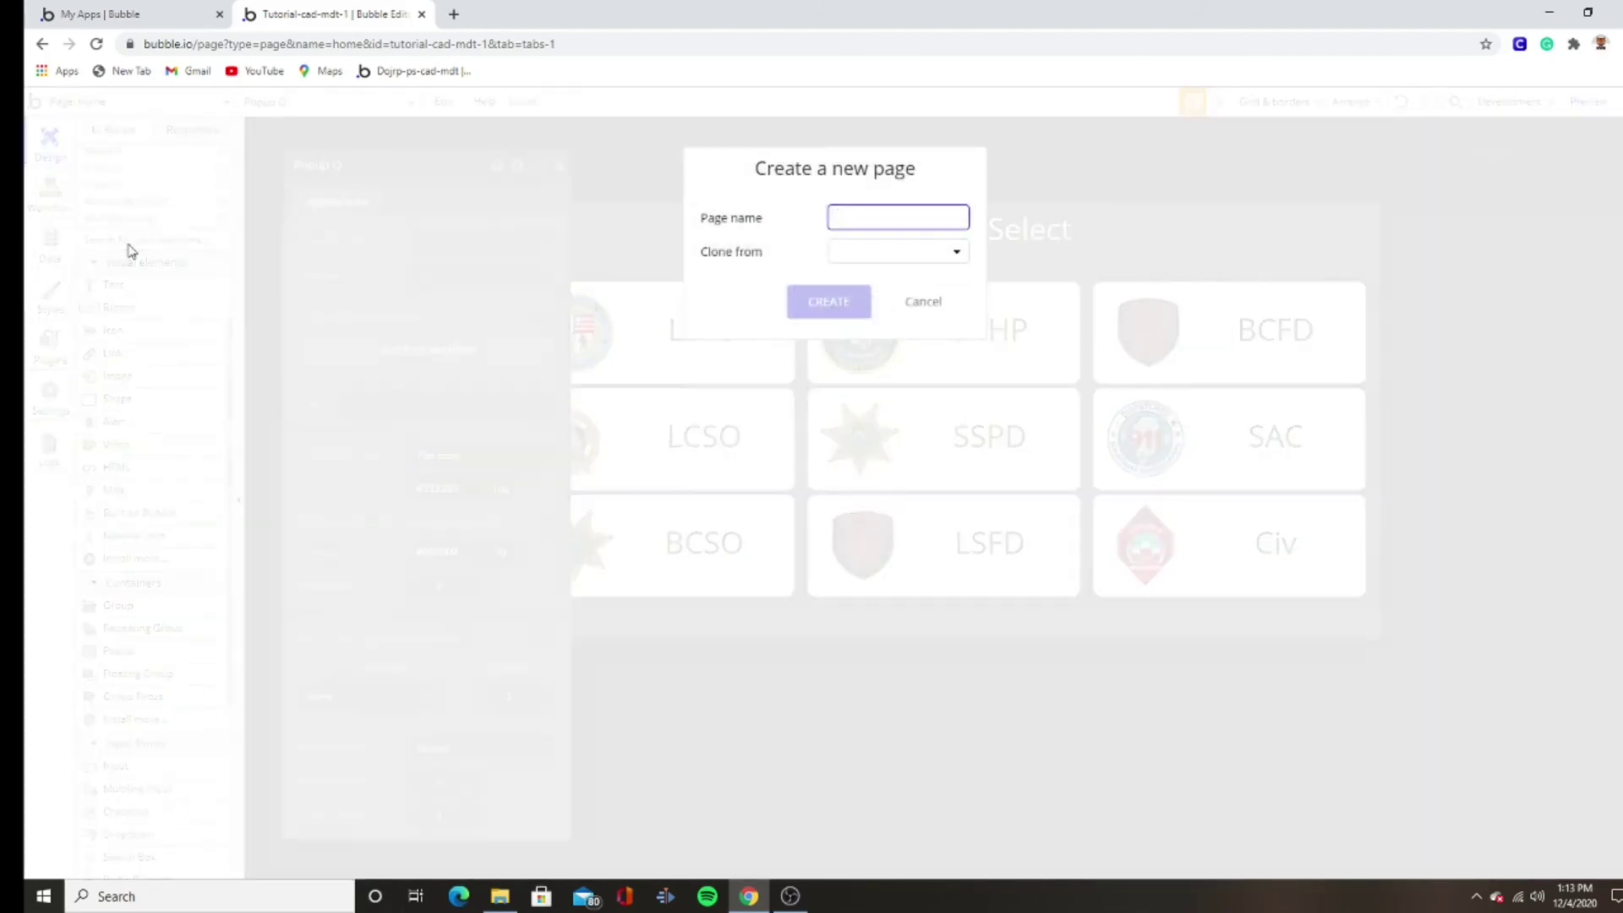
pyautogui.write('lspd')
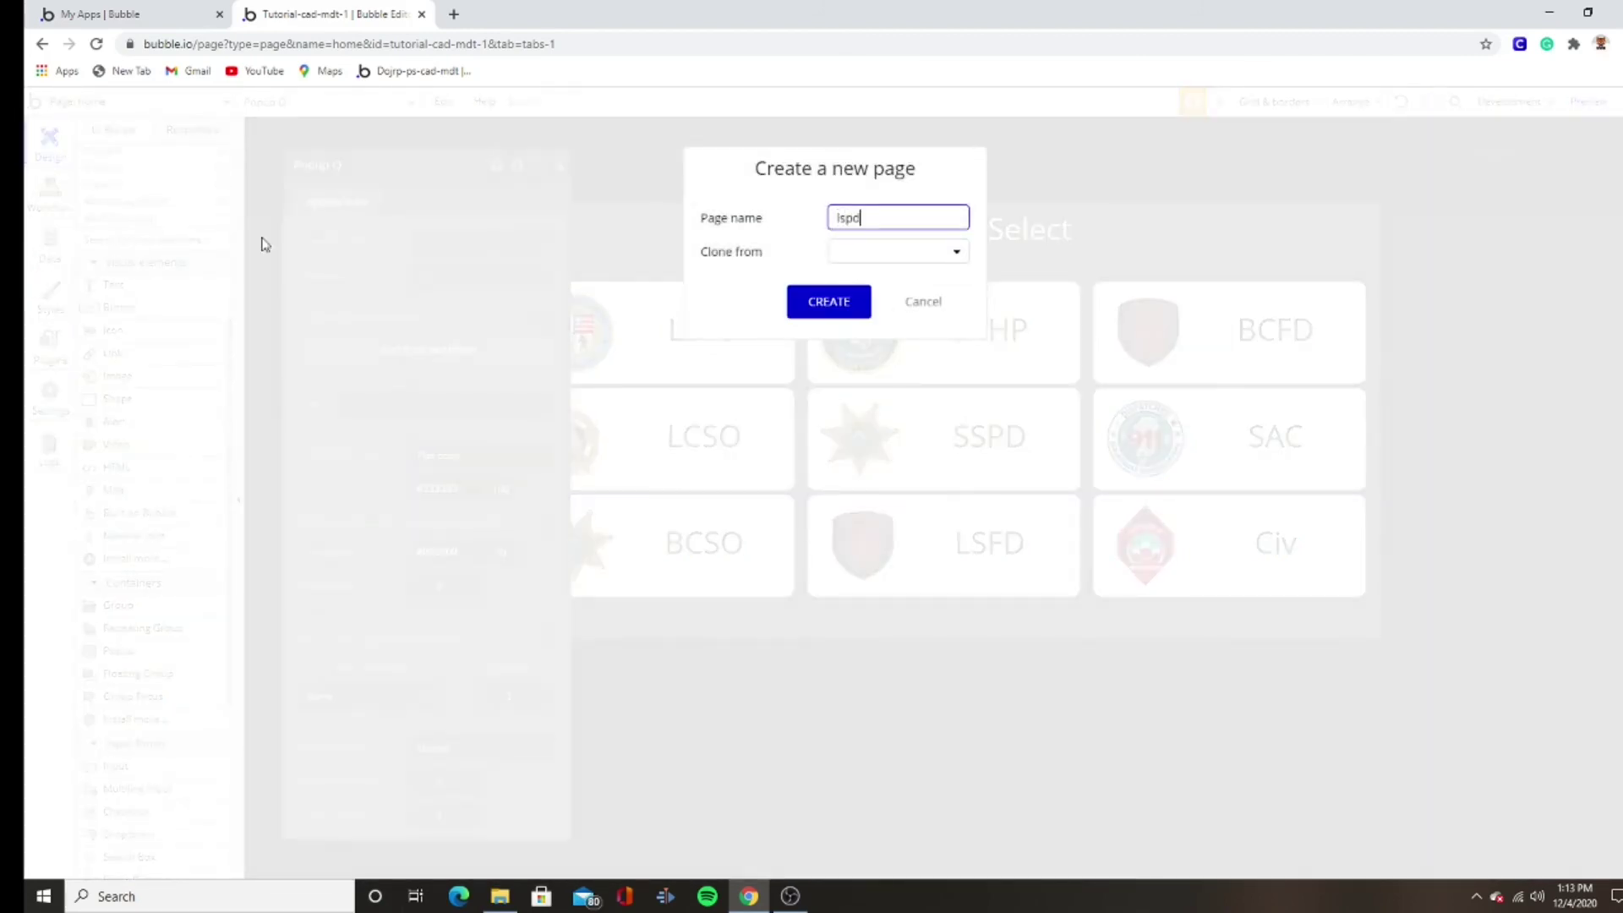
pyautogui.click(855, 252)
pyautogui.click(864, 355)
pyautogui.click(826, 301)
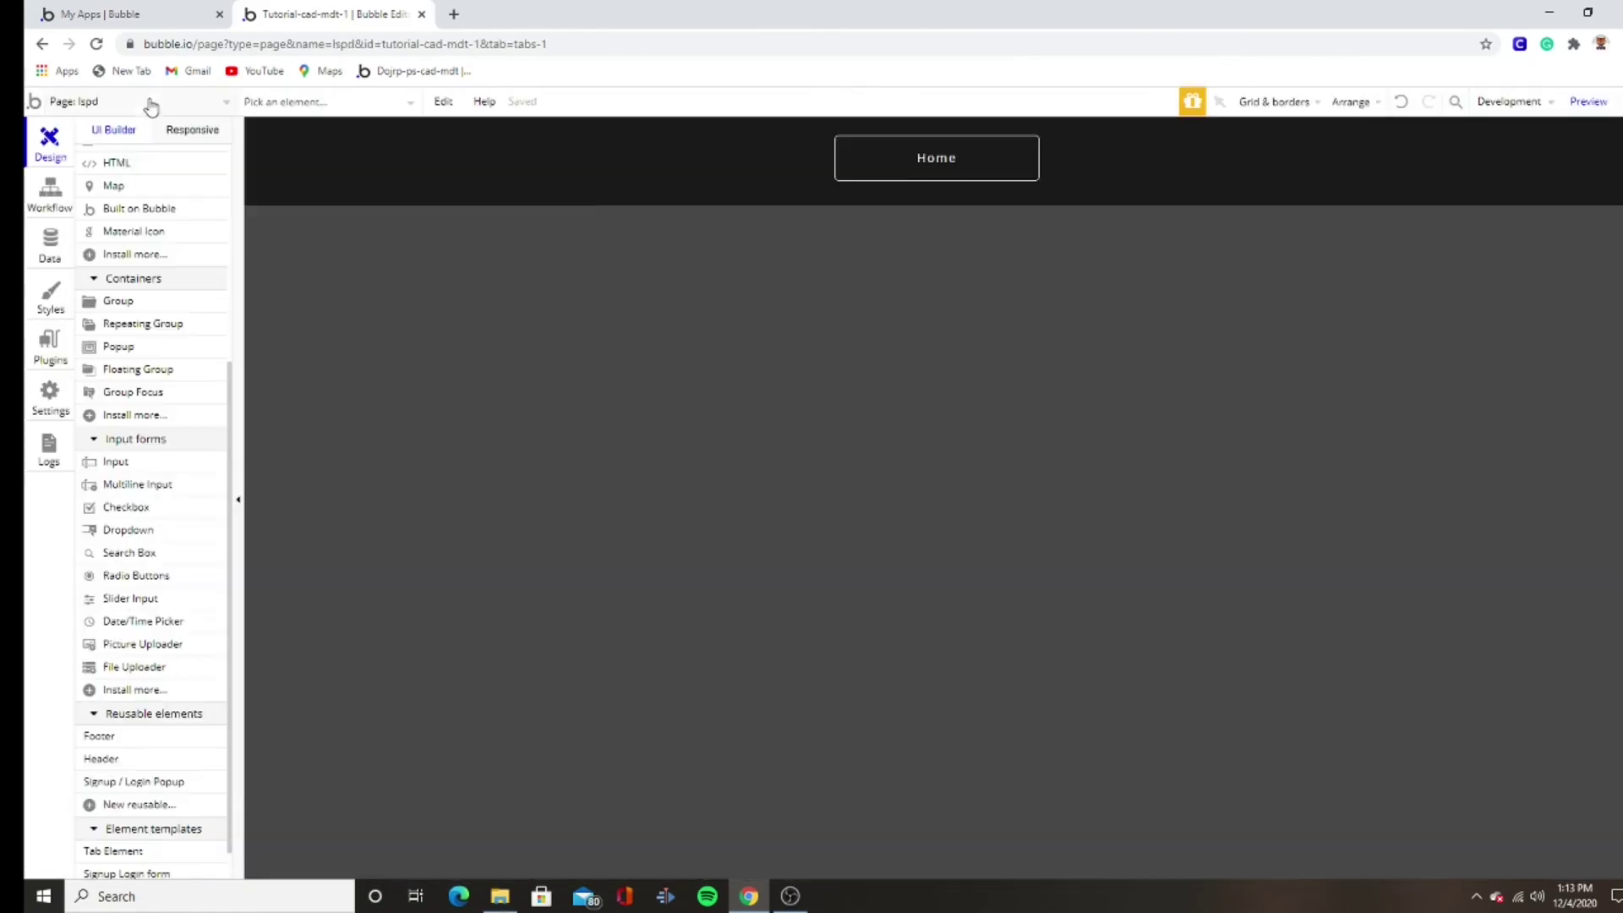
pyautogui.click(151, 102)
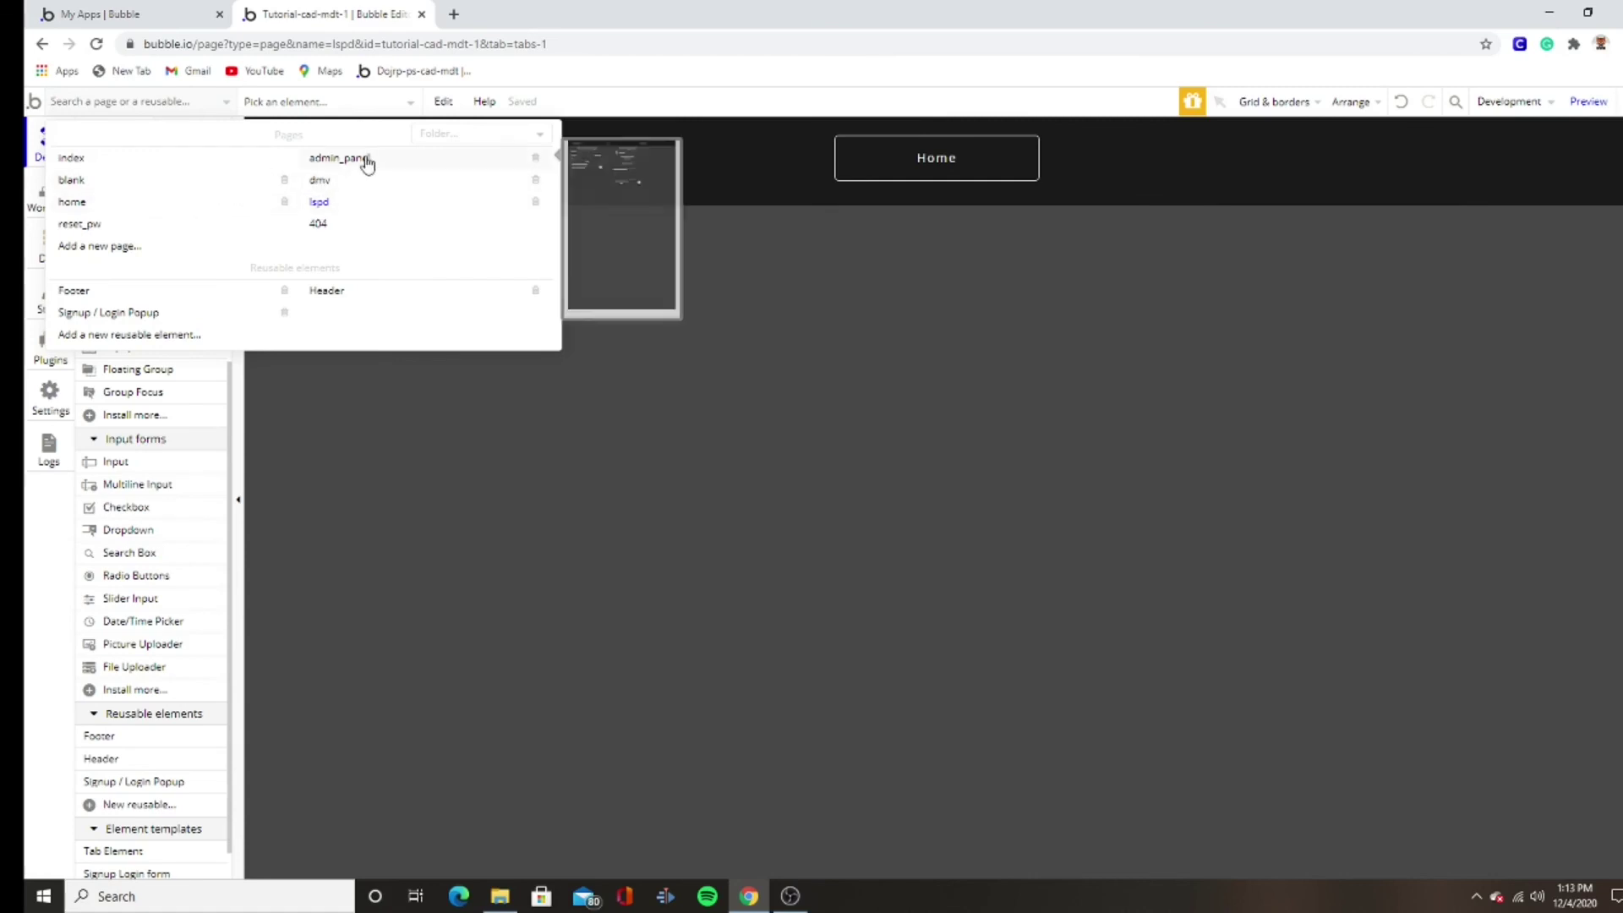
# - Switch back to the home page and scroll to the top of the Elements tree
pyautogui.click(250, 201)
pyautogui.scroll(5, 137, 338)
pyautogui.scroll(3, 145, 364)
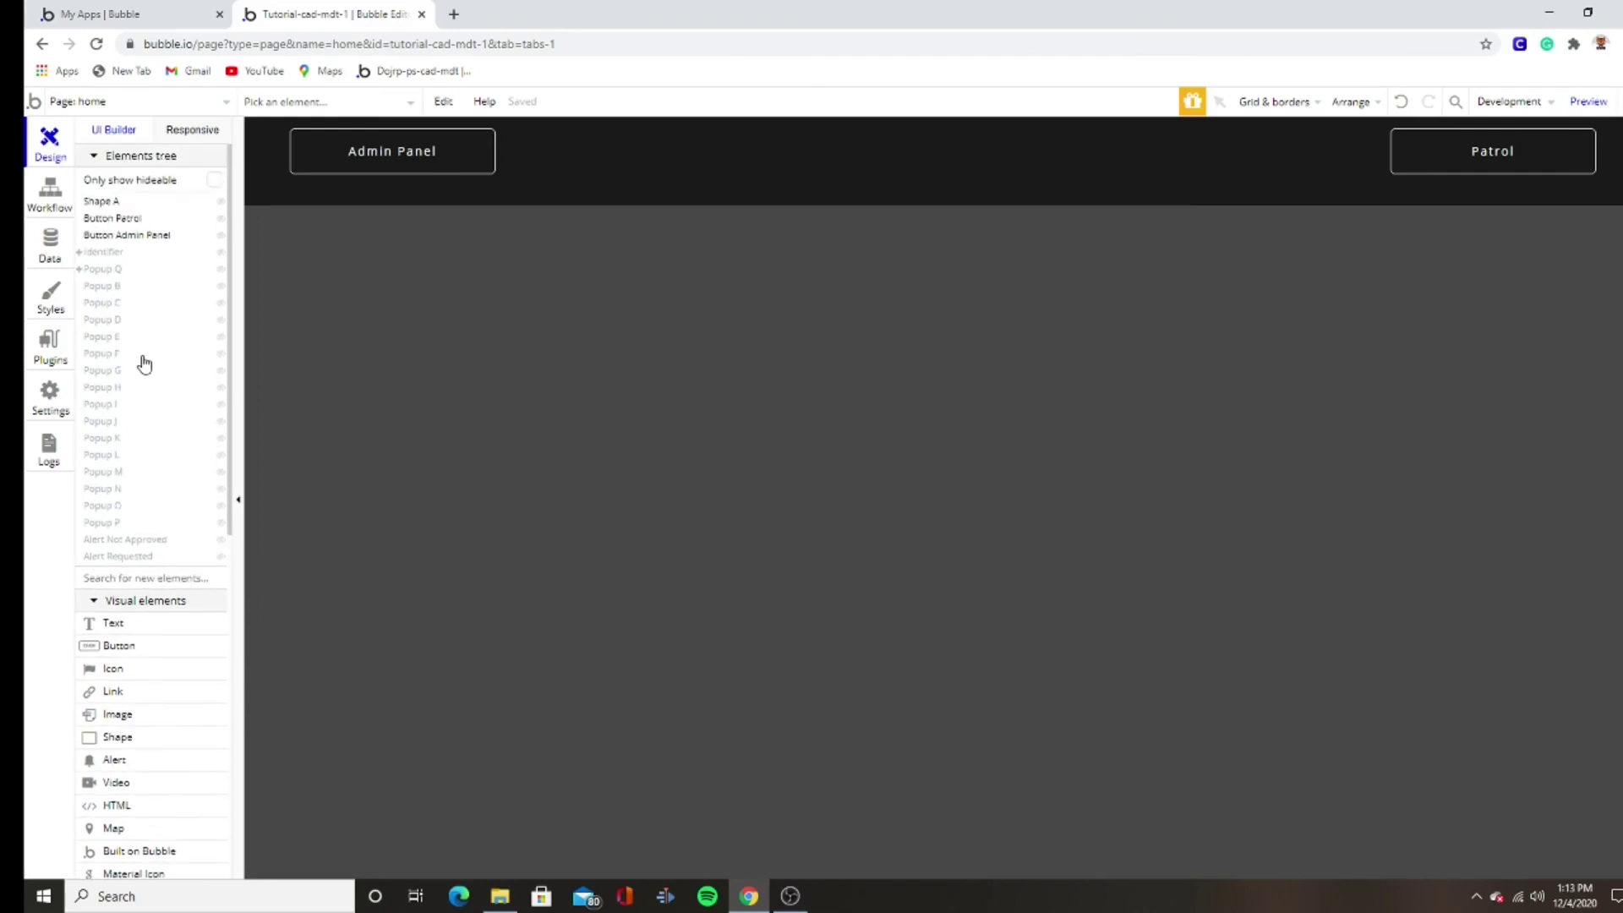
# - Delete Popups Q, B, C and D from the Elements tree
pyautogui.rightClick(158, 270)
pyautogui.click(203, 454)
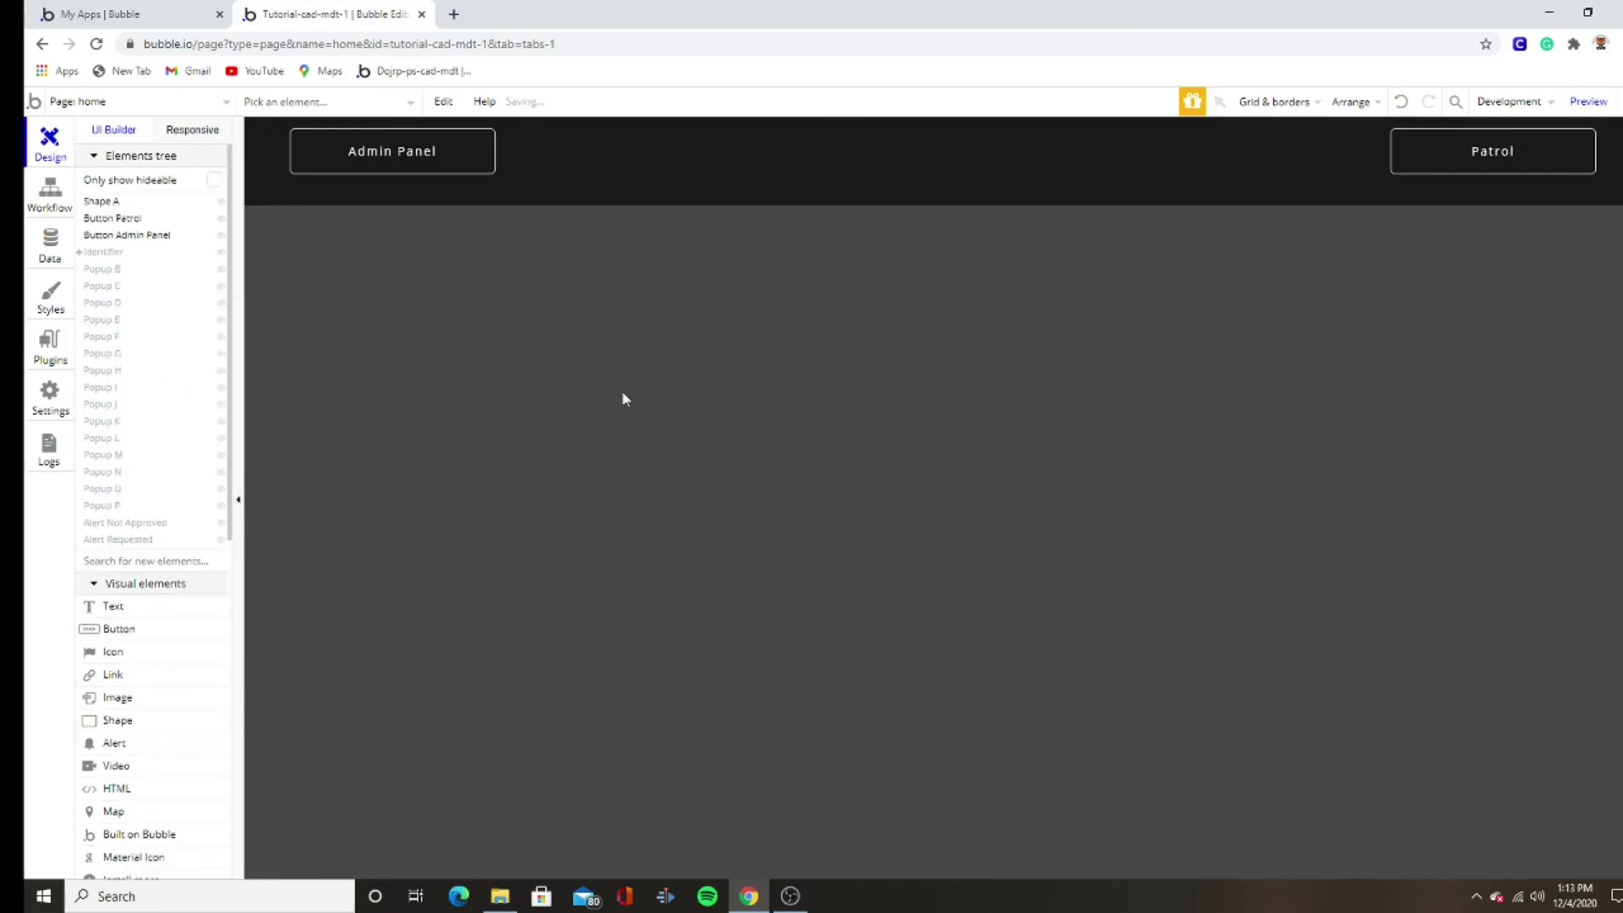
pyautogui.rightClick(125, 276)
pyautogui.click(207, 383)
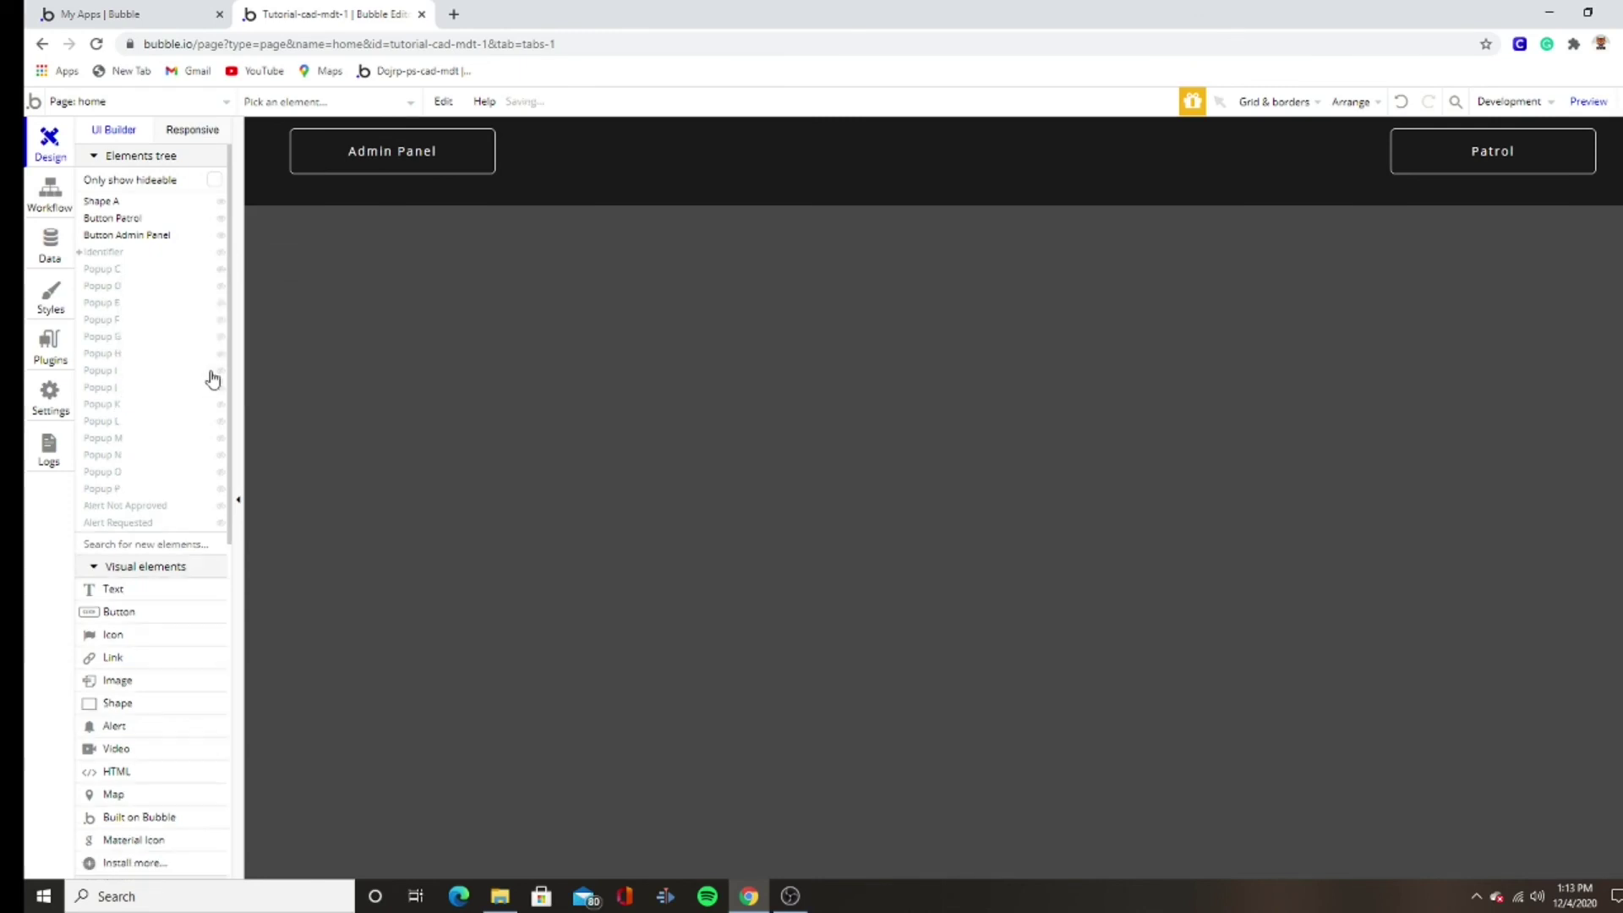
pyautogui.rightClick(145, 269)
pyautogui.click(207, 379)
pyautogui.rightClick(135, 270)
pyautogui.click(221, 378)
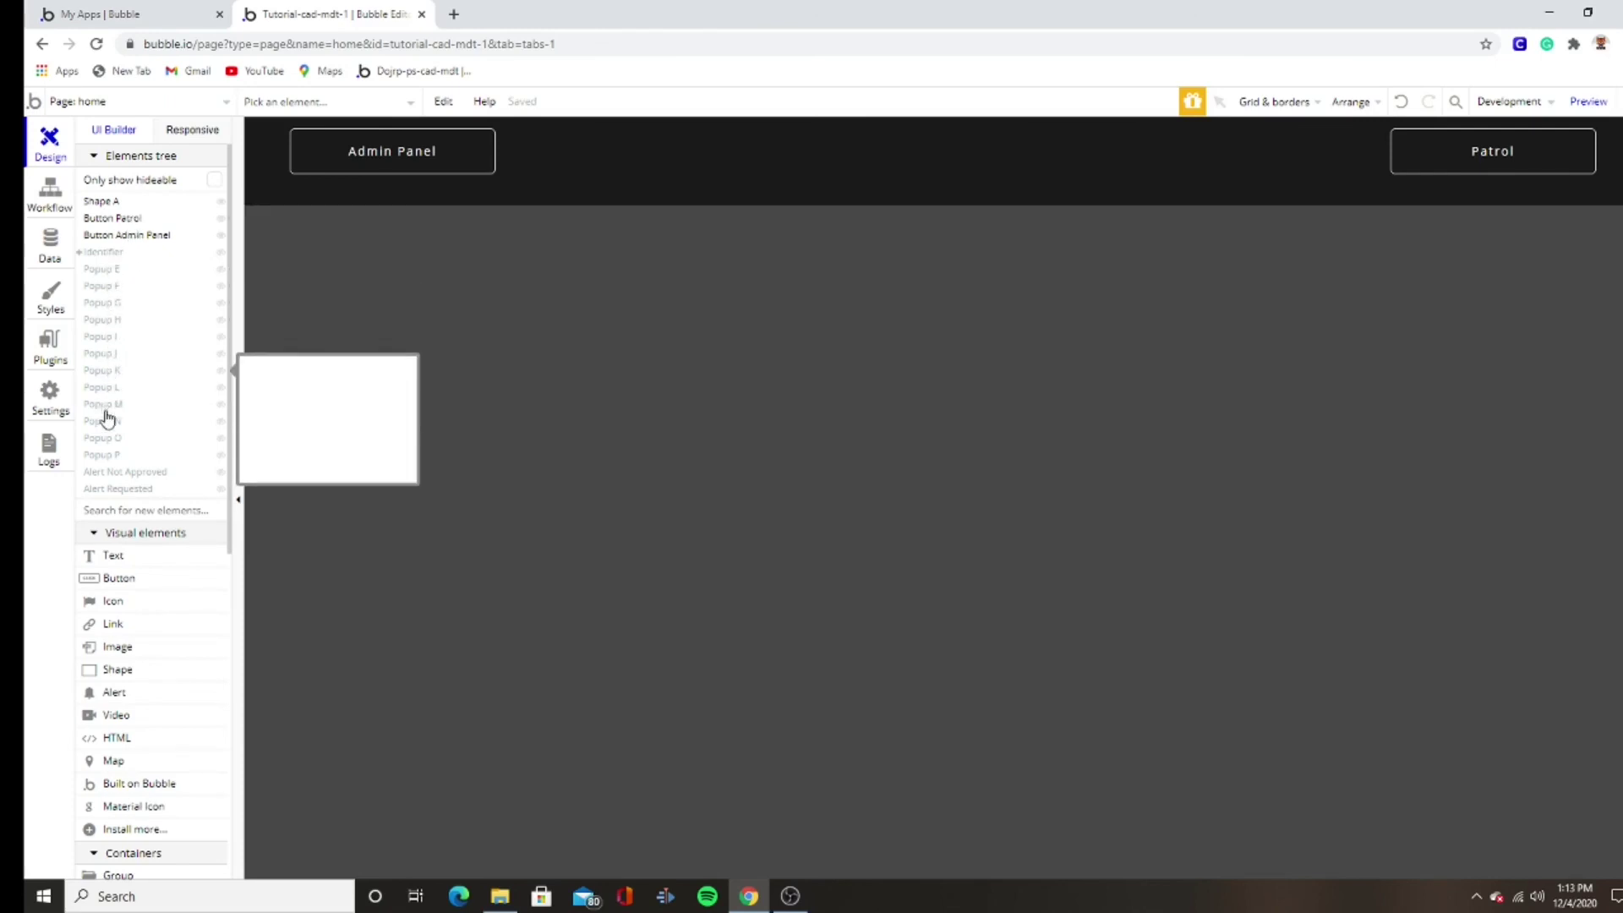
pyautogui.moveTo(101, 353)
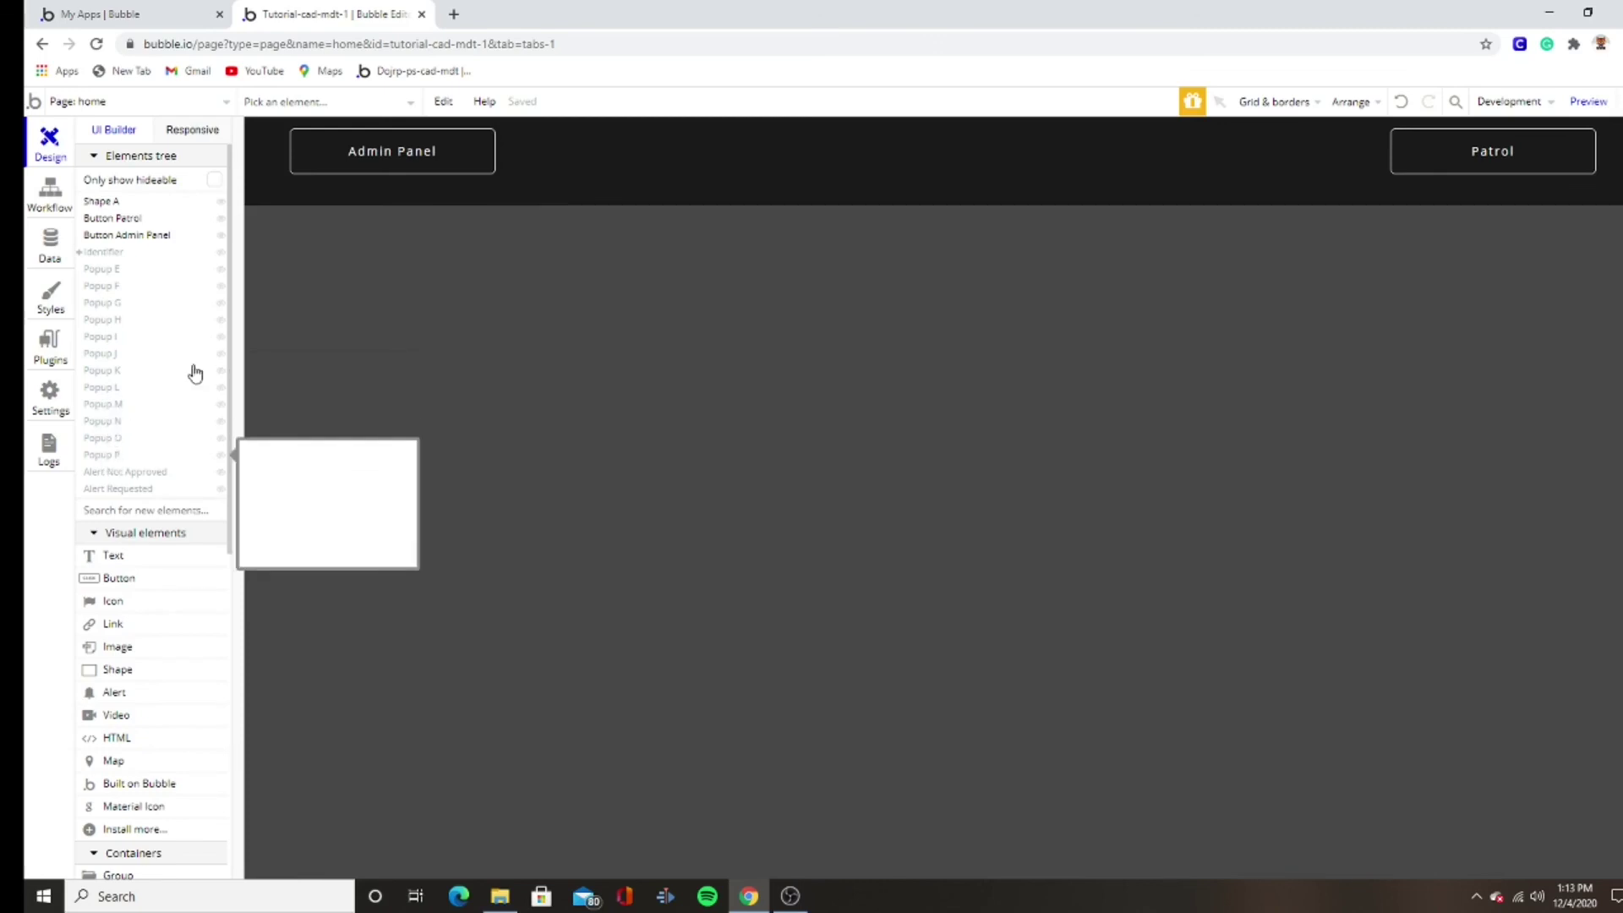
# - Undo the four deletions to restore Popups D, C, B and Q
pyautogui.click(1399, 103)
pyautogui.click(1397, 107)
pyautogui.click(1394, 108)
pyautogui.click(1394, 110)
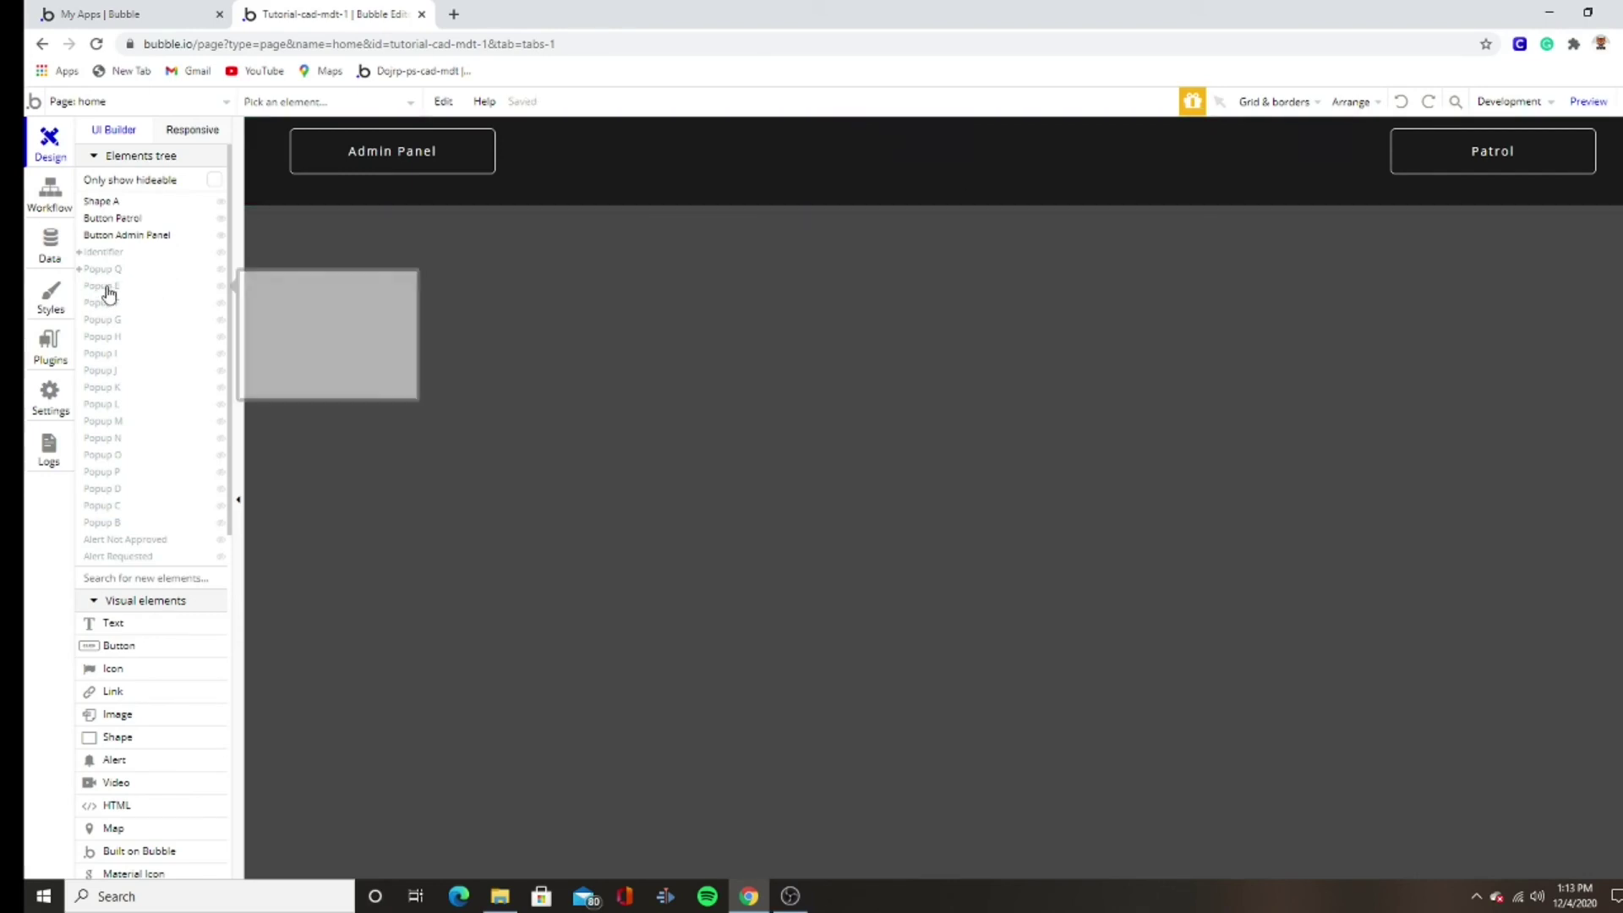
# - Rename Popup Q to 'Department Select'
pyautogui.click(154, 271)
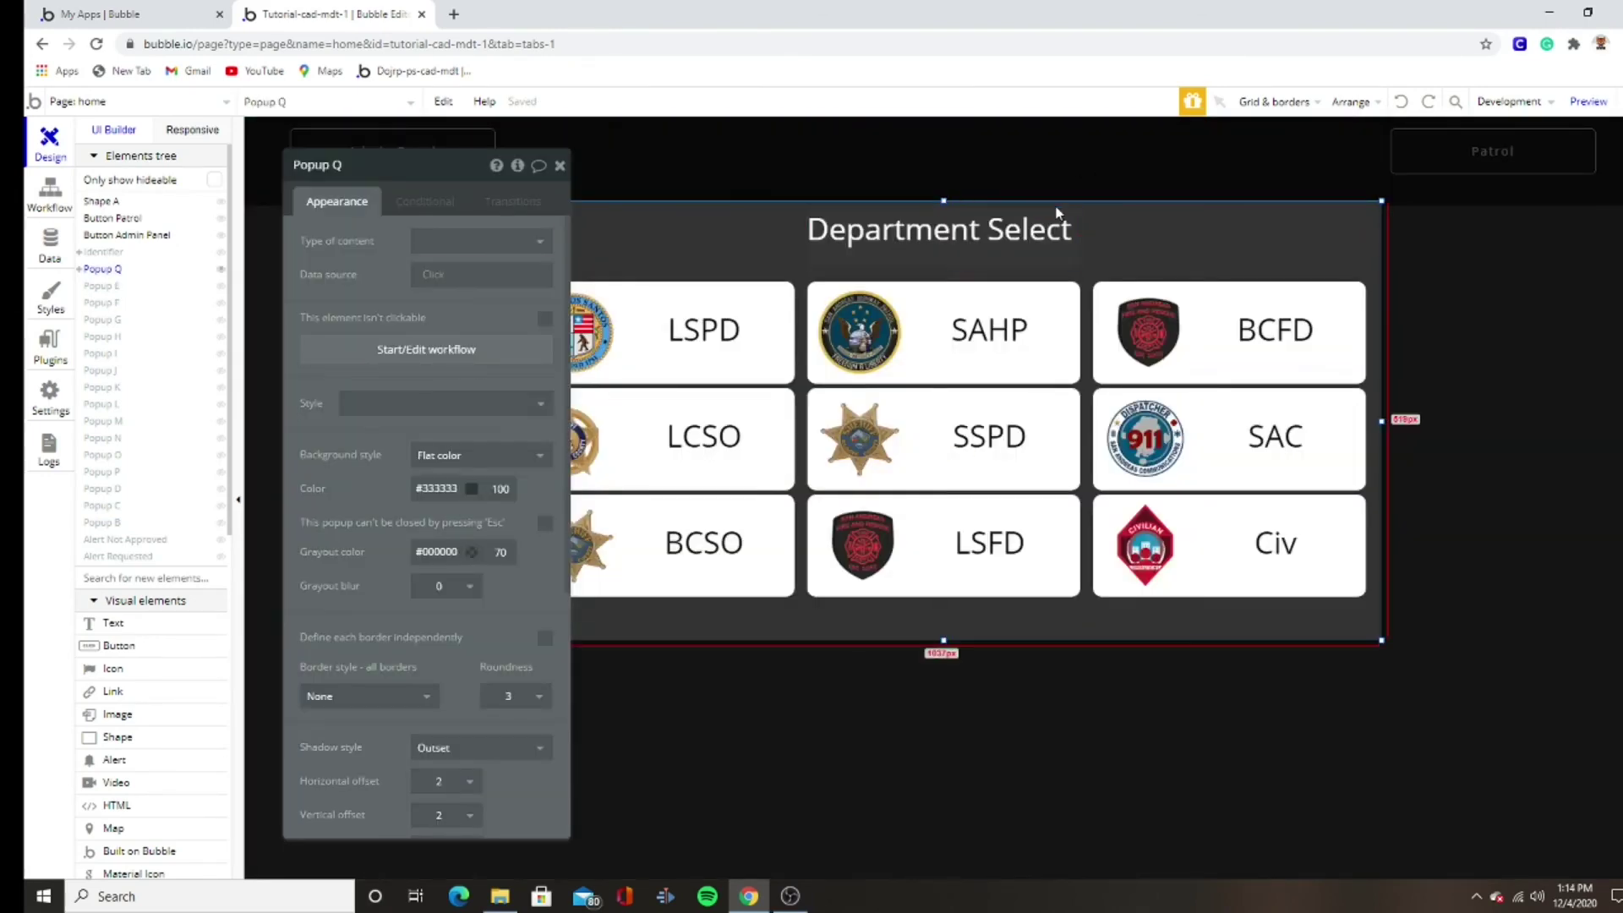
pyautogui.click(317, 165)
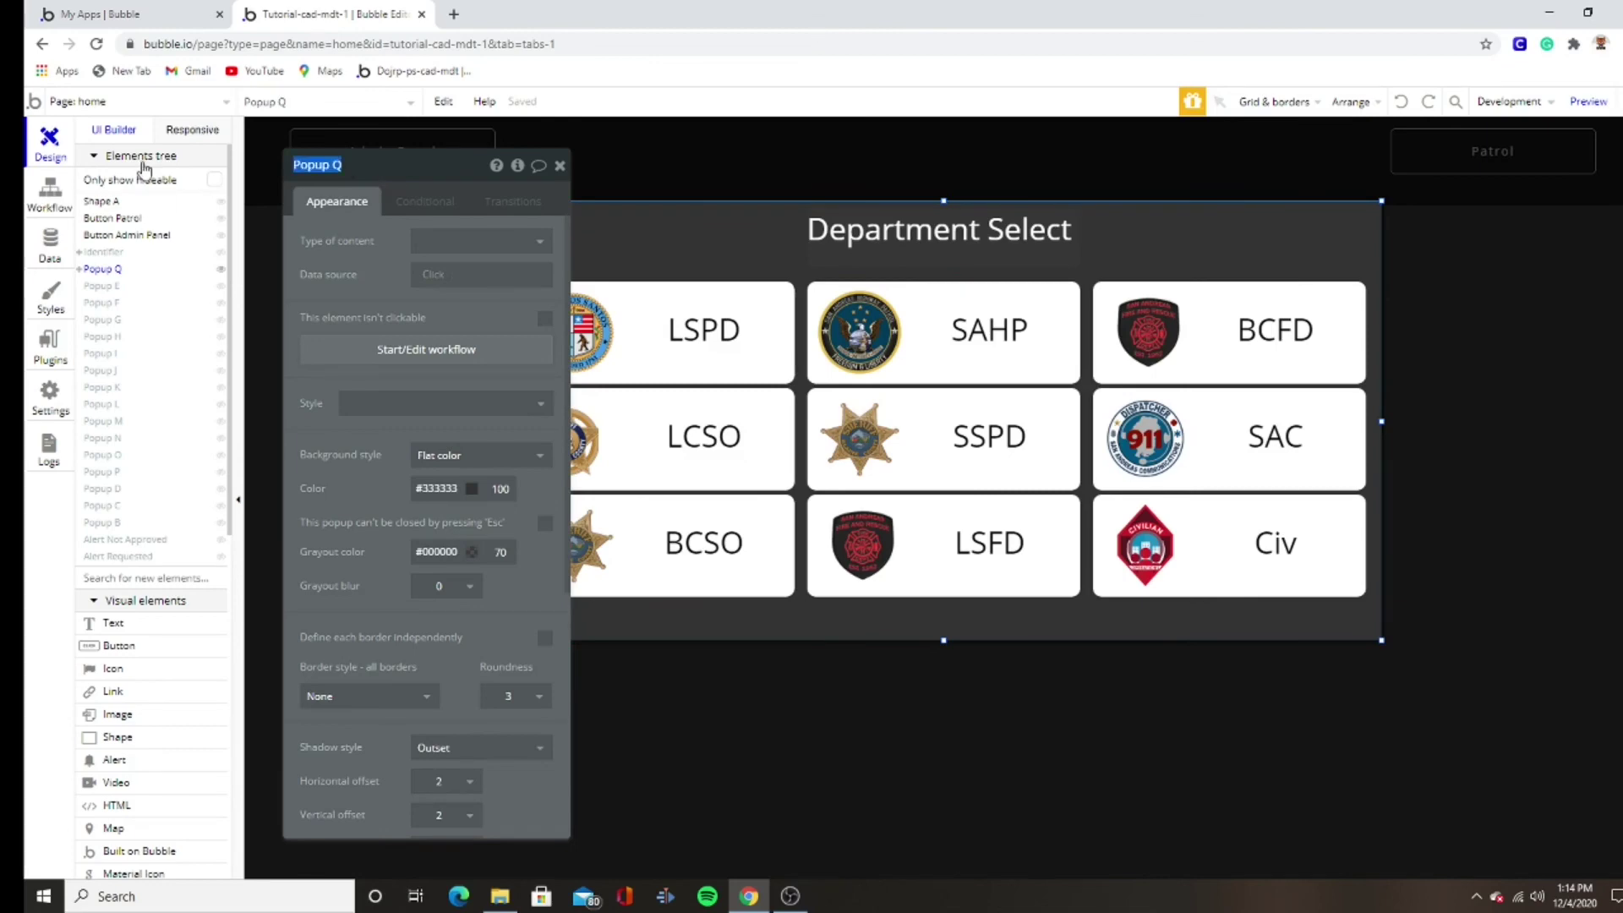
pyautogui.write('Department Select')
pyautogui.press('Return')
# - Hide Department Select, show the Identifier popup and bring up the Go button's actions
pyautogui.click(559, 164)
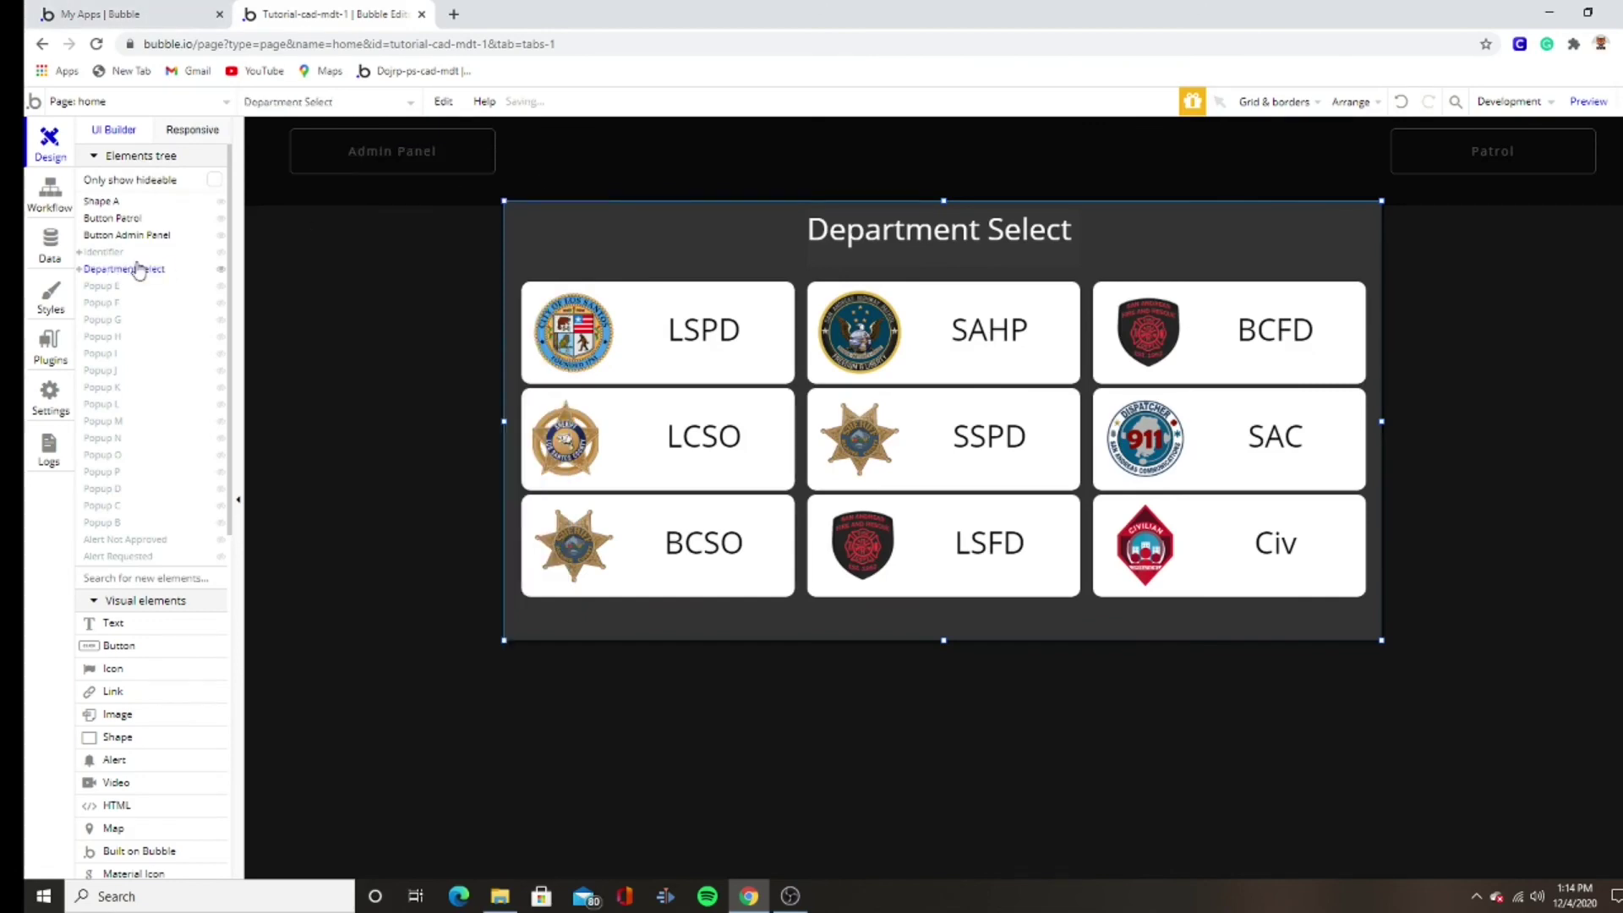
pyautogui.click(106, 271)
pyautogui.click(106, 271)
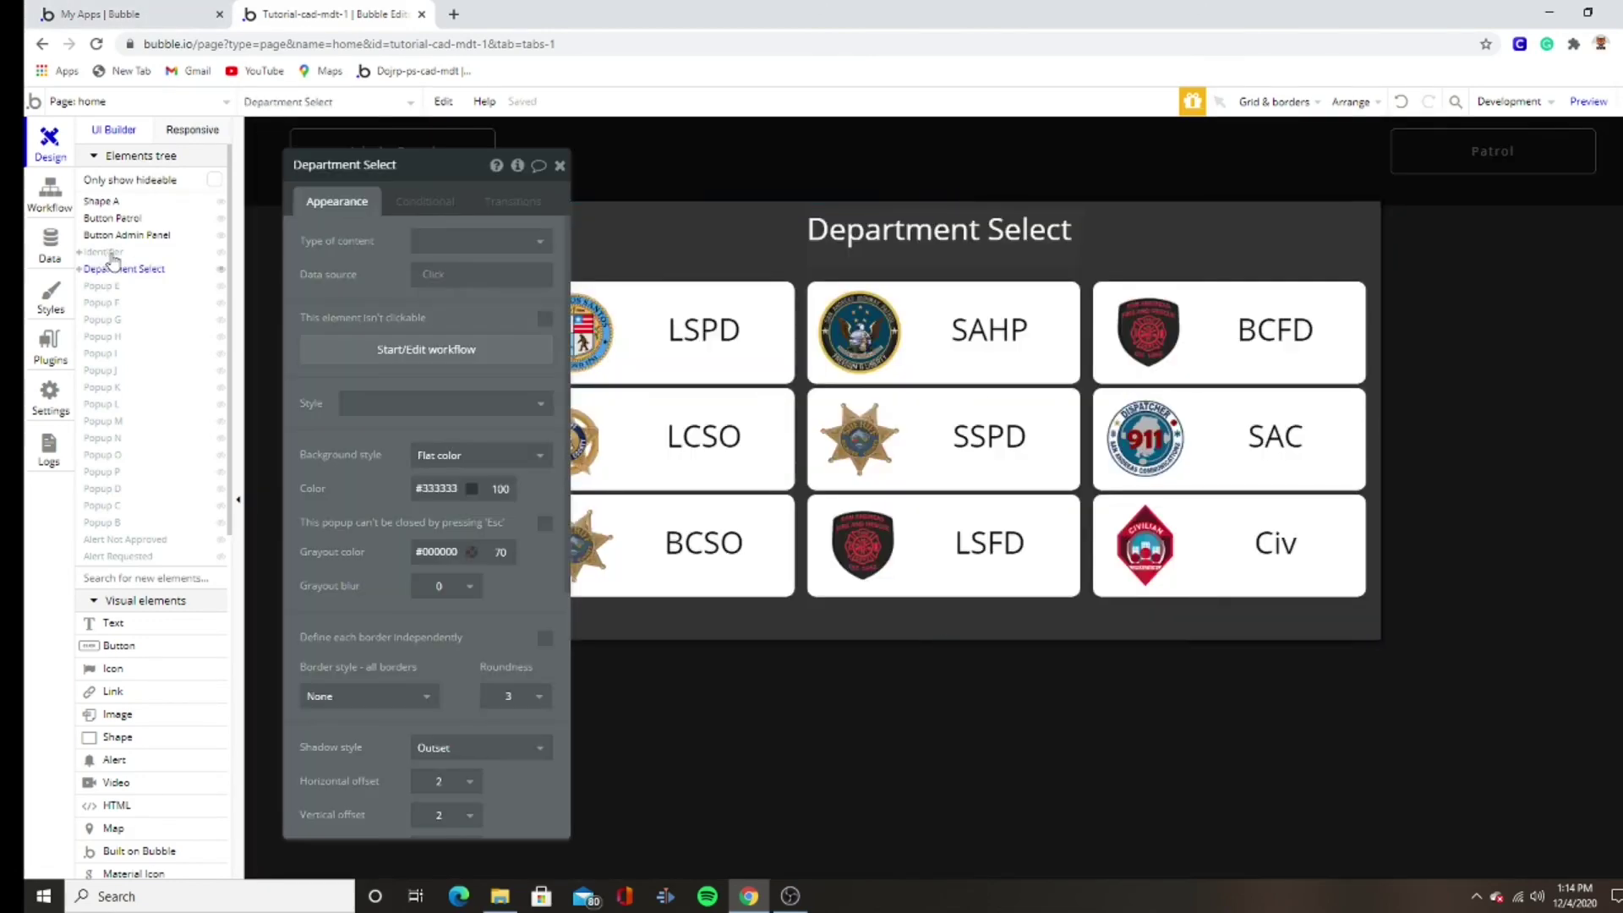
pyautogui.click(103, 252)
pyautogui.rightClick(891, 311)
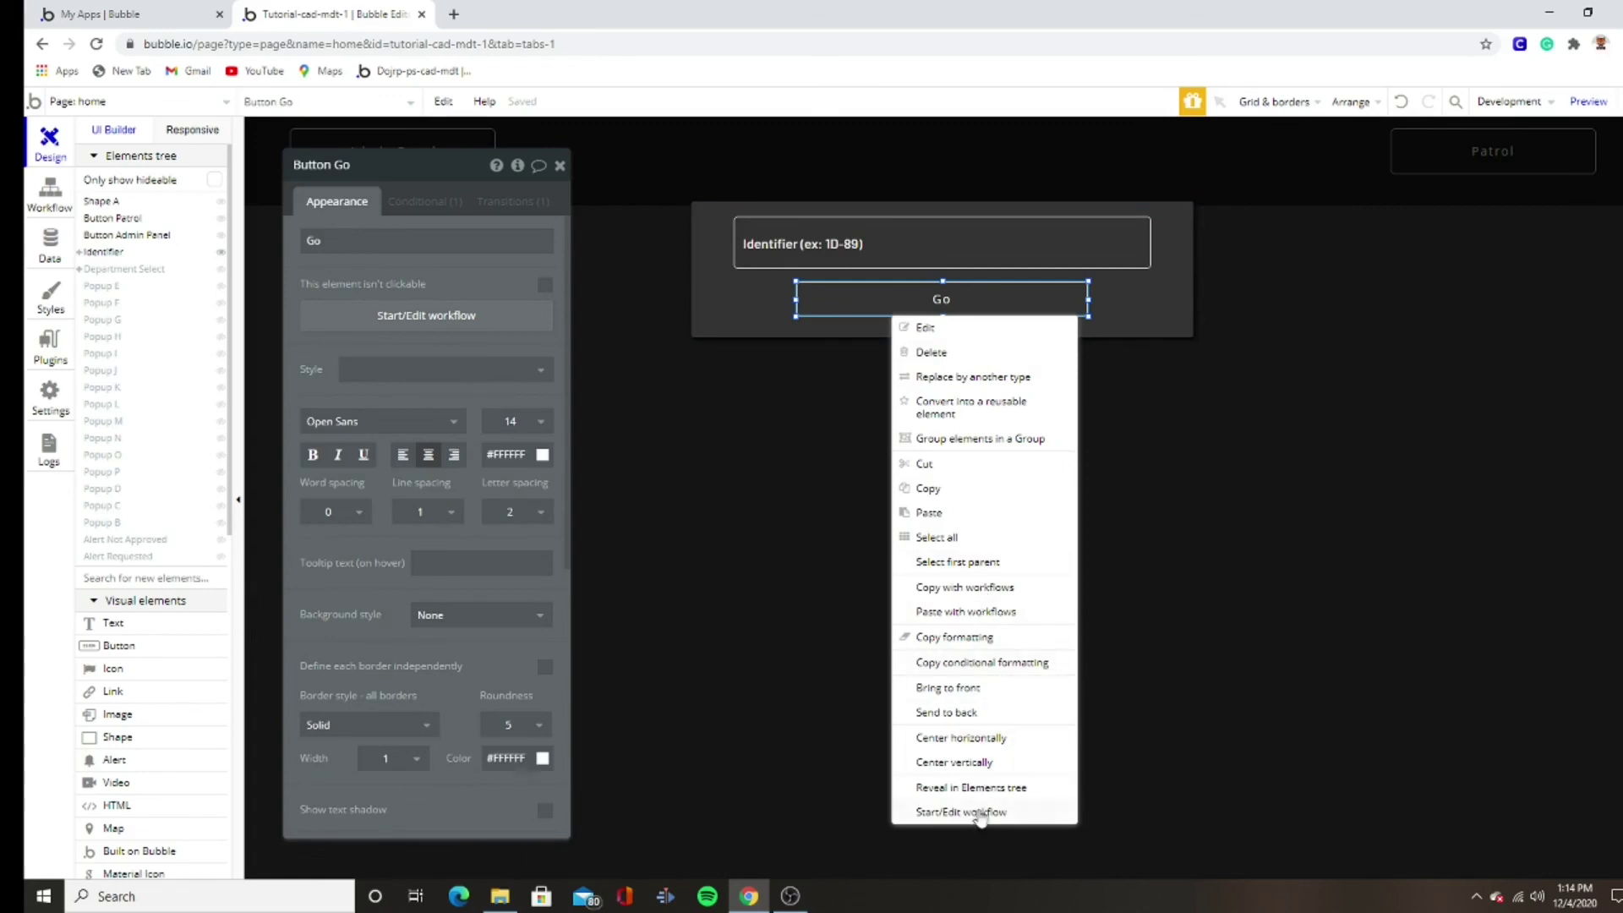
# - Add a Hide action for the Identifier popup to the Go button's workflow
pyautogui.click(979, 812)
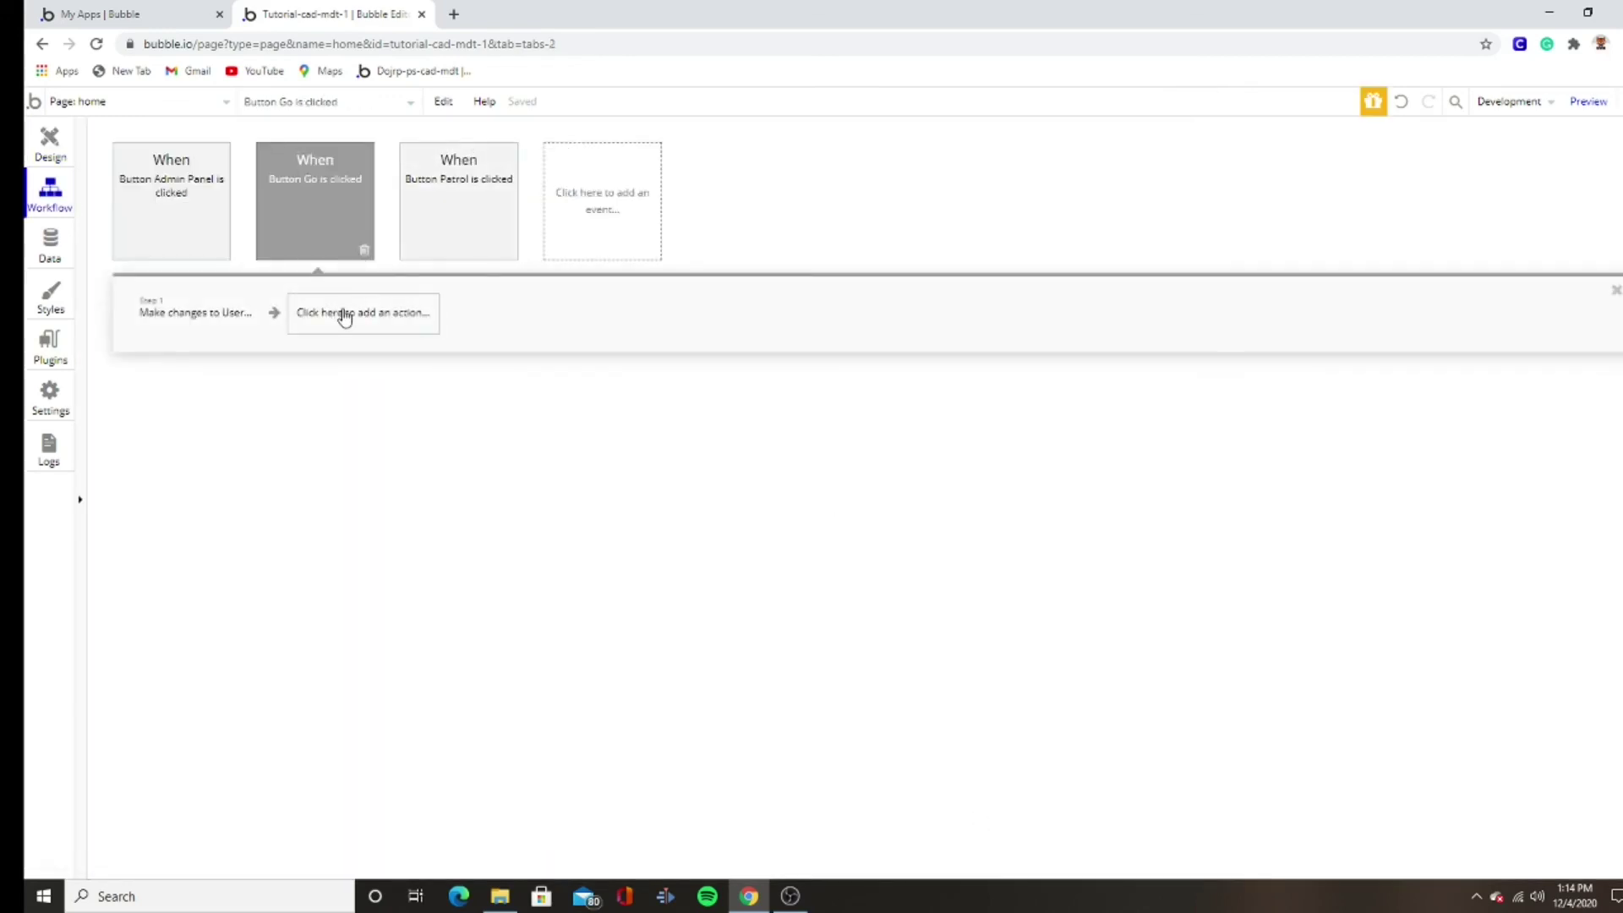
pyautogui.click(345, 314)
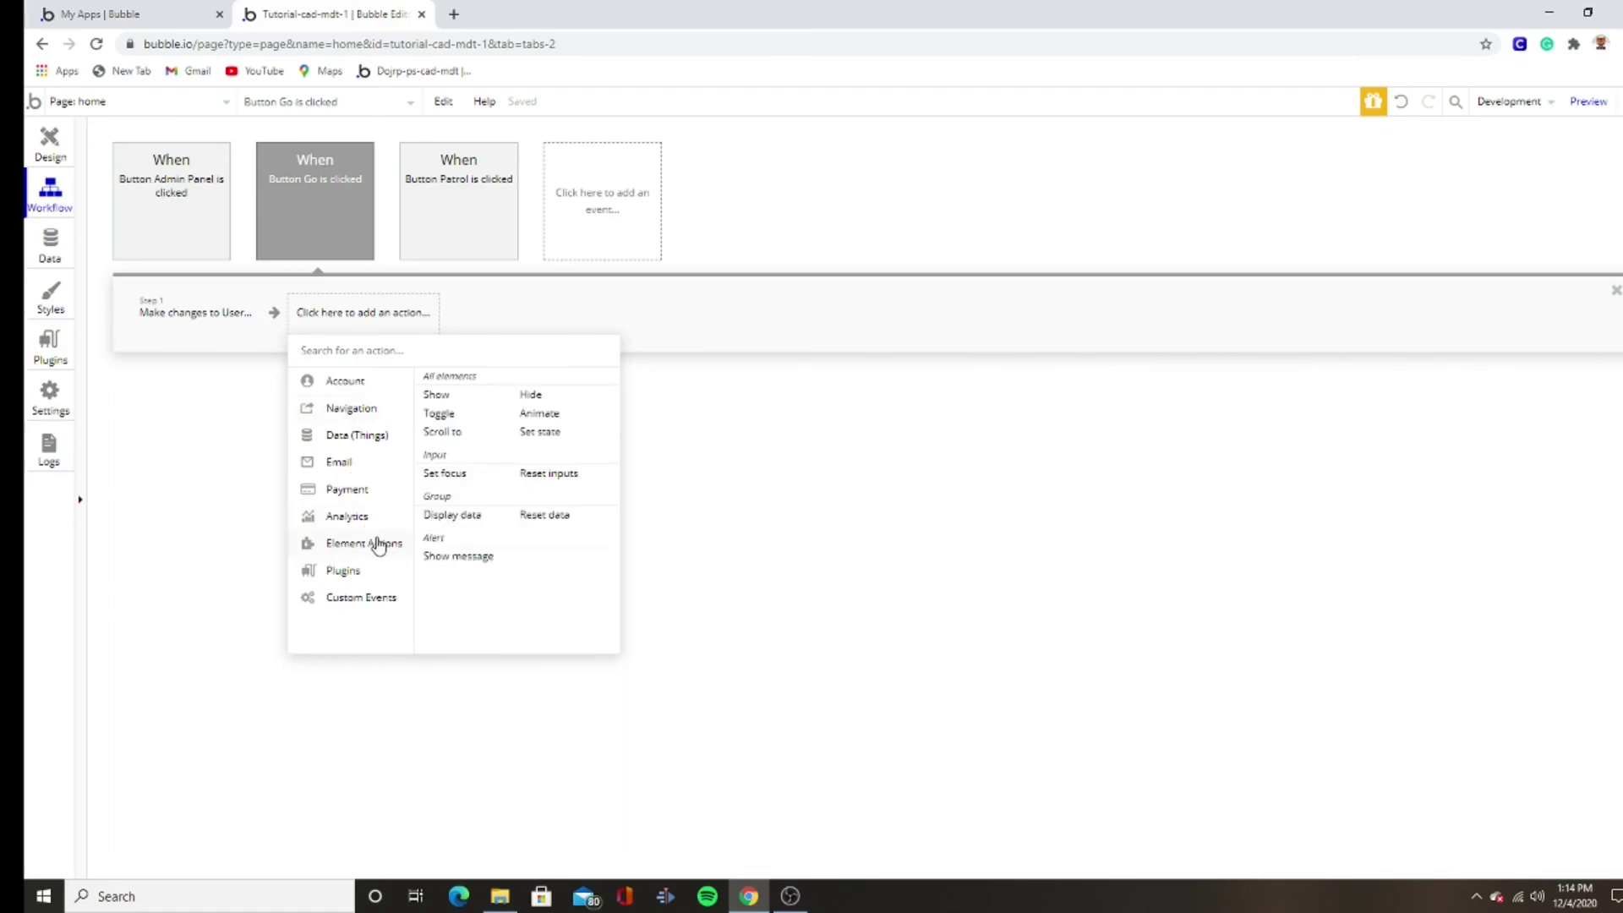
pyautogui.click(537, 395)
pyautogui.click(456, 218)
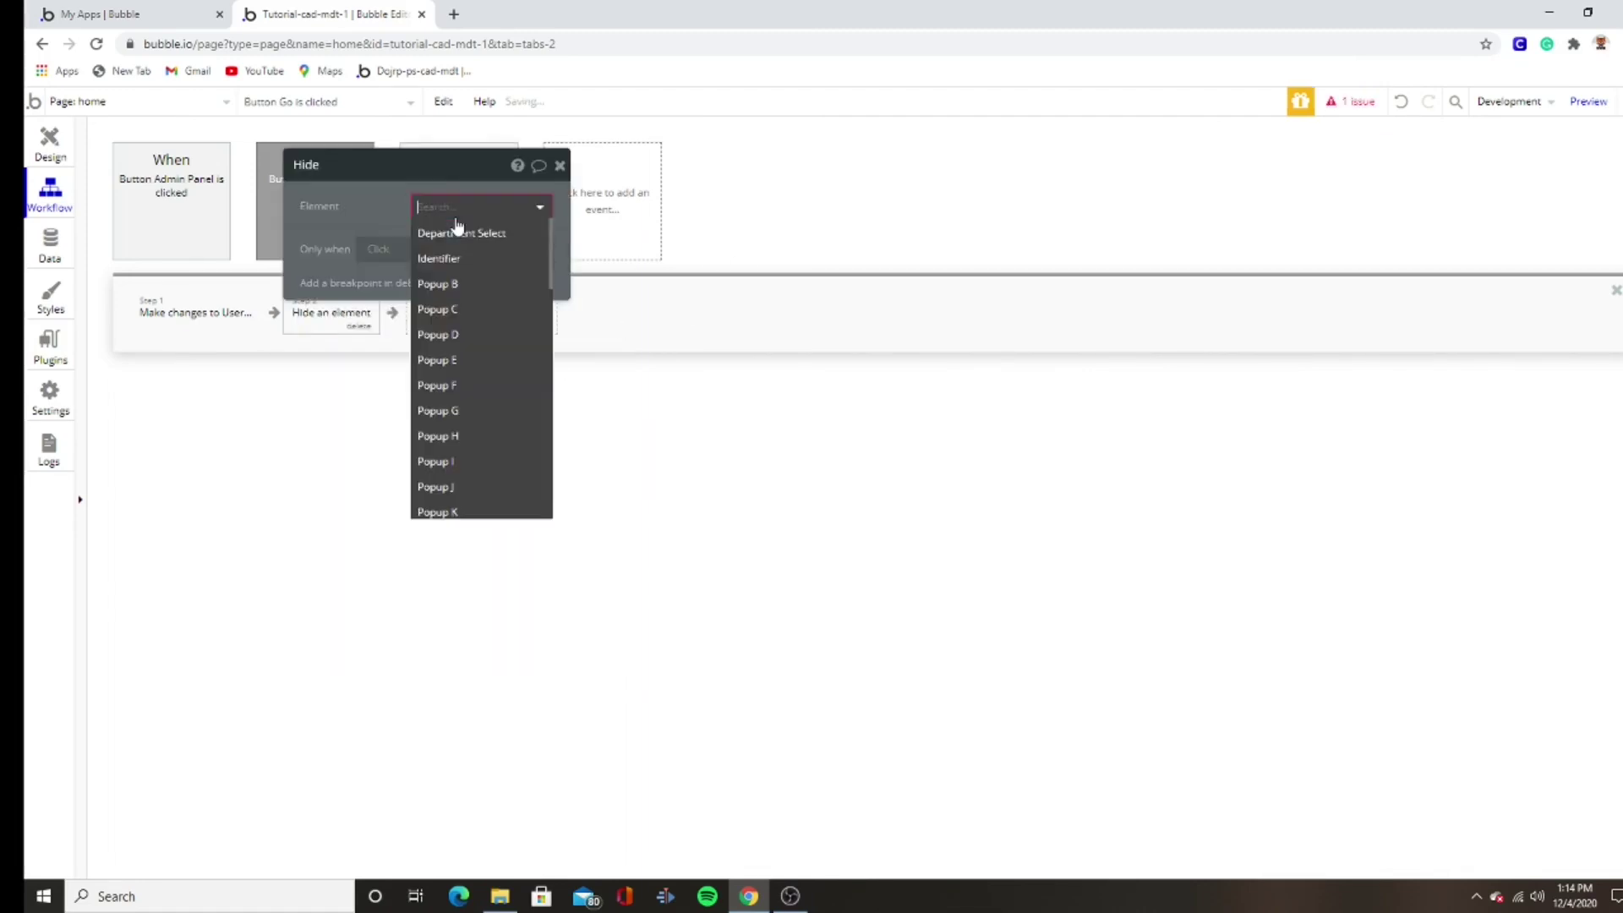
pyautogui.click(470, 258)
# - Add a Show Department Select action, then return to the design view with that popup selected
pyautogui.click(442, 338)
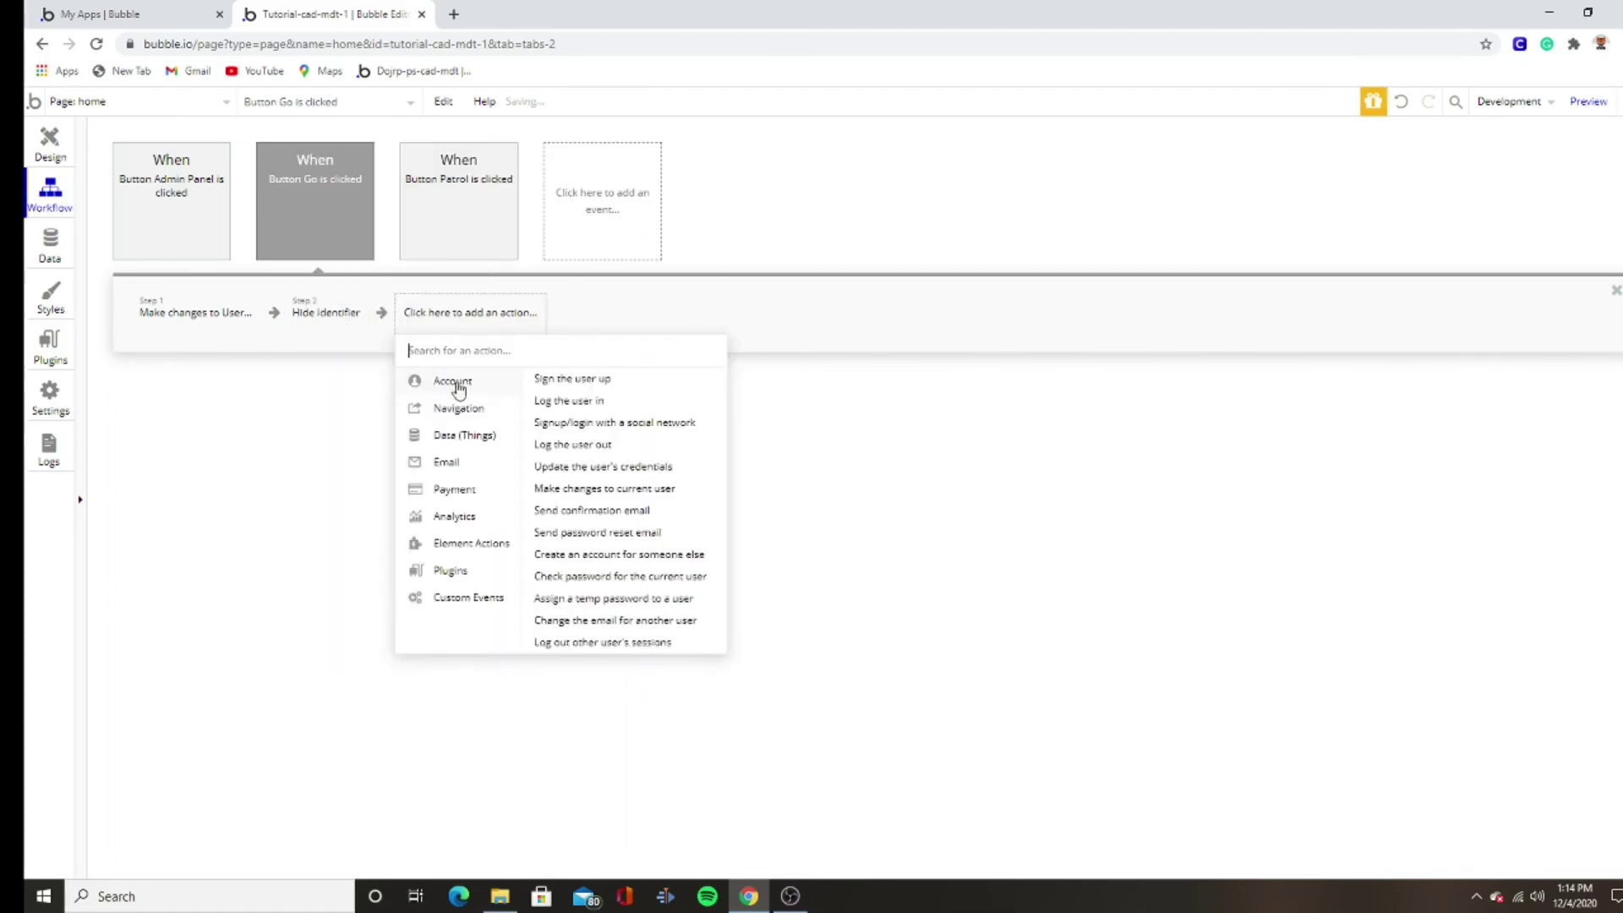
pyautogui.click(532, 396)
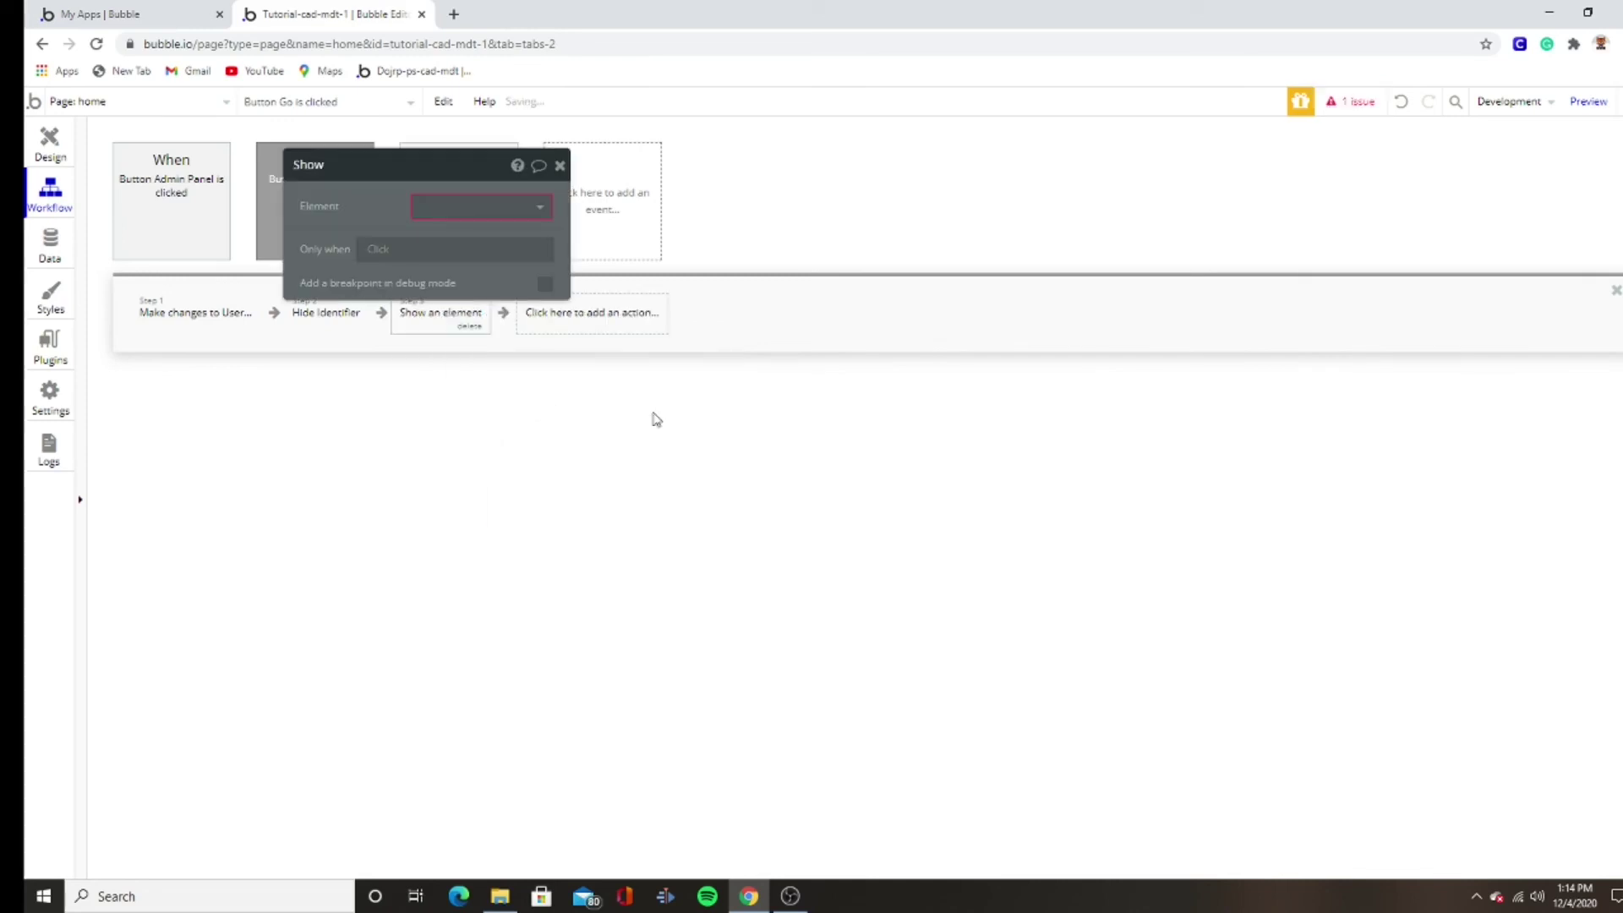
pyautogui.click(490, 208)
pyautogui.click(482, 233)
pyautogui.click(559, 165)
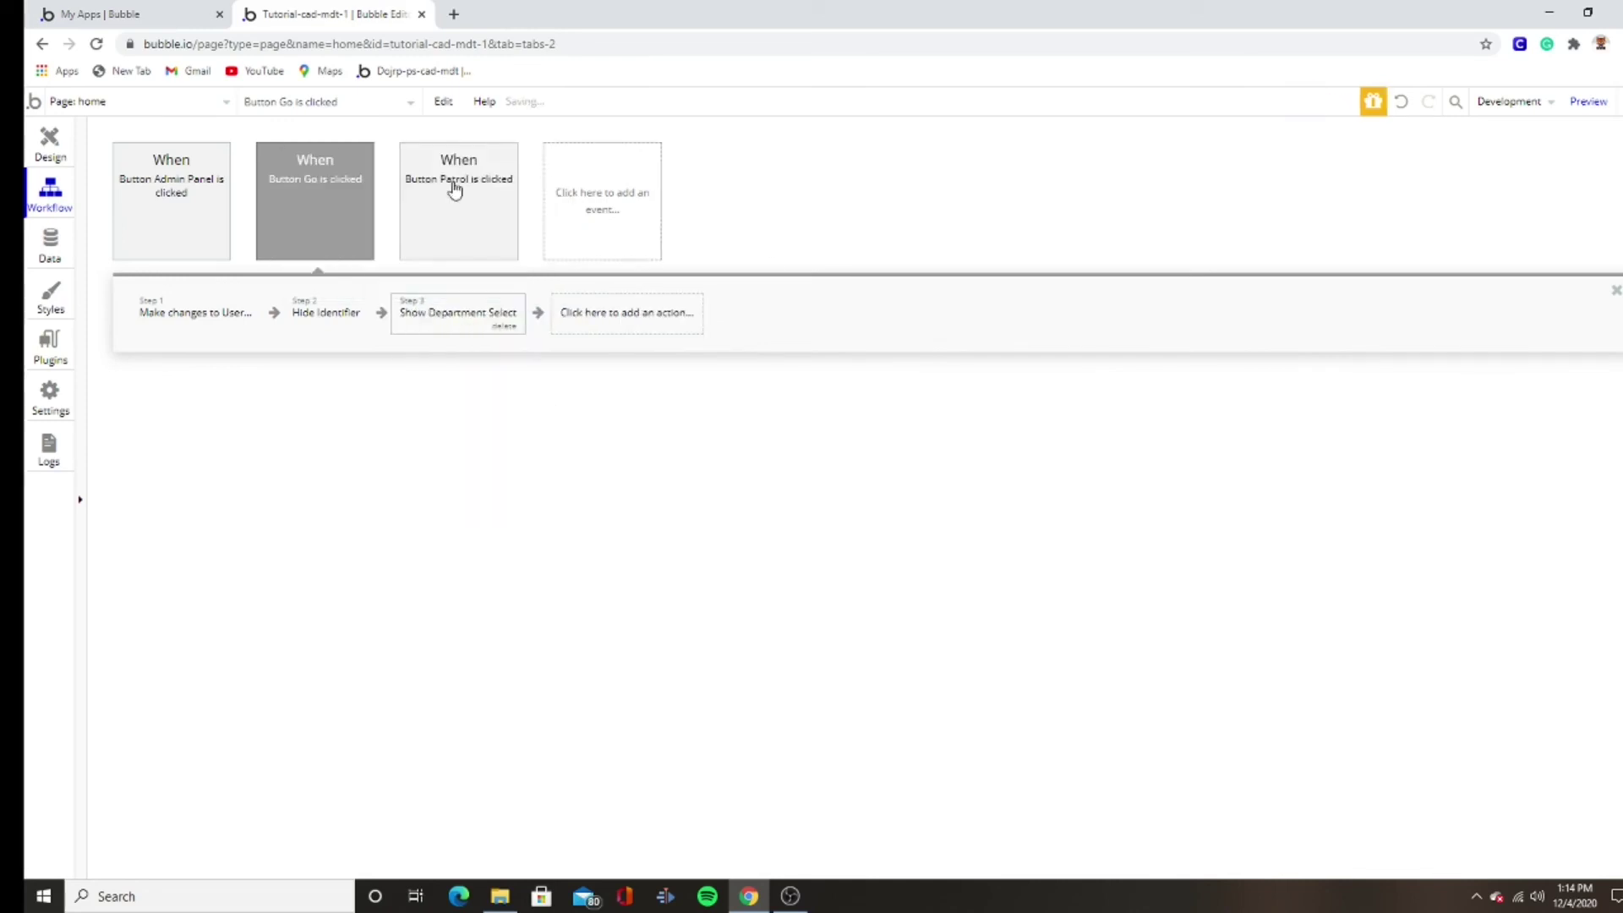
pyautogui.click(49, 143)
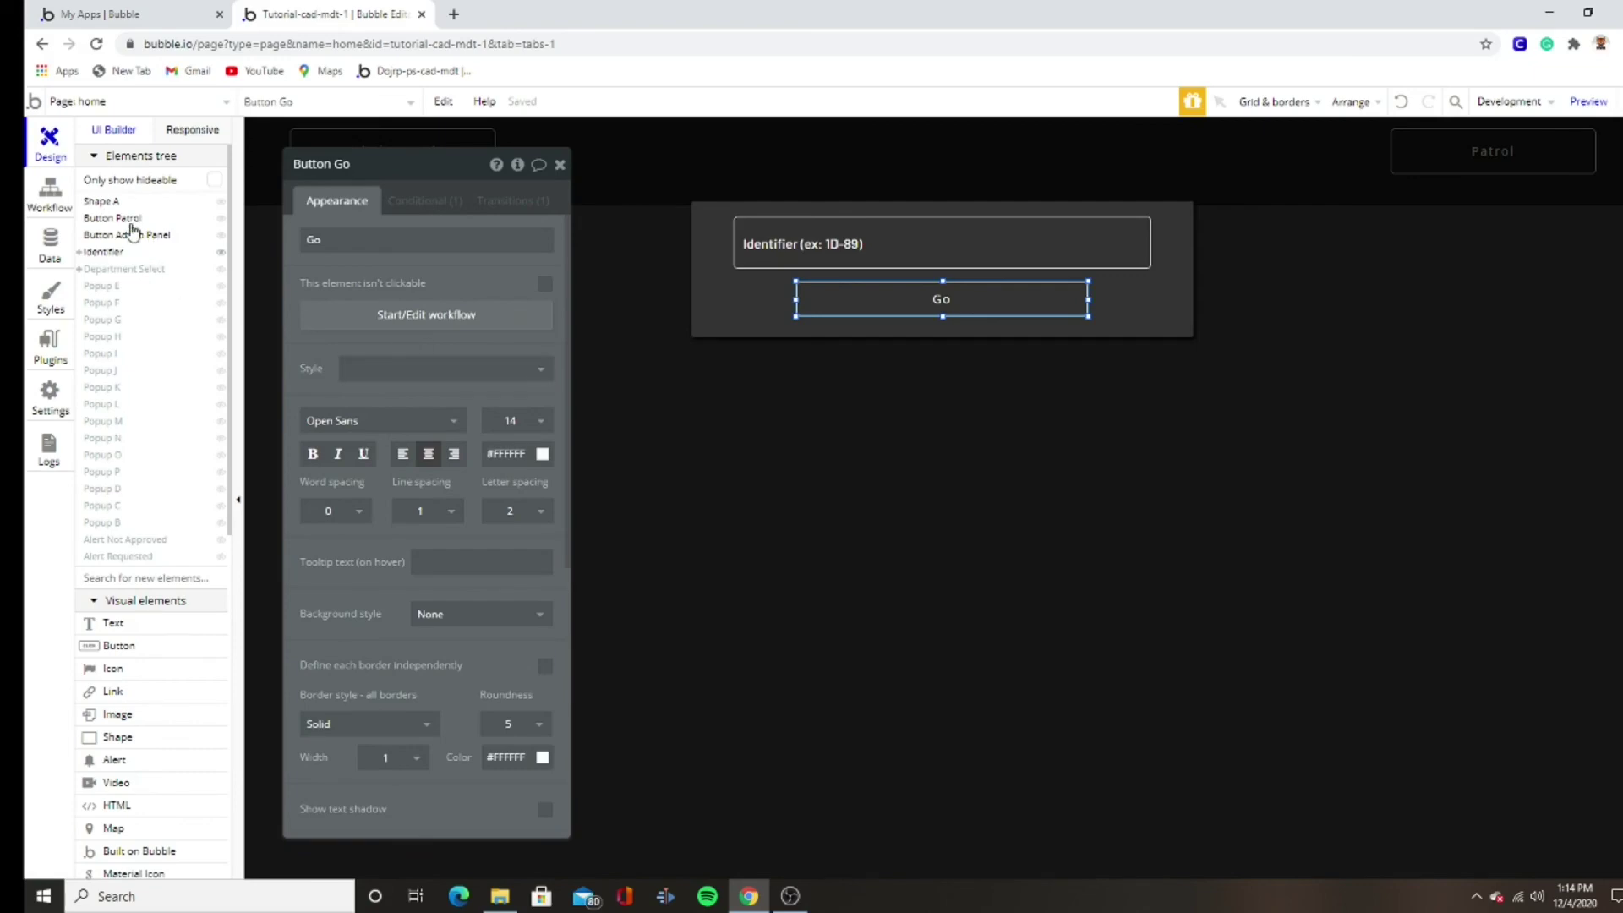
pyautogui.click(126, 270)
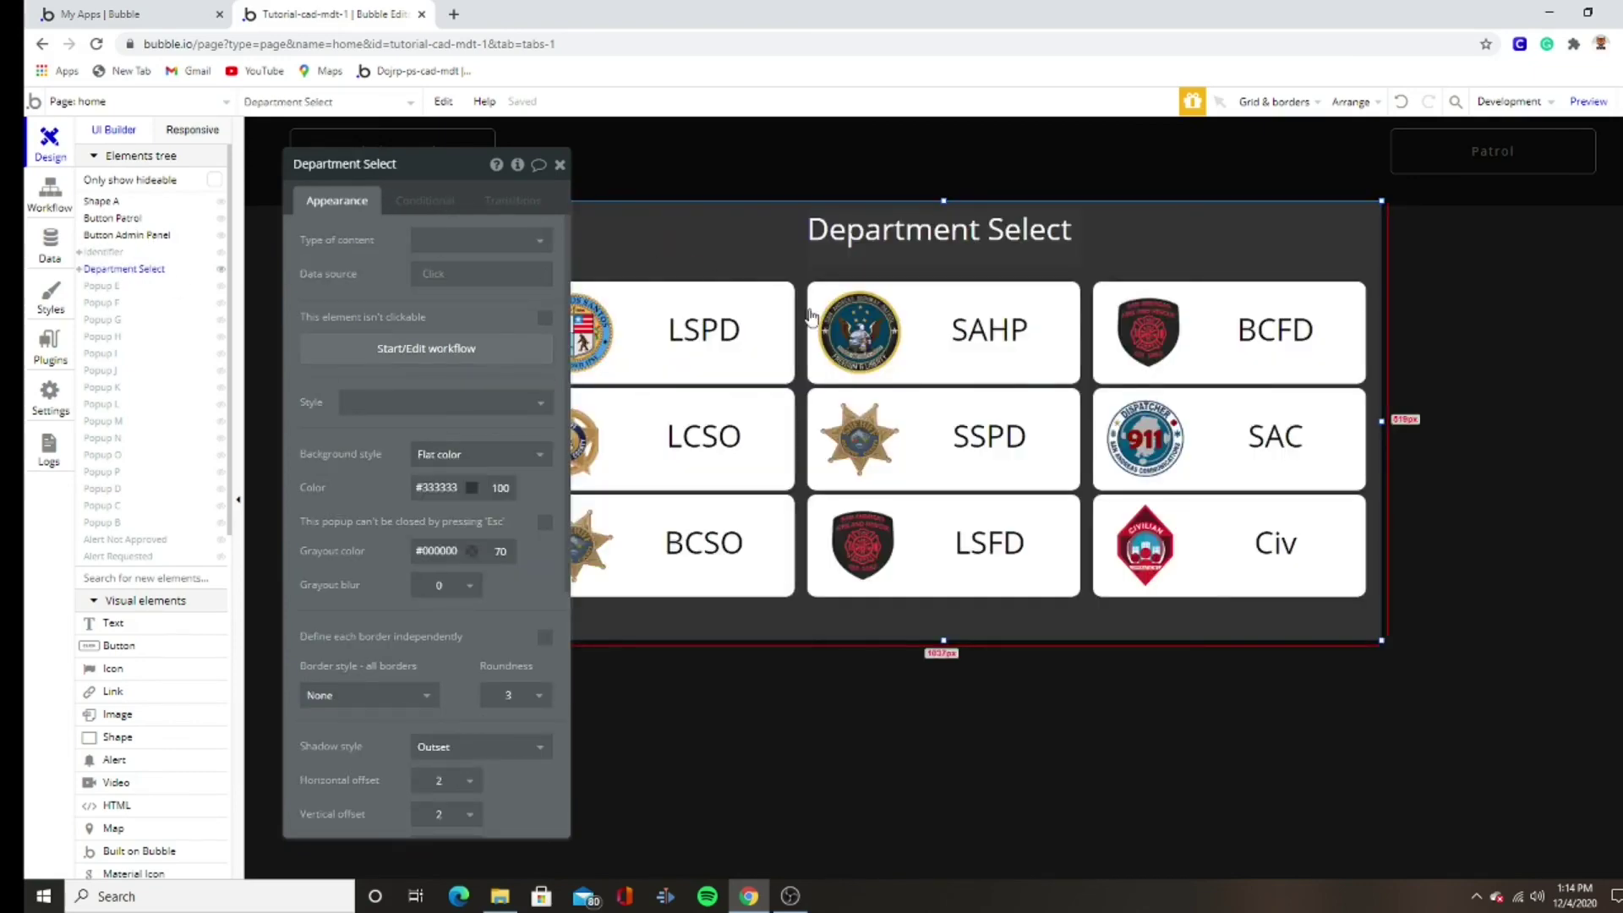